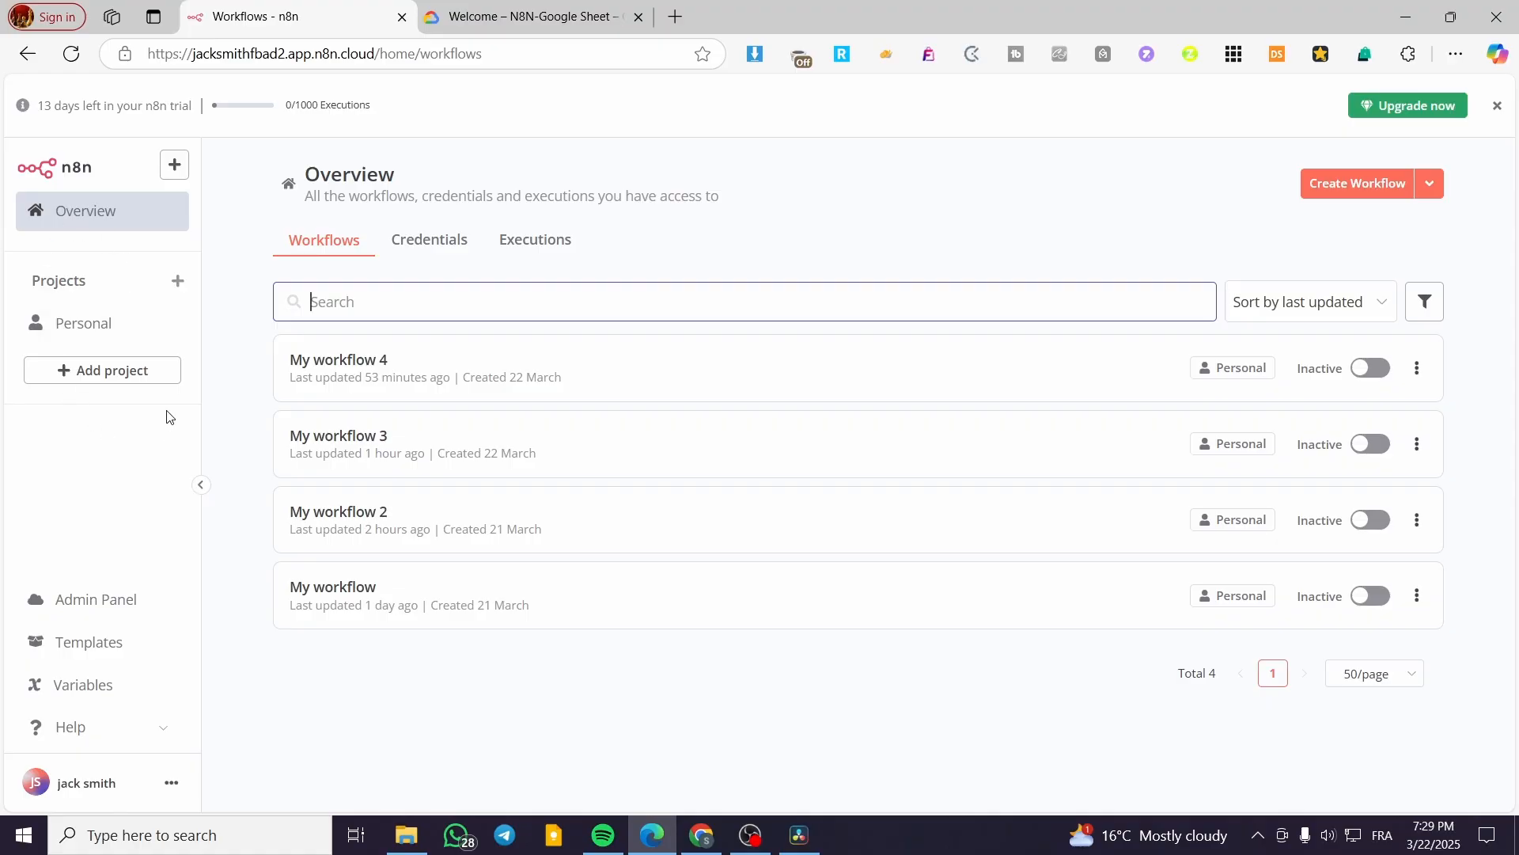
{"action": "left_click", "coordinate": [171, 169]}
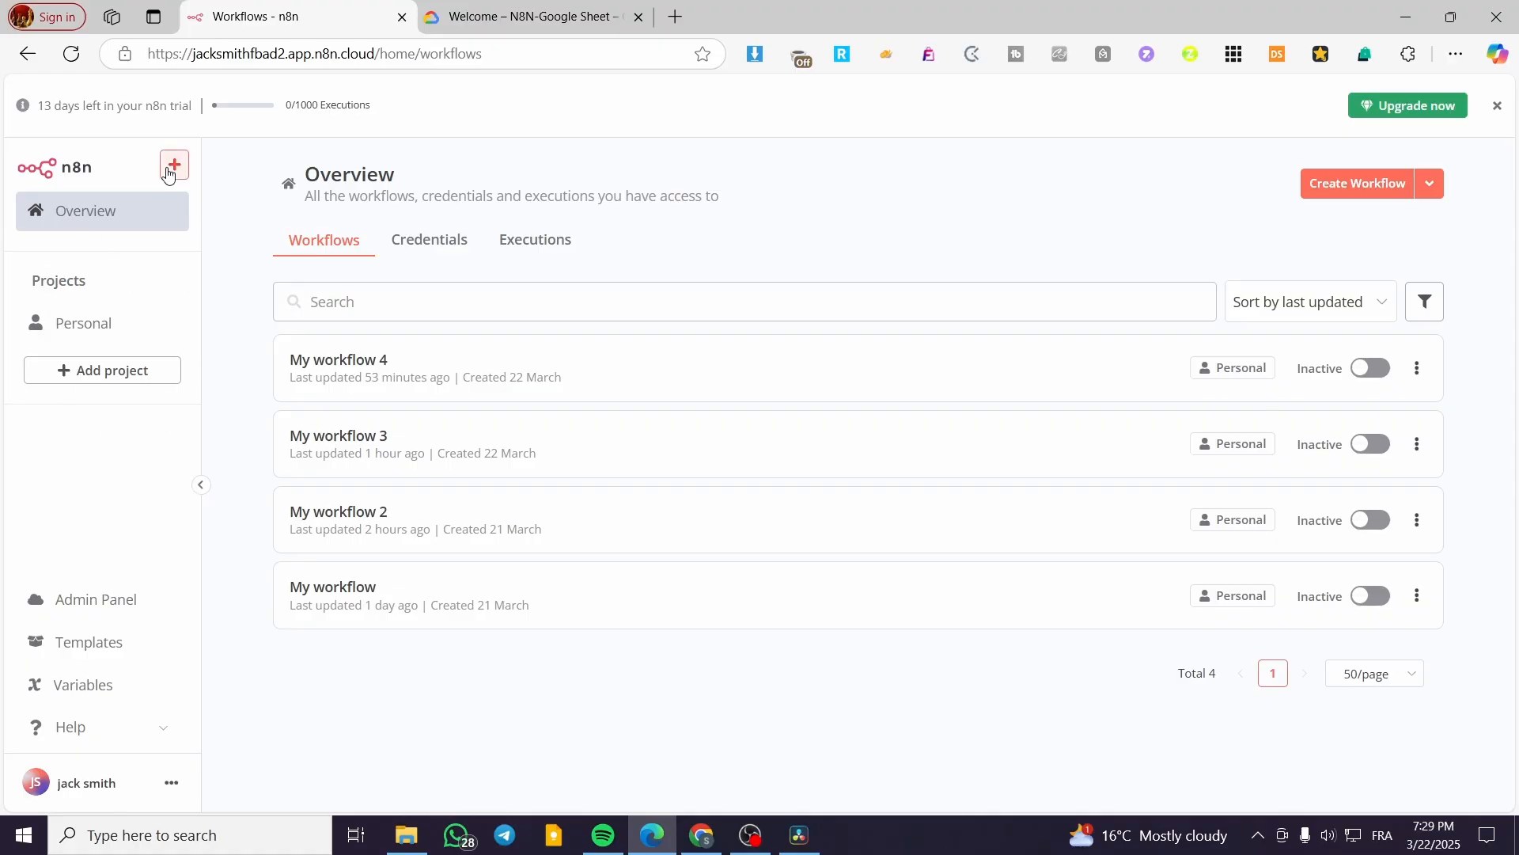
{"action": "left_click", "coordinate": [114, 187]}
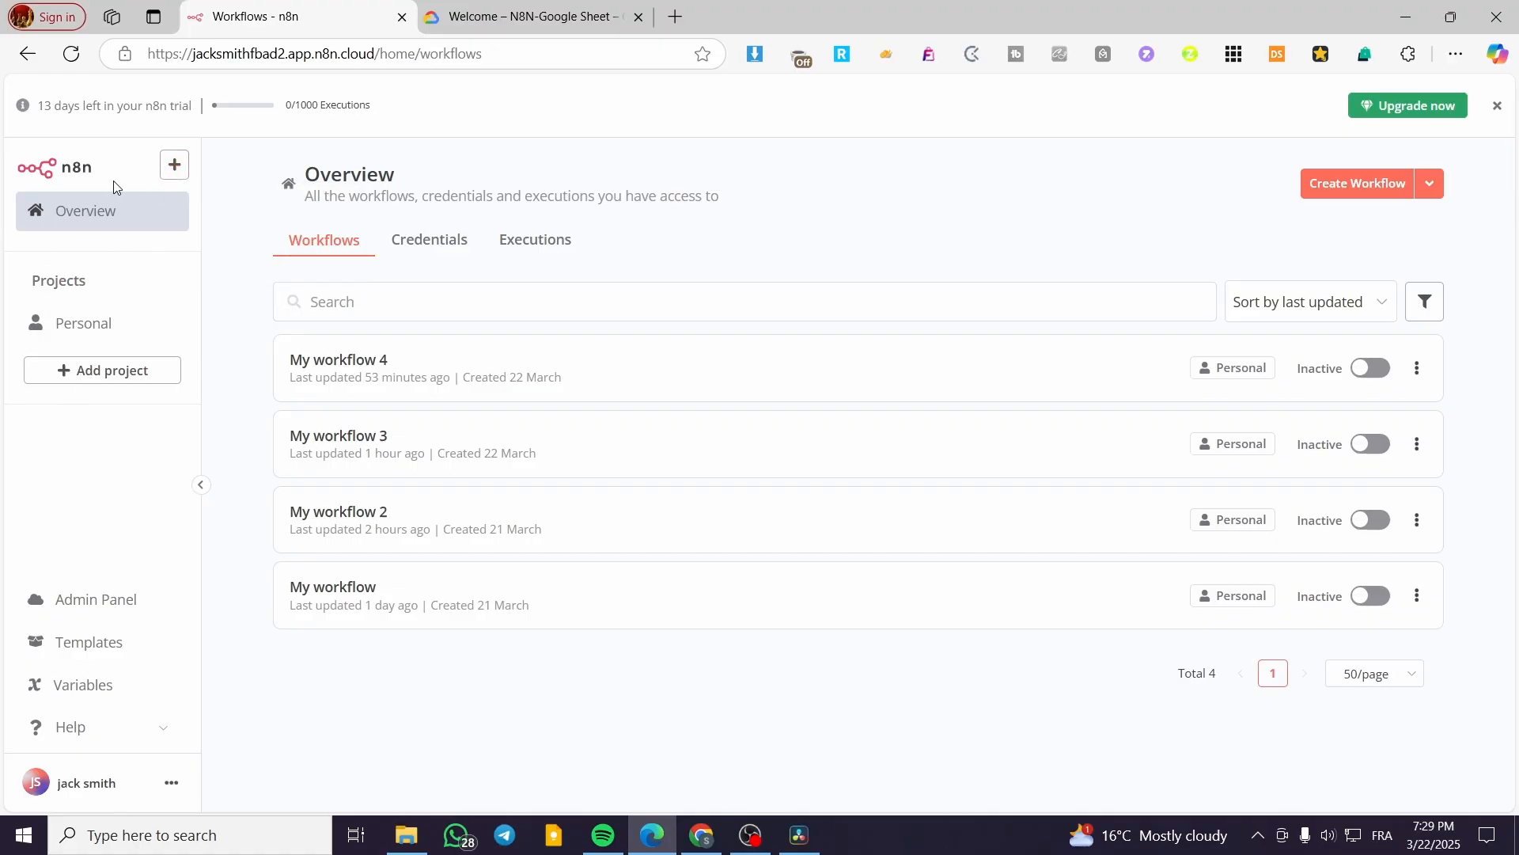
{"action": "left_click", "coordinate": [176, 178]}
{"action": "mouse_move", "coordinate": [245, 255]}
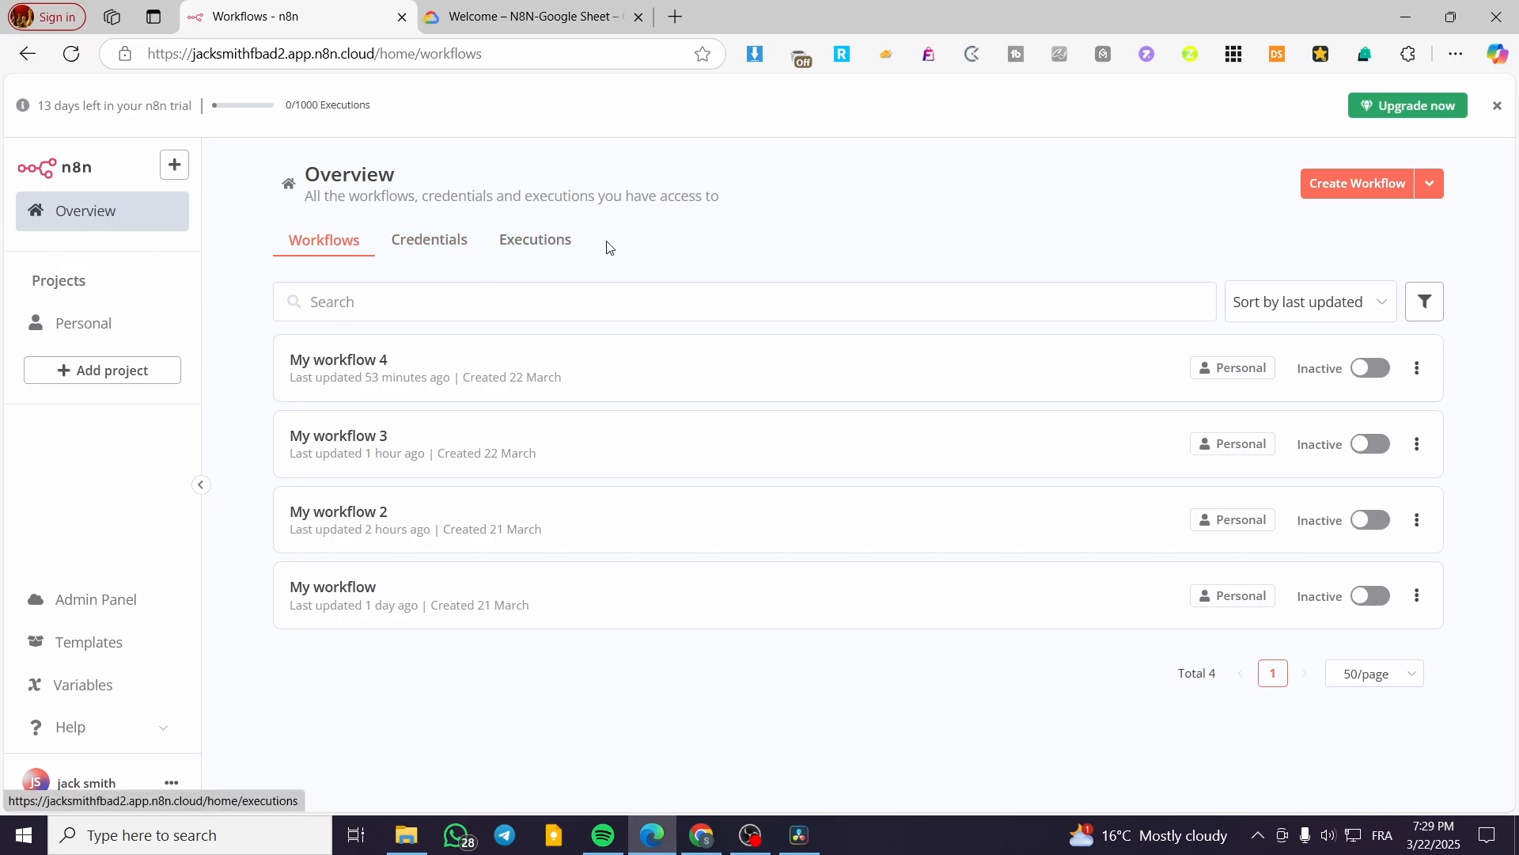
Show the saved credentials in the overview and dismiss the trial banner
{"action": "left_click", "coordinate": [450, 250]}
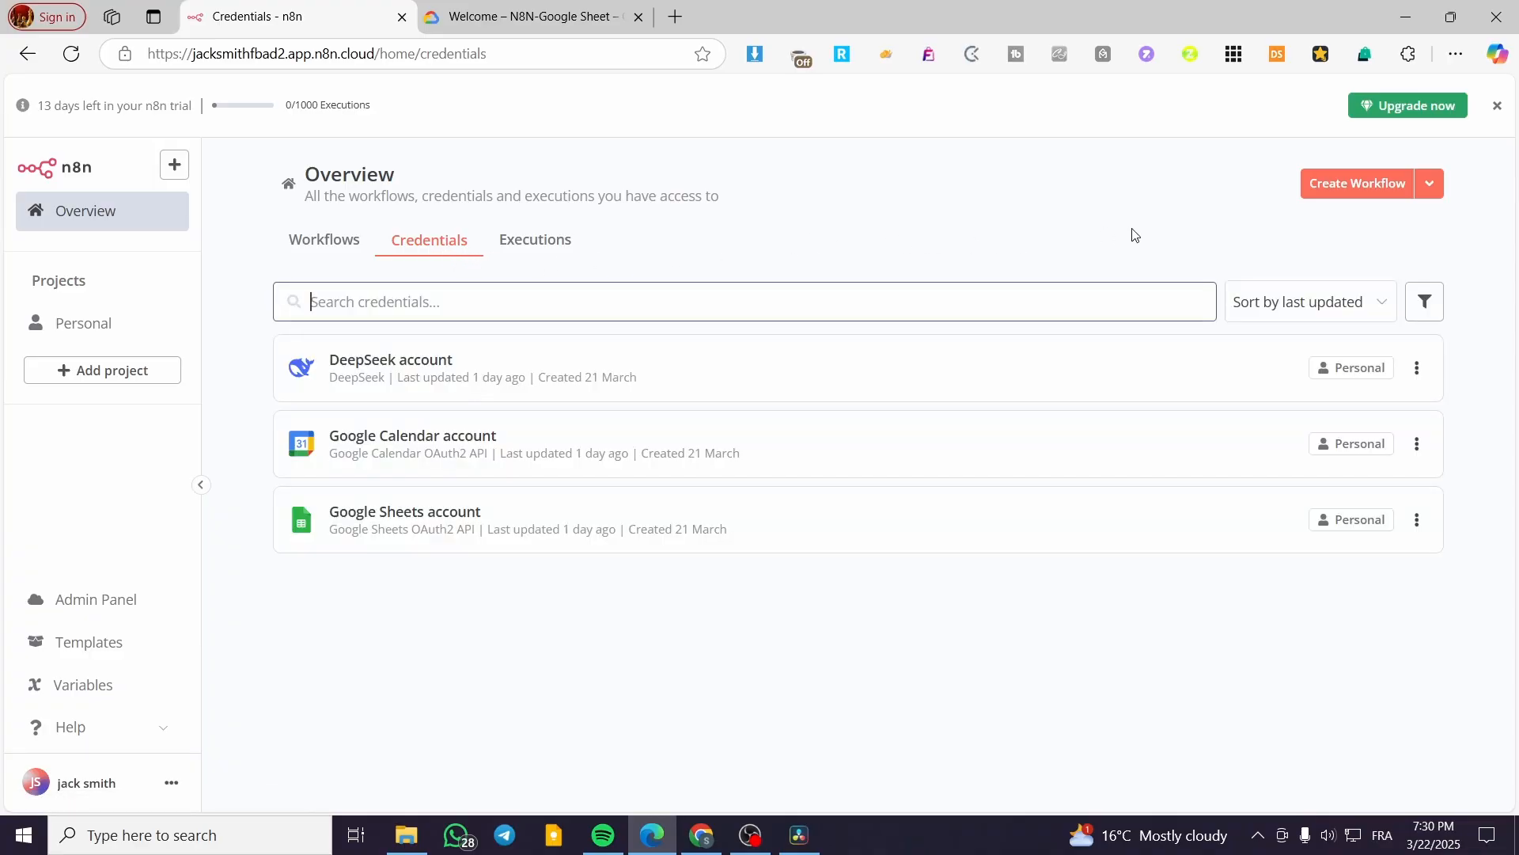
{"action": "left_click", "coordinate": [1429, 183]}
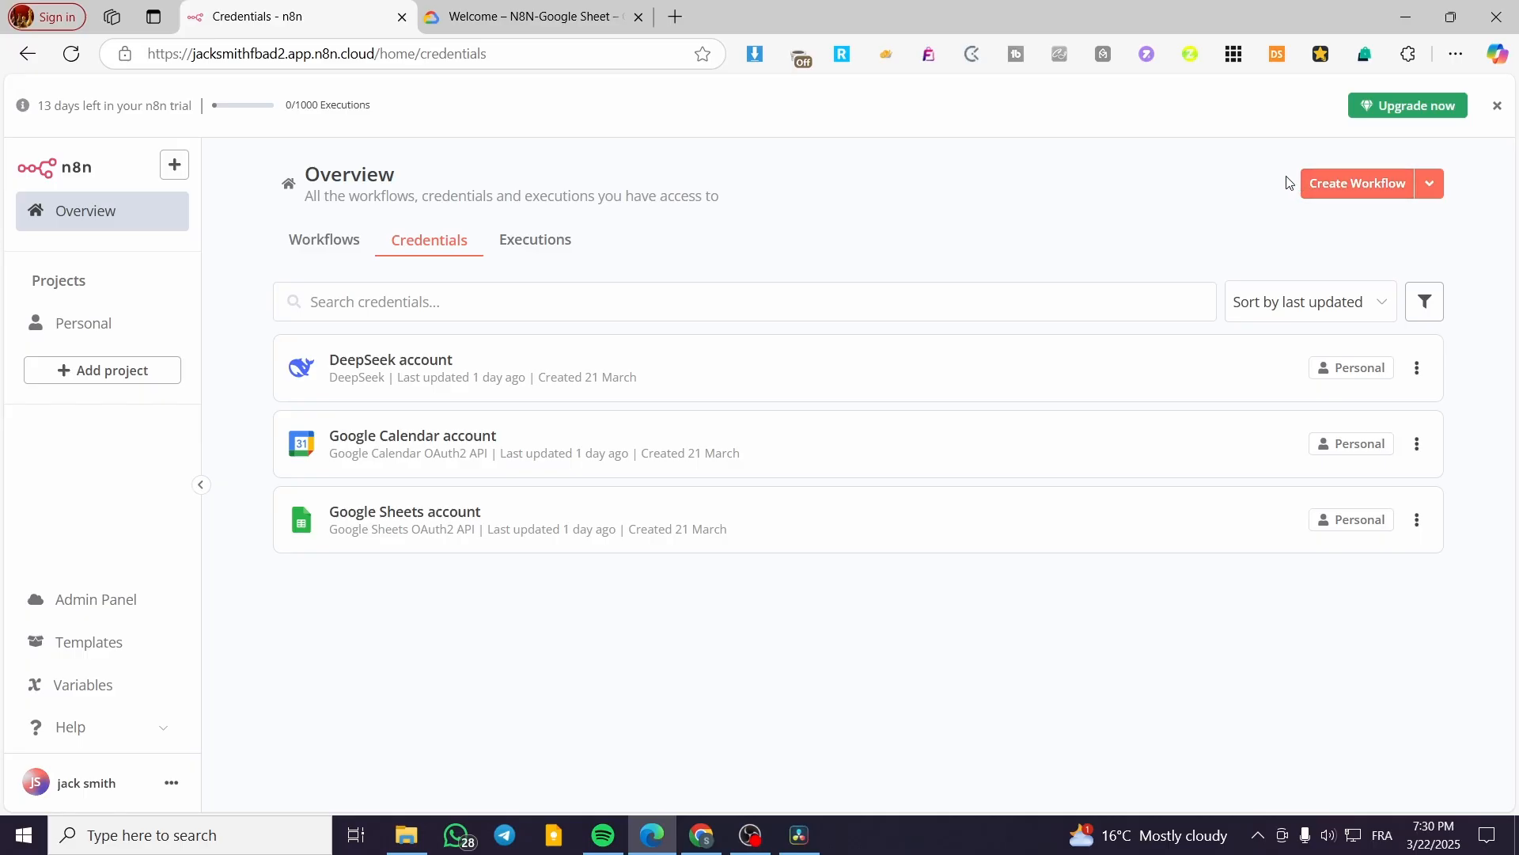
{"action": "left_click", "coordinate": [554, 16]}
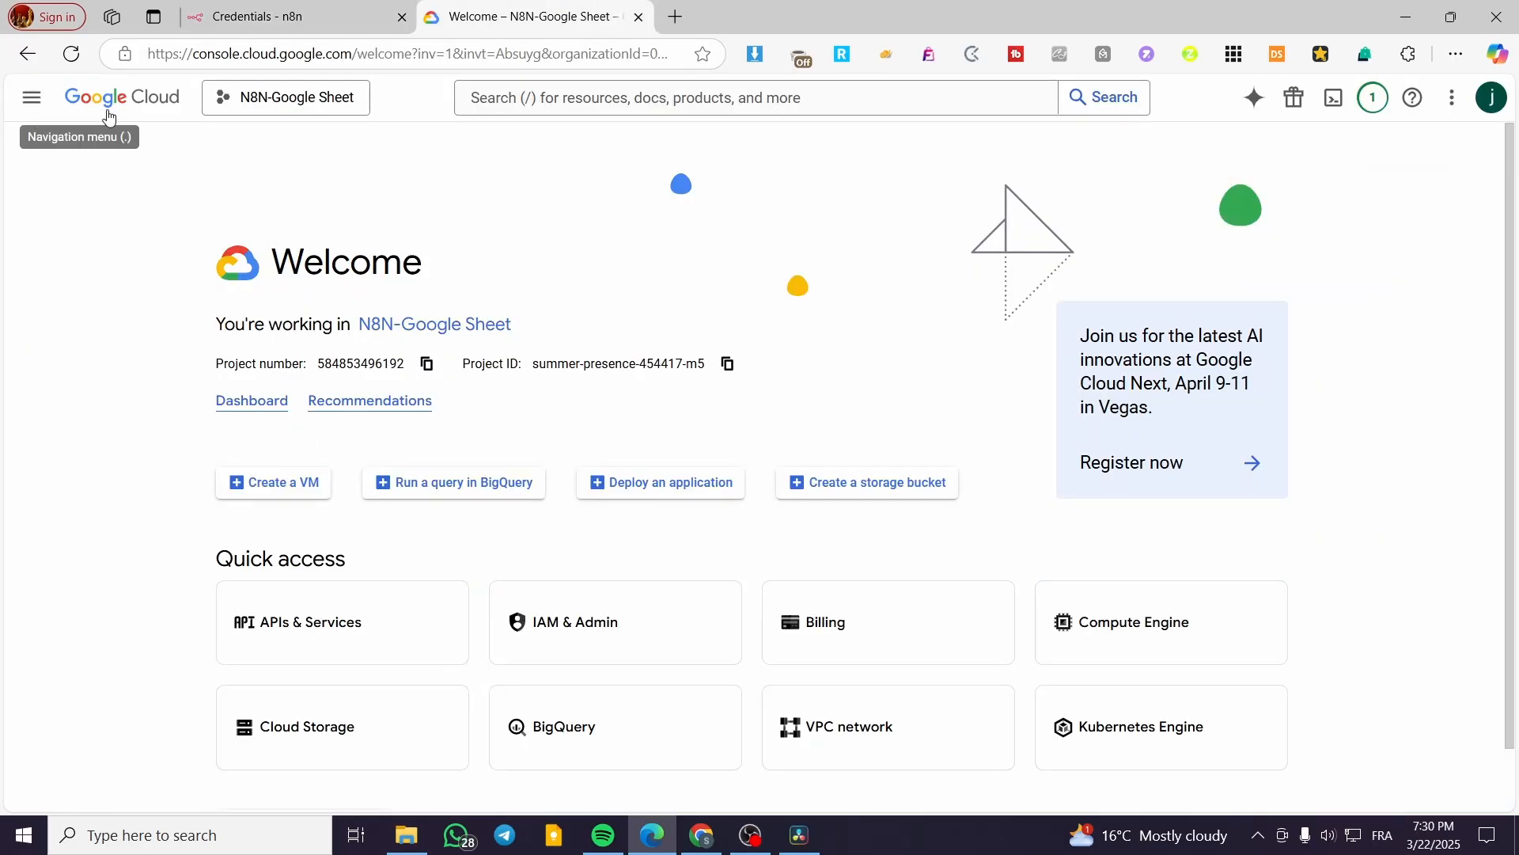
{"action": "left_click", "coordinate": [319, 10]}
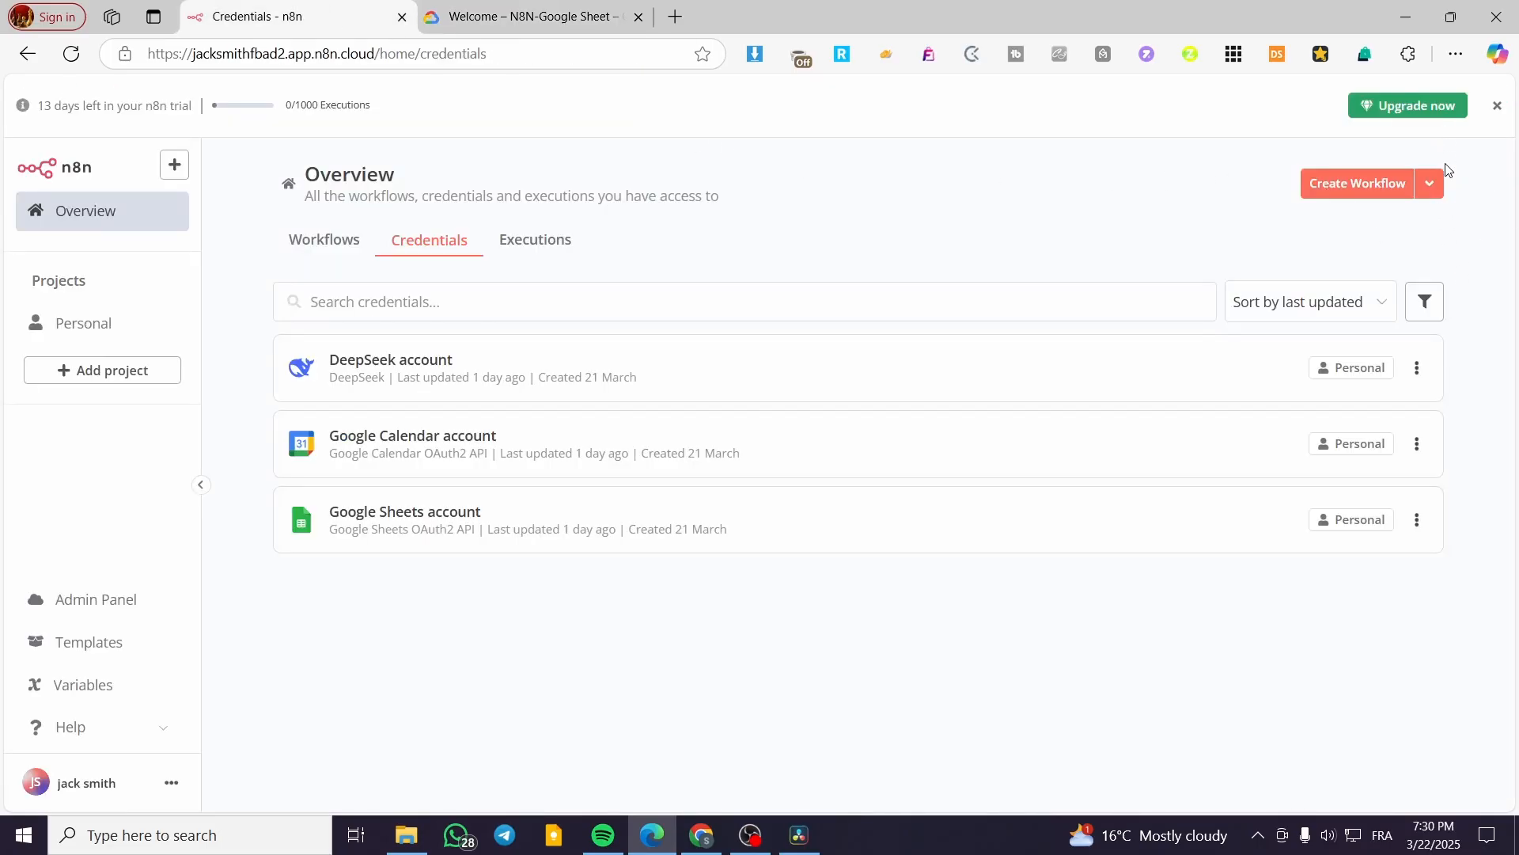
{"action": "left_click", "coordinate": [1497, 109]}
Start a new Google Calendar OAuth2 API credential to view its connection form, and close it without connecting
{"action": "left_click", "coordinate": [1430, 119]}
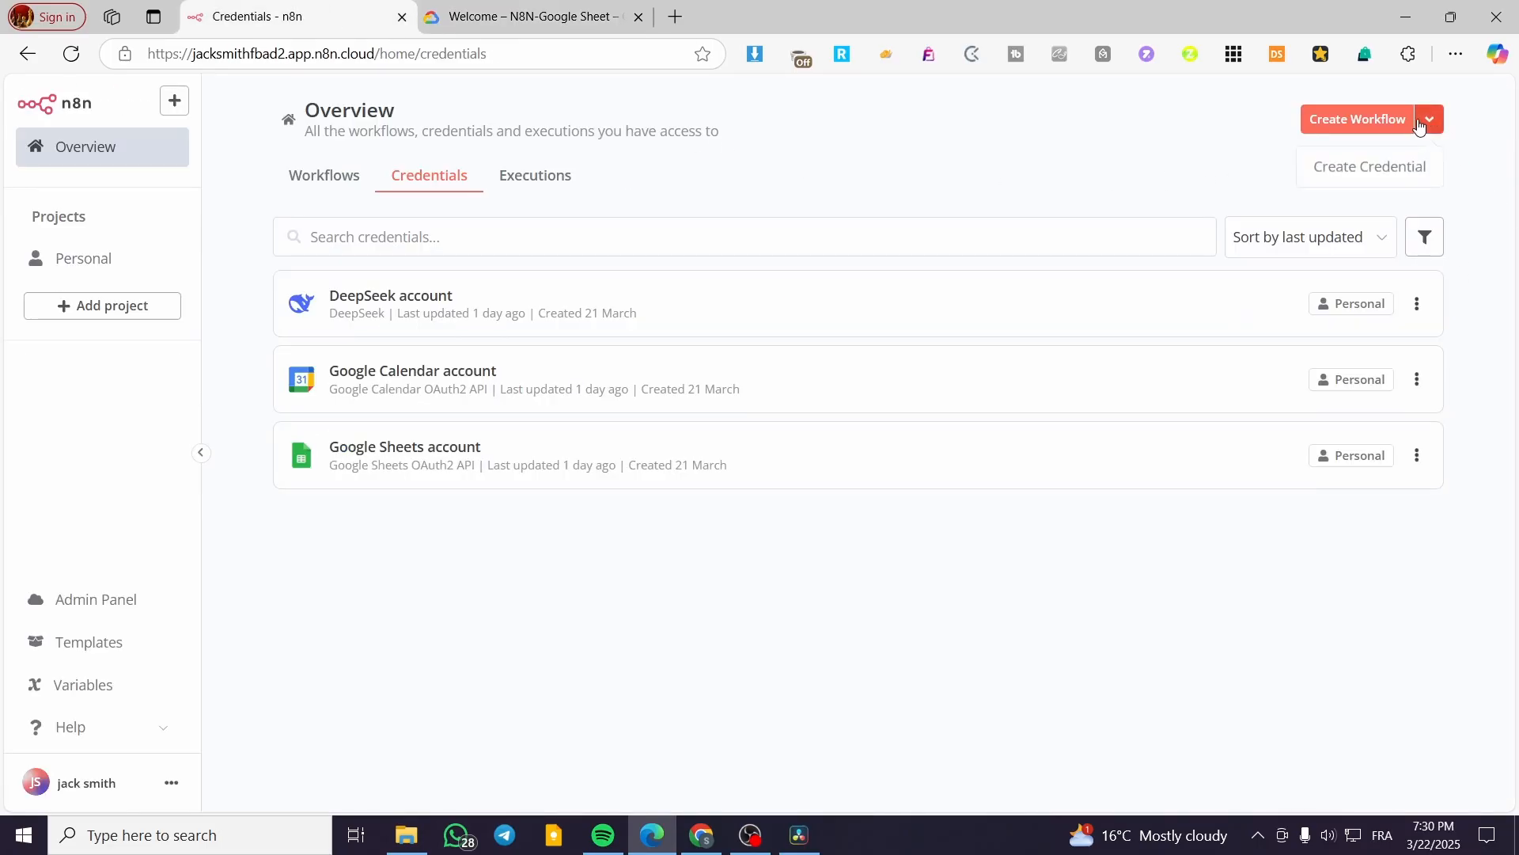
{"action": "left_click", "coordinate": [1389, 169]}
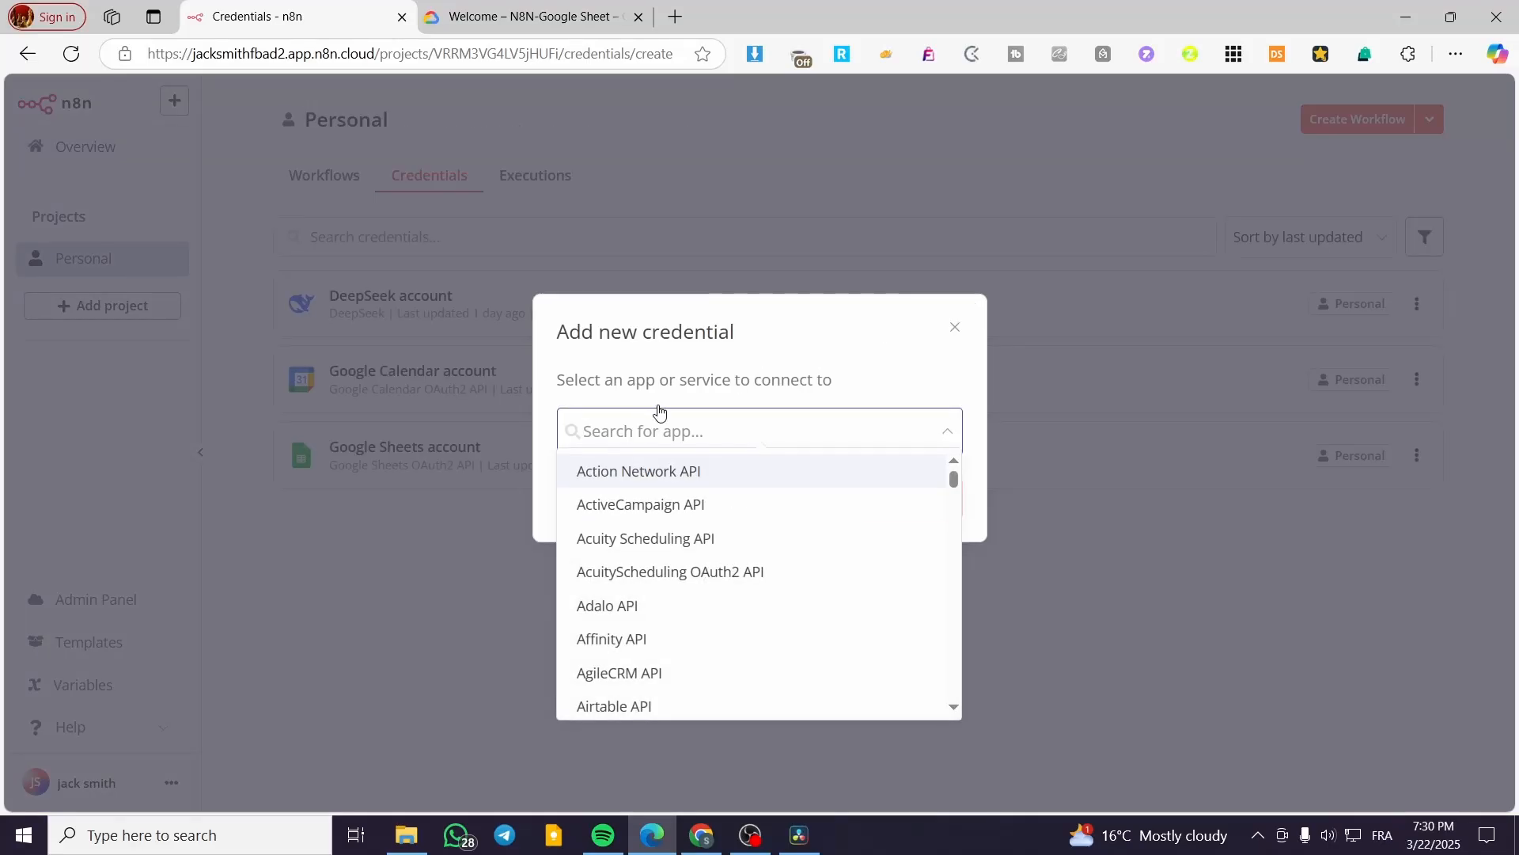
{"action": "type", "text": "google"}
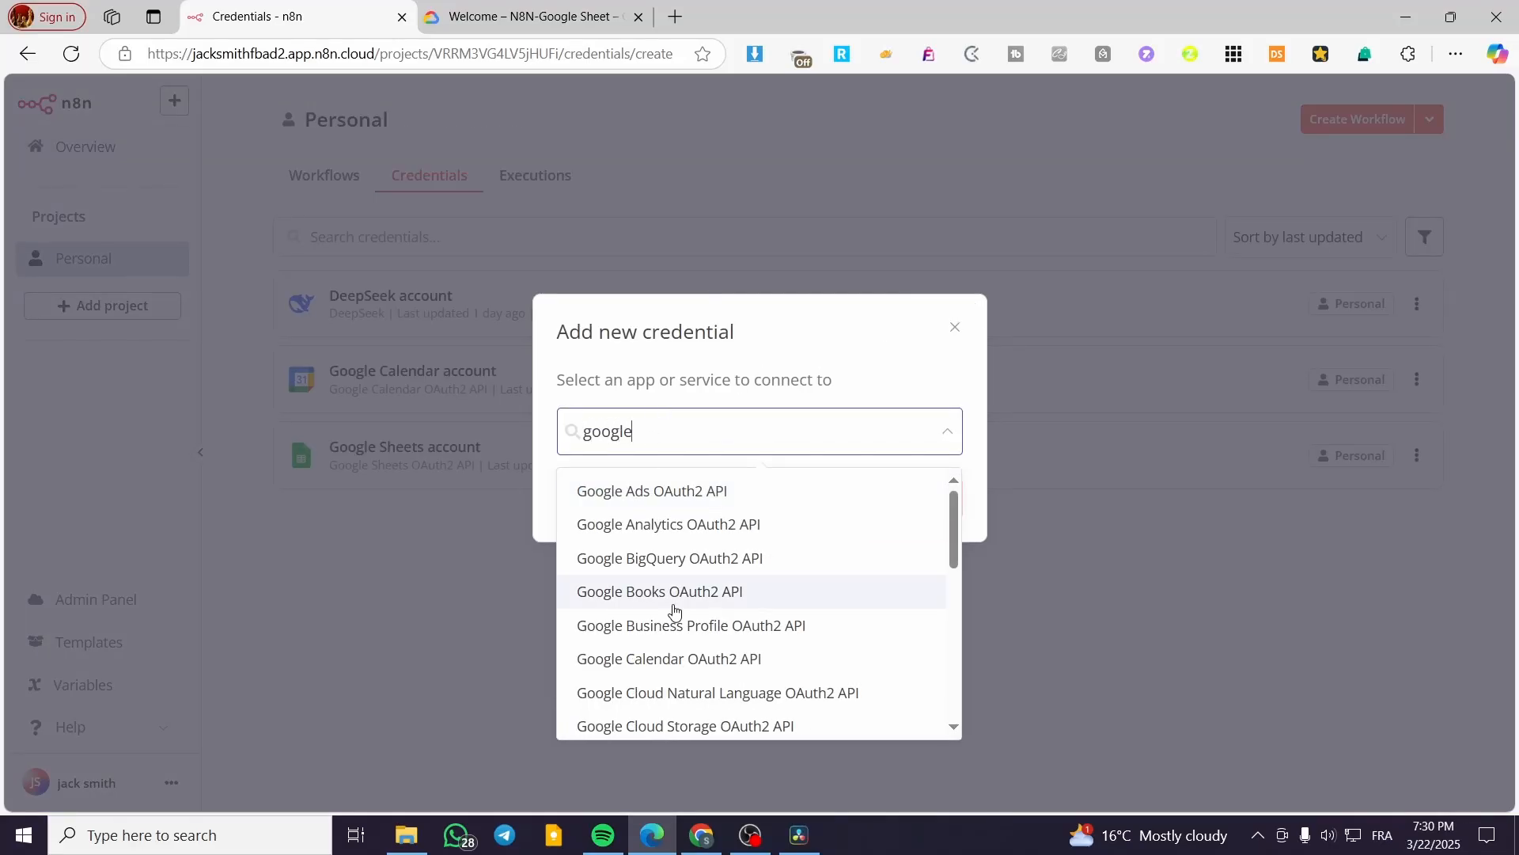
{"action": "left_click", "coordinate": [777, 658]}
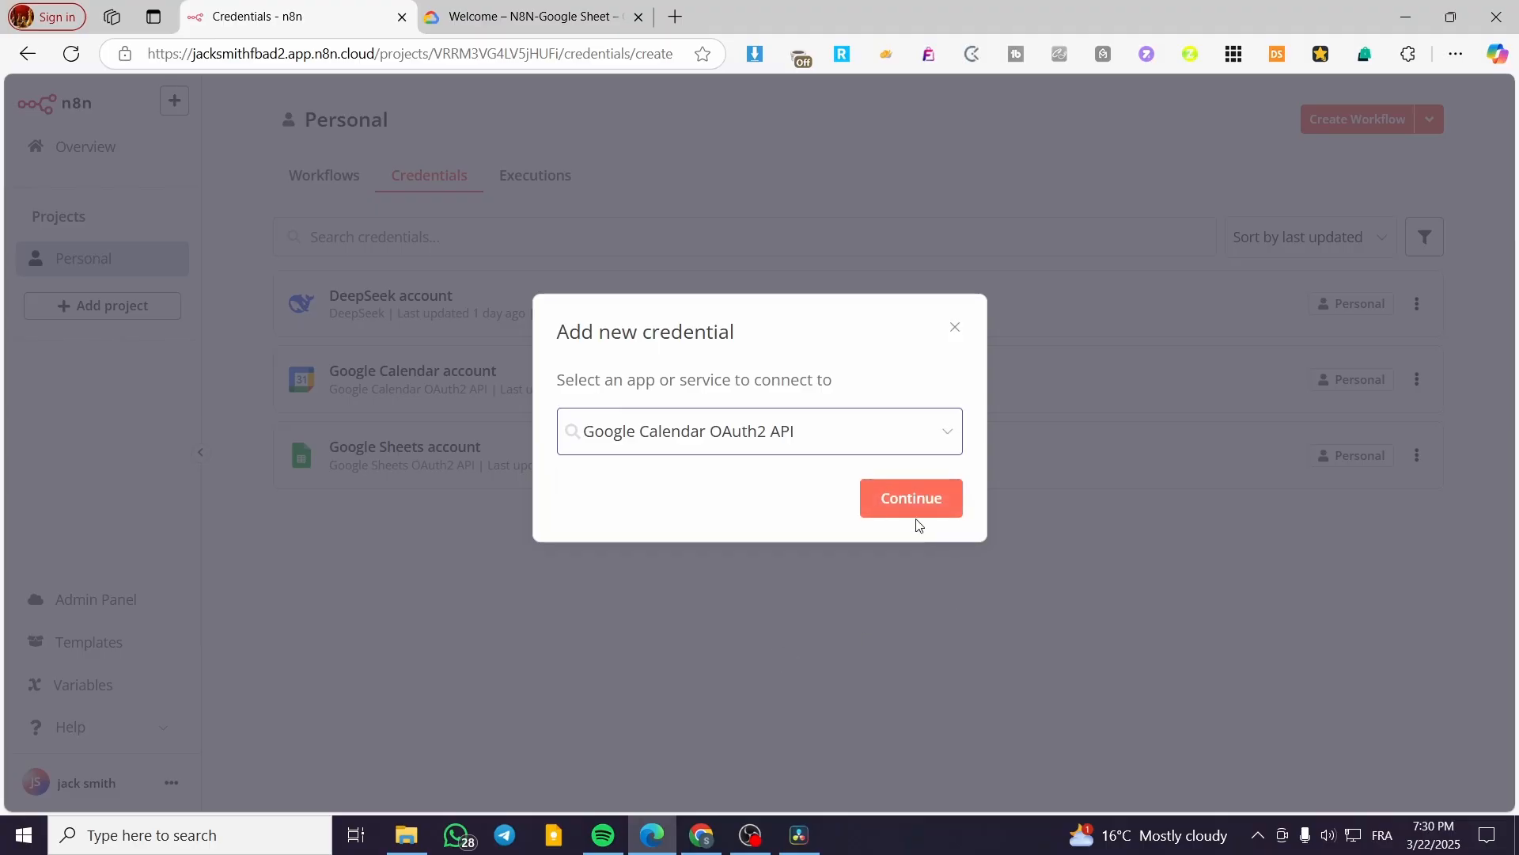
{"action": "left_click", "coordinate": [914, 515]}
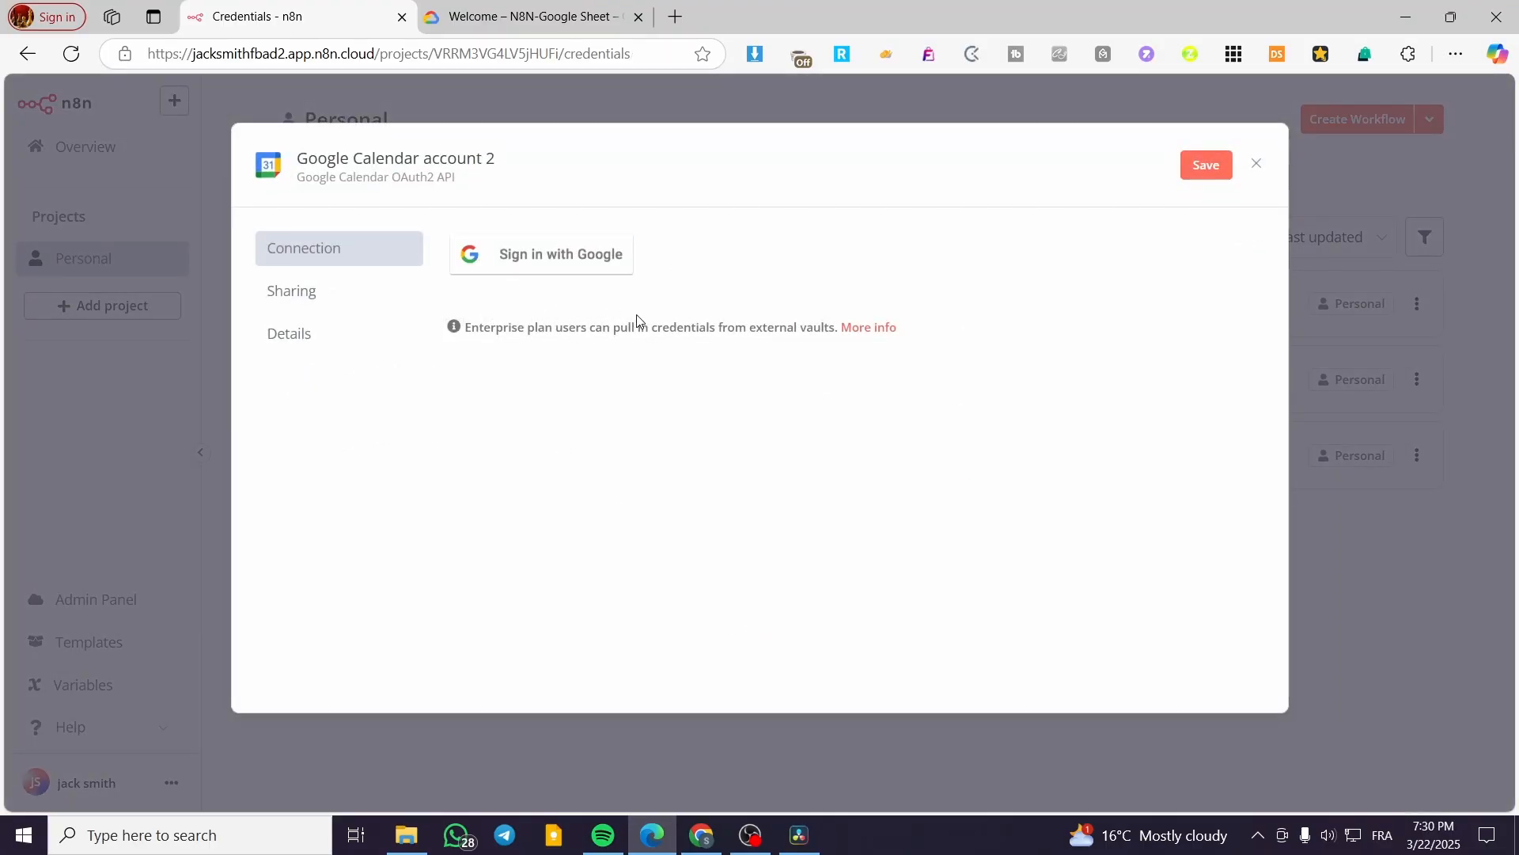
{"action": "left_click", "coordinate": [1306, 175]}
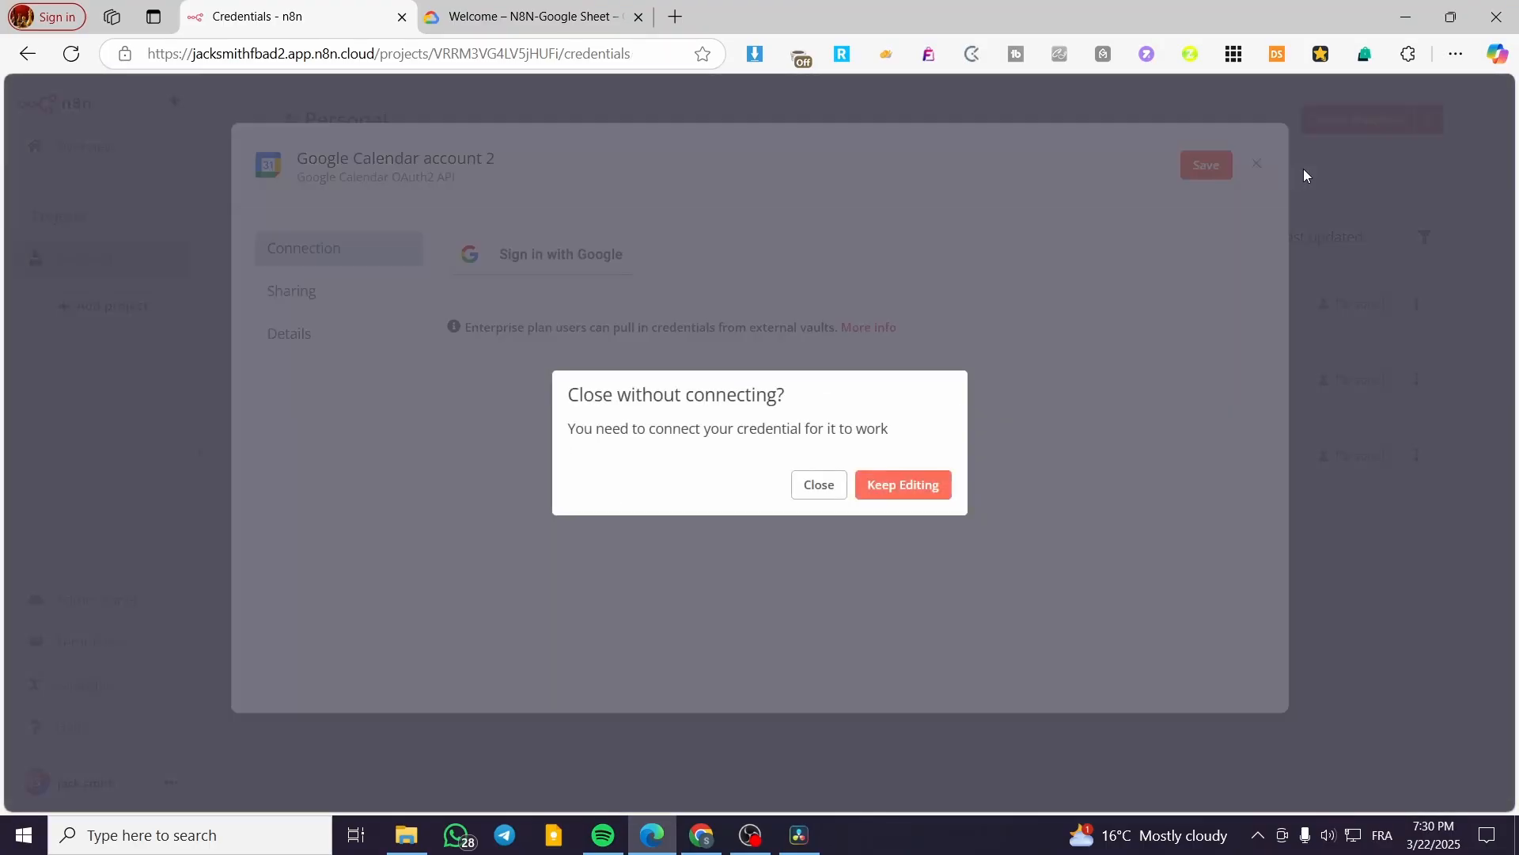
{"action": "left_click", "coordinate": [829, 489]}
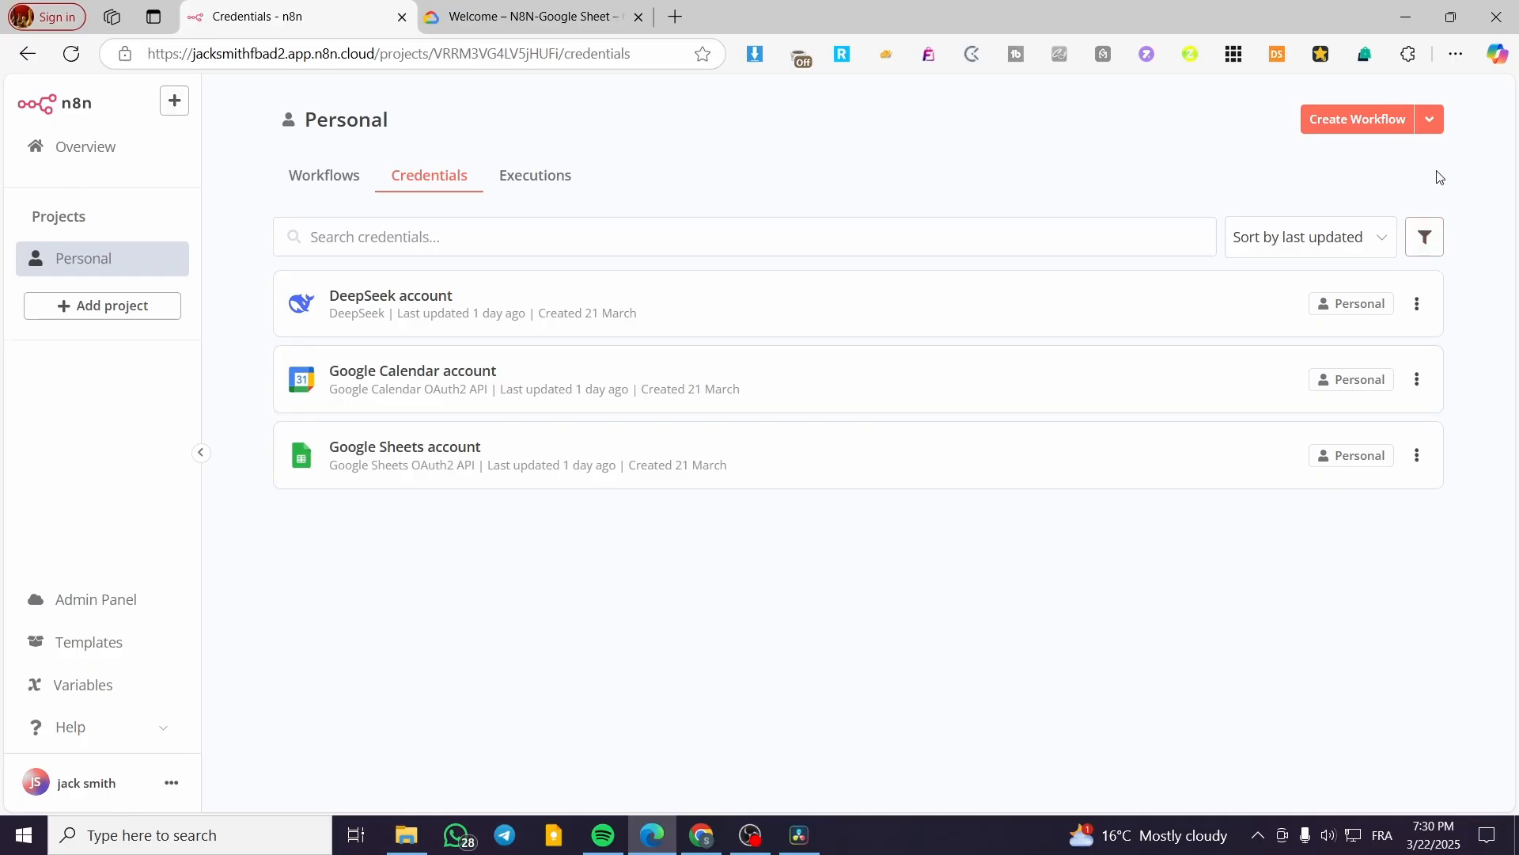
Start a new Google Analytics OAuth2 API credential, review its client ID and client secret fields, and close it without connecting
{"action": "left_click", "coordinate": [1426, 122]}
{"action": "left_click", "coordinate": [1377, 181]}
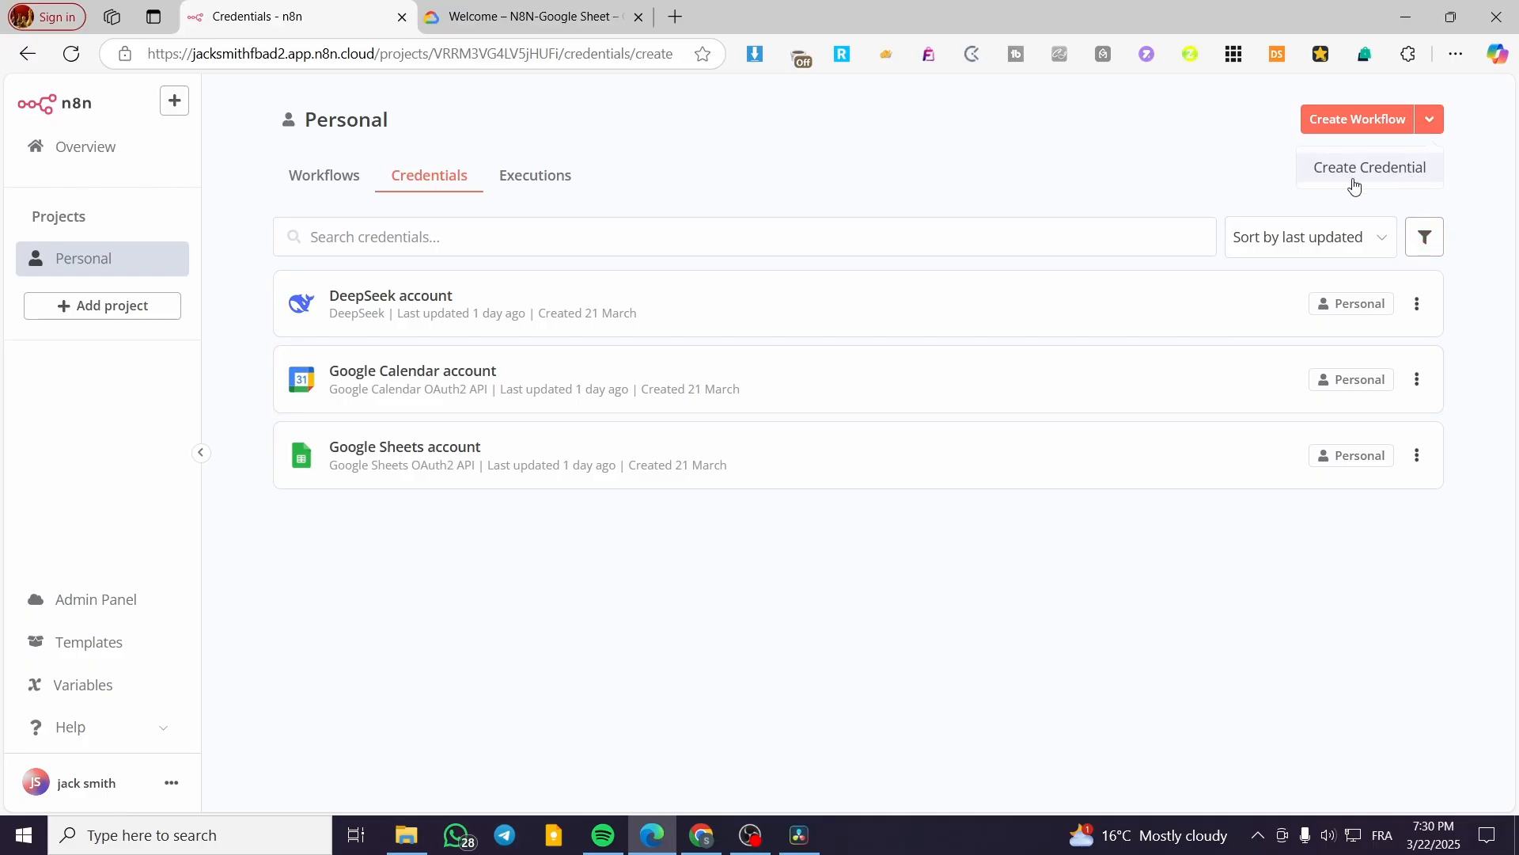
{"action": "type", "text": "google"}
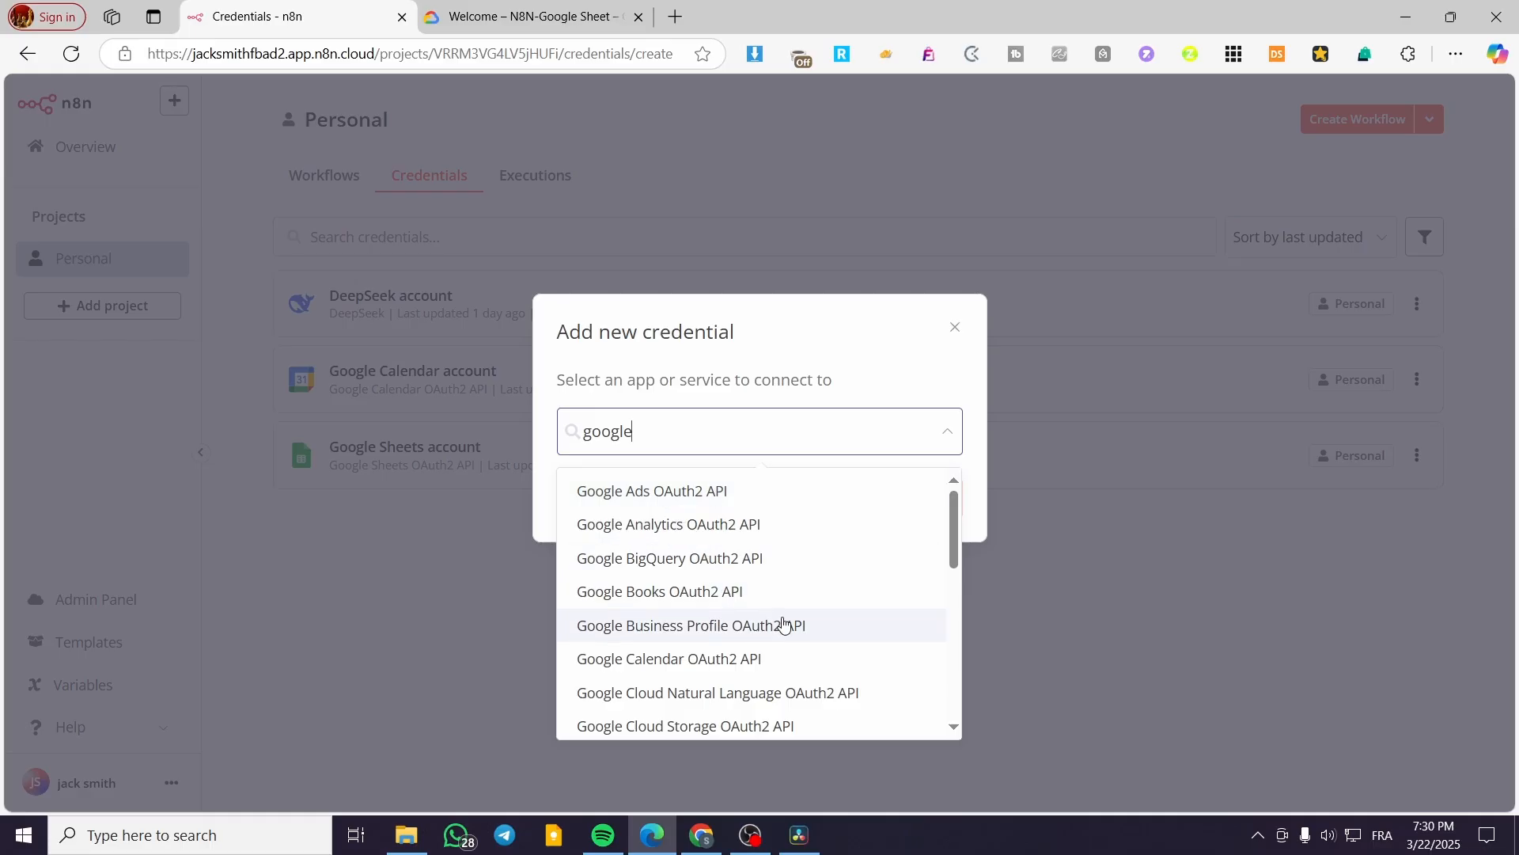
{"action": "left_click", "coordinate": [851, 523]}
{"action": "left_click", "coordinate": [888, 497]}
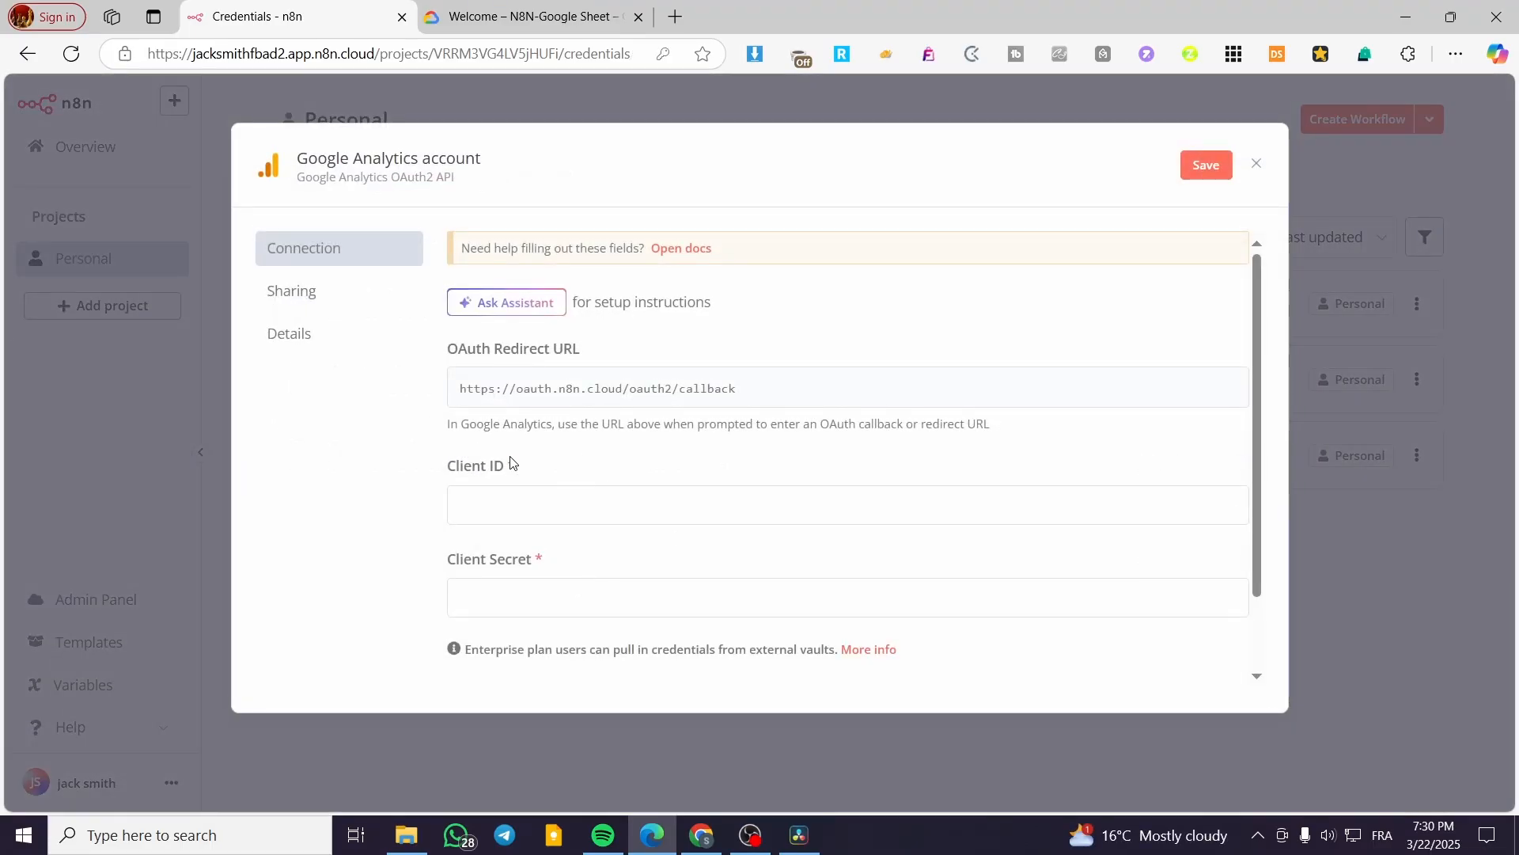
{"action": "scroll", "coordinate": [492, 503], "scroll_direction": "down", "scroll_amount": 1}
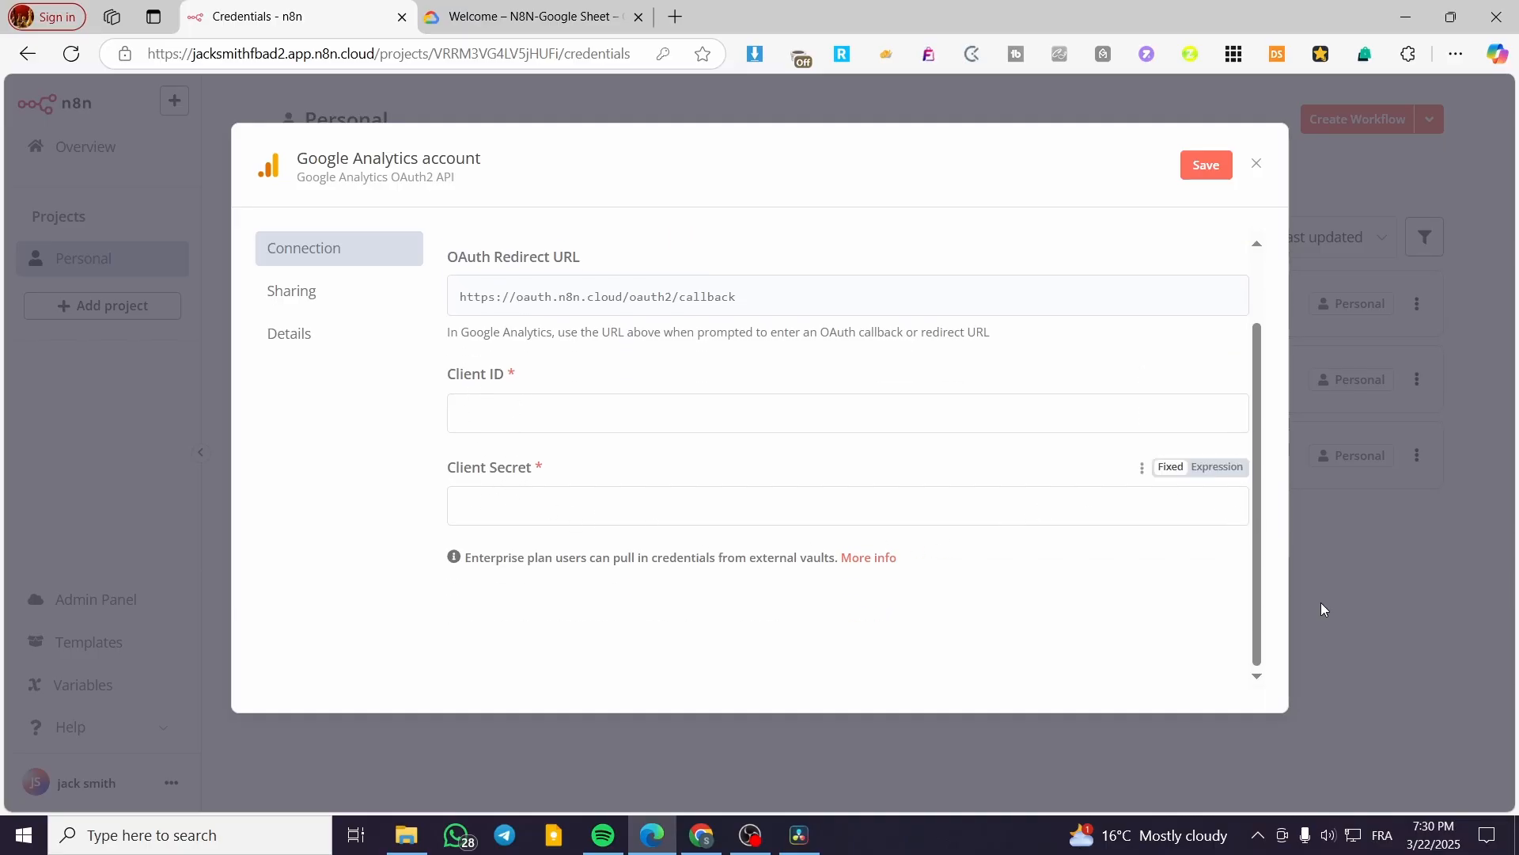
{"action": "left_click", "coordinate": [1385, 578]}
{"action": "left_click", "coordinate": [818, 485]}
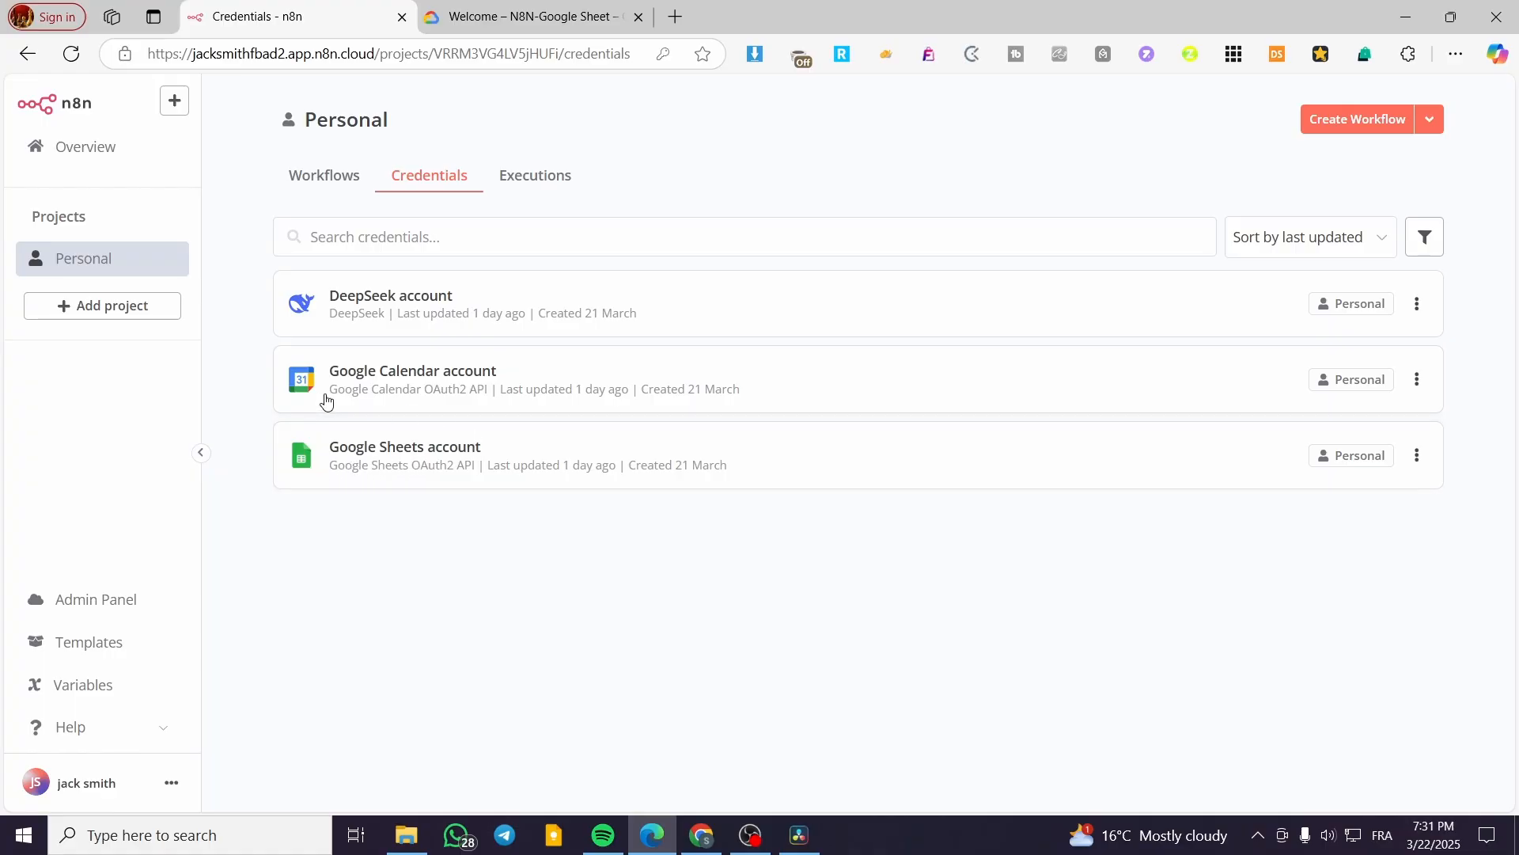
Create a new credential for the Google Docs OAuth2 API and continue to its connection form
{"action": "mouse_move", "coordinate": [1422, 150]}
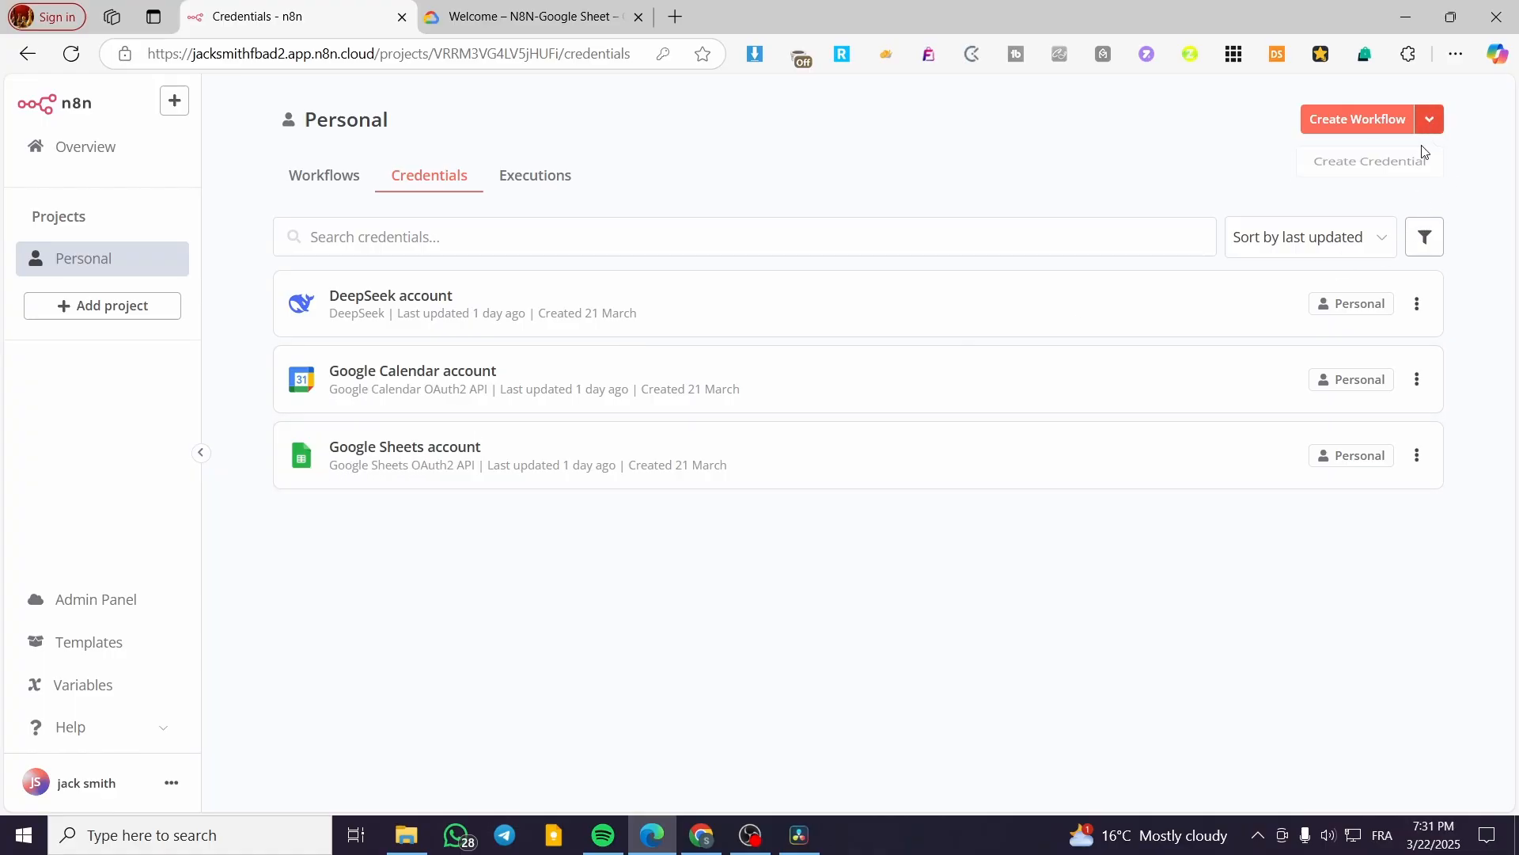
{"action": "left_click", "coordinate": [1380, 162]}
{"action": "type", "text": "doc"}
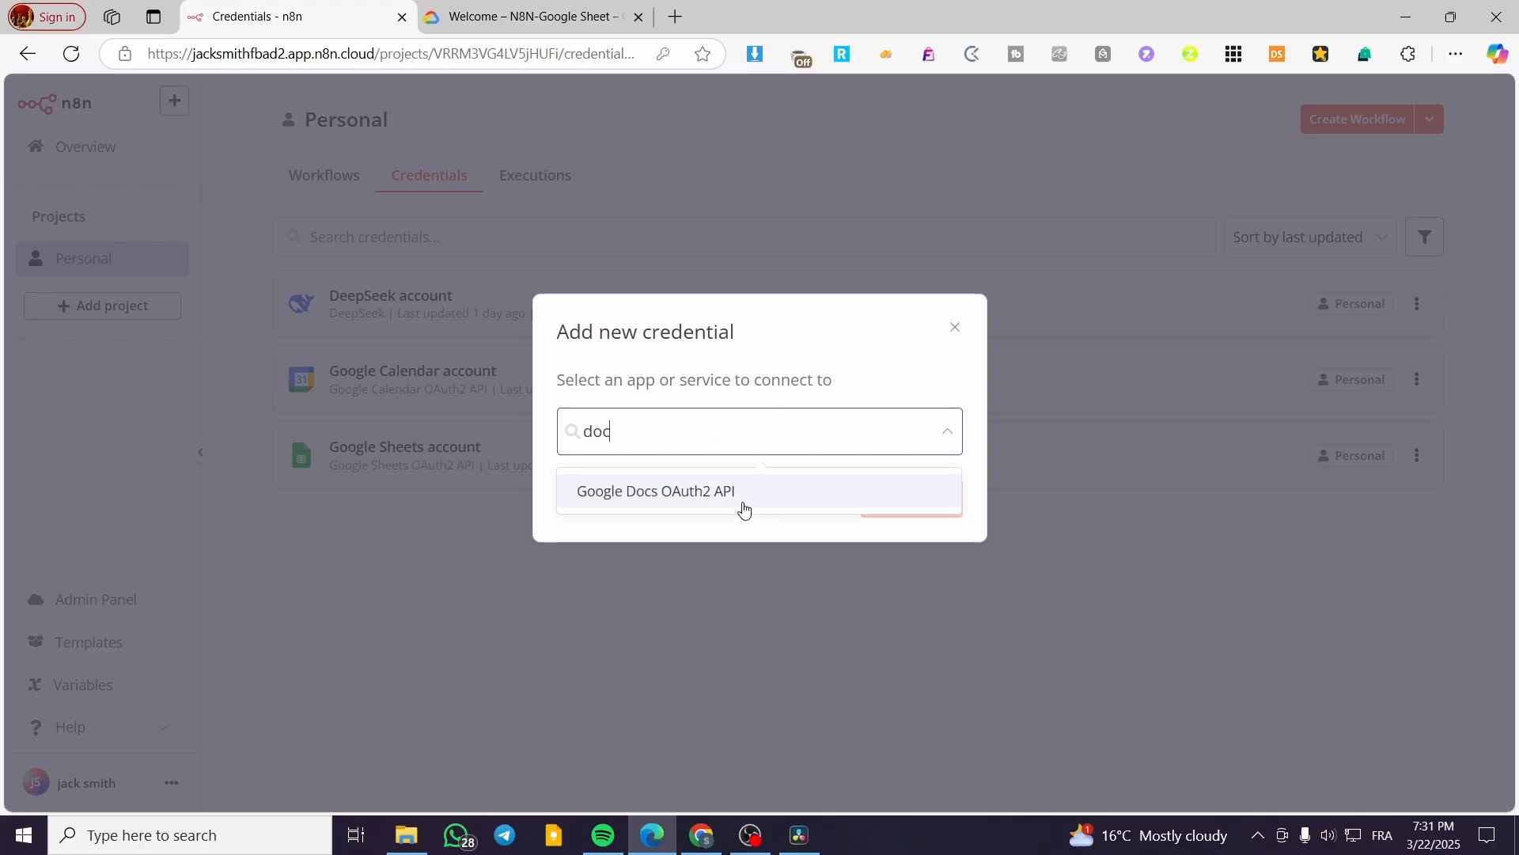
{"action": "left_click", "coordinate": [744, 491]}
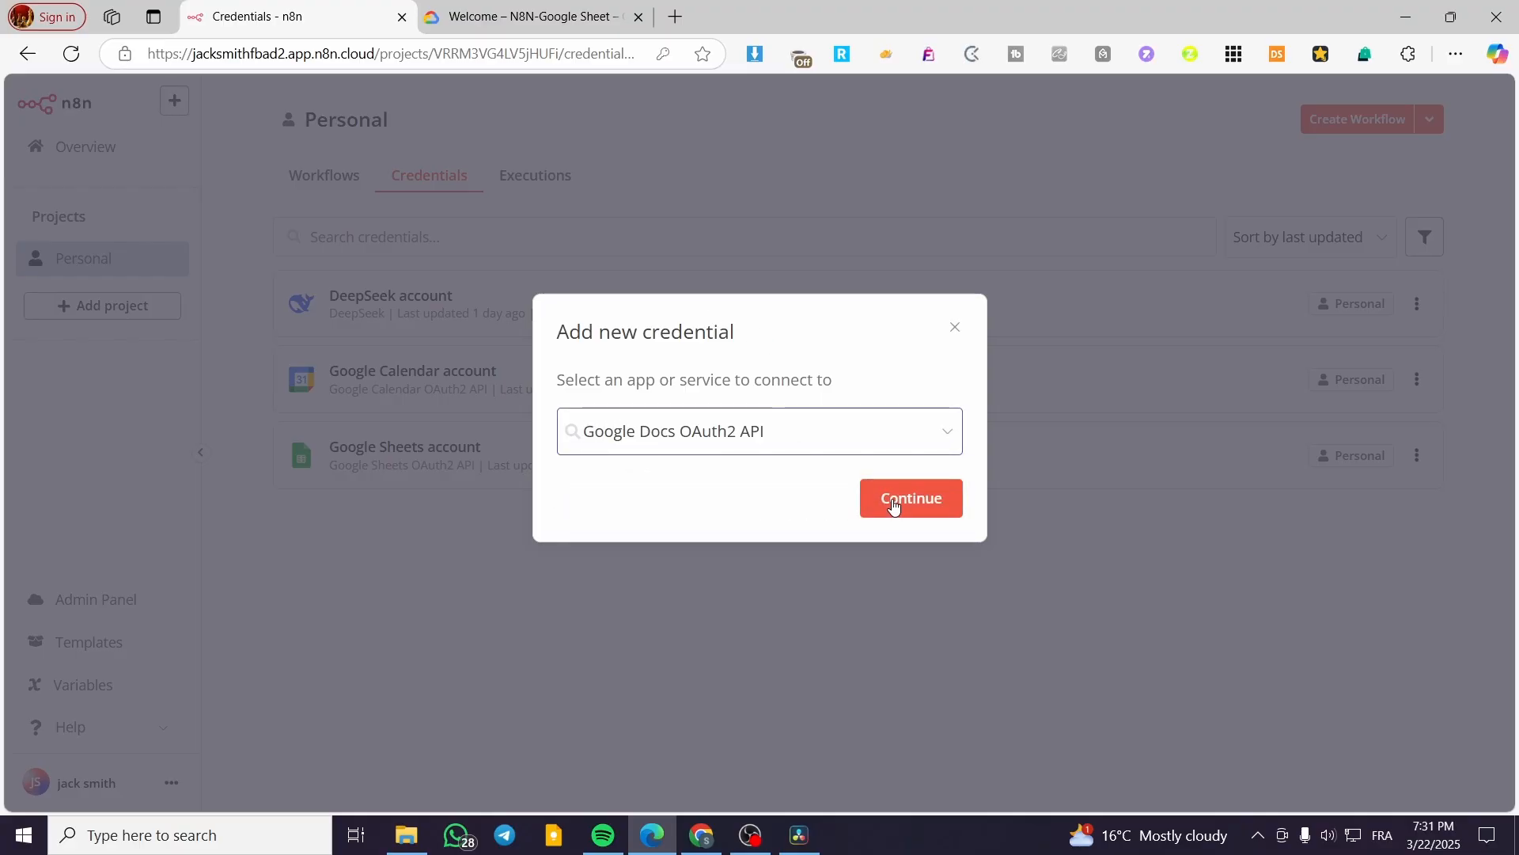
{"action": "left_click", "coordinate": [902, 498]}
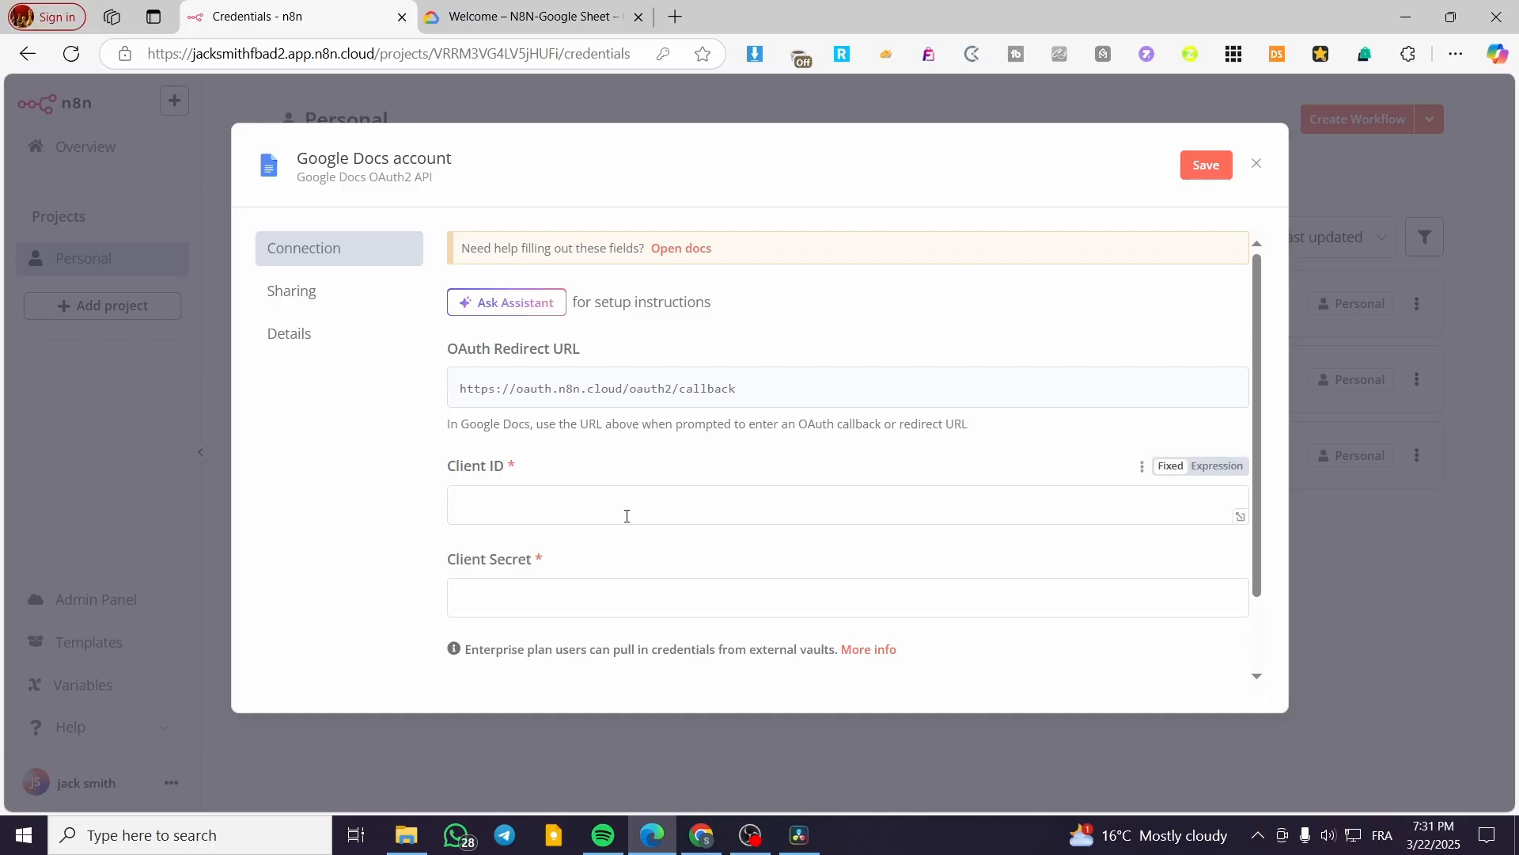
Review the Google Docs connection form and copy its OAuth Redirect URL
{"action": "scroll", "coordinate": [633, 503], "scroll_direction": "down", "scroll_amount": 1}
{"action": "scroll", "coordinate": [657, 497], "scroll_direction": "up", "scroll_amount": 1}
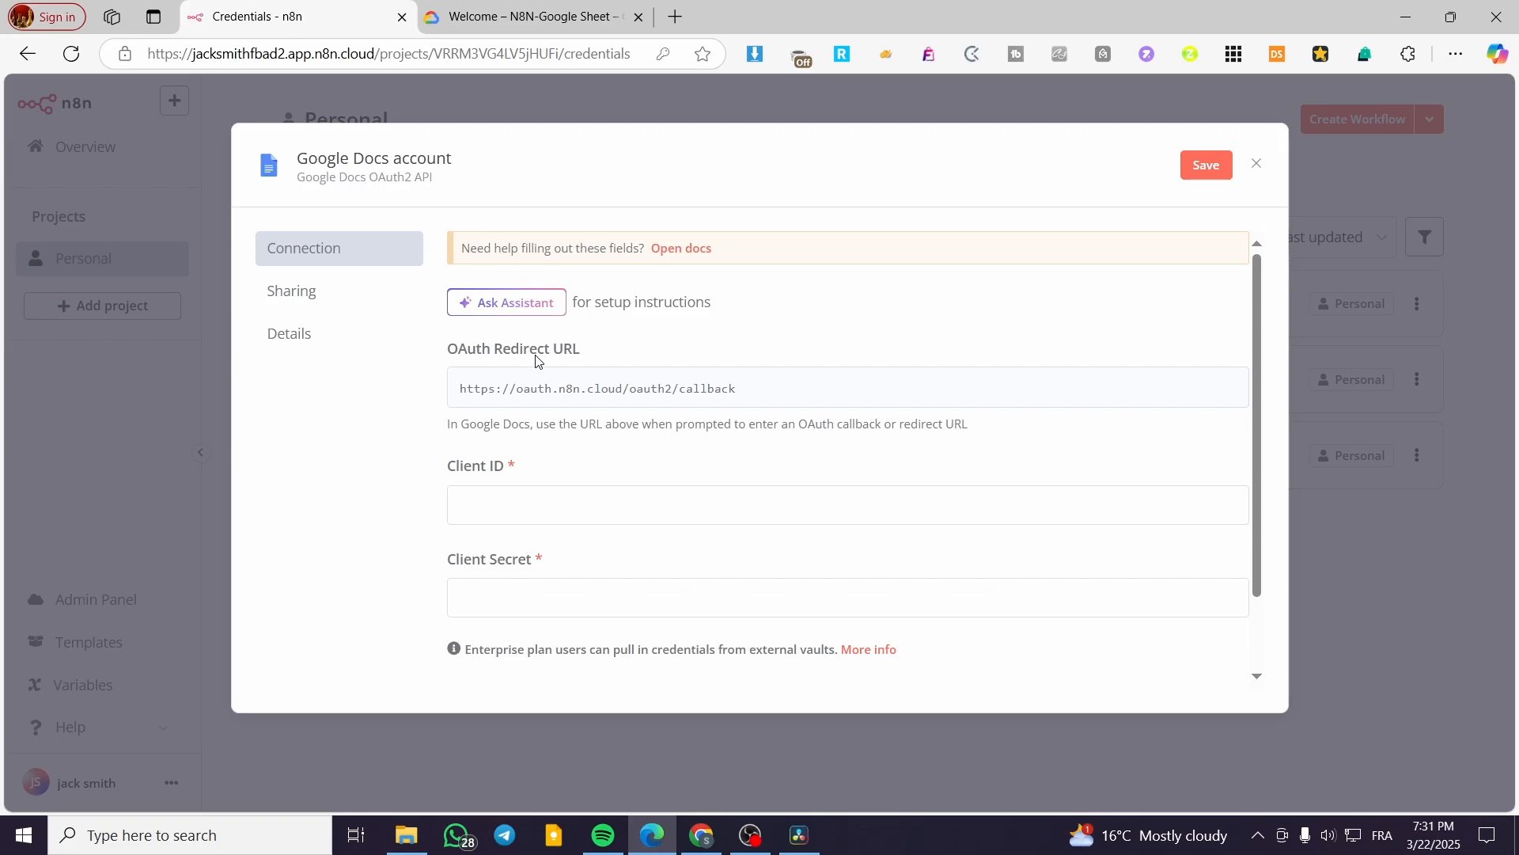
{"action": "left_click", "coordinate": [758, 398]}
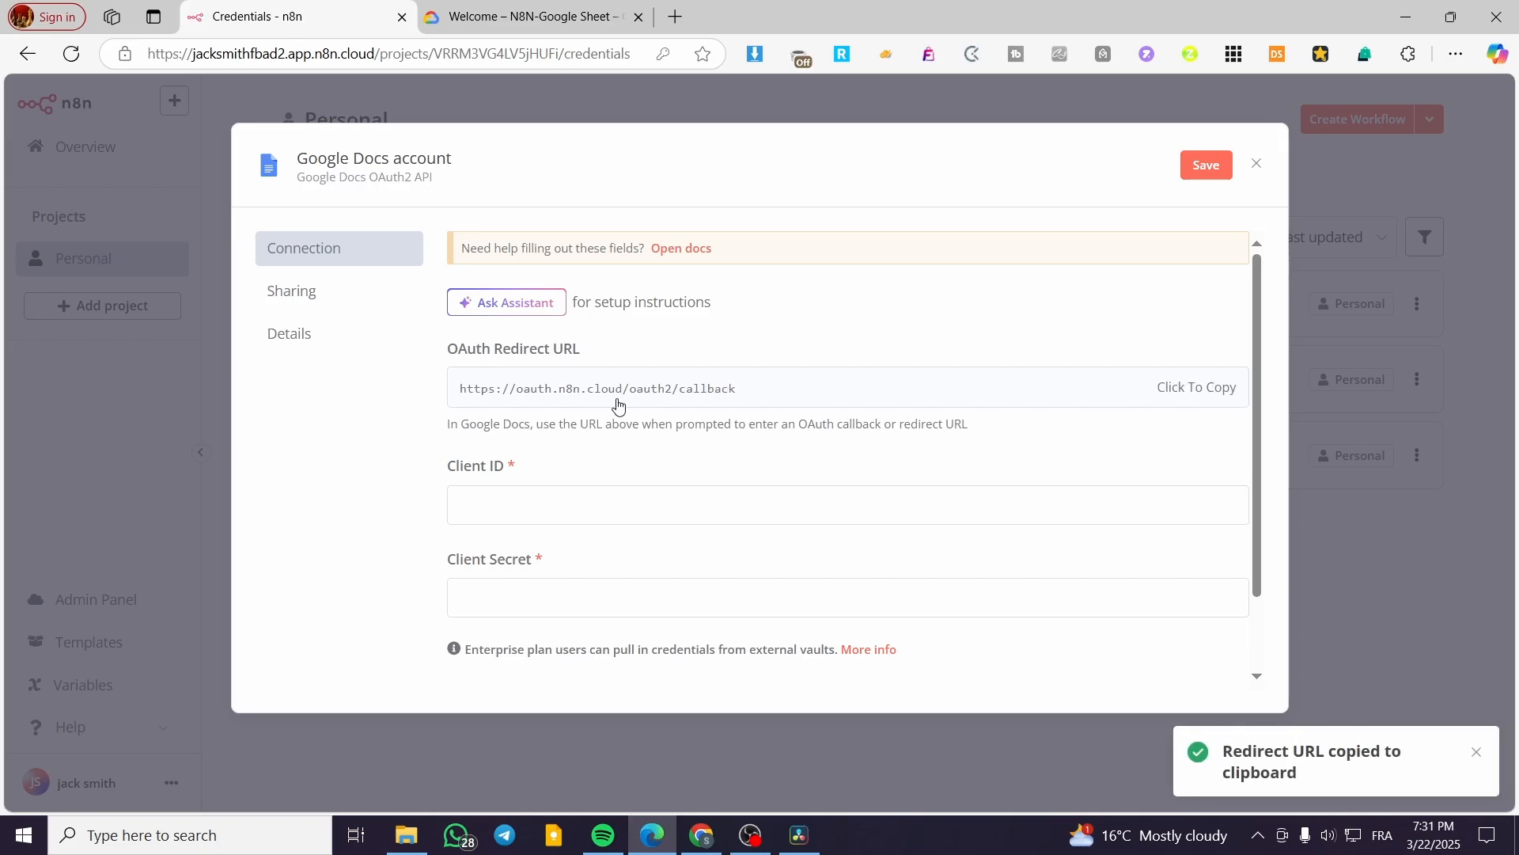
Switch to Google Cloud, create a project named "N8N Google Docs" without an organization, and select it as the active project
{"action": "left_click", "coordinate": [485, 20]}
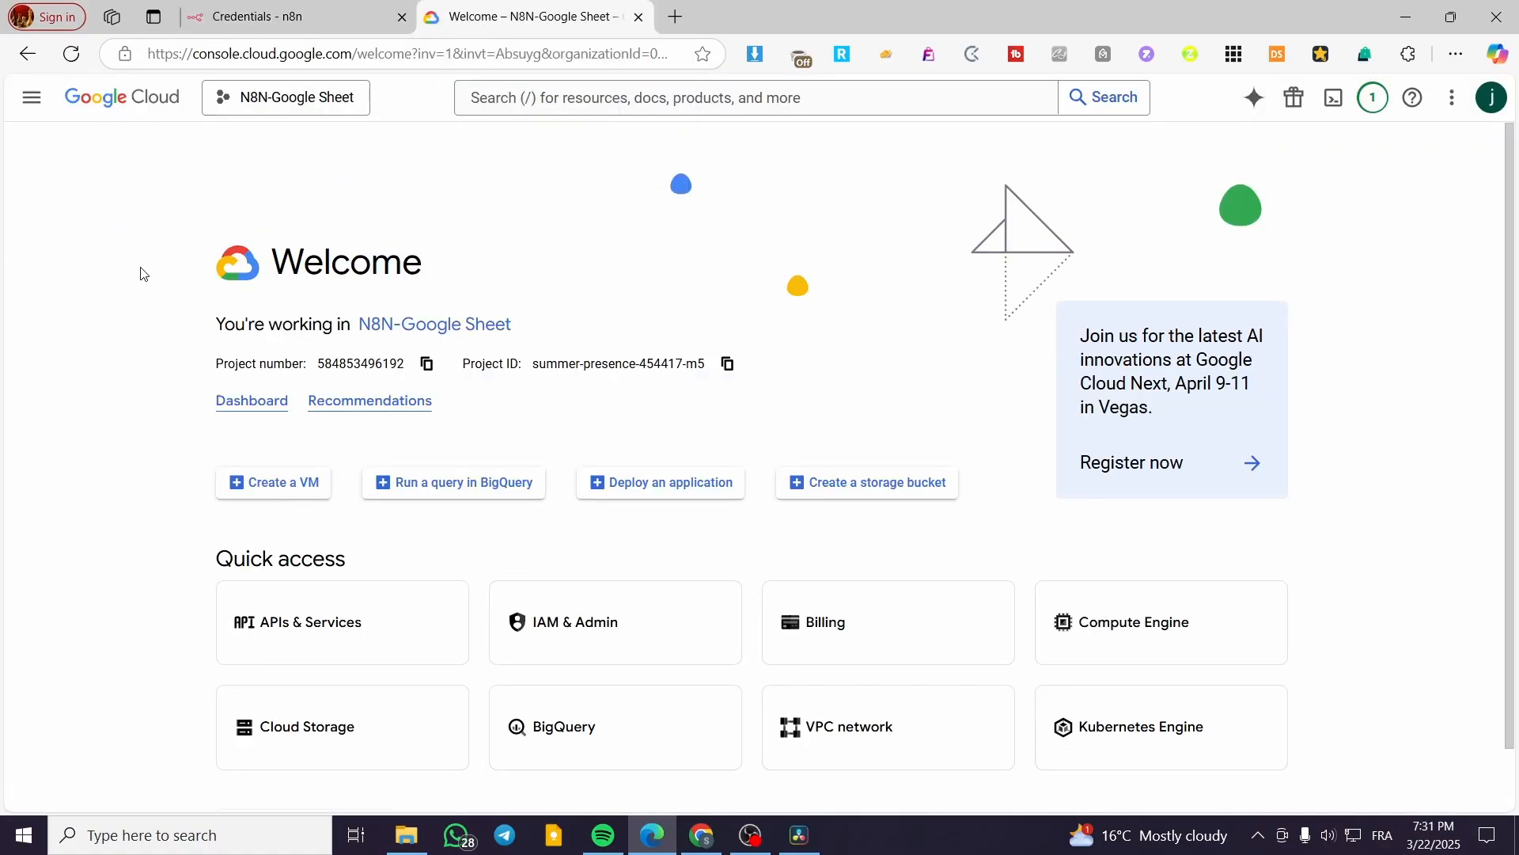
{"action": "left_click", "coordinate": [291, 98]}
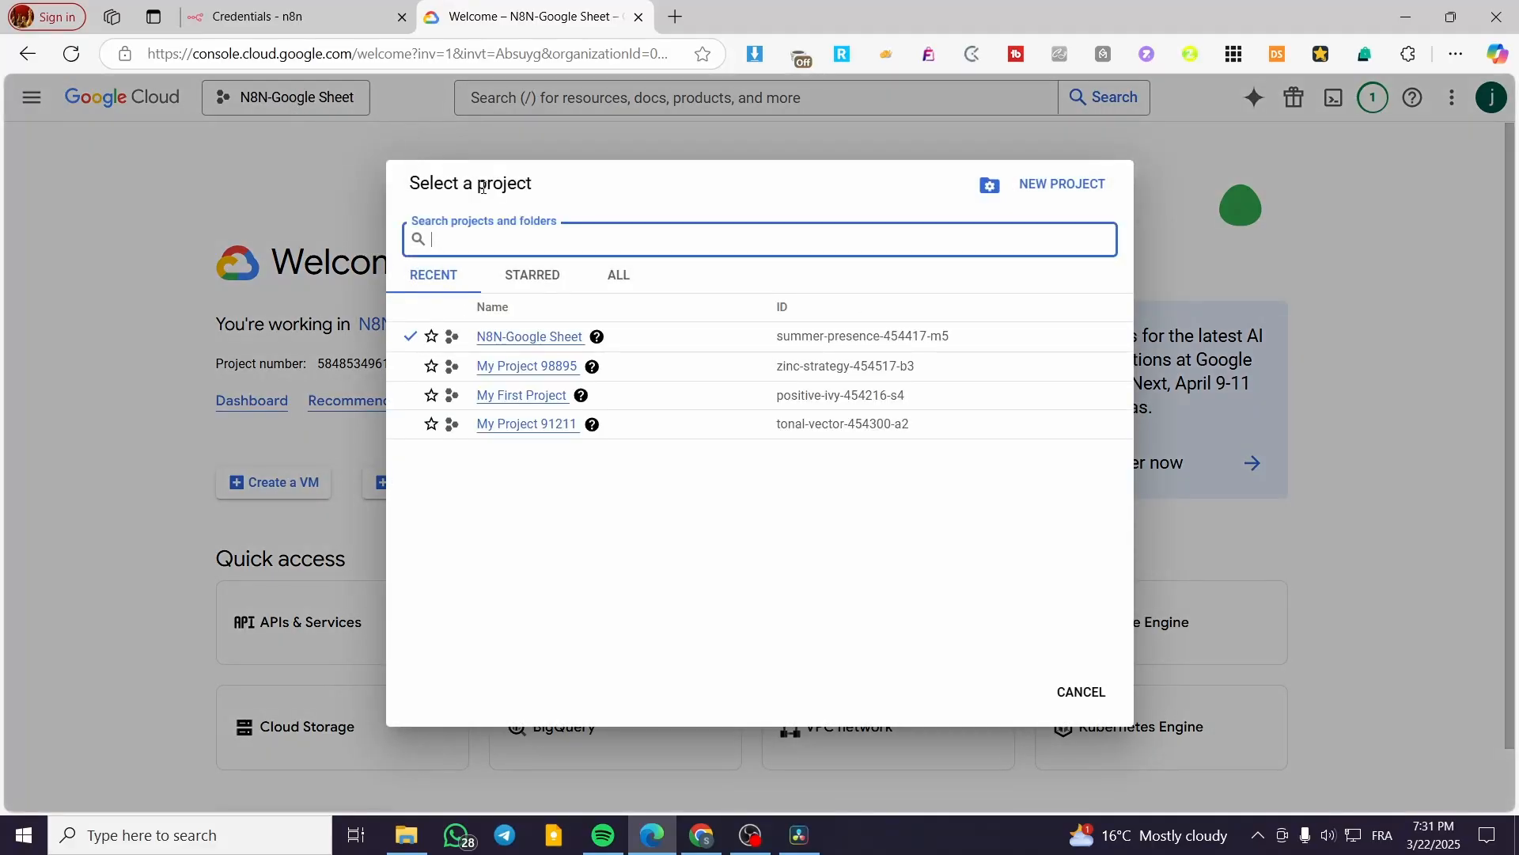
{"action": "left_click", "coordinate": [1060, 183]}
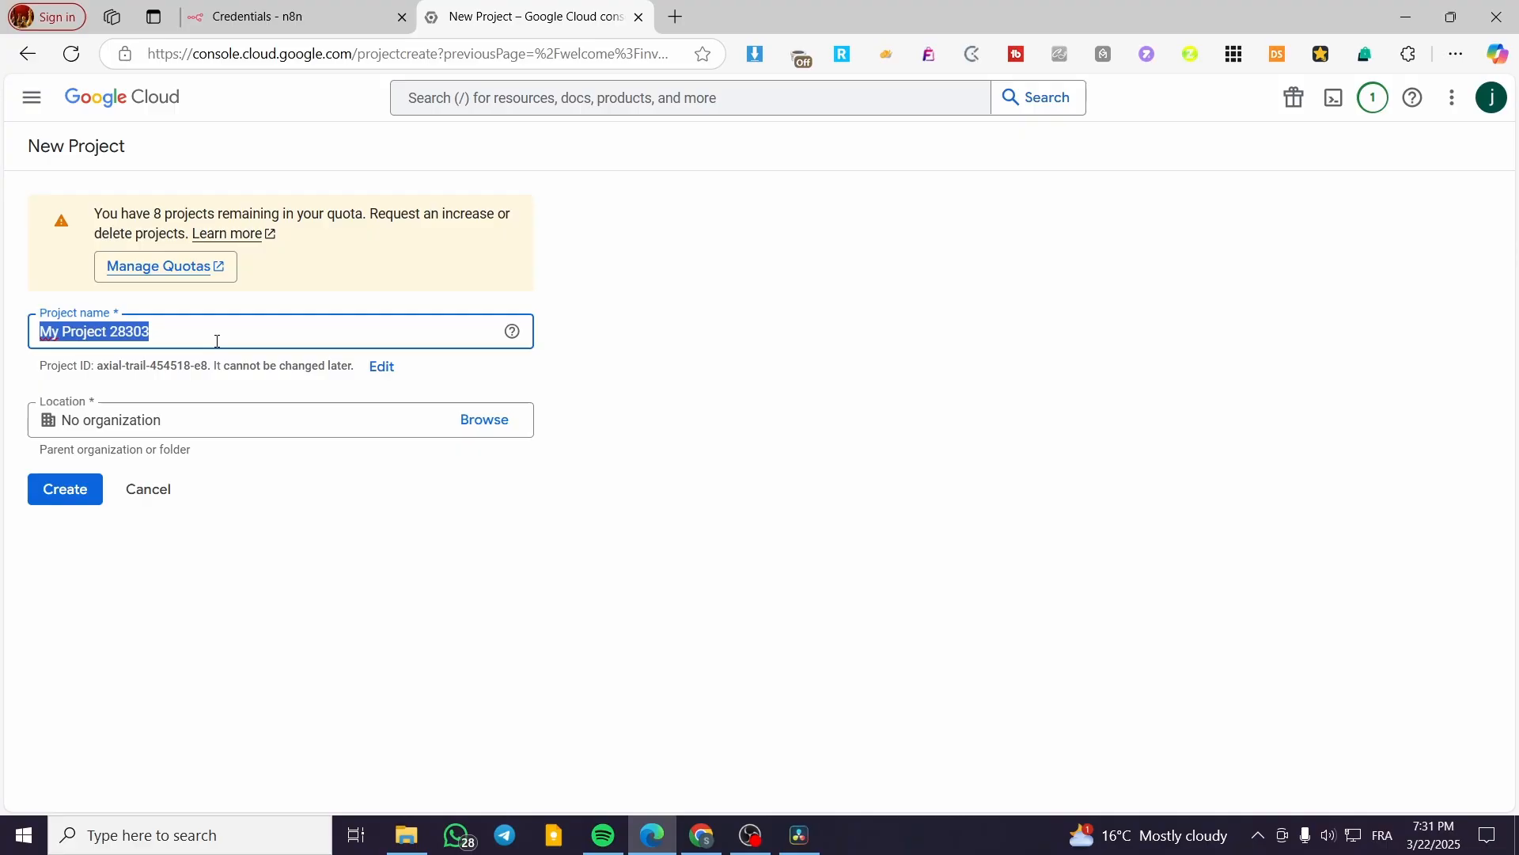
{"action": "type", "text": "N"}
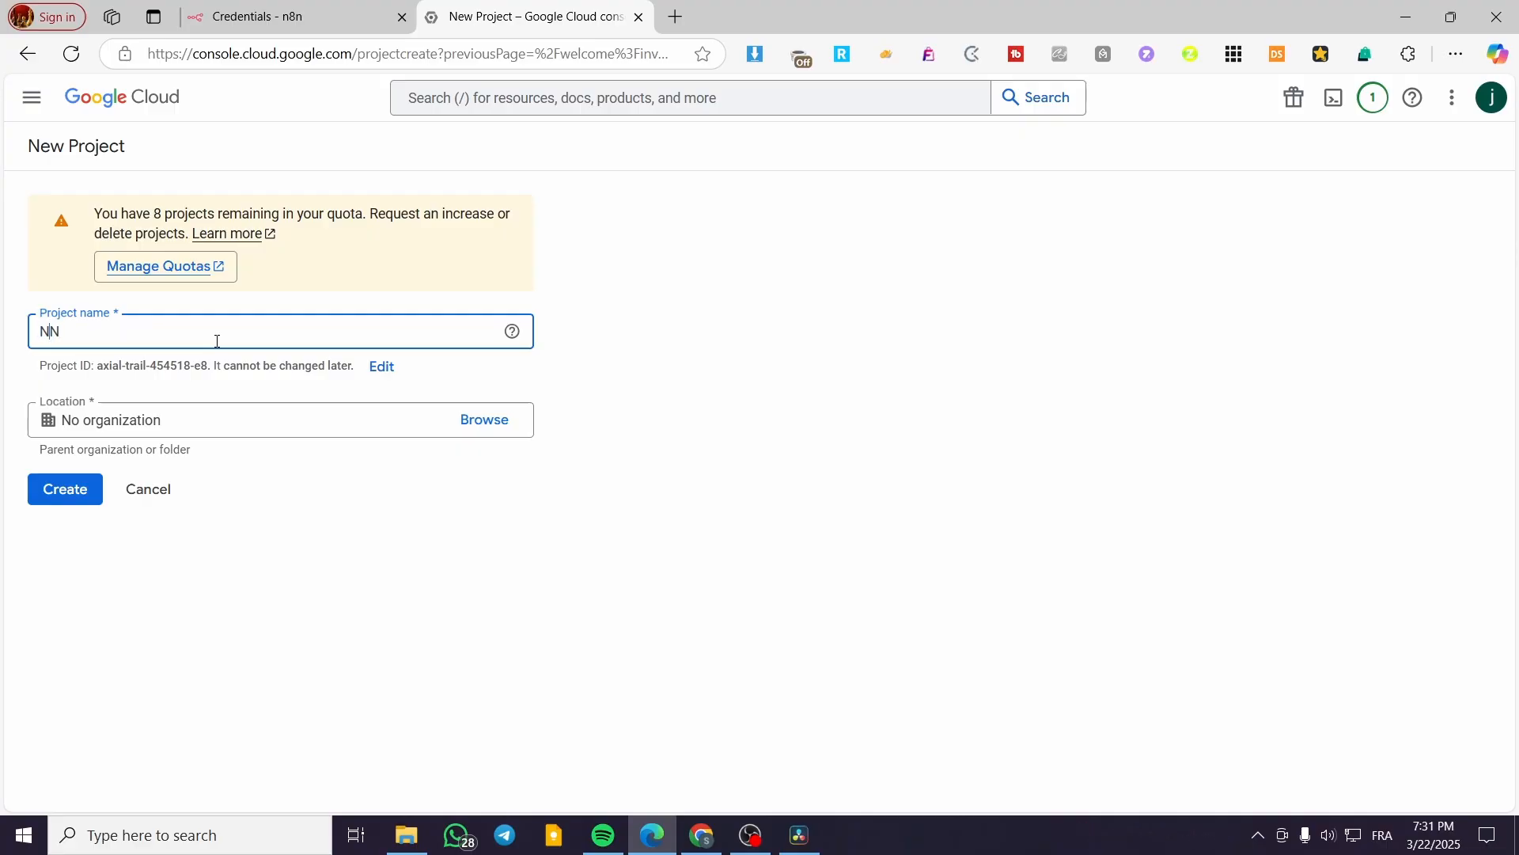
{"action": "type", "text": "8N Google"}
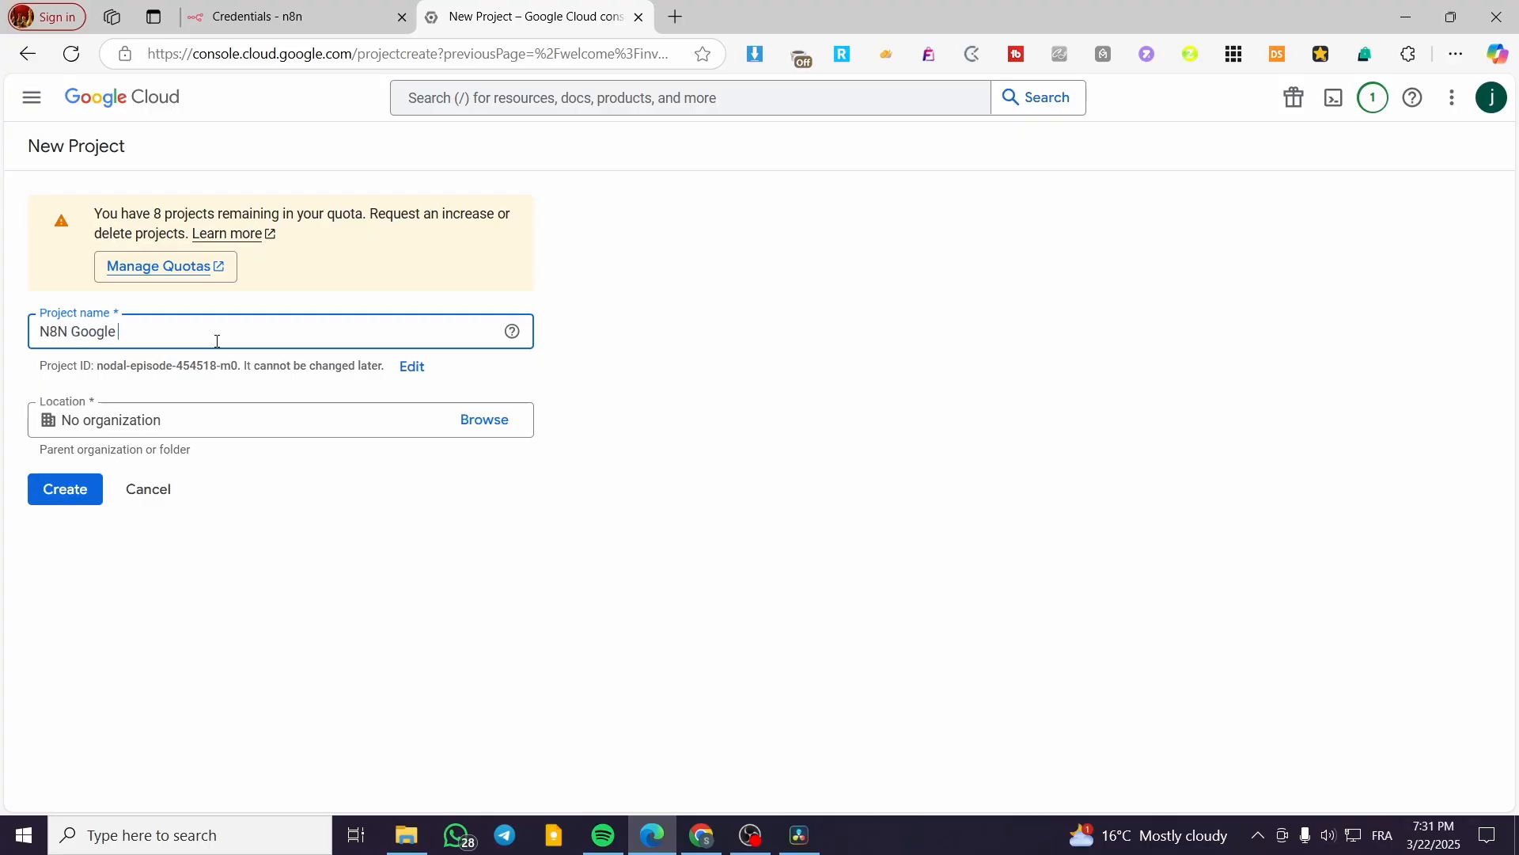
{"action": "type", "text": " Docs"}
{"action": "left_click", "coordinate": [80, 495]}
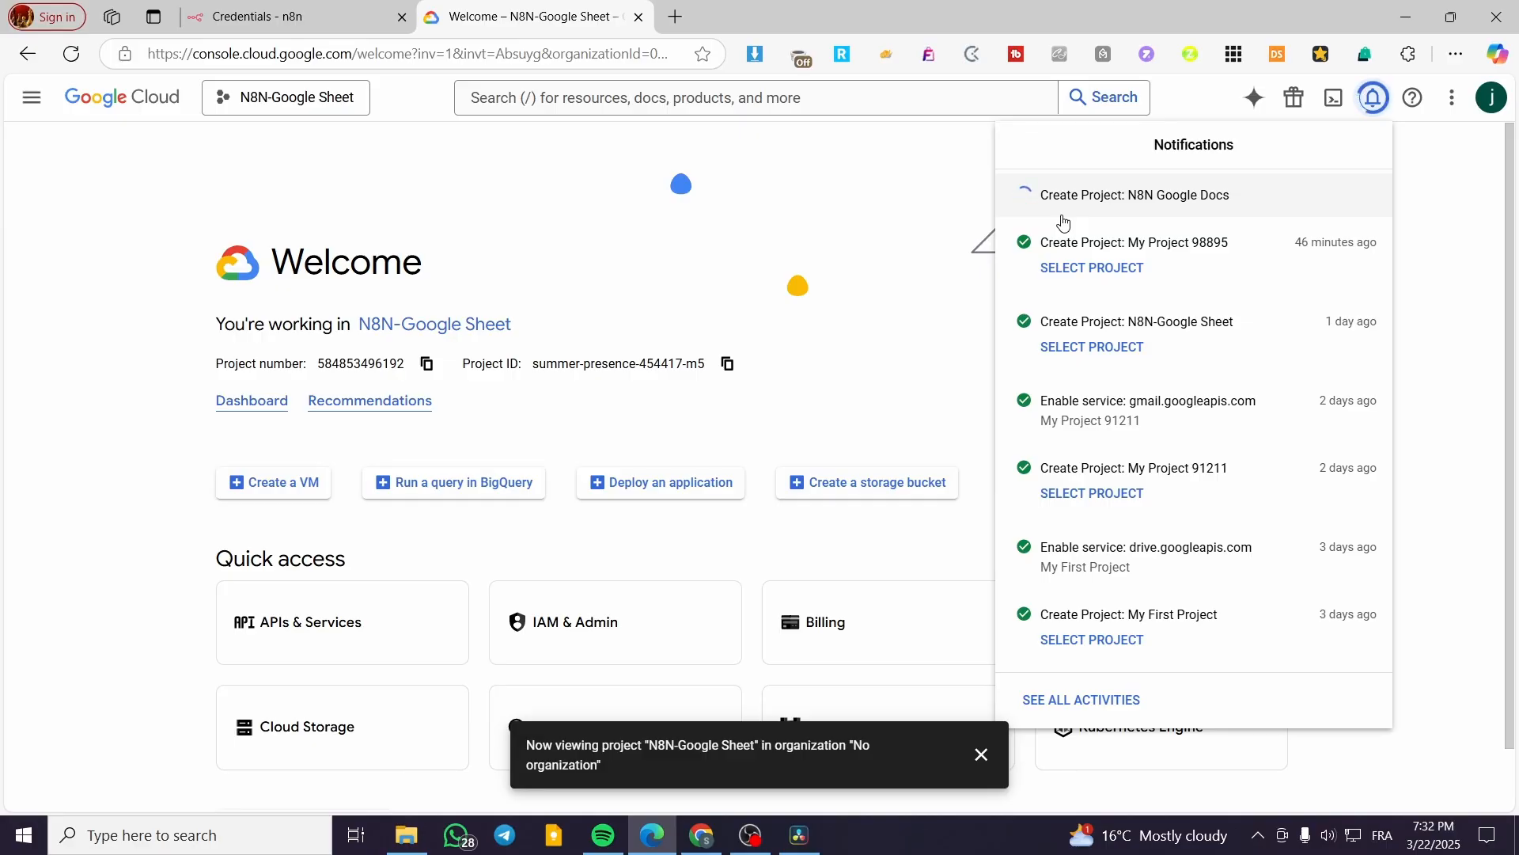
{"action": "left_click", "coordinate": [1144, 222]}
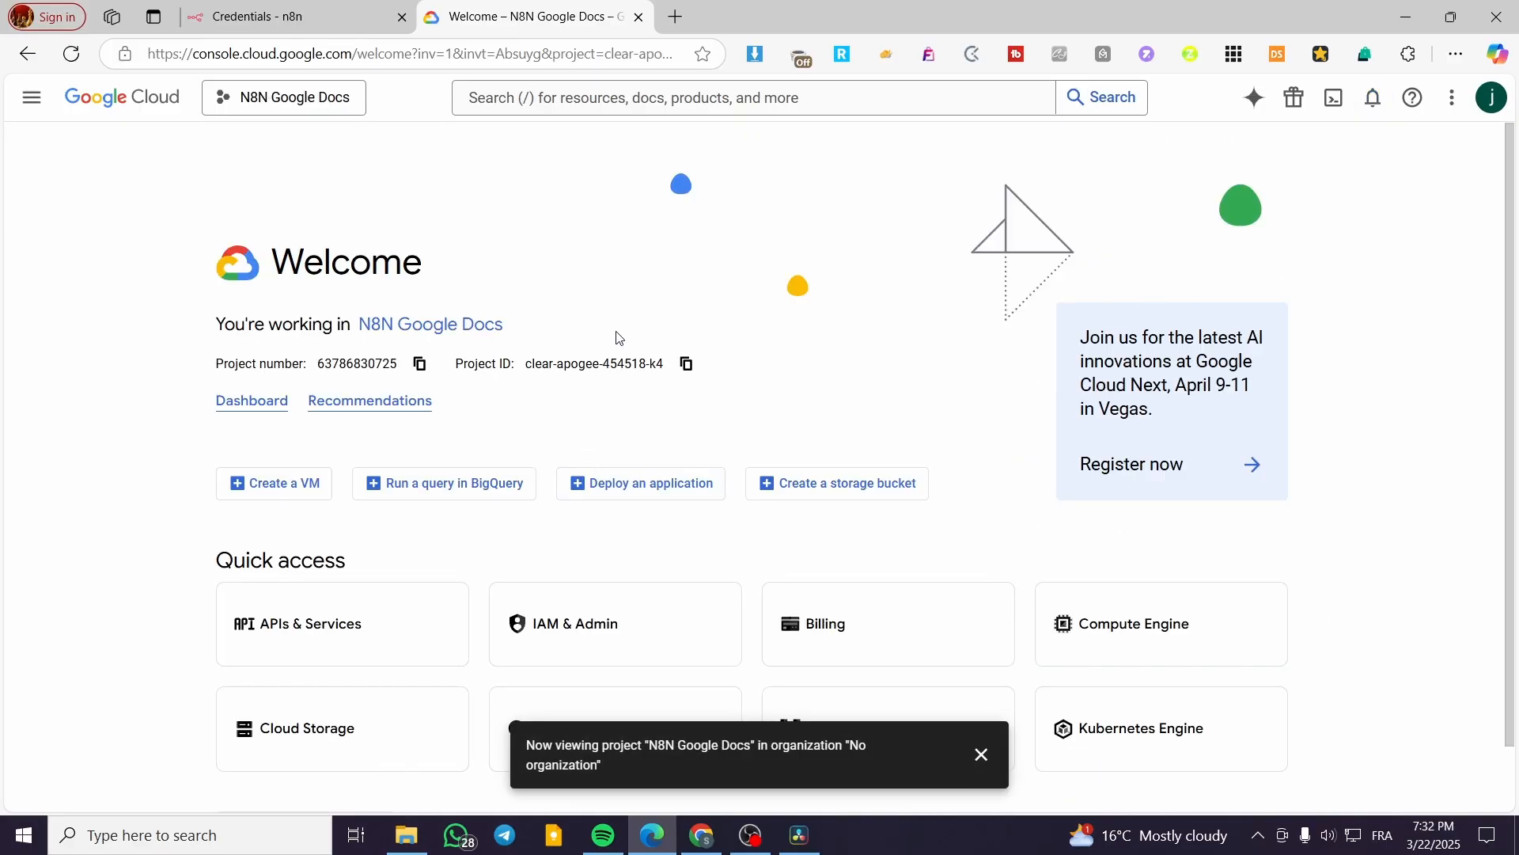
Dismiss the project notification and open the list of all Google Cloud products, browsing the Management section
{"action": "scroll", "coordinate": [260, 360], "scroll_direction": "down", "scroll_amount": 1}
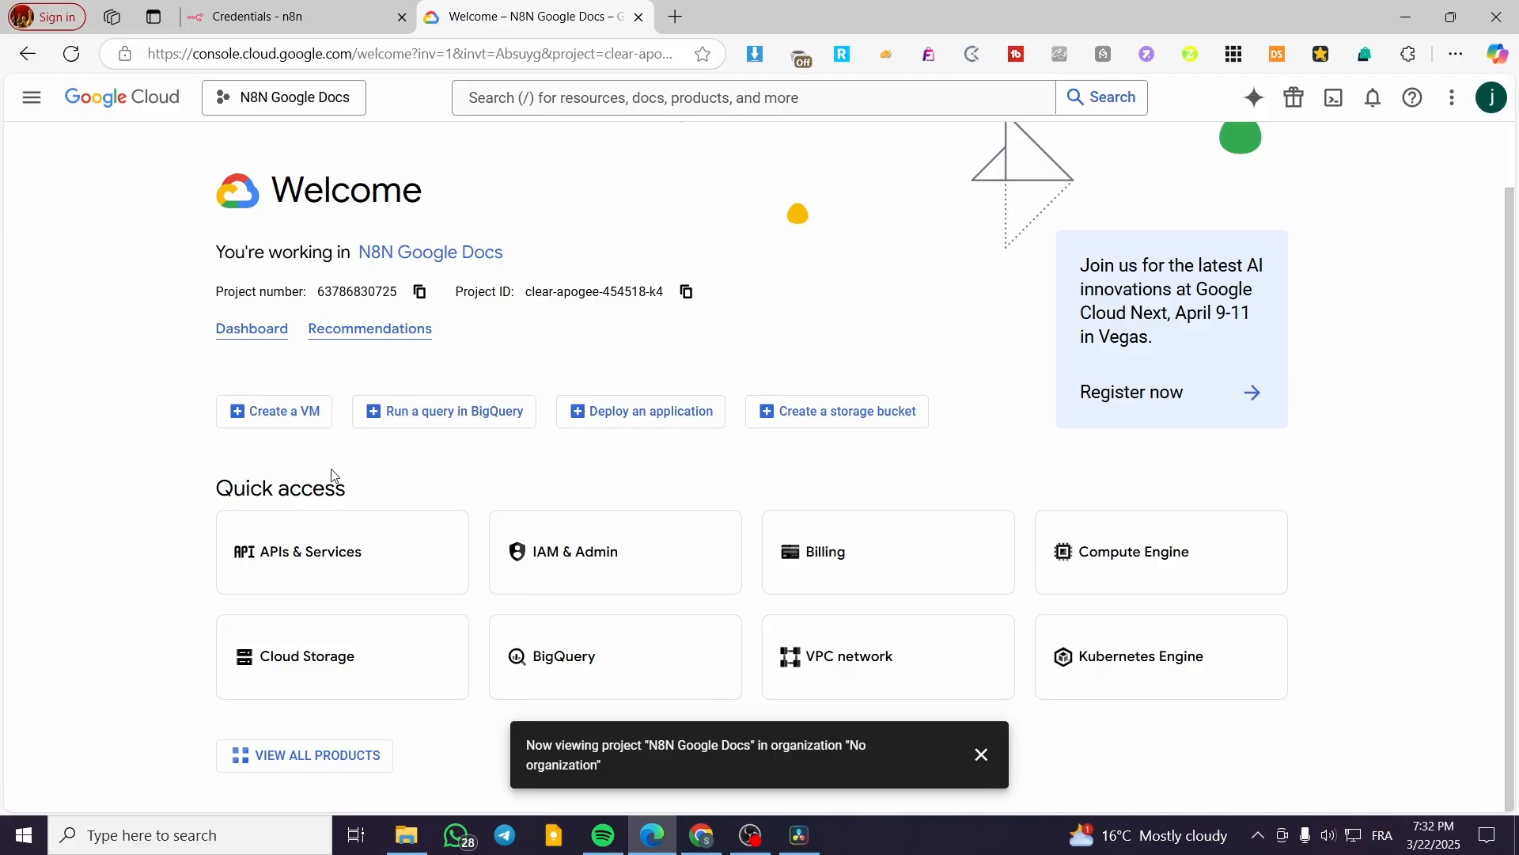
{"action": "left_click", "coordinate": [981, 754]}
{"action": "left_click", "coordinate": [270, 757]}
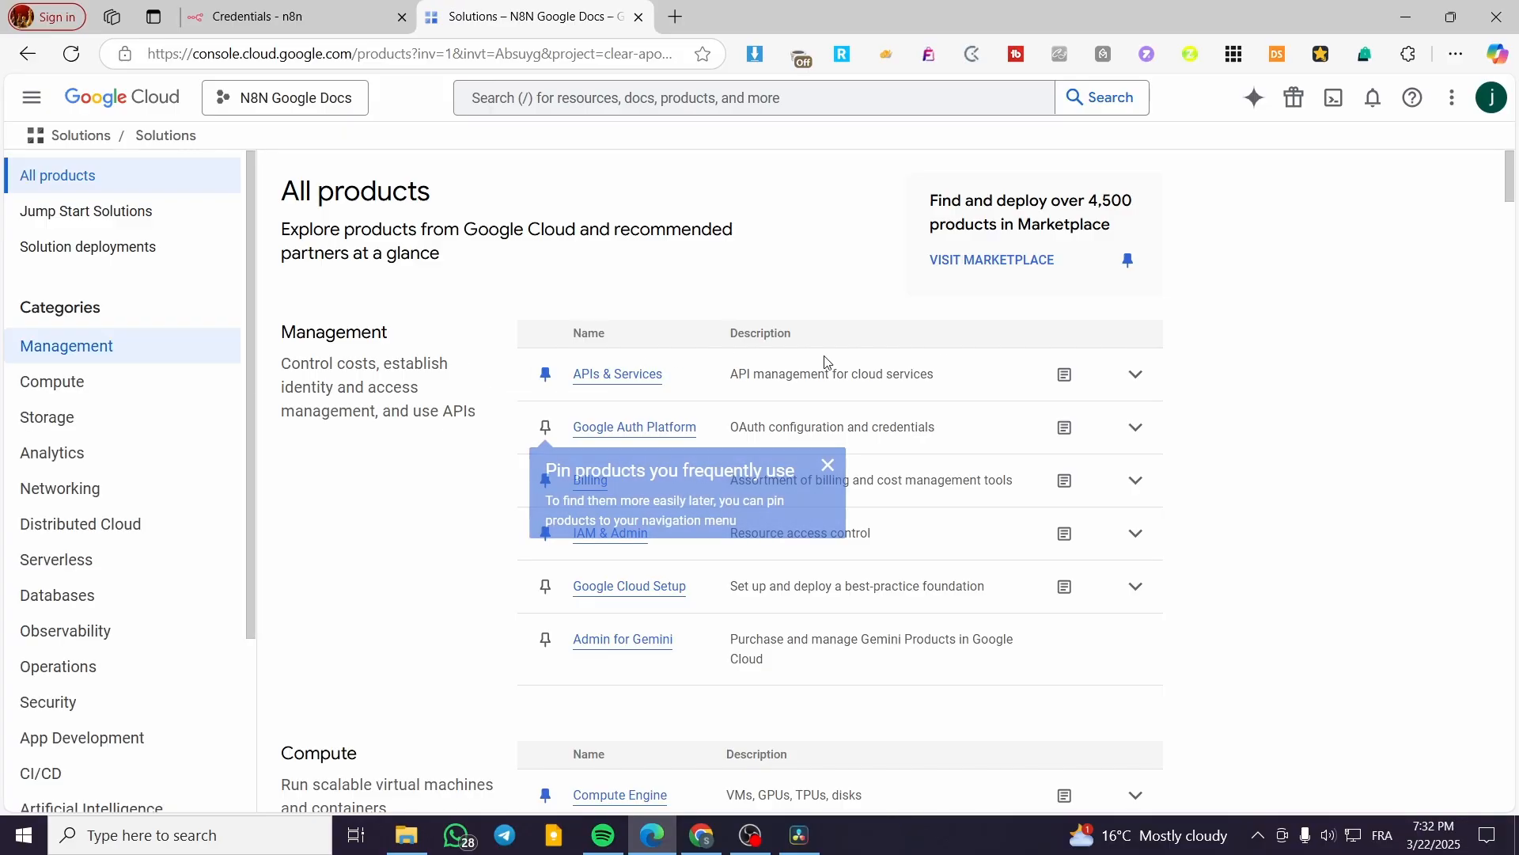
{"action": "scroll", "coordinate": [696, 420], "scroll_direction": "down", "scroll_amount": 1}
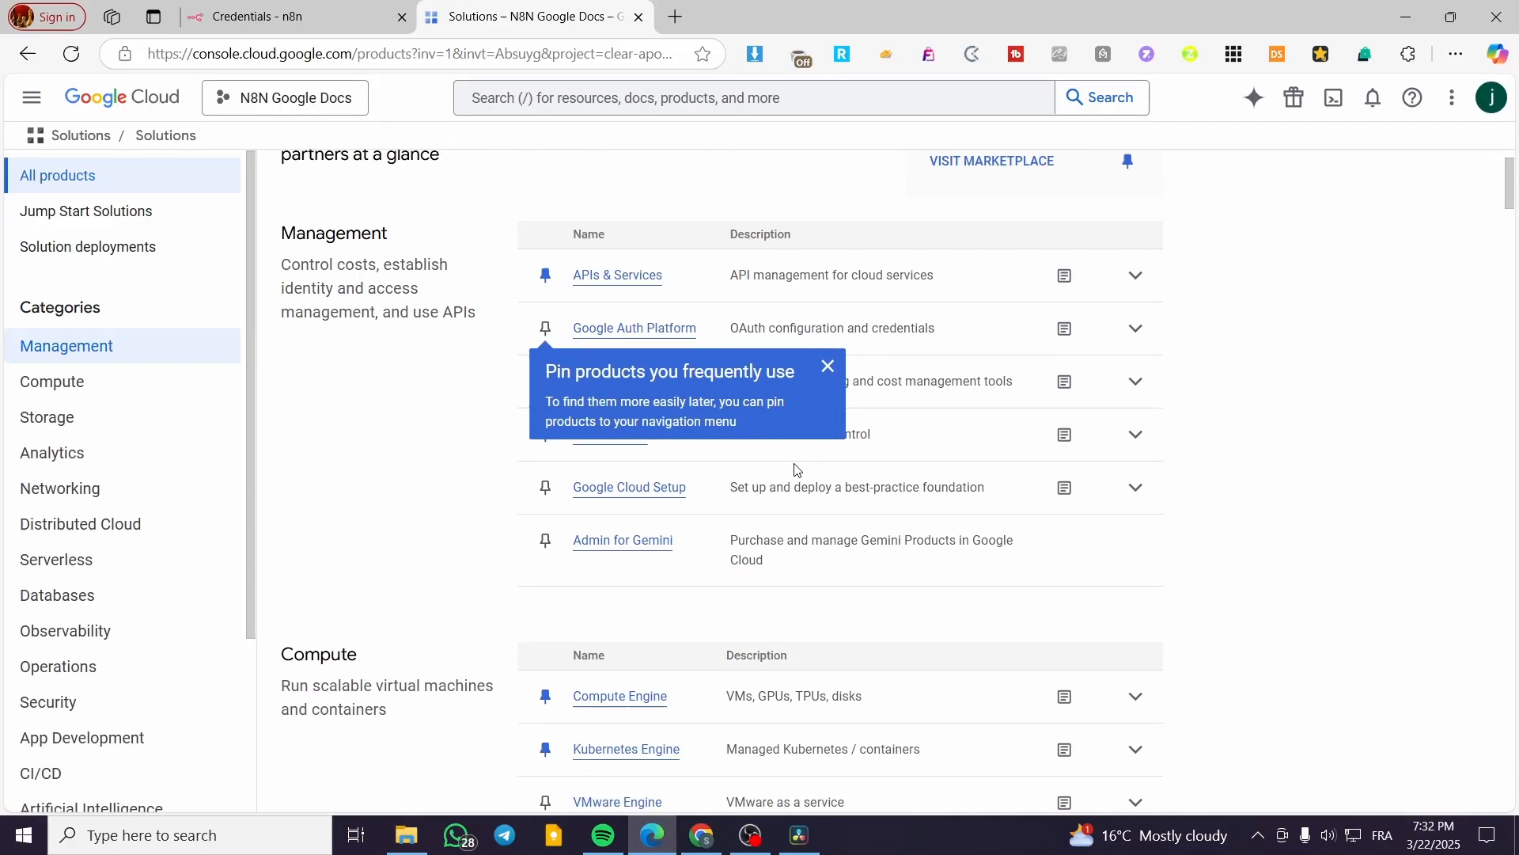
Dismiss the product pinning tip, go to APIs & Services and open its API Library
{"action": "left_click", "coordinate": [827, 366]}
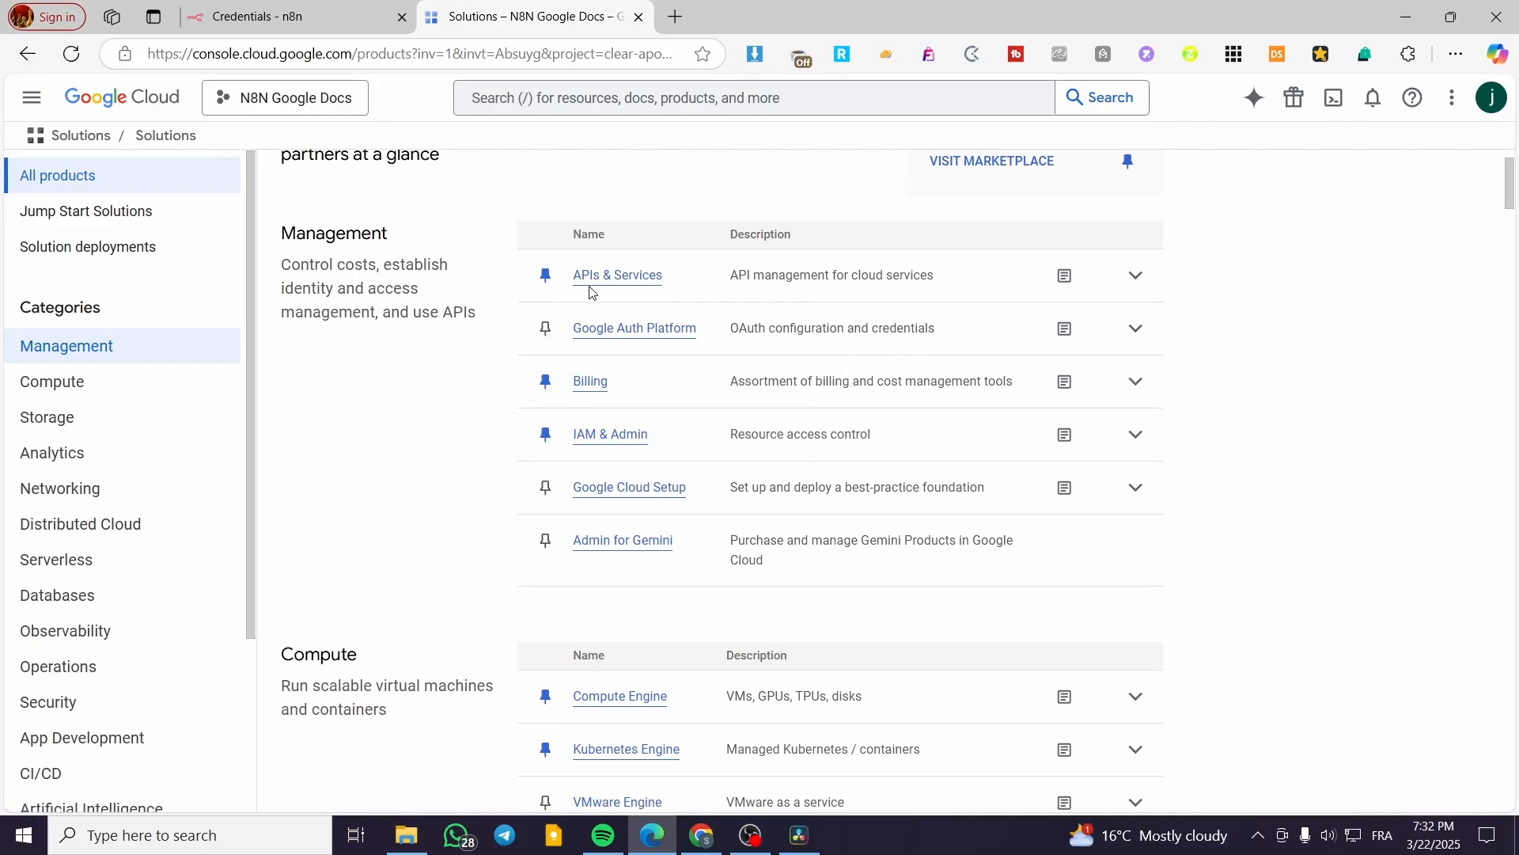
{"action": "left_click", "coordinate": [642, 288]}
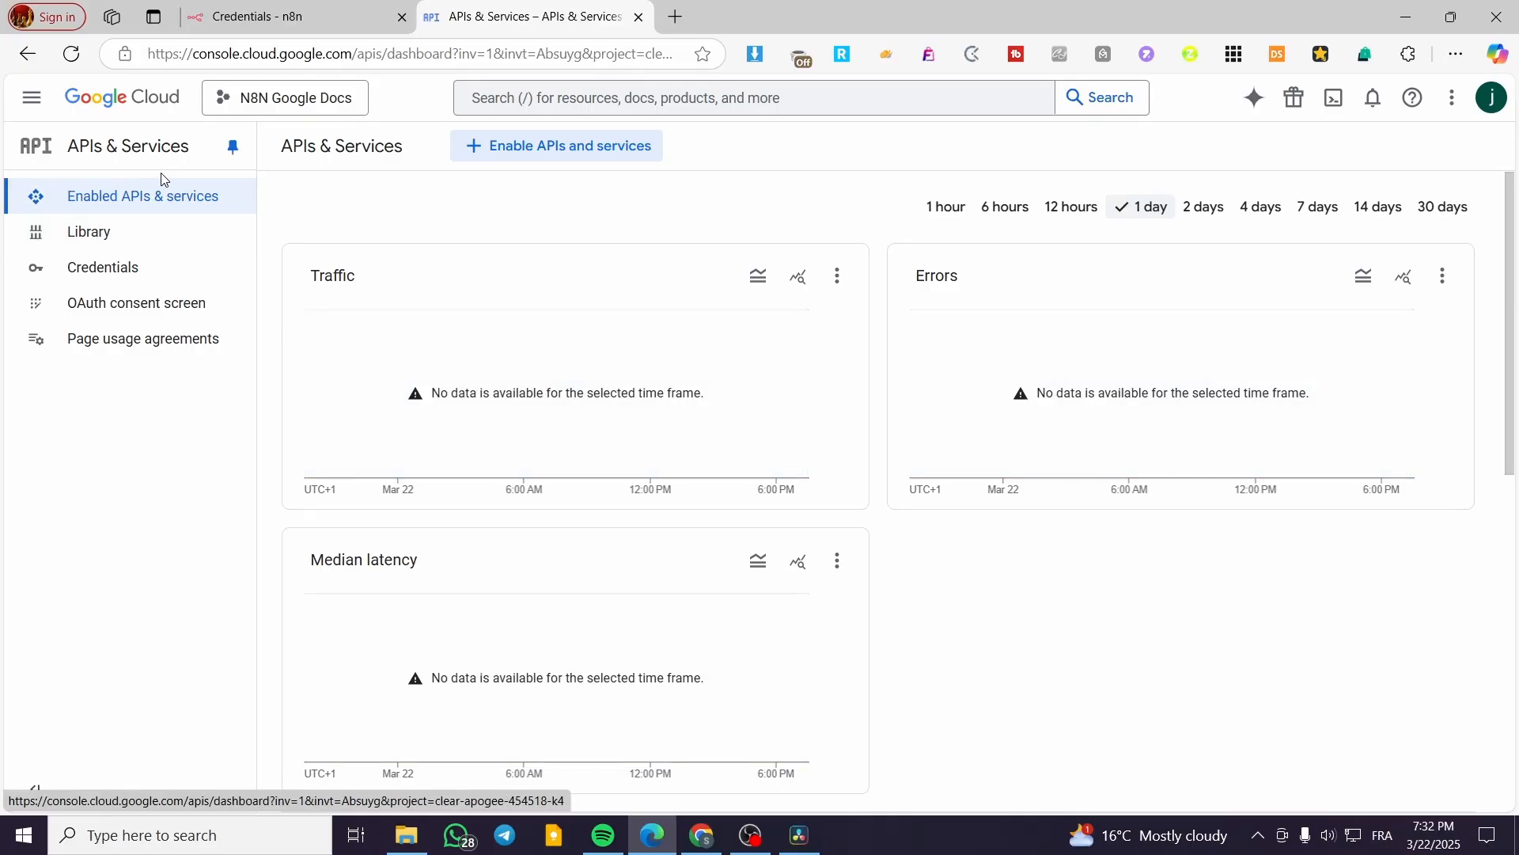
{"action": "left_click", "coordinate": [120, 235]}
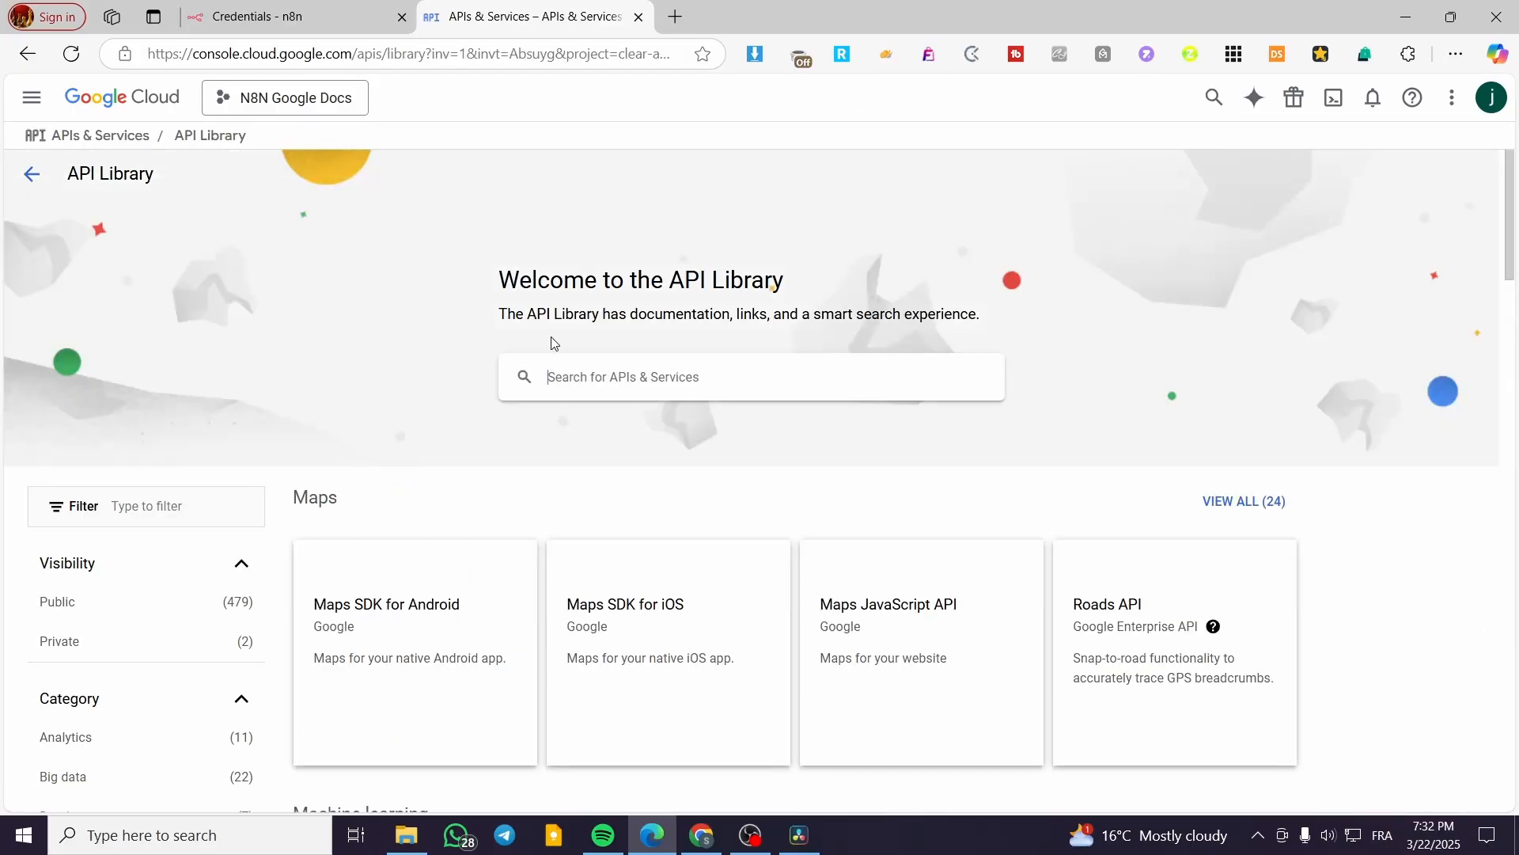
{"action": "left_click", "coordinate": [674, 374]}
{"action": "type", "text": "d"}
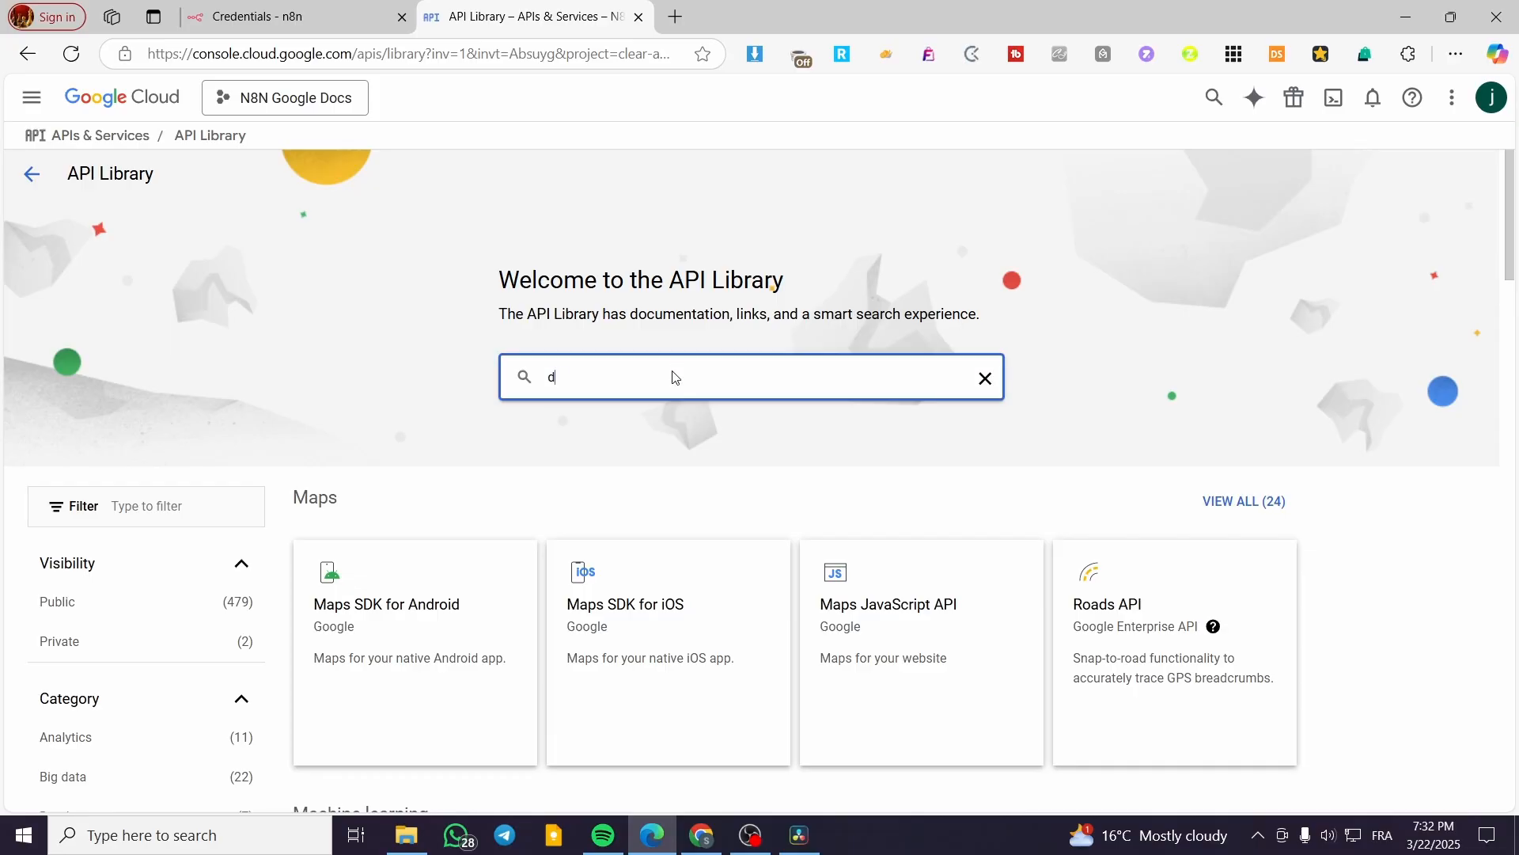
{"action": "type", "text": "oc"}
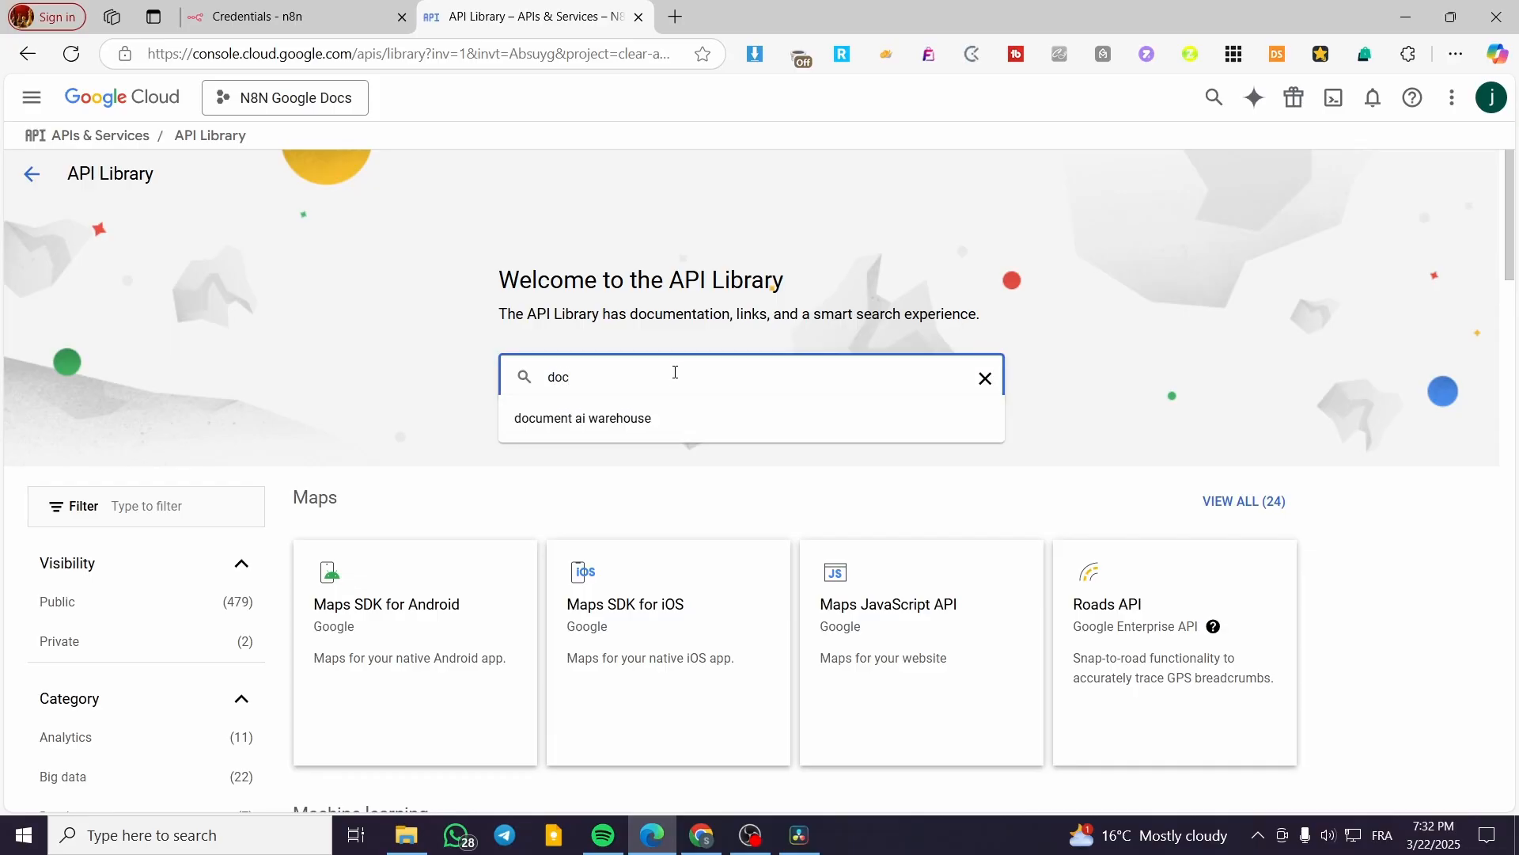
{"action": "key", "text": "BackSpace"}
{"action": "key", "text": "BackSpace"}
{"action": "key", "text": "BackSpace"}
Search the API Library for "google" and open the Google Docs API product details
{"action": "type", "text": "google"}
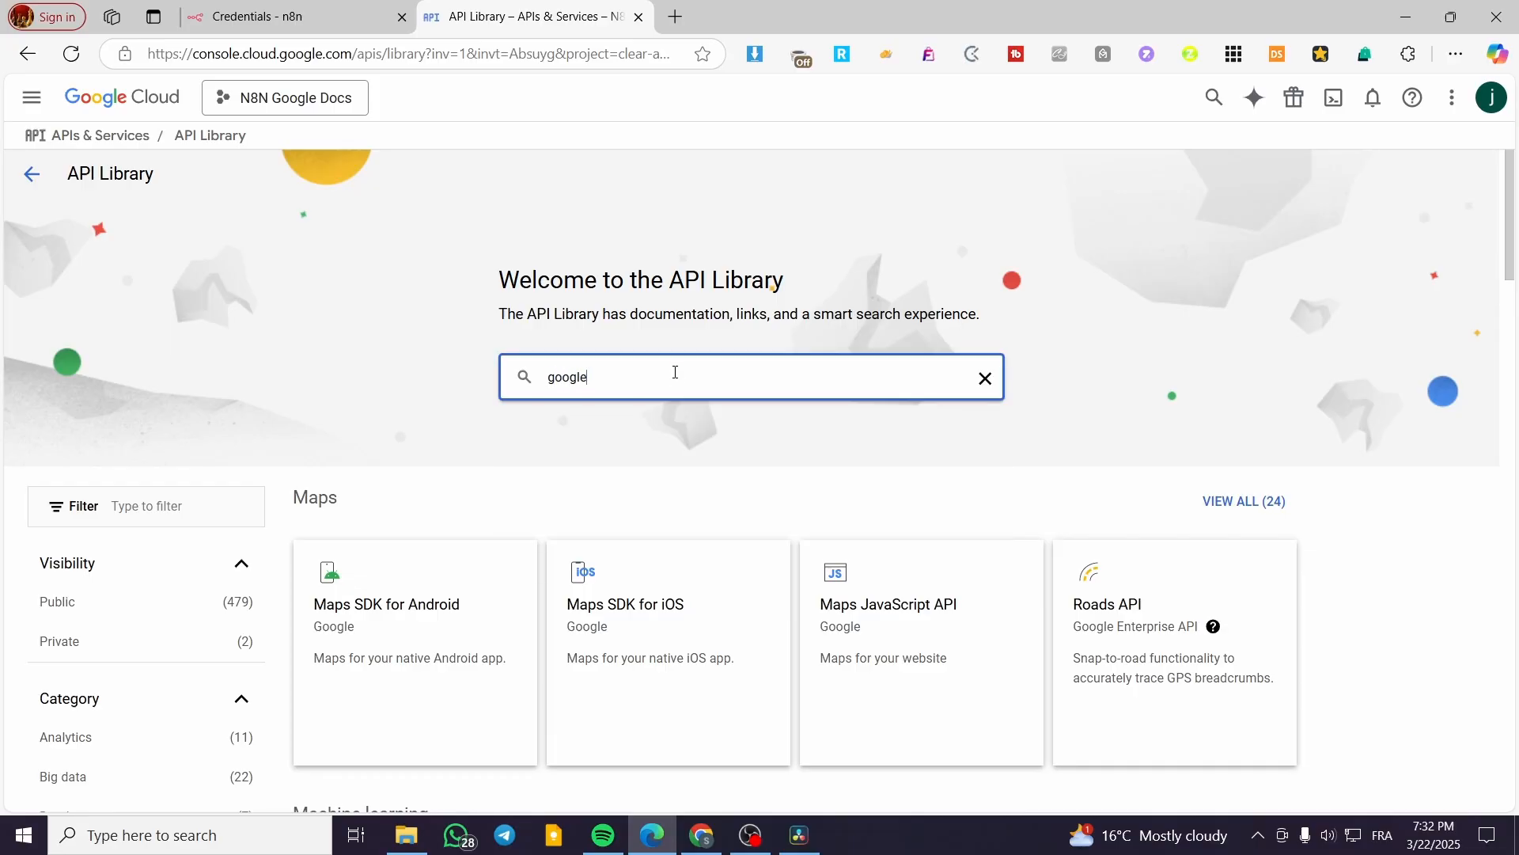
{"action": "key", "text": "Return"}
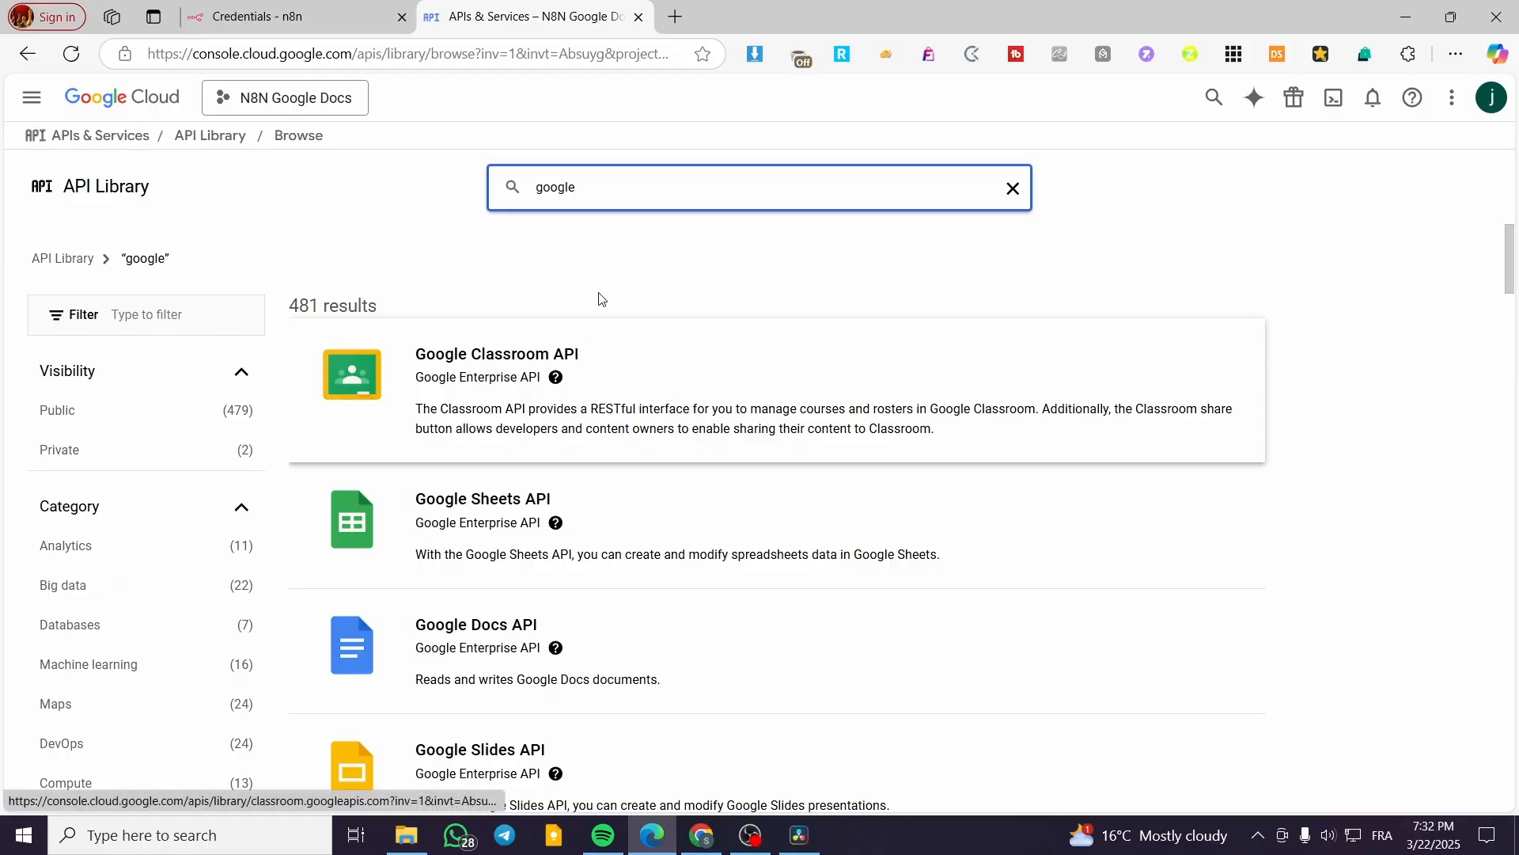
{"action": "scroll", "coordinate": [703, 515], "scroll_direction": "down", "scroll_amount": 3}
{"action": "scroll", "coordinate": [845, 444], "scroll_direction": "up", "scroll_amount": 3}
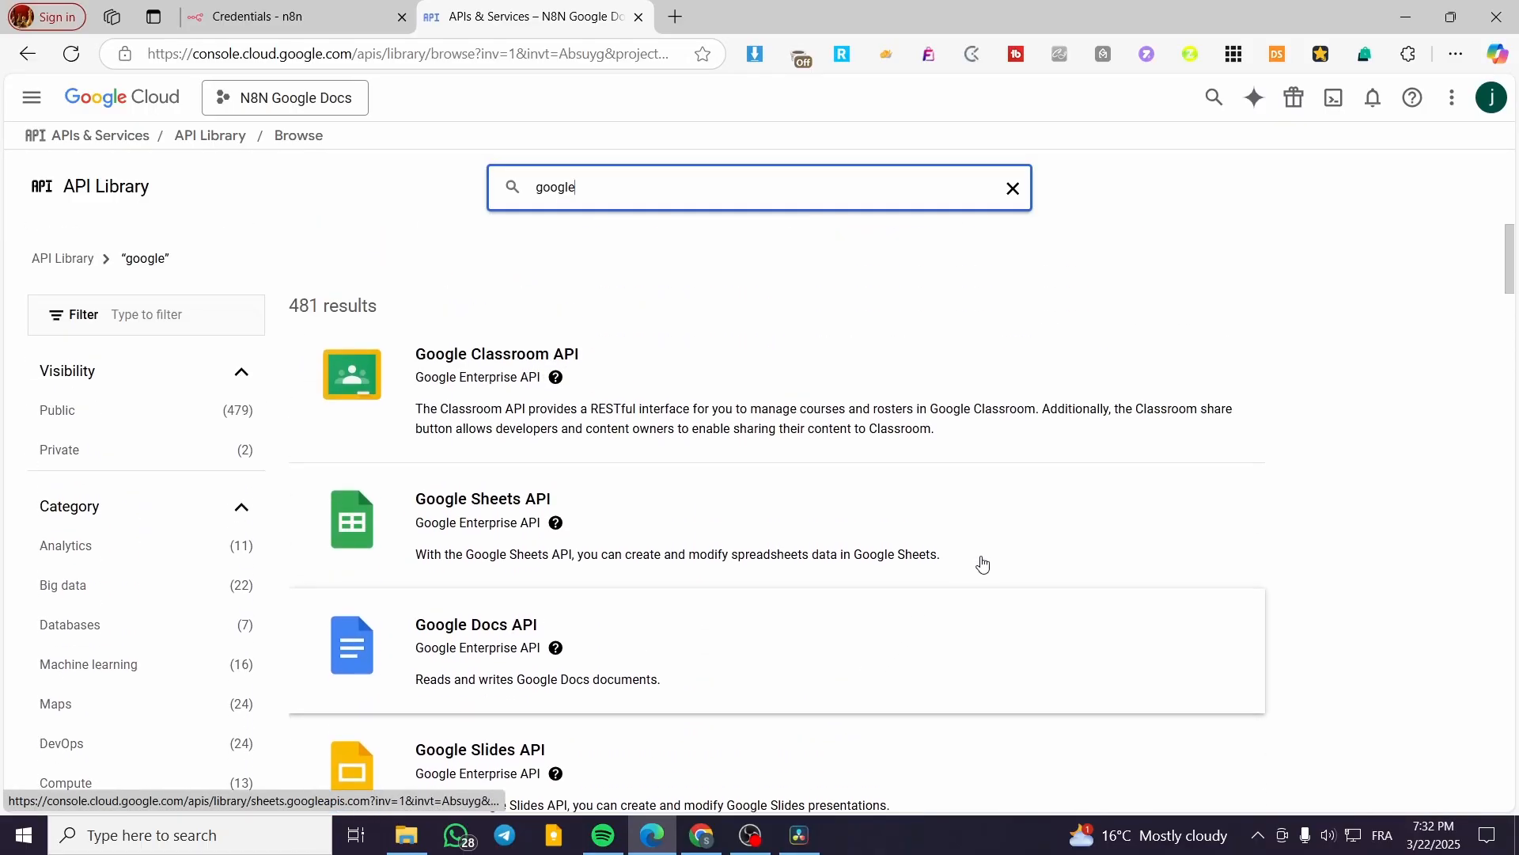
{"action": "scroll", "coordinate": [980, 562], "scroll_direction": "down", "scroll_amount": 1}
{"action": "scroll", "coordinate": [753, 492], "scroll_direction": "down", "scroll_amount": 2}
{"action": "left_click", "coordinate": [593, 478]}
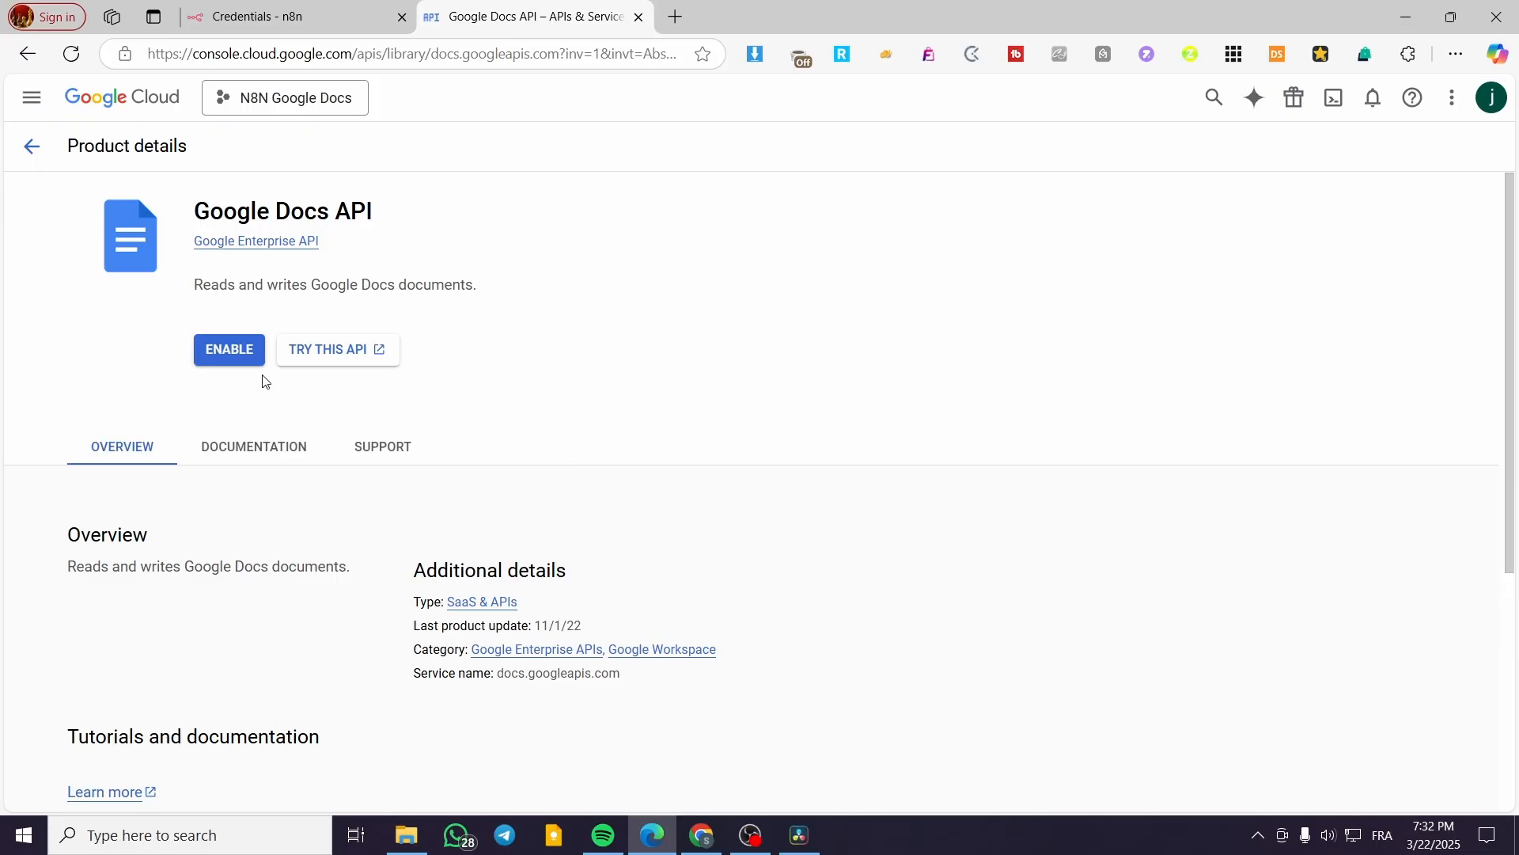
Enable the Google Docs API for the project and check its status
{"action": "left_click", "coordinate": [246, 354]}
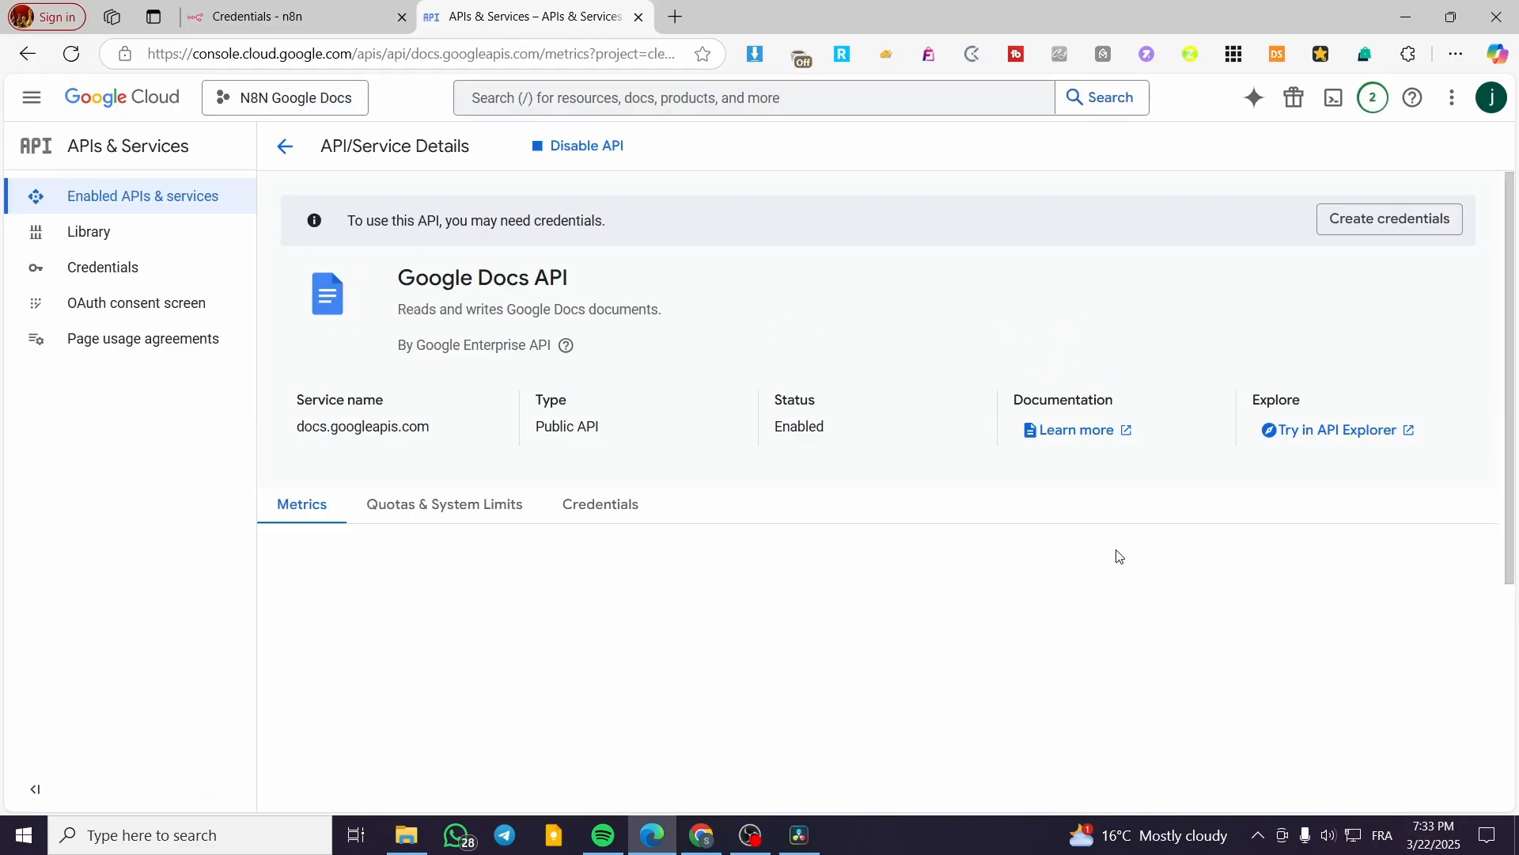
{"action": "left_click_drag", "start_coordinate": [837, 431], "coordinate": [774, 431]}
{"action": "left_click", "coordinate": [801, 448]}
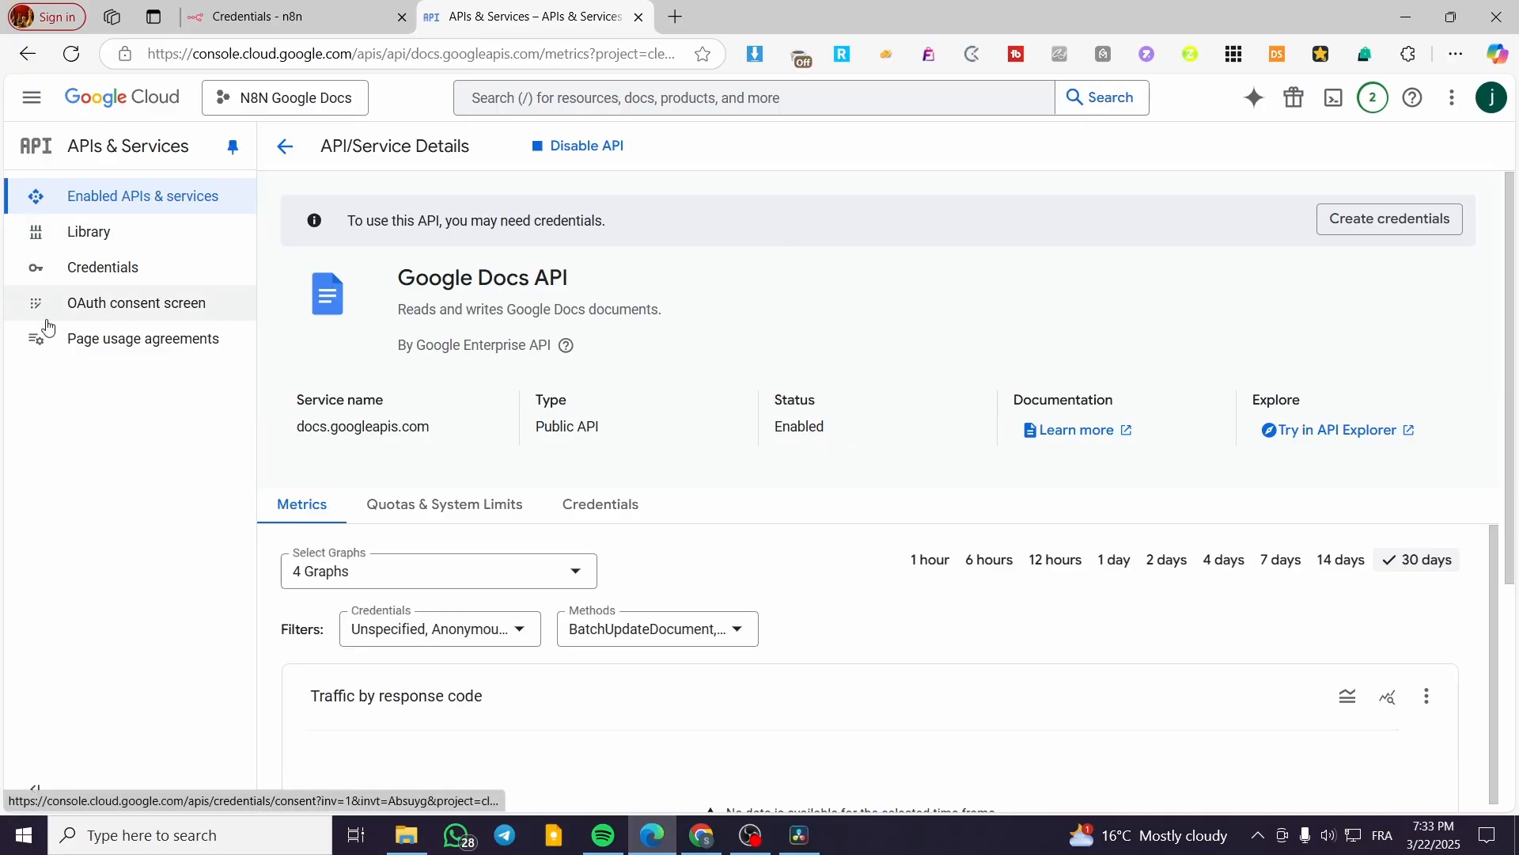
Start configuring the OAuth consent screen with app name "N8NDocs" and the account's email as user support email, and continue to Audience
{"action": "left_click", "coordinate": [96, 316]}
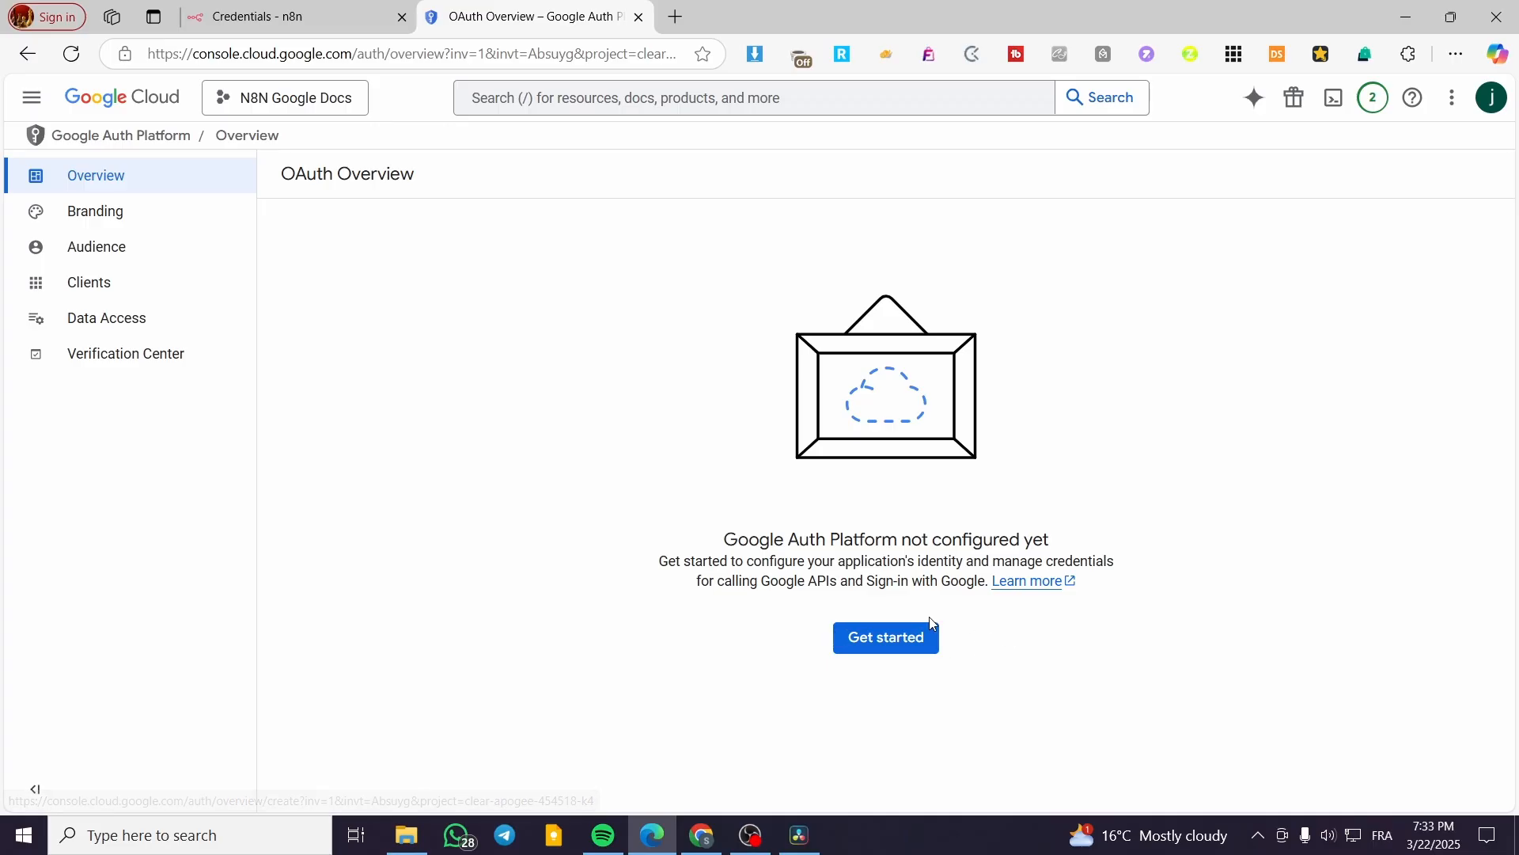
{"action": "left_click", "coordinate": [929, 655]}
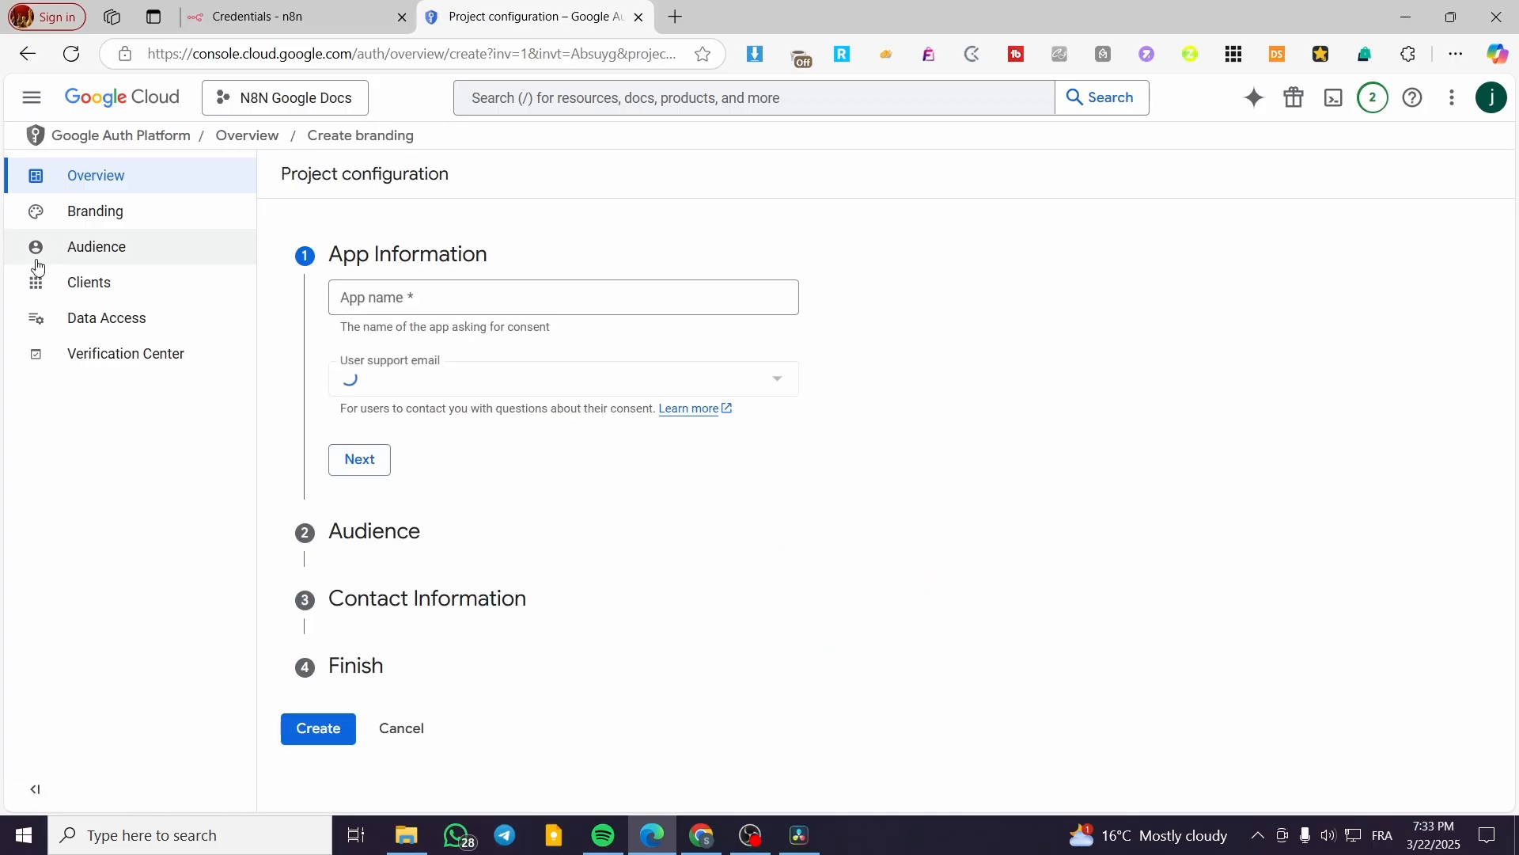
{"action": "left_click", "coordinate": [437, 304]}
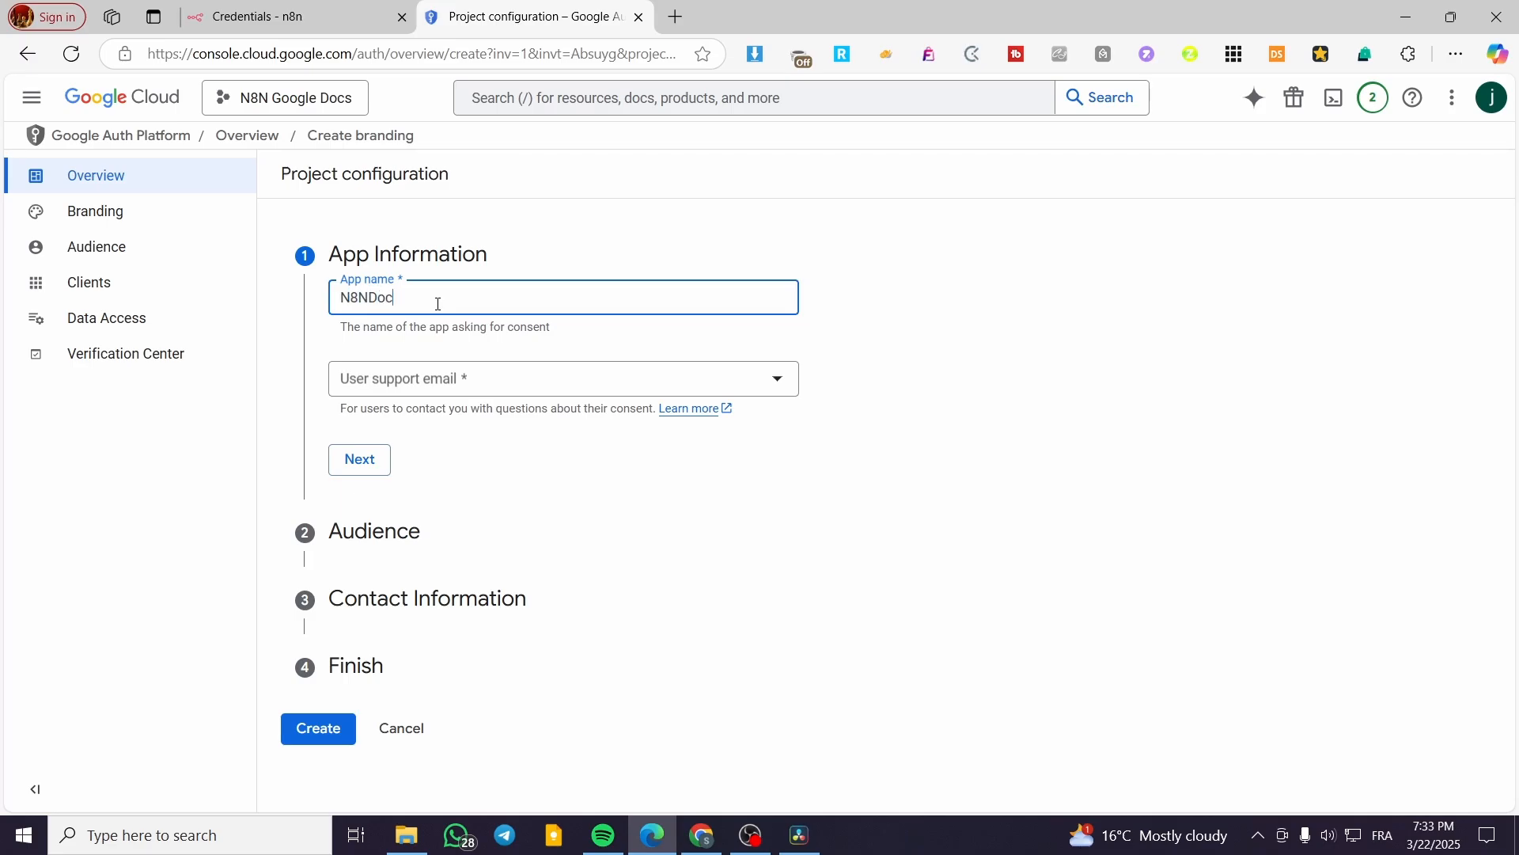
{"action": "left_click", "coordinate": [525, 376]}
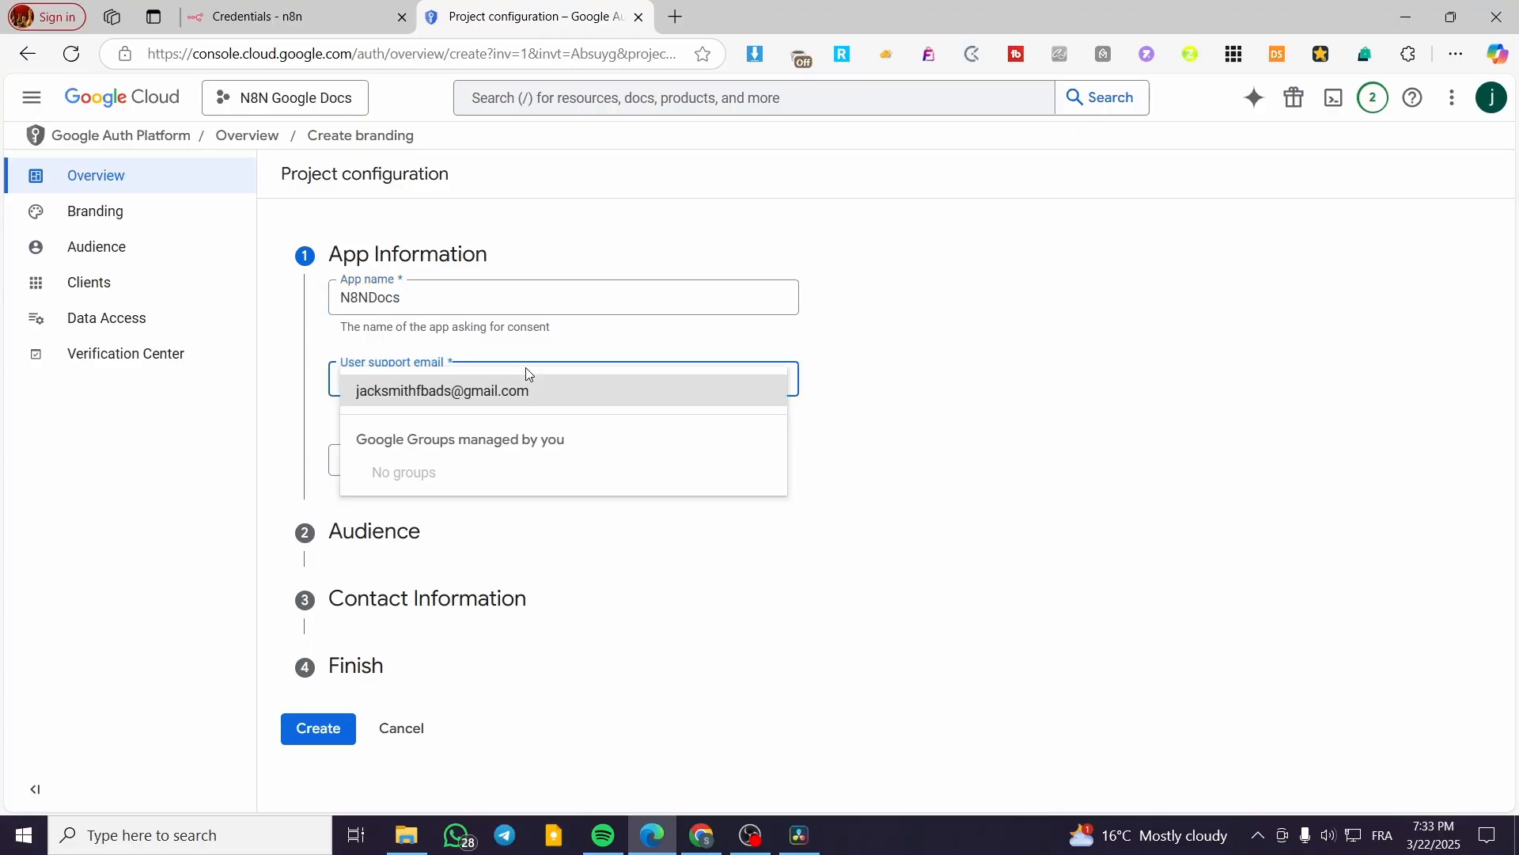
{"action": "left_click", "coordinate": [490, 390]}
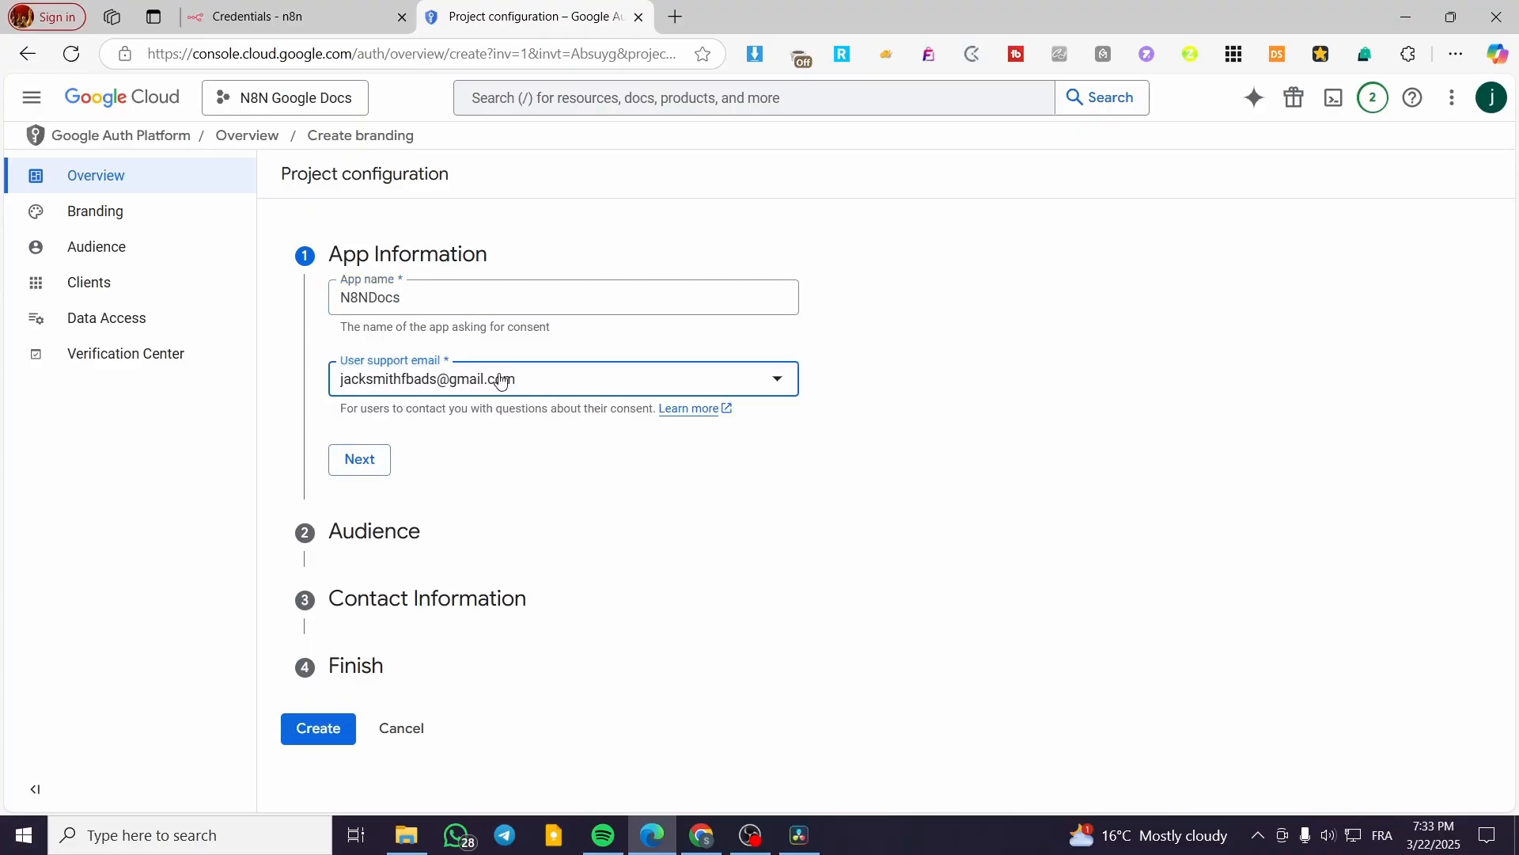
{"action": "left_click", "coordinate": [354, 23]}
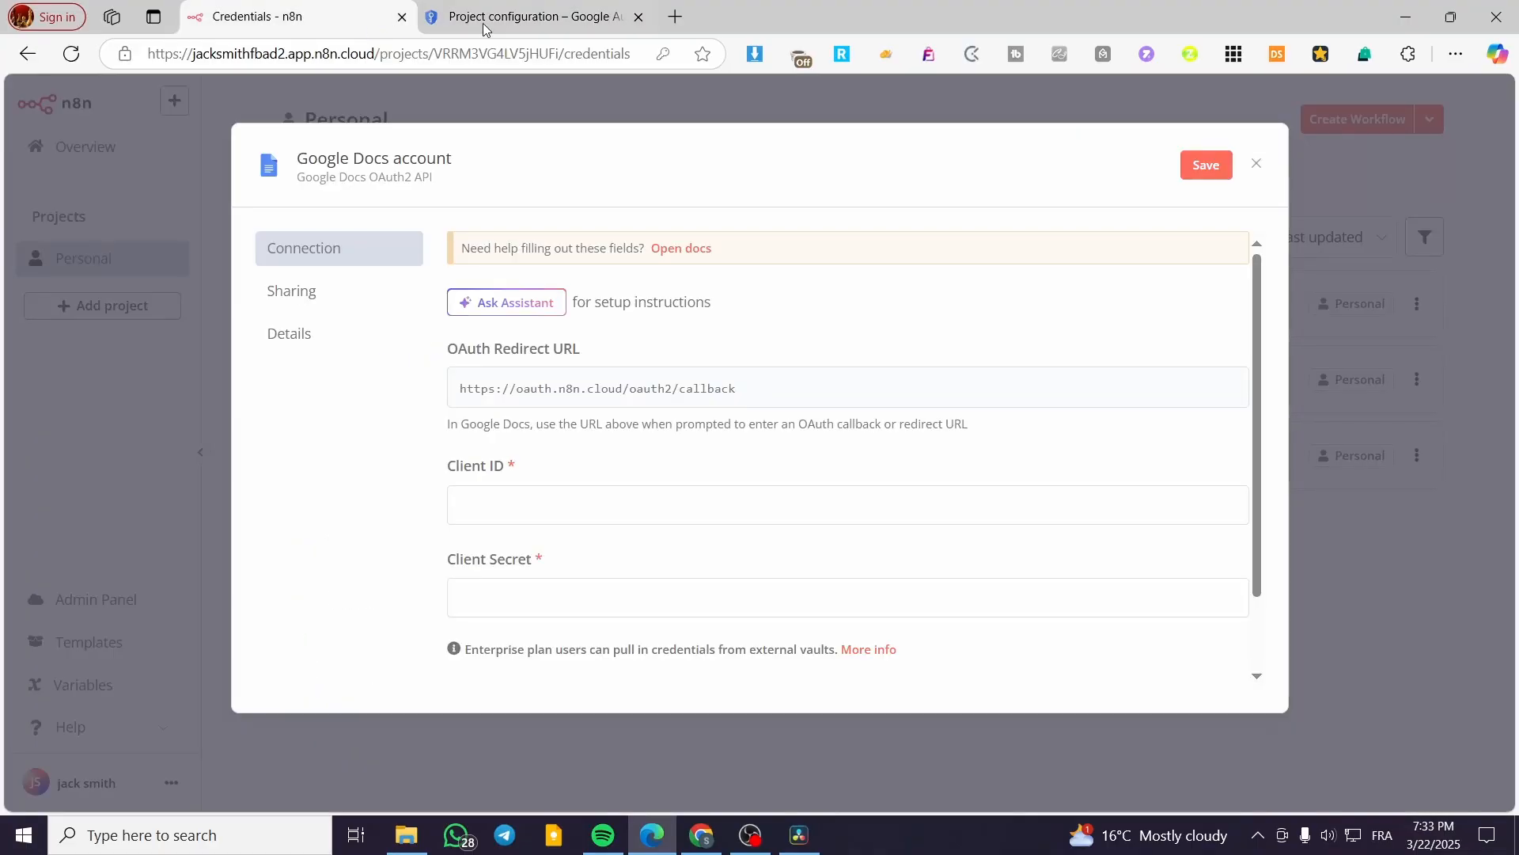
{"action": "left_click", "coordinate": [529, 8]}
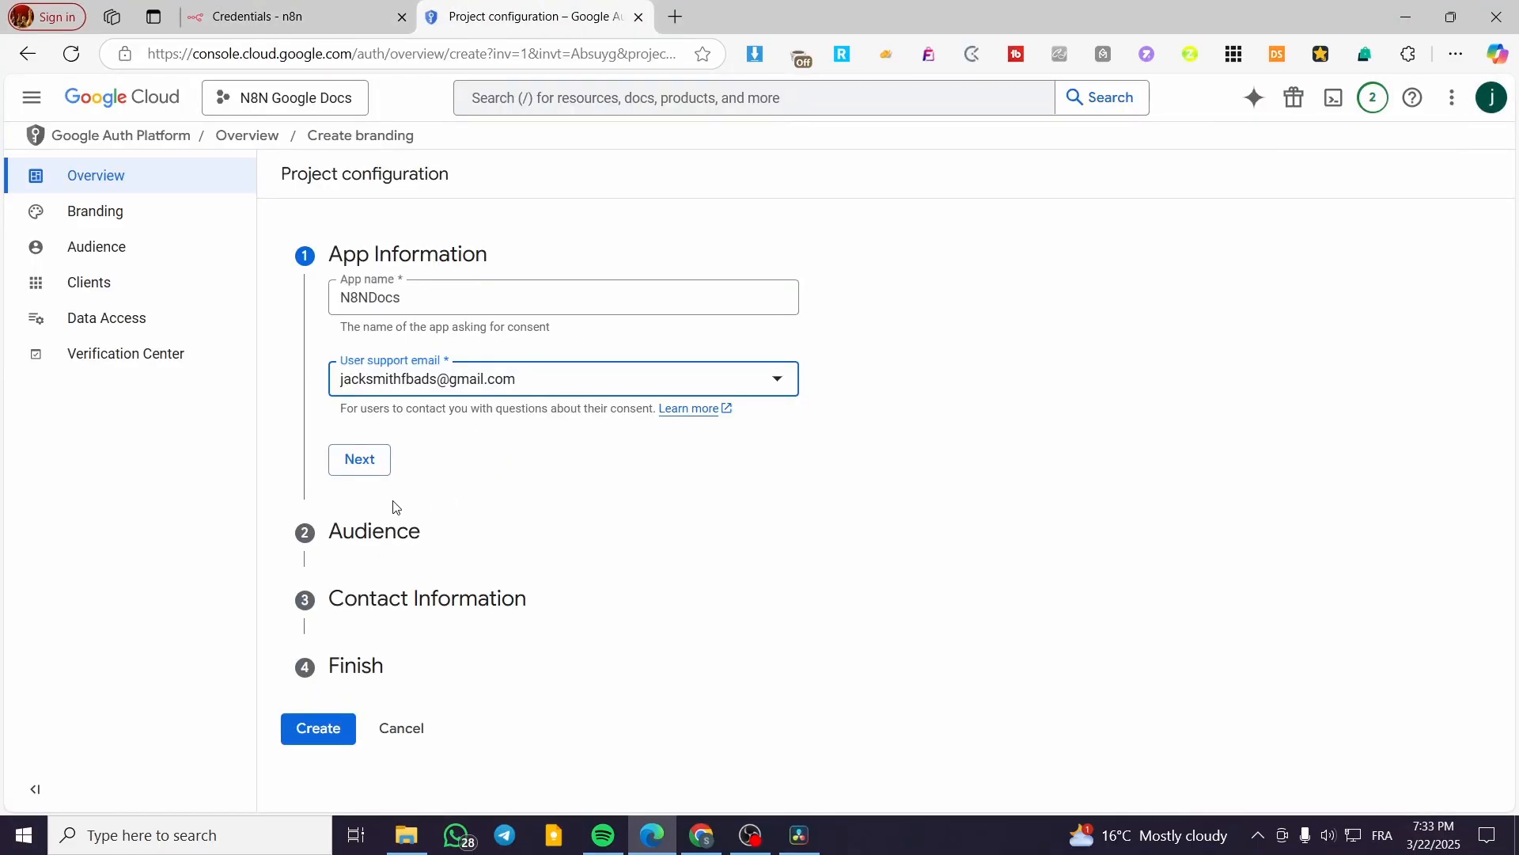
{"action": "left_click", "coordinate": [363, 458]}
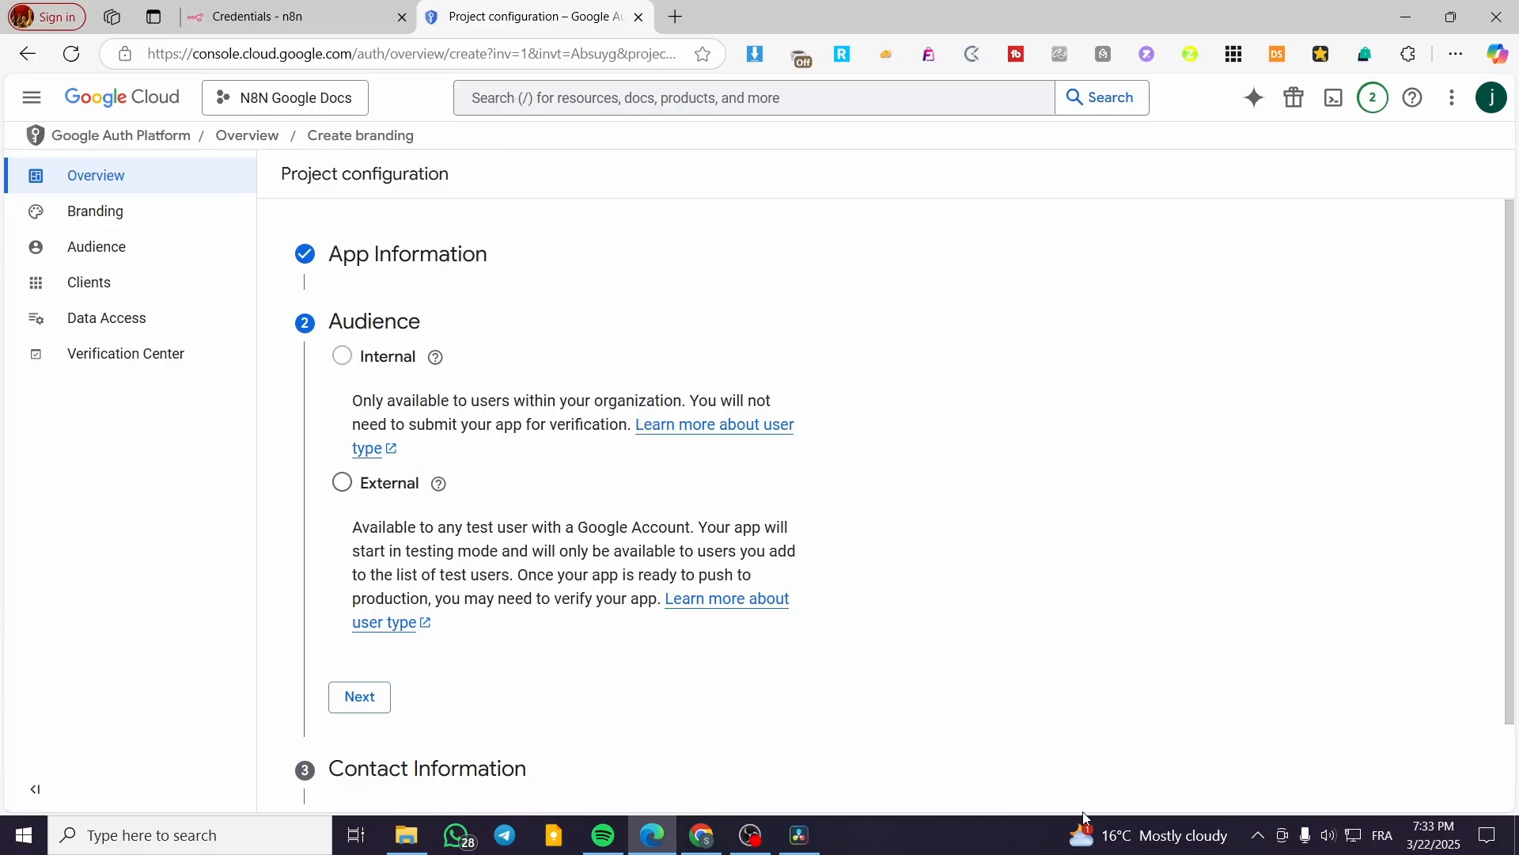
Set the app's audience to External and provide the contact email address for project notifications
{"action": "left_click", "coordinate": [343, 483]}
{"action": "mouse_move", "coordinate": [361, 357]}
{"action": "scroll", "coordinate": [1029, 404], "scroll_direction": "down", "scroll_amount": 1}
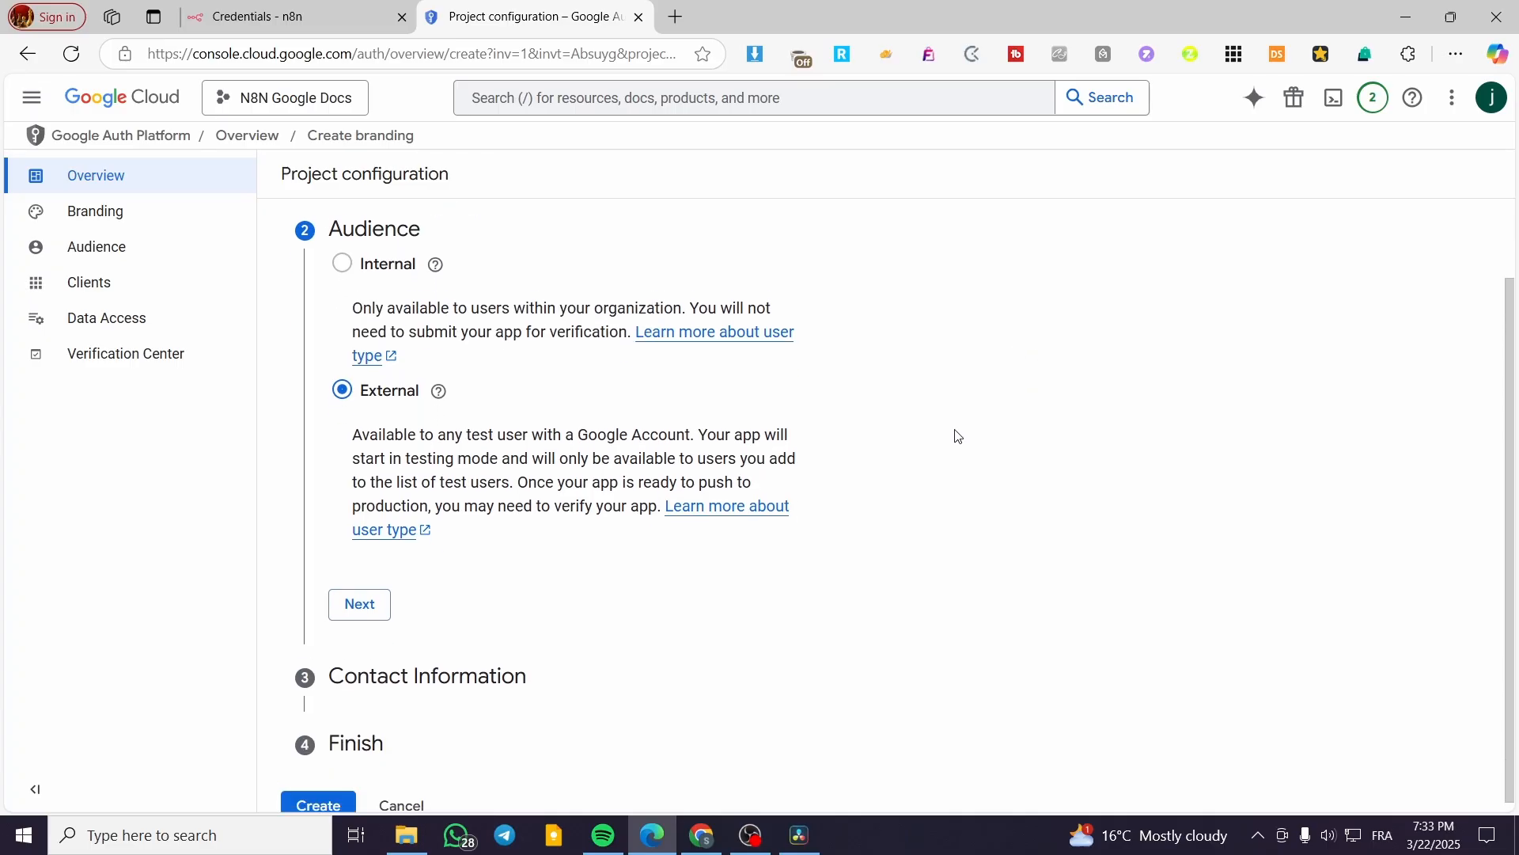
{"action": "left_click", "coordinate": [351, 599]}
{"action": "left_click", "coordinate": [496, 441]}
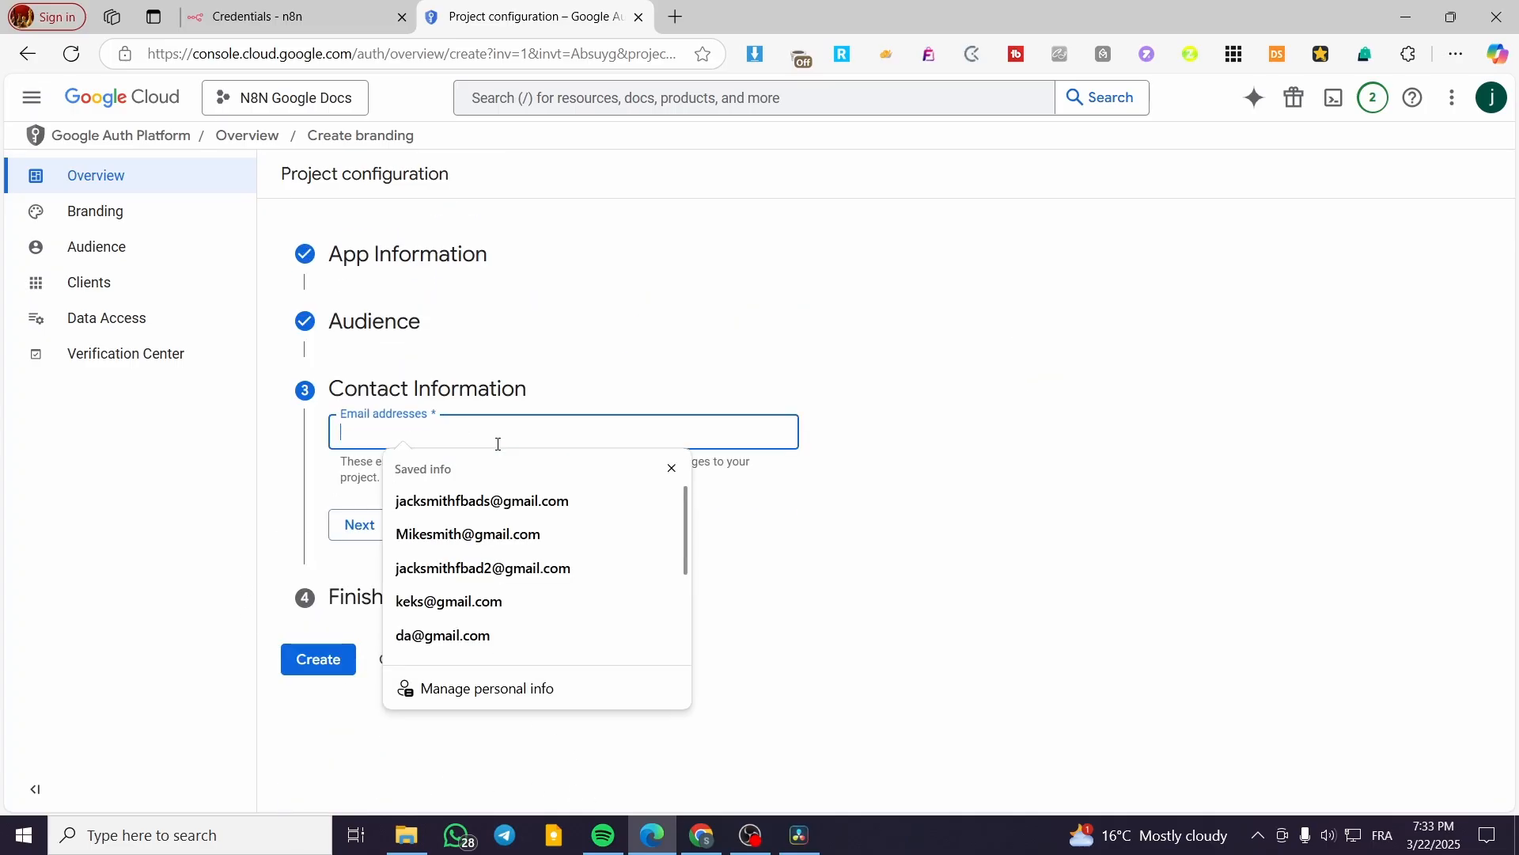
{"action": "left_click", "coordinate": [502, 507]}
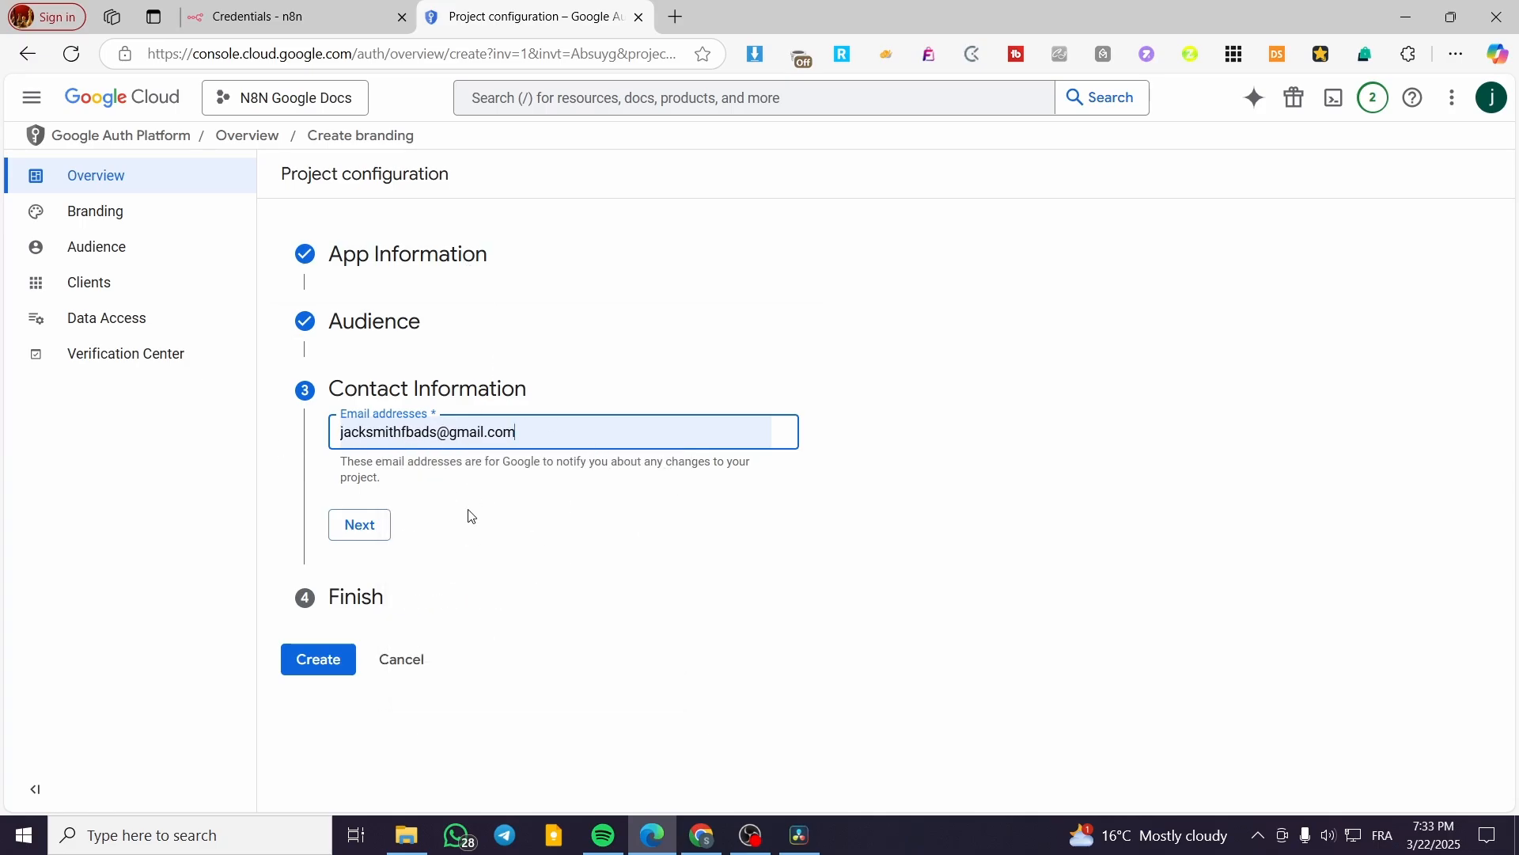
{"action": "left_click", "coordinate": [353, 530]}
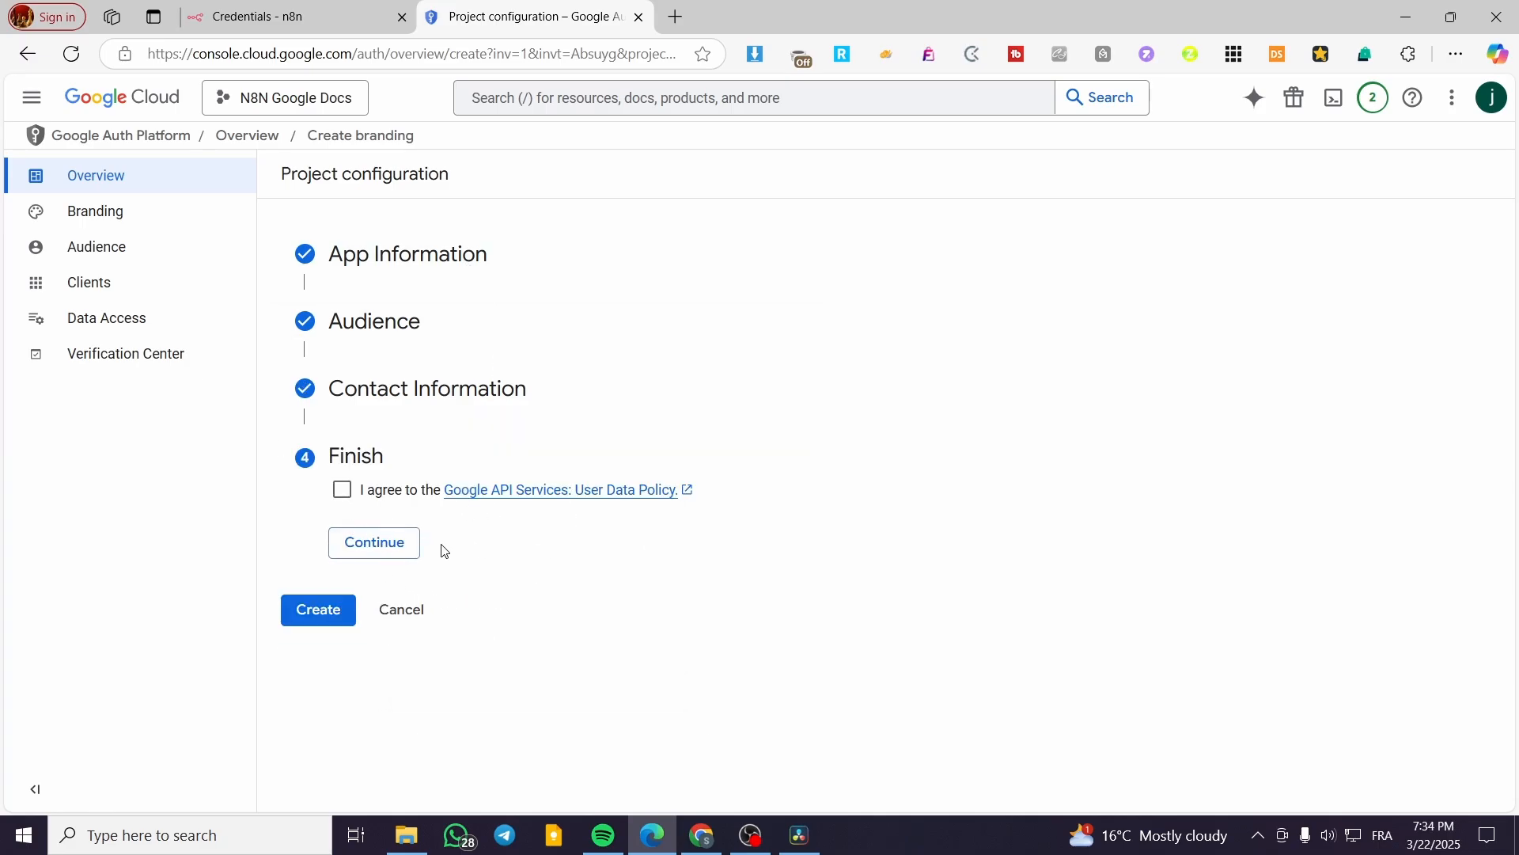
Agree to the Google API Services User Data Policy and create the OAuth configuration
{"action": "left_click", "coordinate": [351, 496]}
{"action": "left_click", "coordinate": [378, 551]}
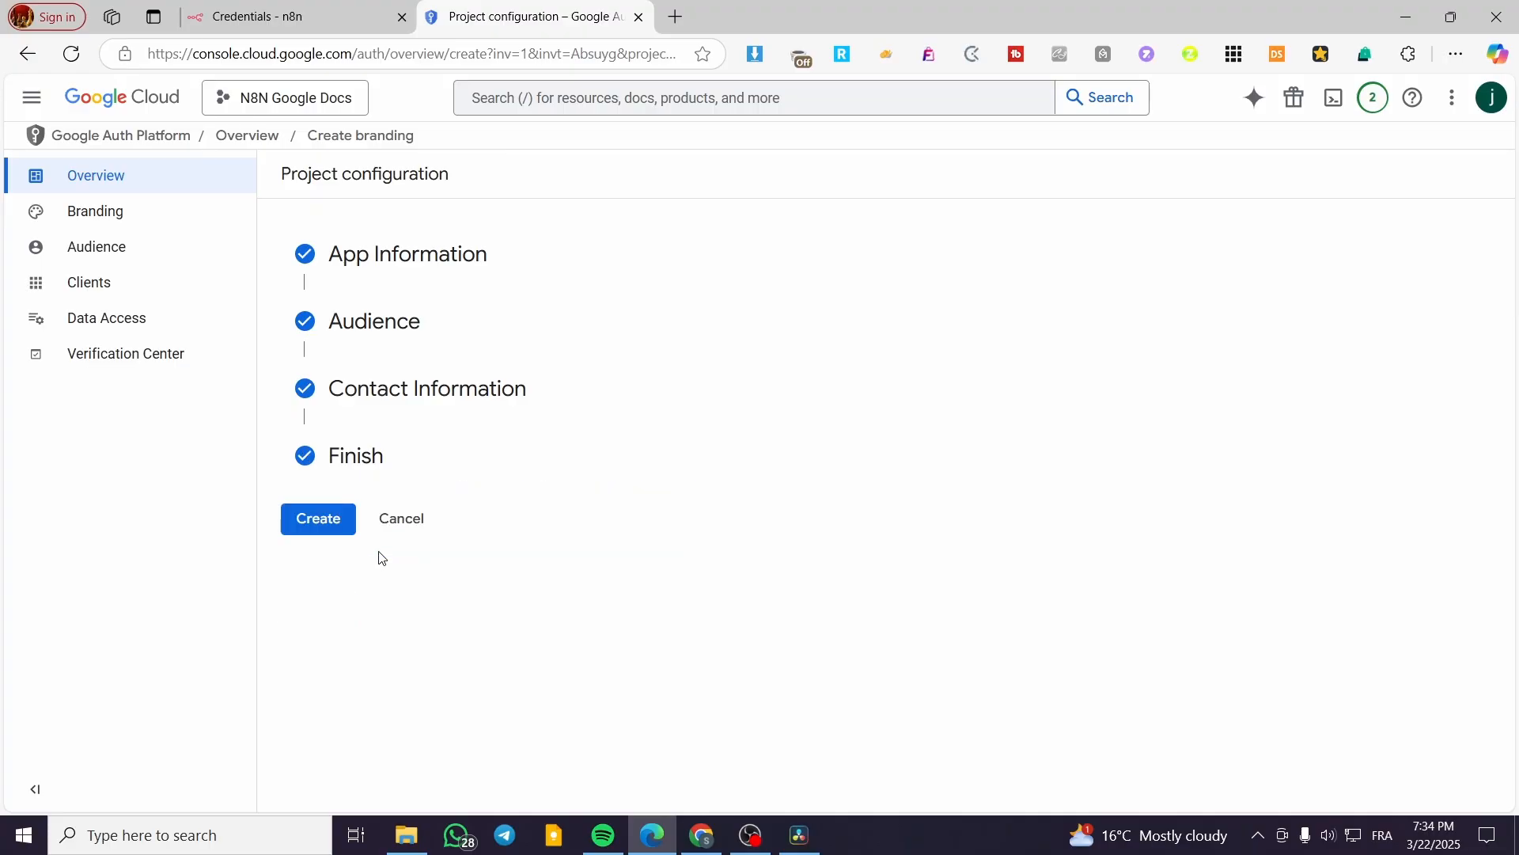
{"action": "left_click", "coordinate": [315, 522]}
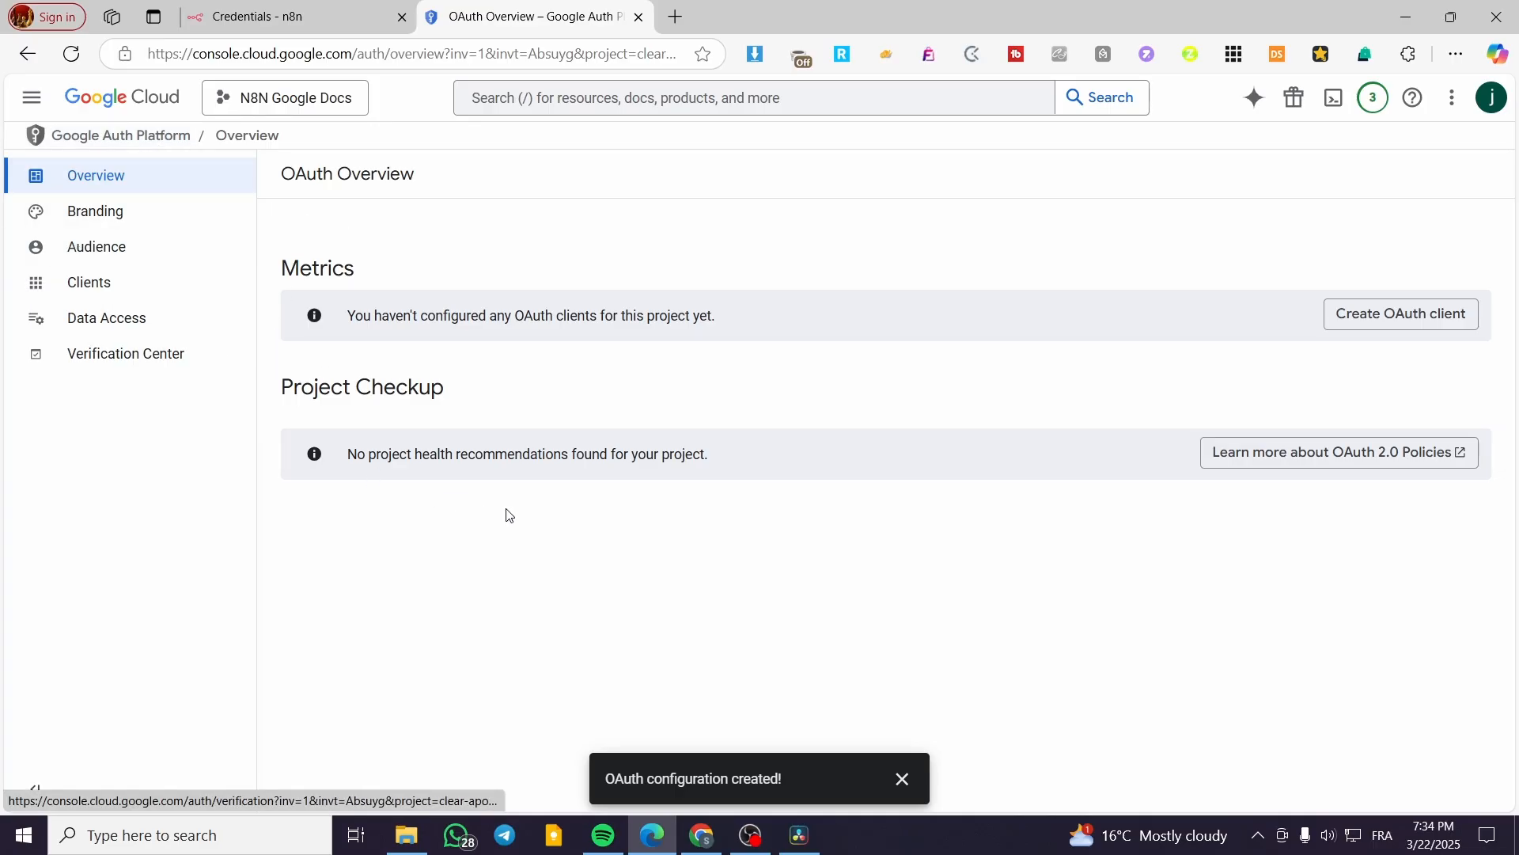
Review the app's Branding settings, including the App domain and Authorized domains sections
{"action": "left_click", "coordinate": [164, 206]}
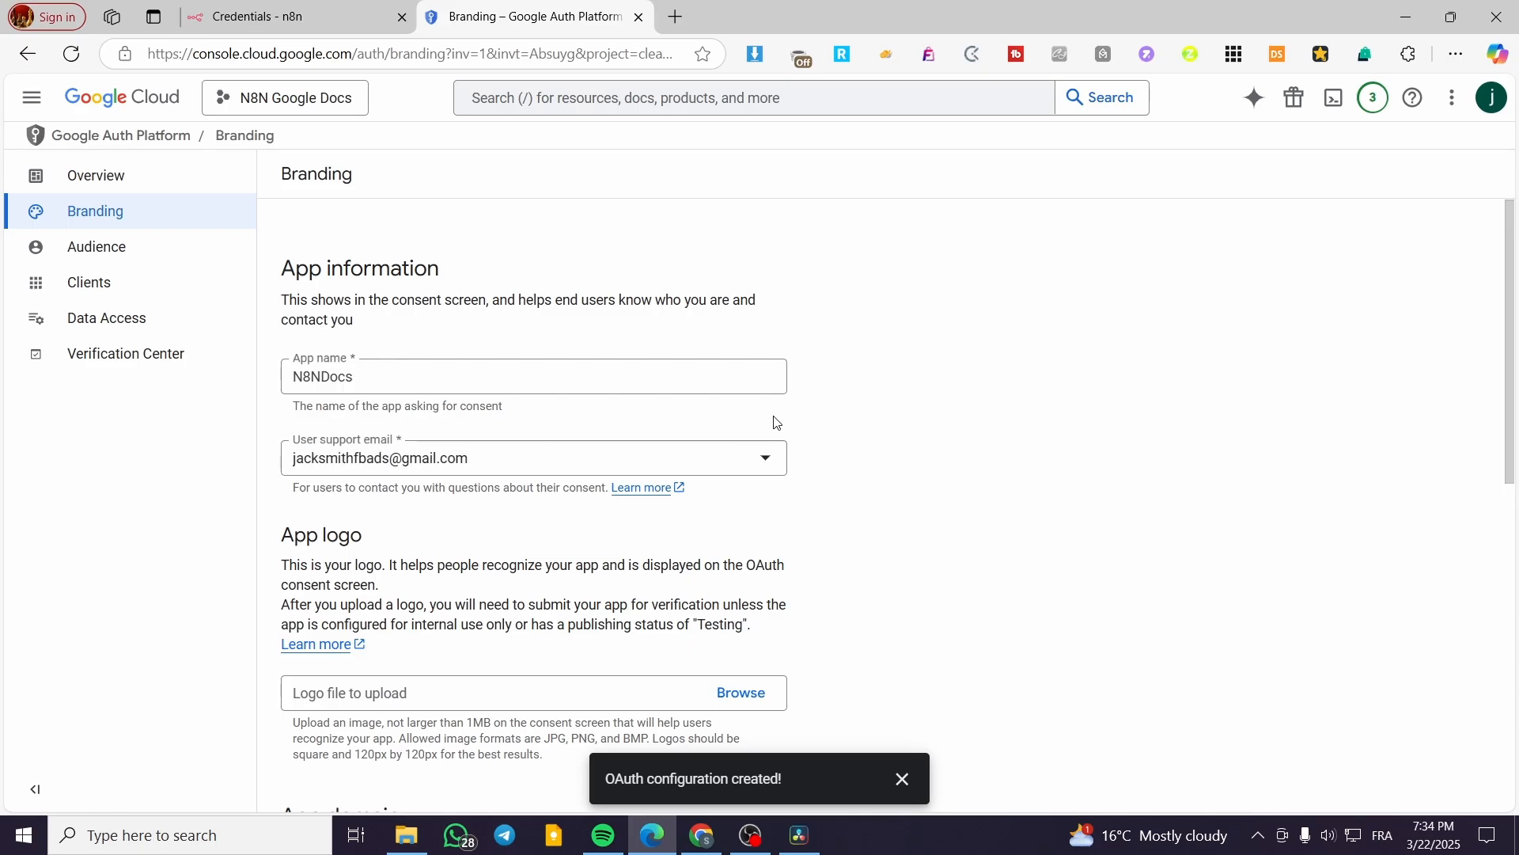
{"action": "scroll", "coordinate": [831, 306], "scroll_direction": "down", "scroll_amount": 6}
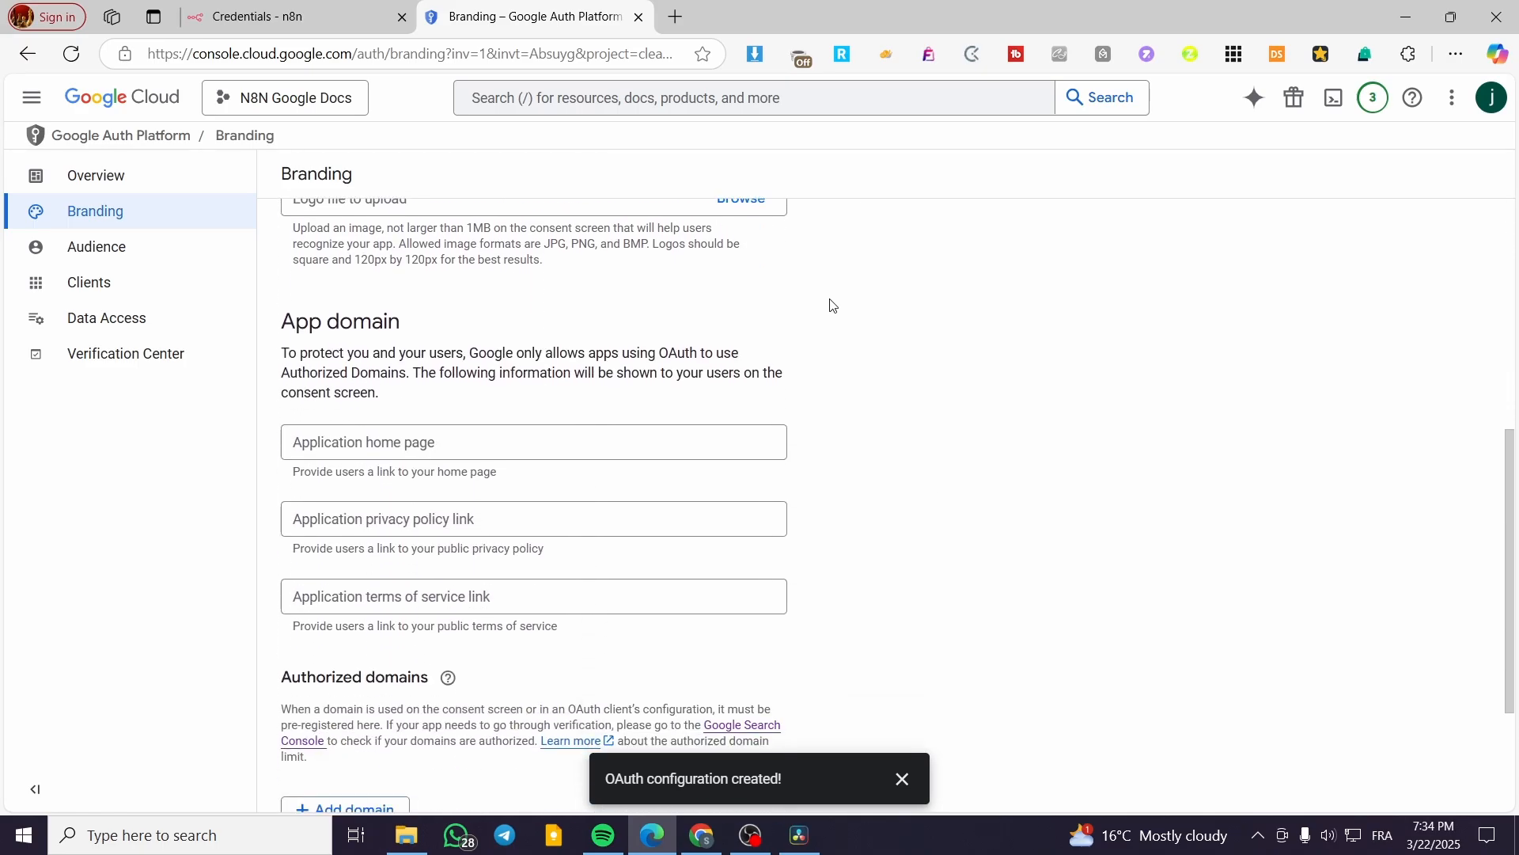
{"action": "scroll", "coordinate": [752, 290], "scroll_direction": "down", "scroll_amount": 1}
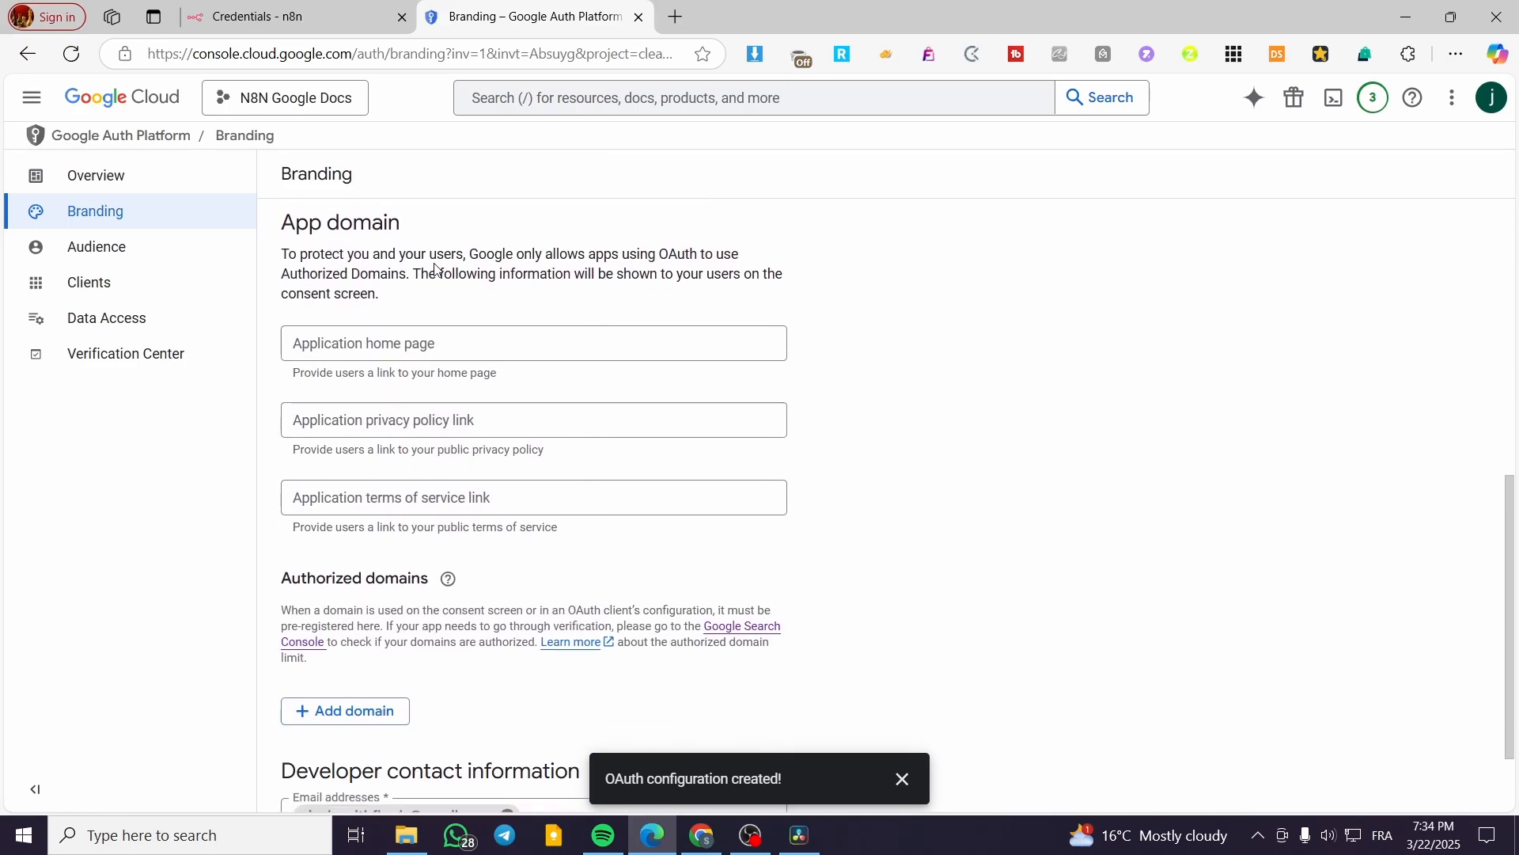
{"action": "scroll", "coordinate": [434, 269], "scroll_direction": "down", "scroll_amount": 1}
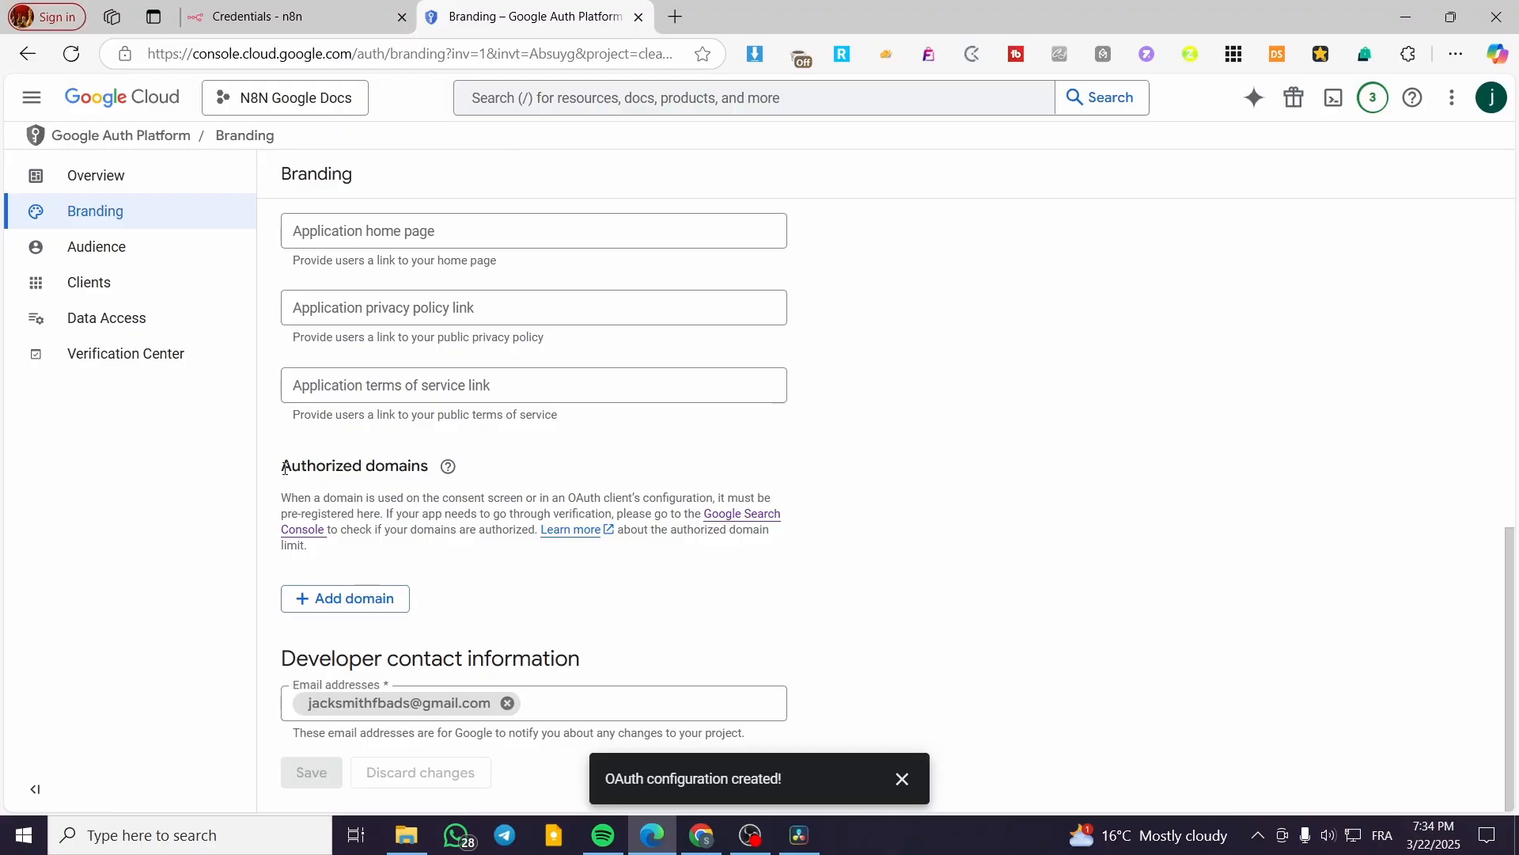
{"action": "left_click_drag", "start_coordinate": [284, 468], "coordinate": [432, 468]}
{"action": "left_click", "coordinate": [421, 534]}
Go to the app's Data Access settings and open the selection for adding or removing scopes
{"action": "left_click", "coordinate": [125, 319]}
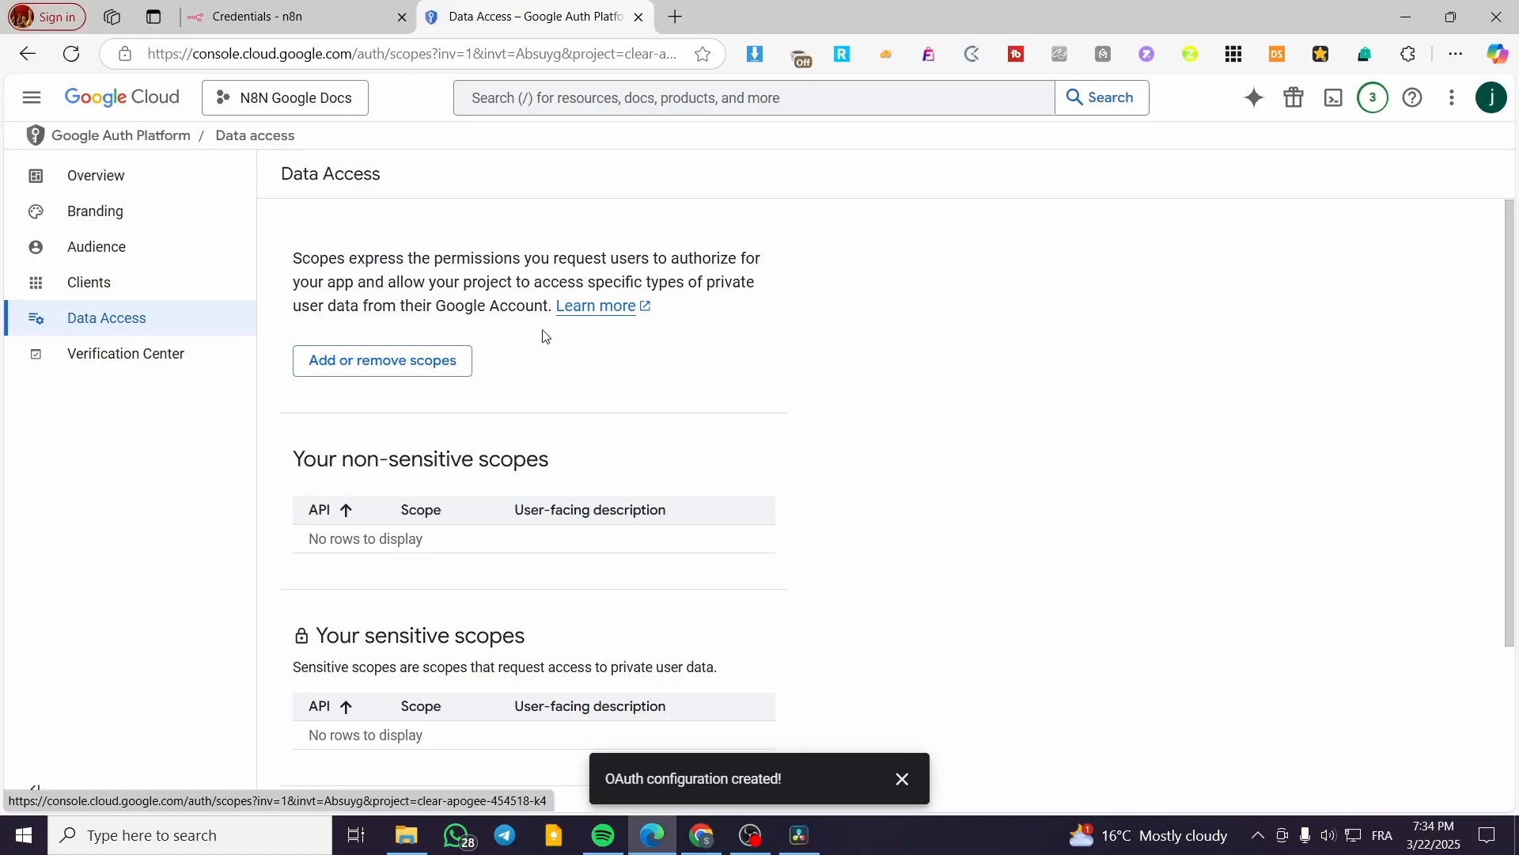
{"action": "scroll", "coordinate": [543, 335], "scroll_direction": "down", "scroll_amount": 3}
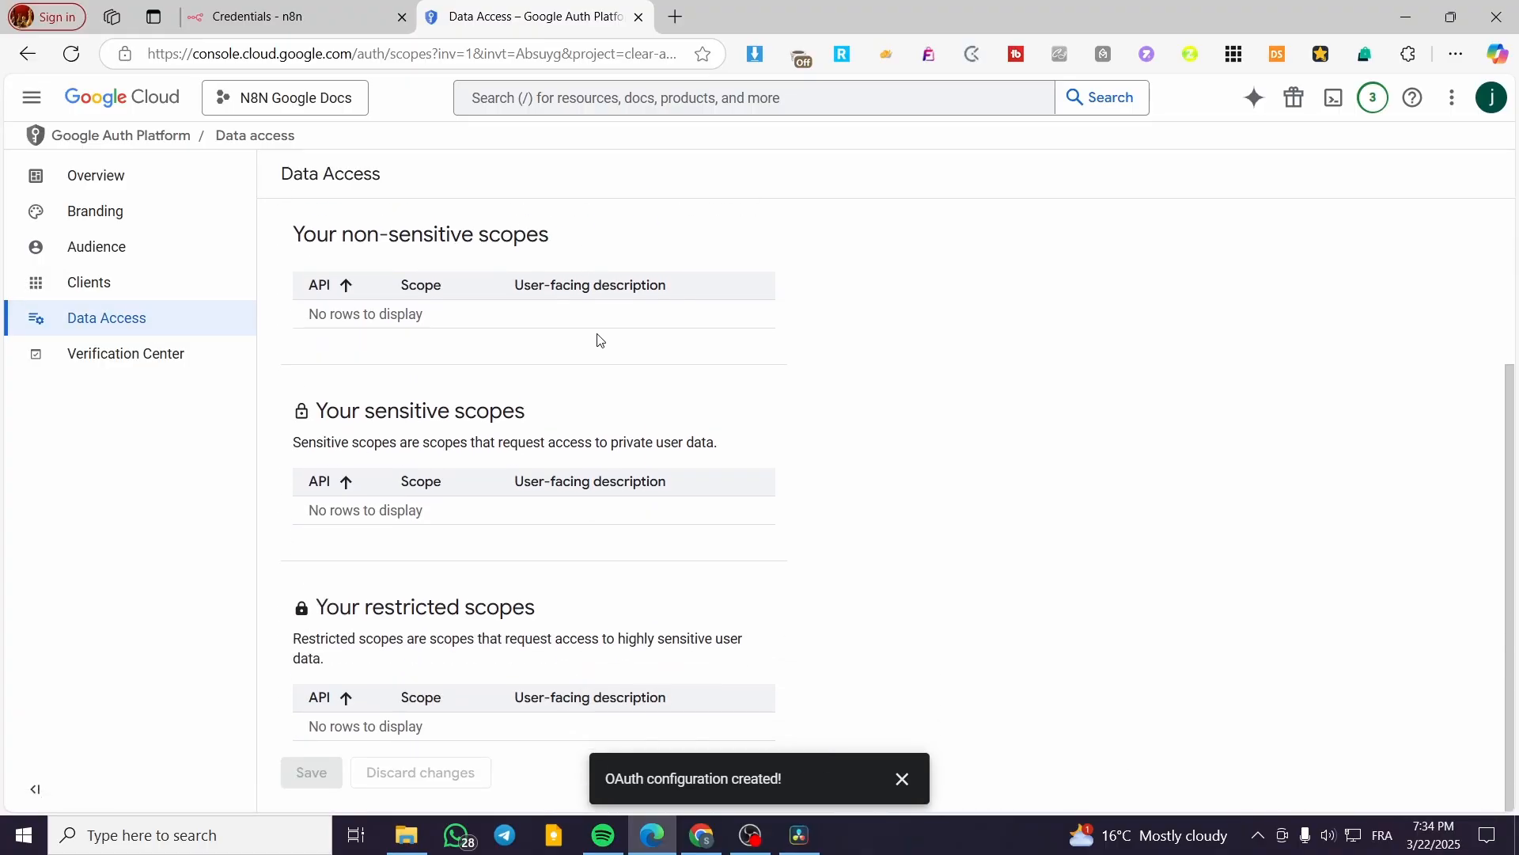
{"action": "scroll", "coordinate": [604, 339], "scroll_direction": "up", "scroll_amount": 3}
{"action": "left_click", "coordinate": [327, 365]}
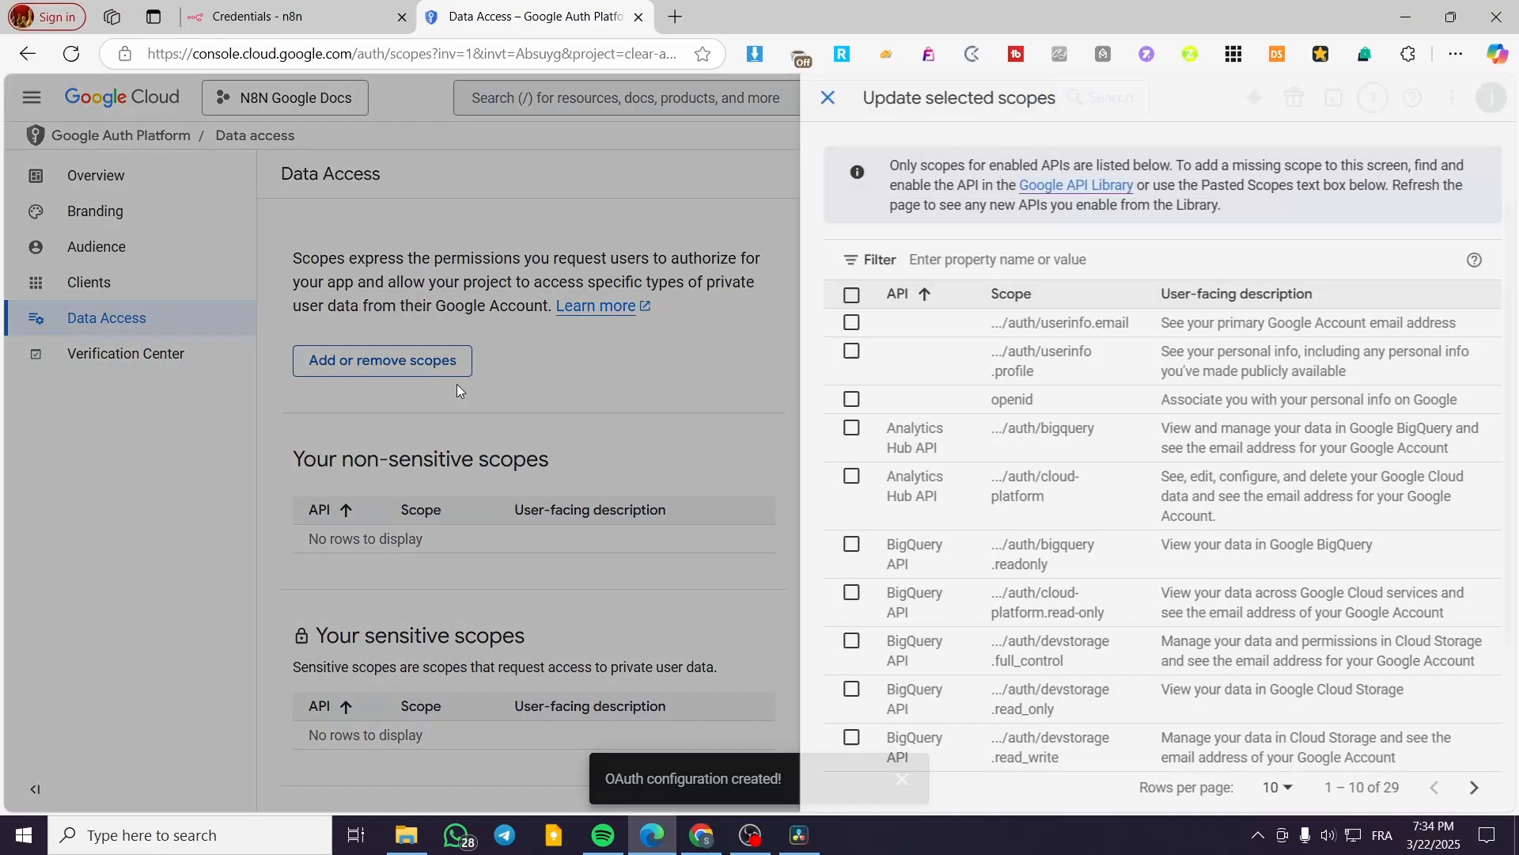
{"action": "left_click", "coordinate": [939, 261]}
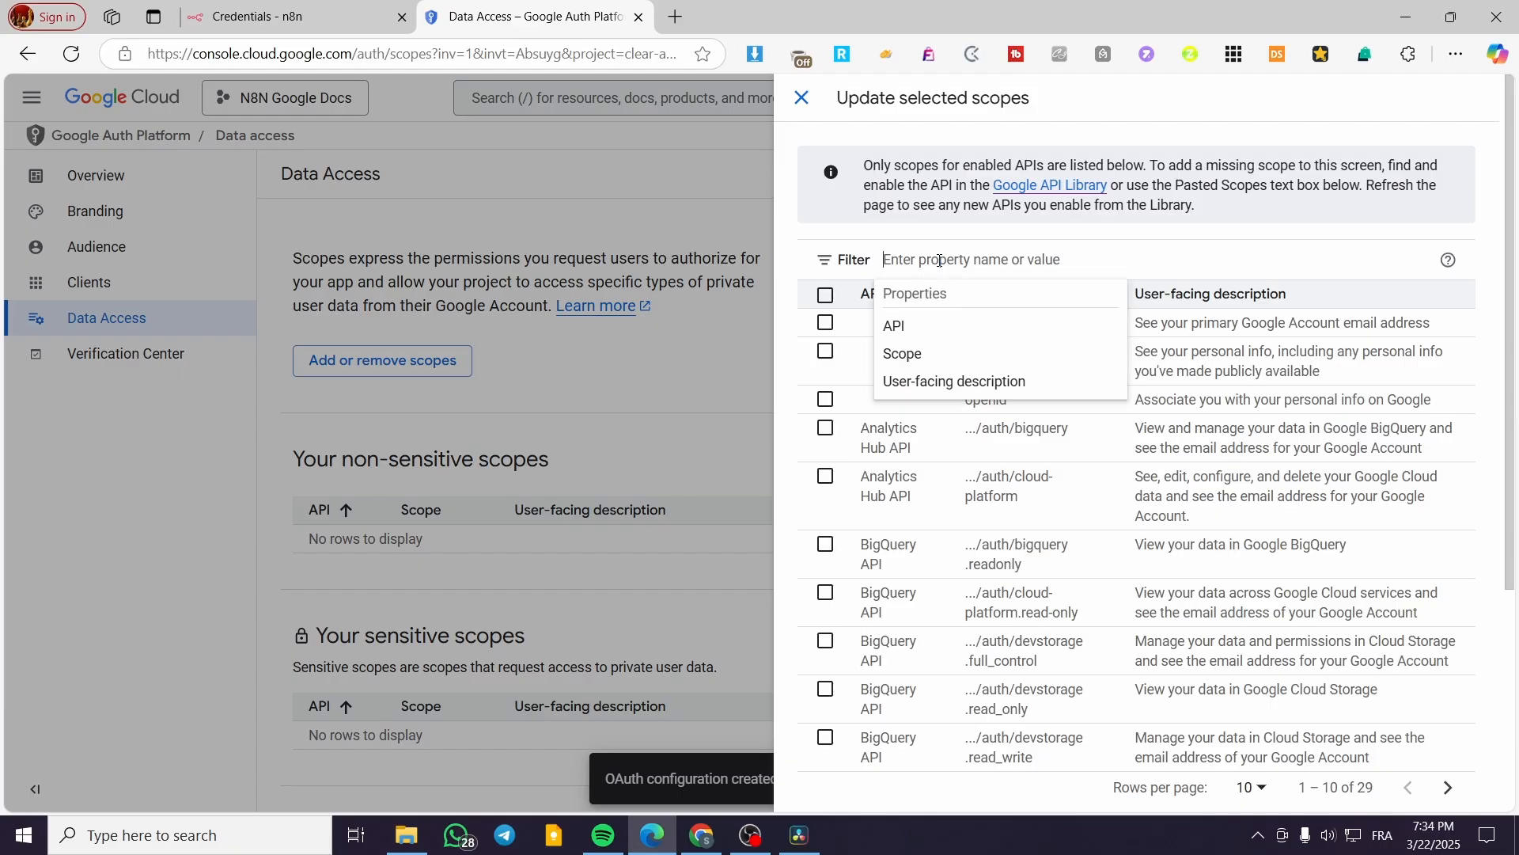
{"action": "type", "text": "write"}
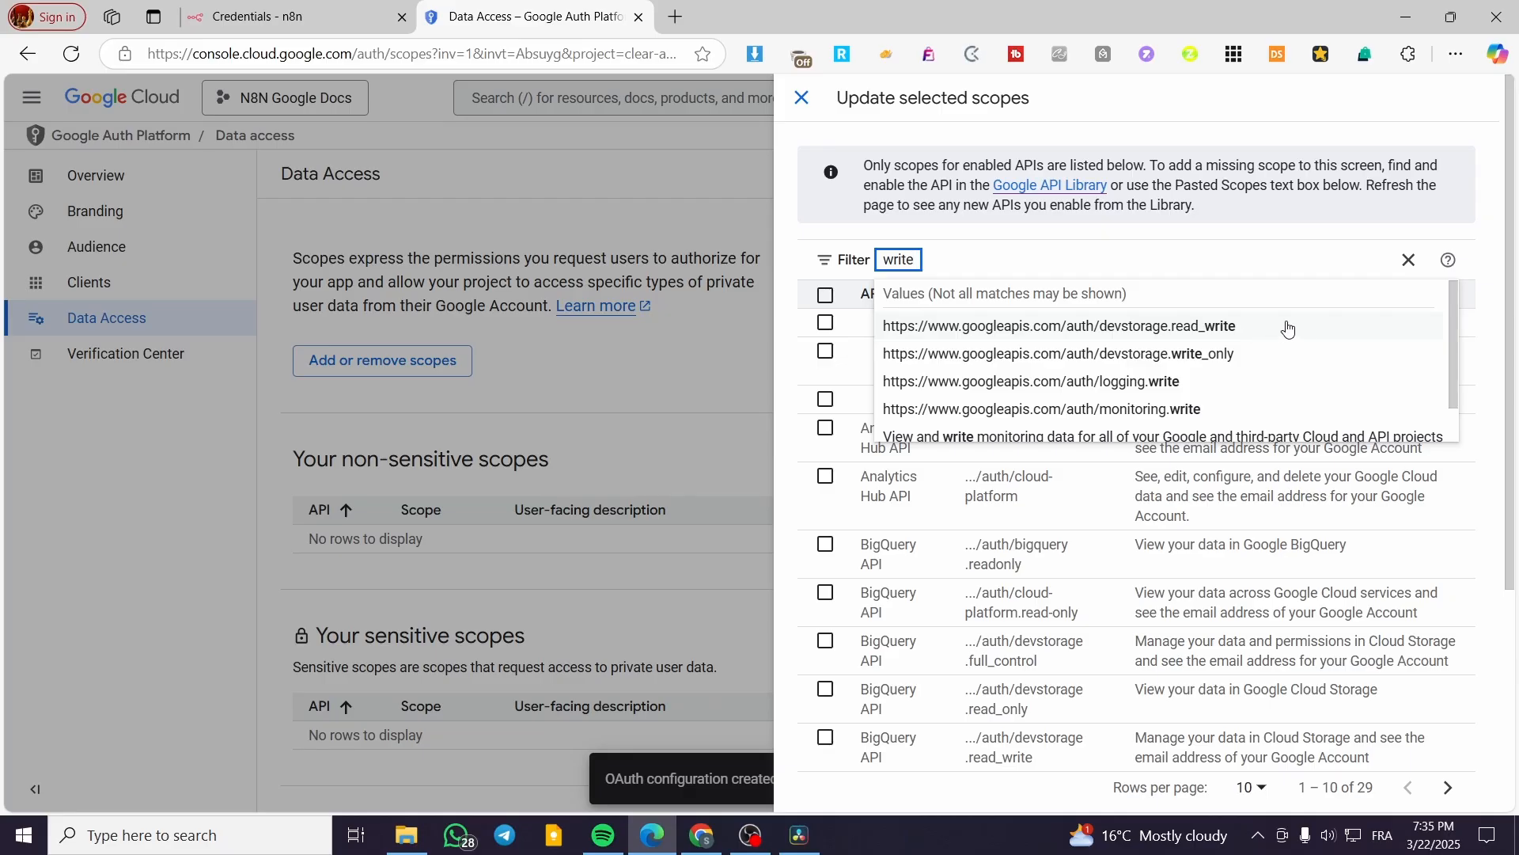
{"action": "left_click", "coordinate": [1405, 261]}
Filter the available scopes by Google Docs API, select all of the matching scopes and update the app's selection
{"action": "type", "text": "doc"}
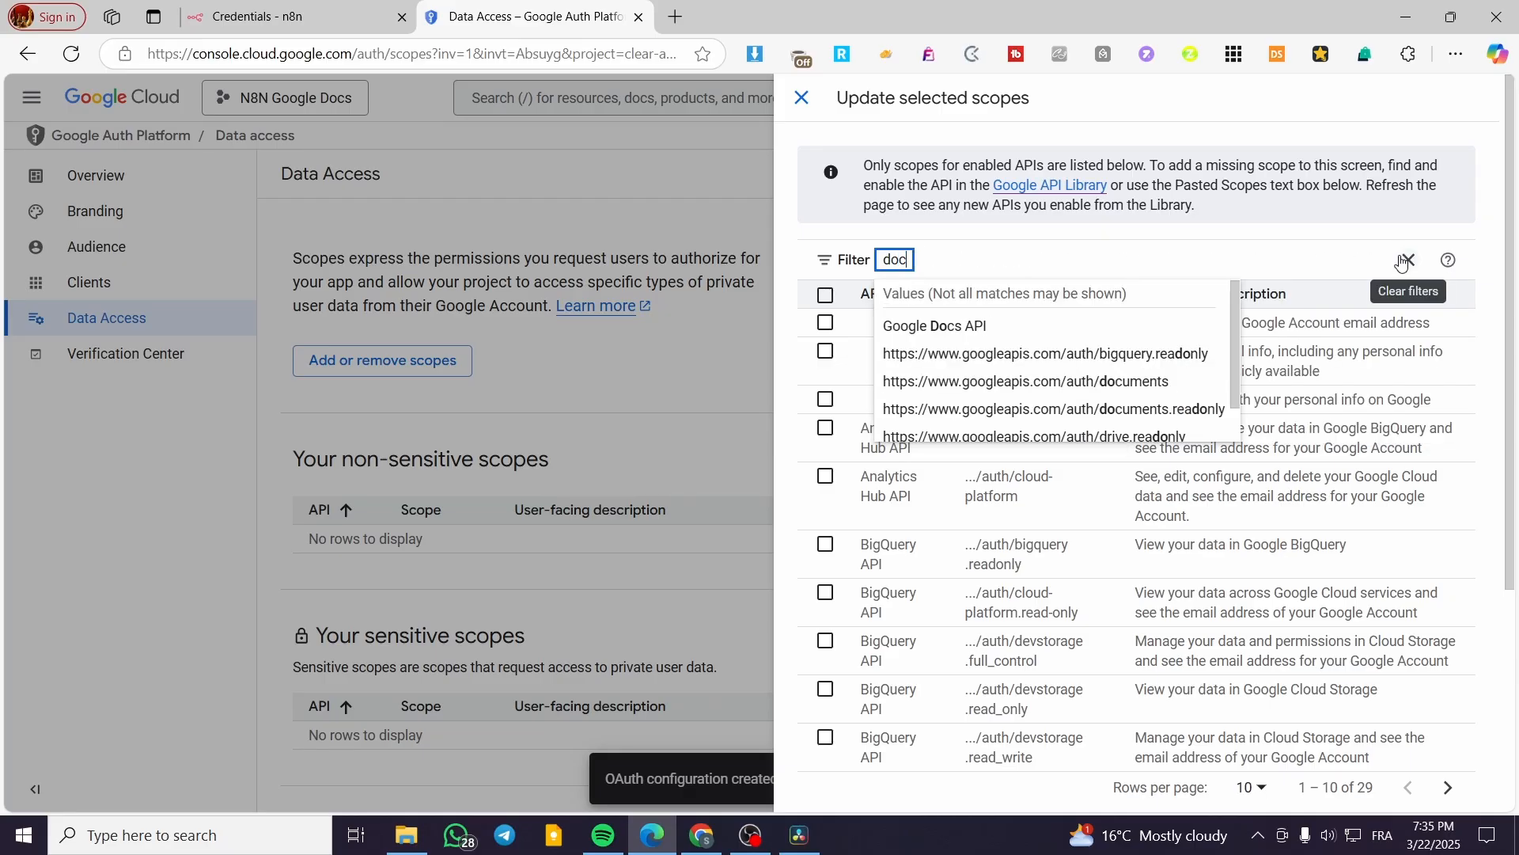
{"action": "left_click", "coordinate": [951, 336]}
{"action": "left_click", "coordinate": [1320, 234]}
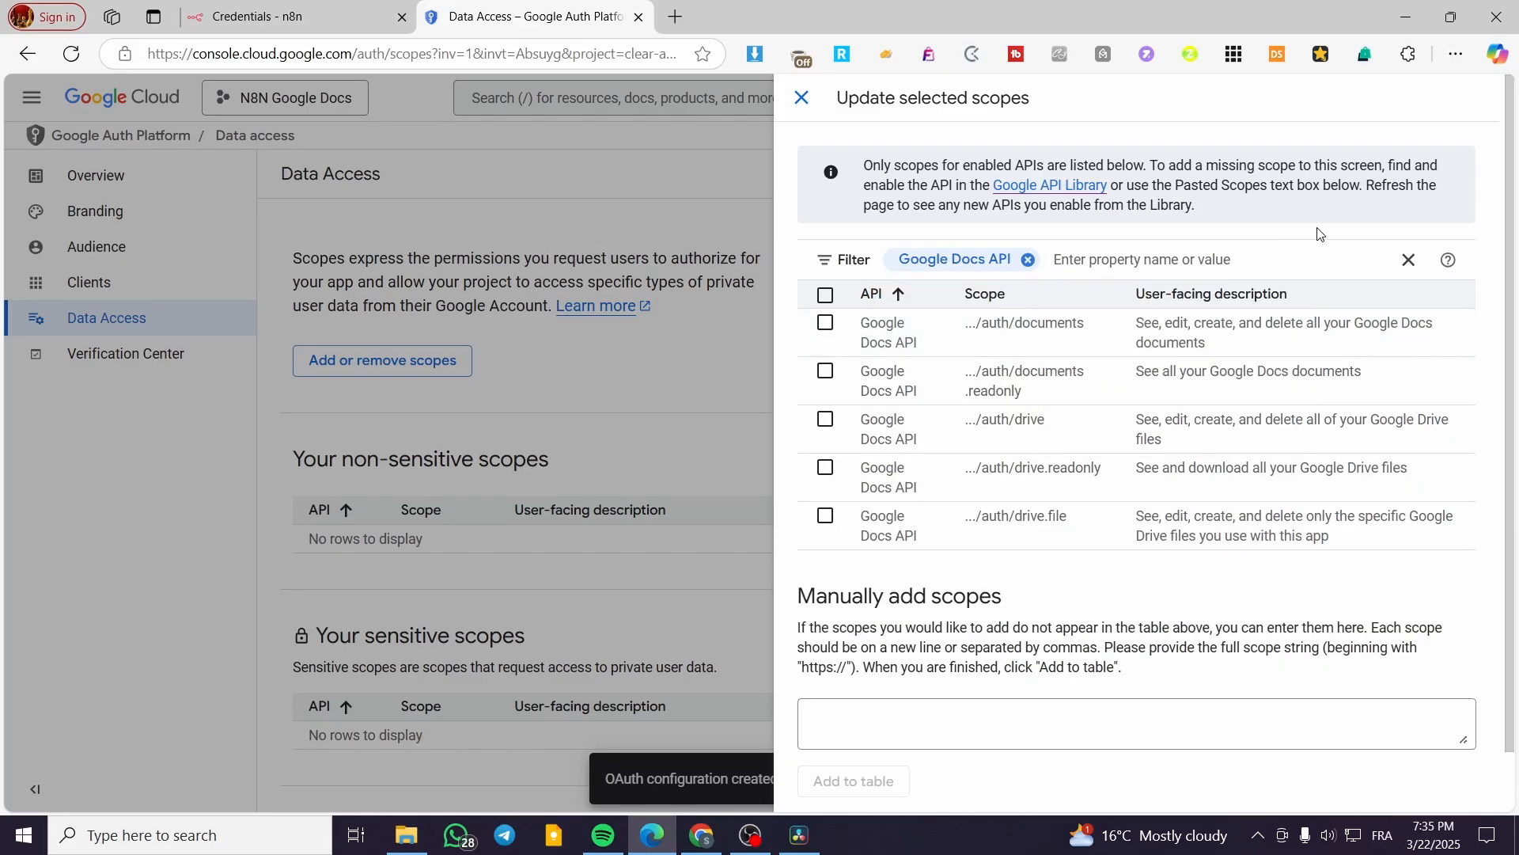
{"action": "left_click", "coordinate": [826, 296]}
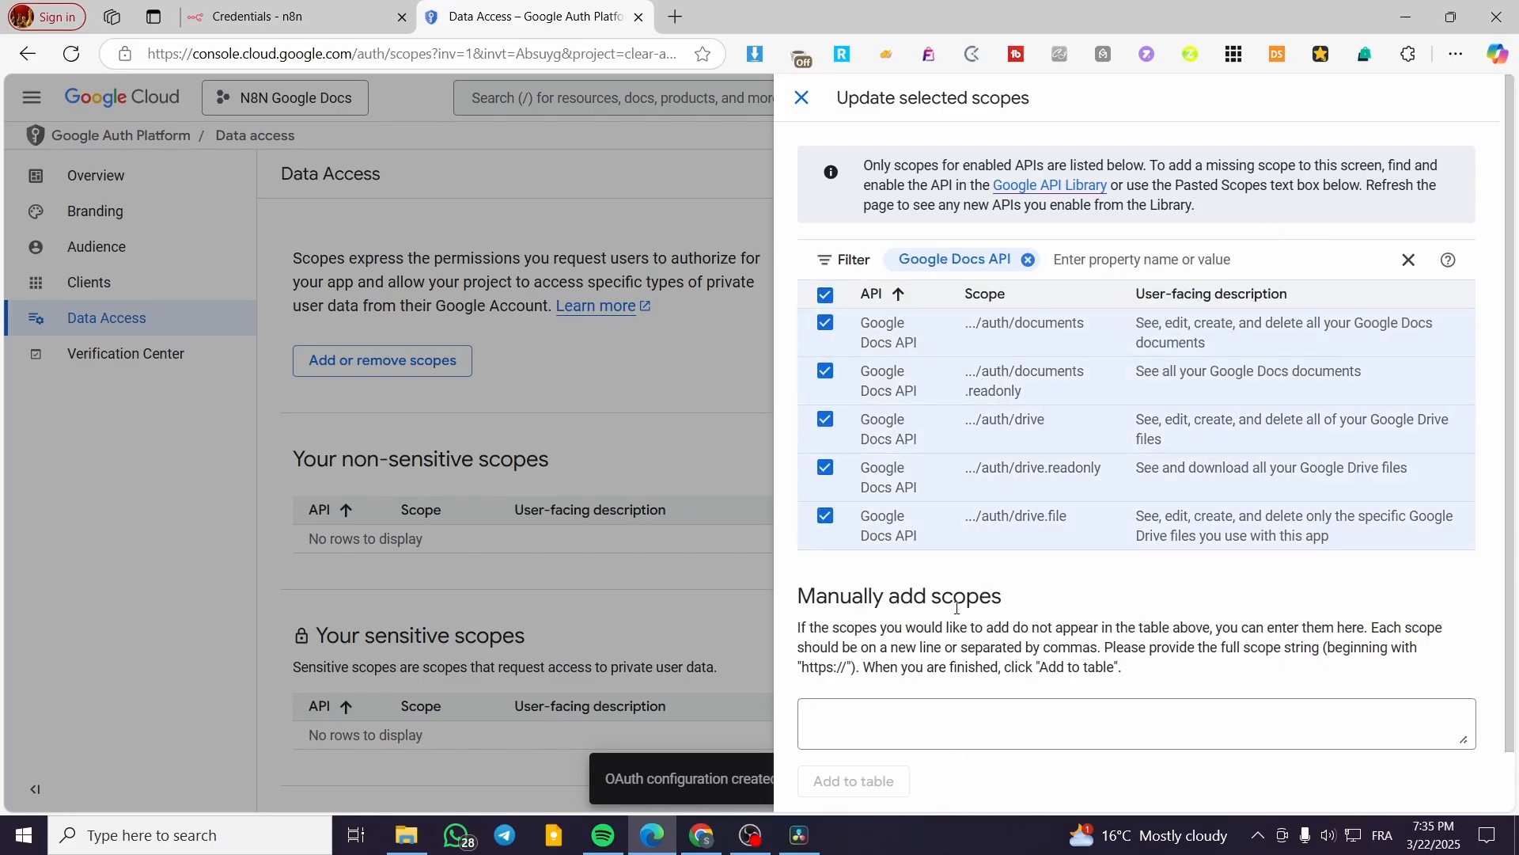
{"action": "scroll", "coordinate": [870, 780], "scroll_direction": "down", "scroll_amount": 1}
{"action": "left_click", "coordinate": [836, 787]}
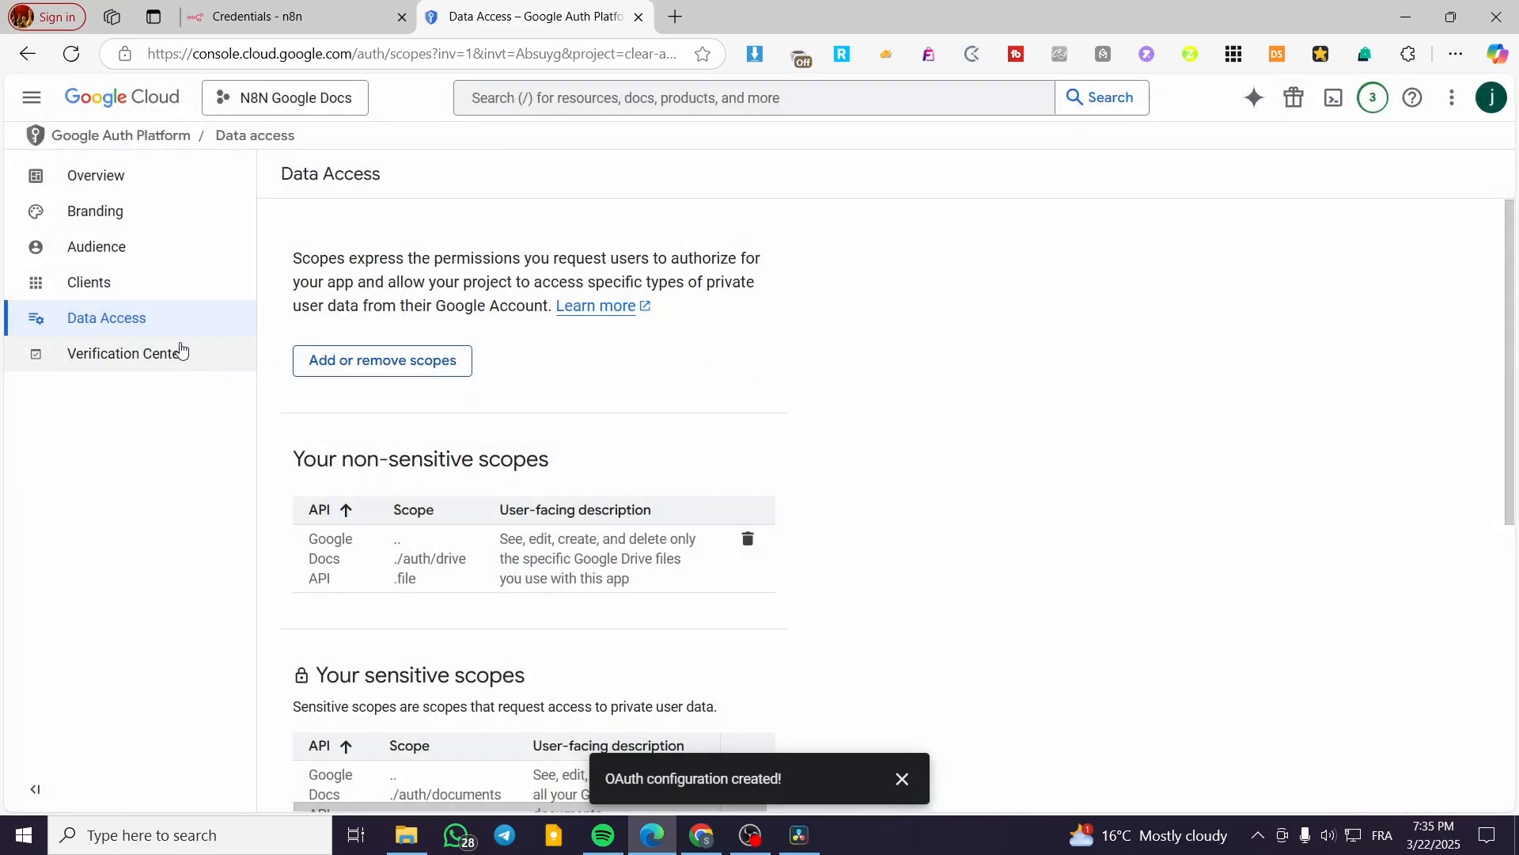
Remove the restricted Drive scopes .../auth/drive and .../auth/drive.readonly from the app and save the data access changes
{"action": "scroll", "coordinate": [614, 384], "scroll_direction": "down", "scroll_amount": 6}
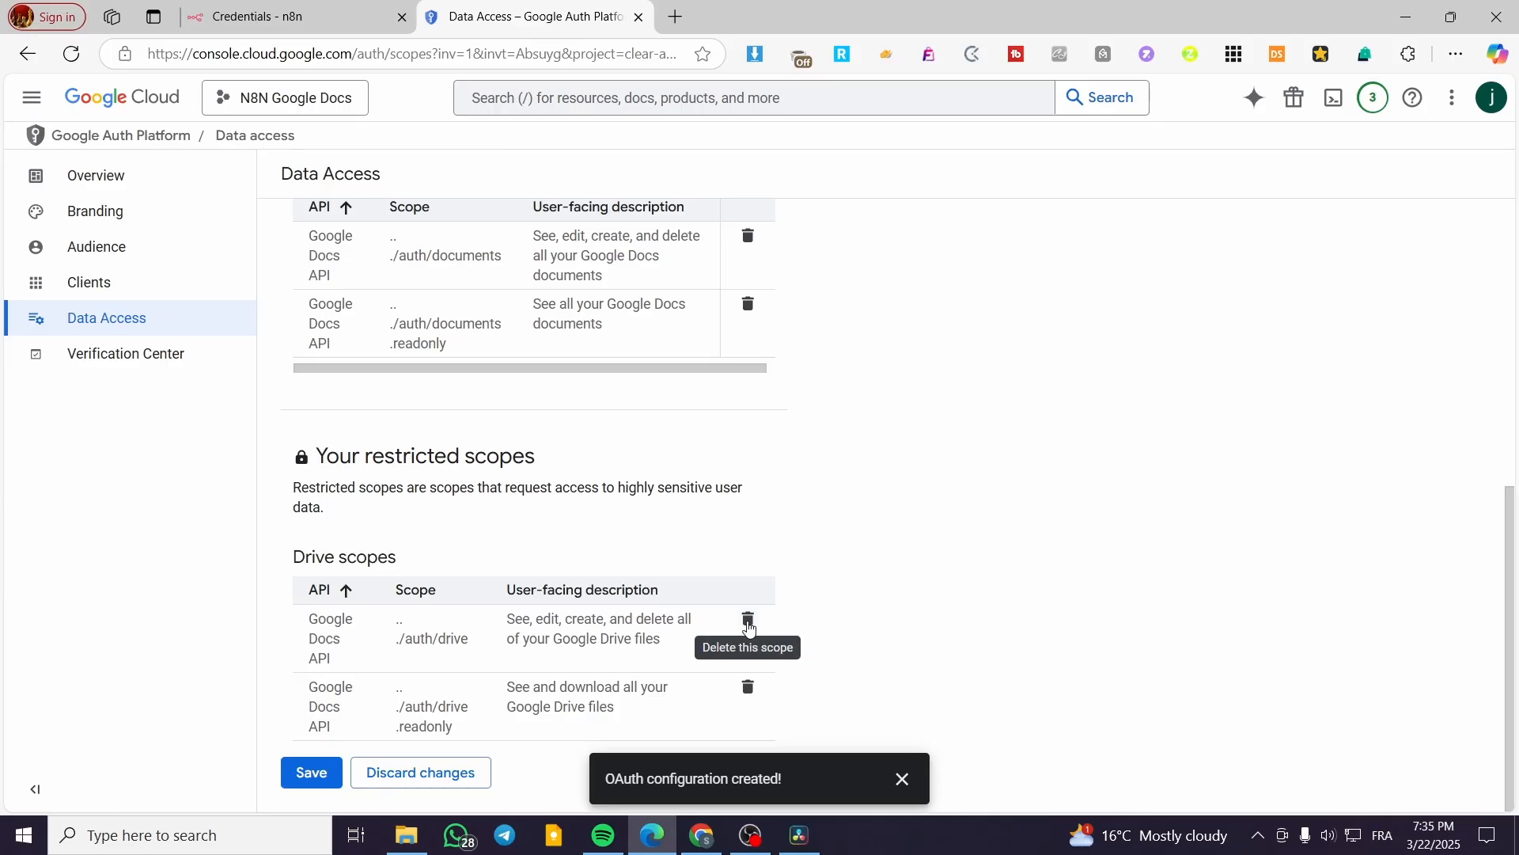
{"action": "left_click", "coordinate": [747, 618]}
{"action": "left_click", "coordinate": [981, 507]}
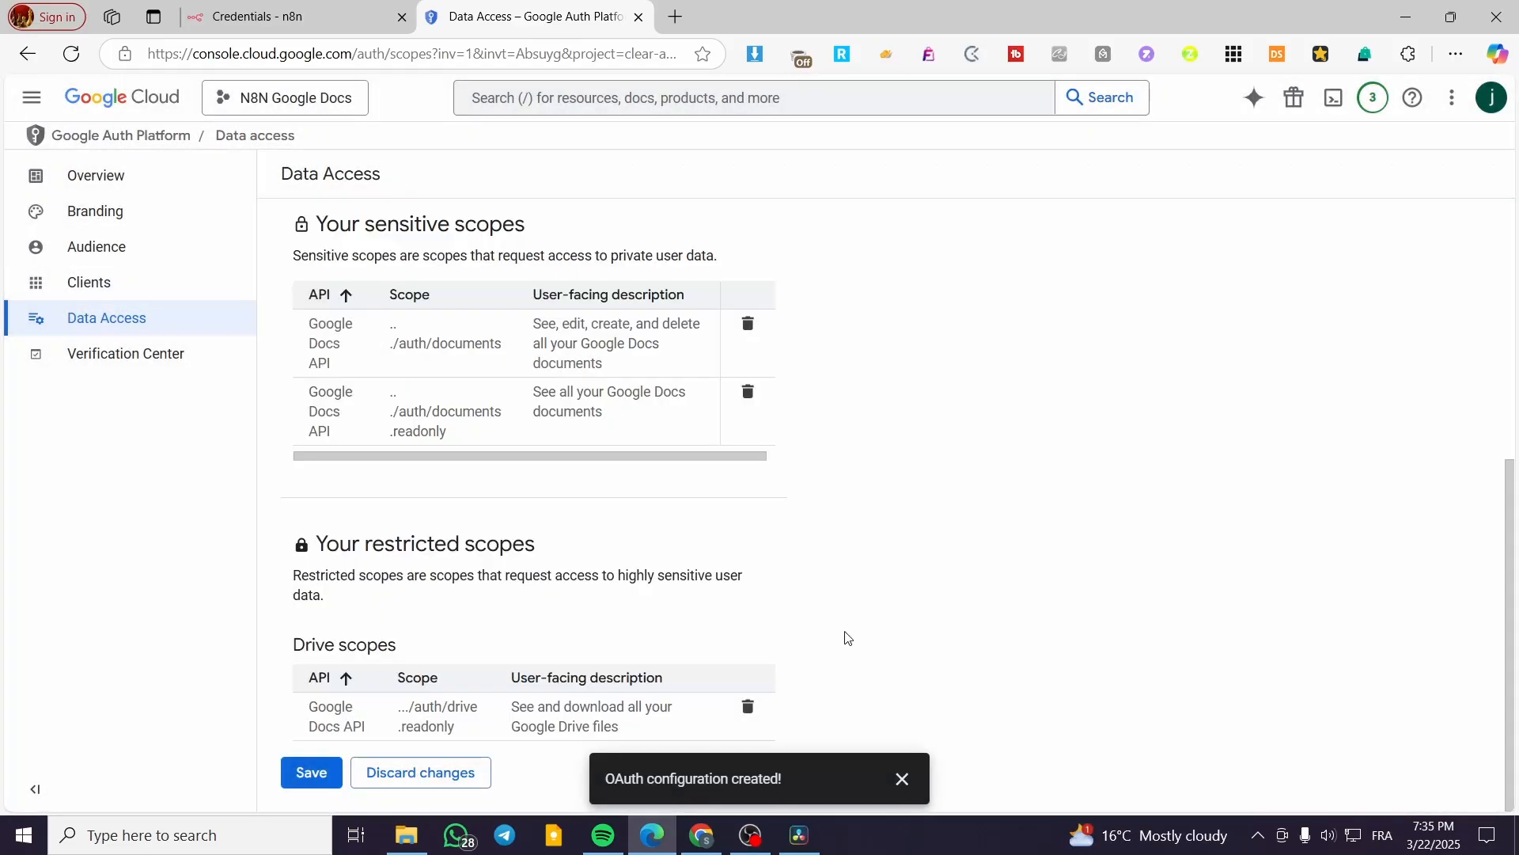
{"action": "left_click", "coordinate": [747, 706]}
{"action": "left_click", "coordinate": [995, 512]}
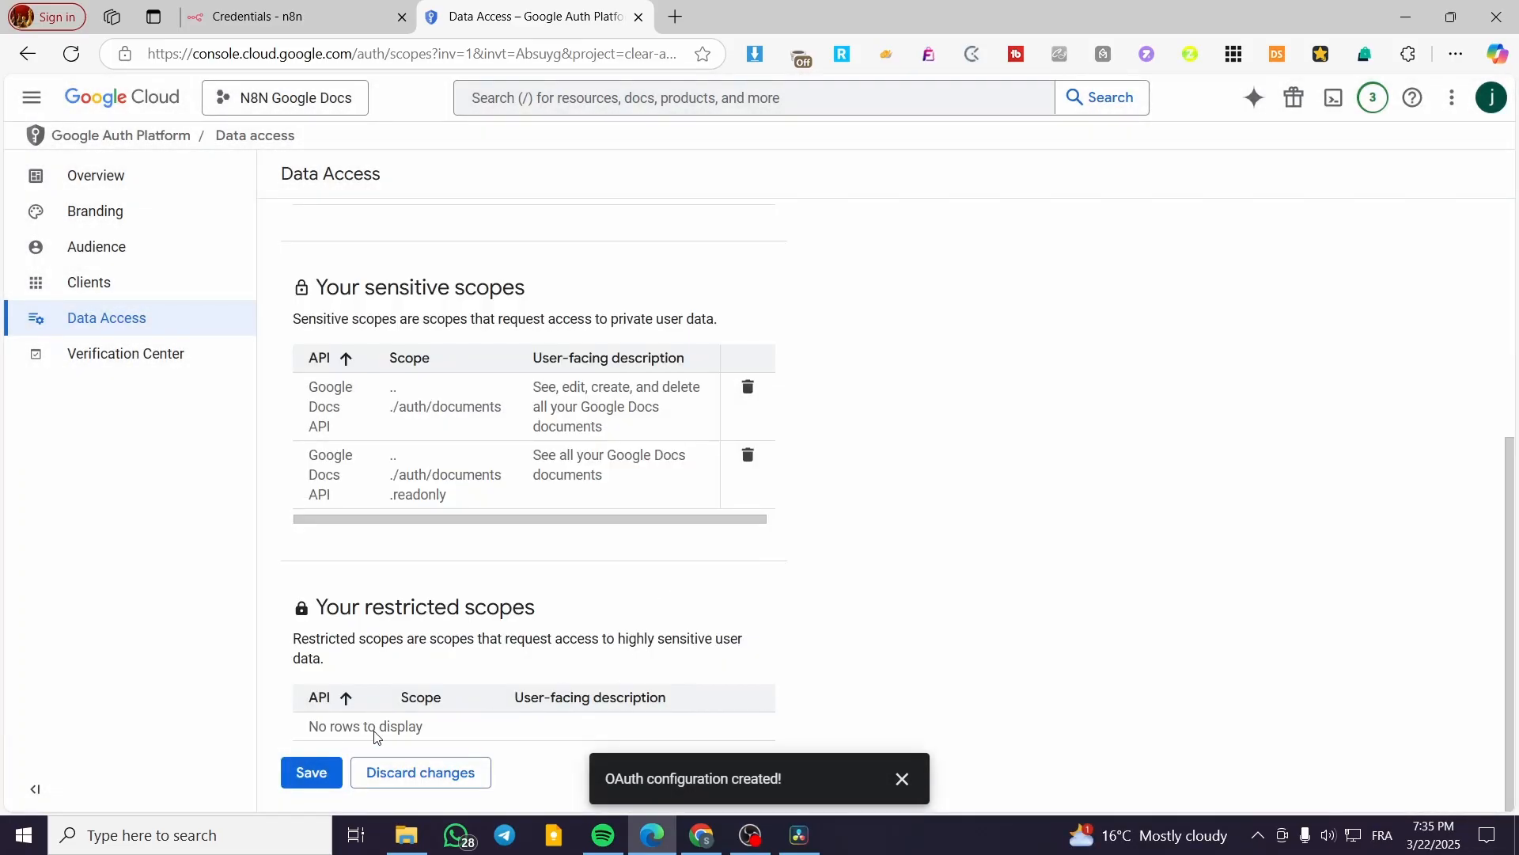
{"action": "left_click", "coordinate": [311, 771]}
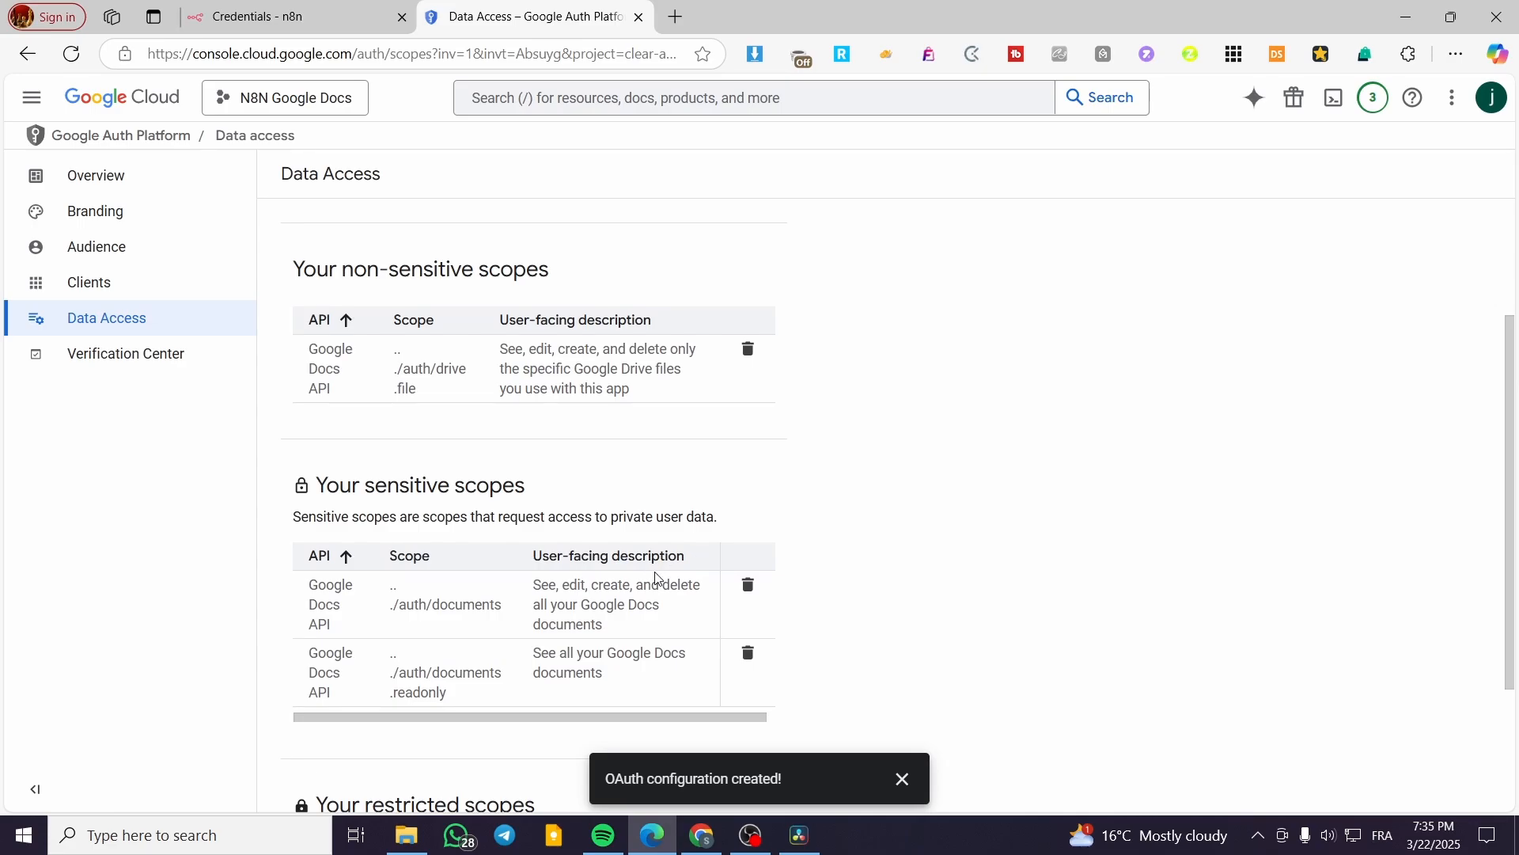
{"action": "scroll", "coordinate": [491, 566], "scroll_direction": "up", "scroll_amount": 3}
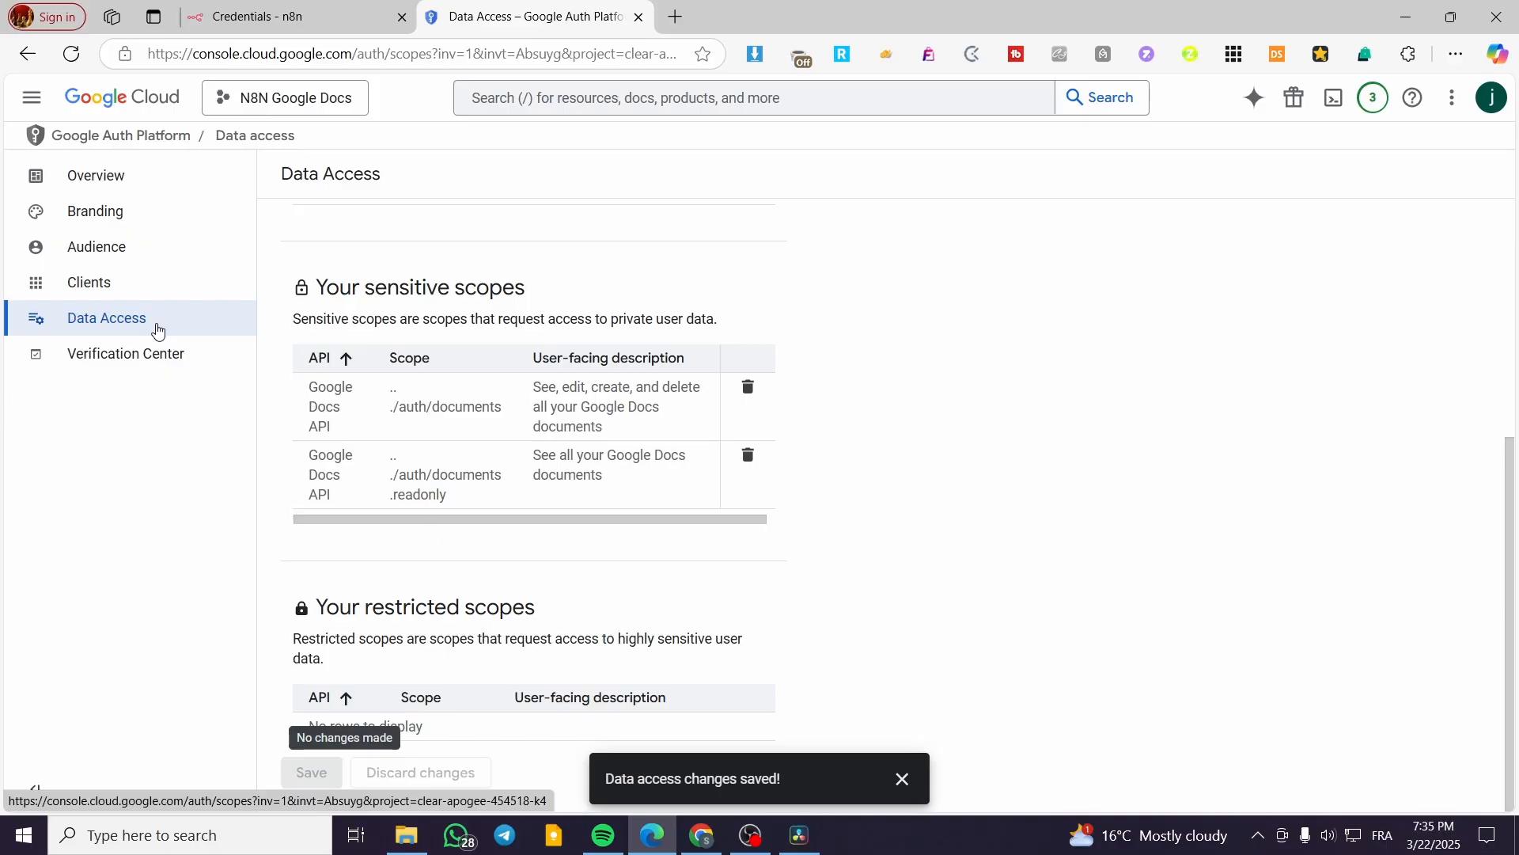
Review the app's Audience, Clients and Branding settings, including the test users, OAuth client list and authorized domains
{"action": "left_click", "coordinate": [150, 248]}
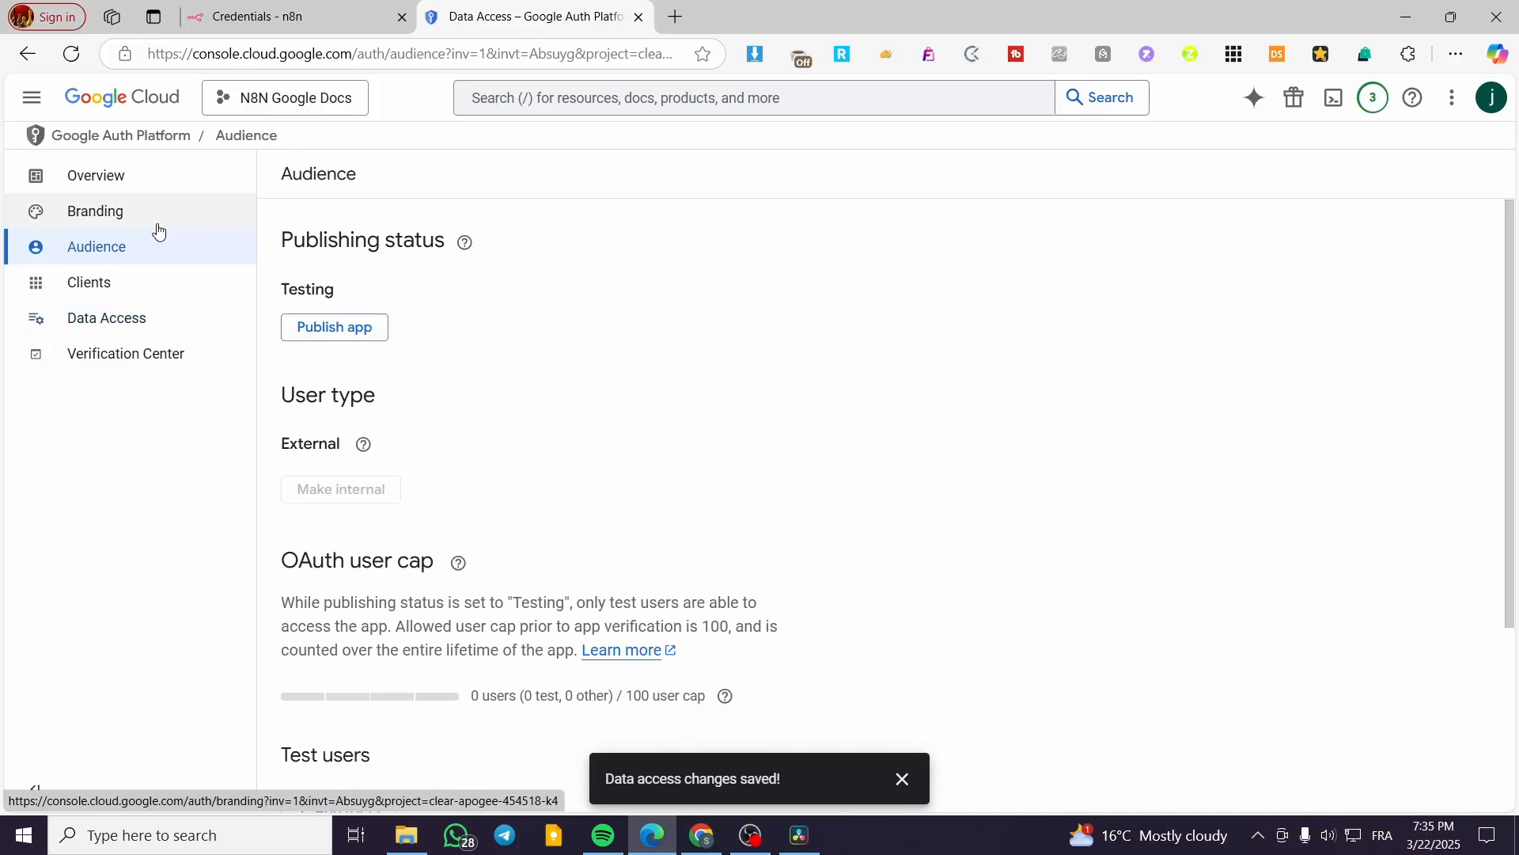
{"action": "scroll", "coordinate": [767, 406], "scroll_direction": "down", "scroll_amount": 3}
{"action": "mouse_move", "coordinate": [725, 443]}
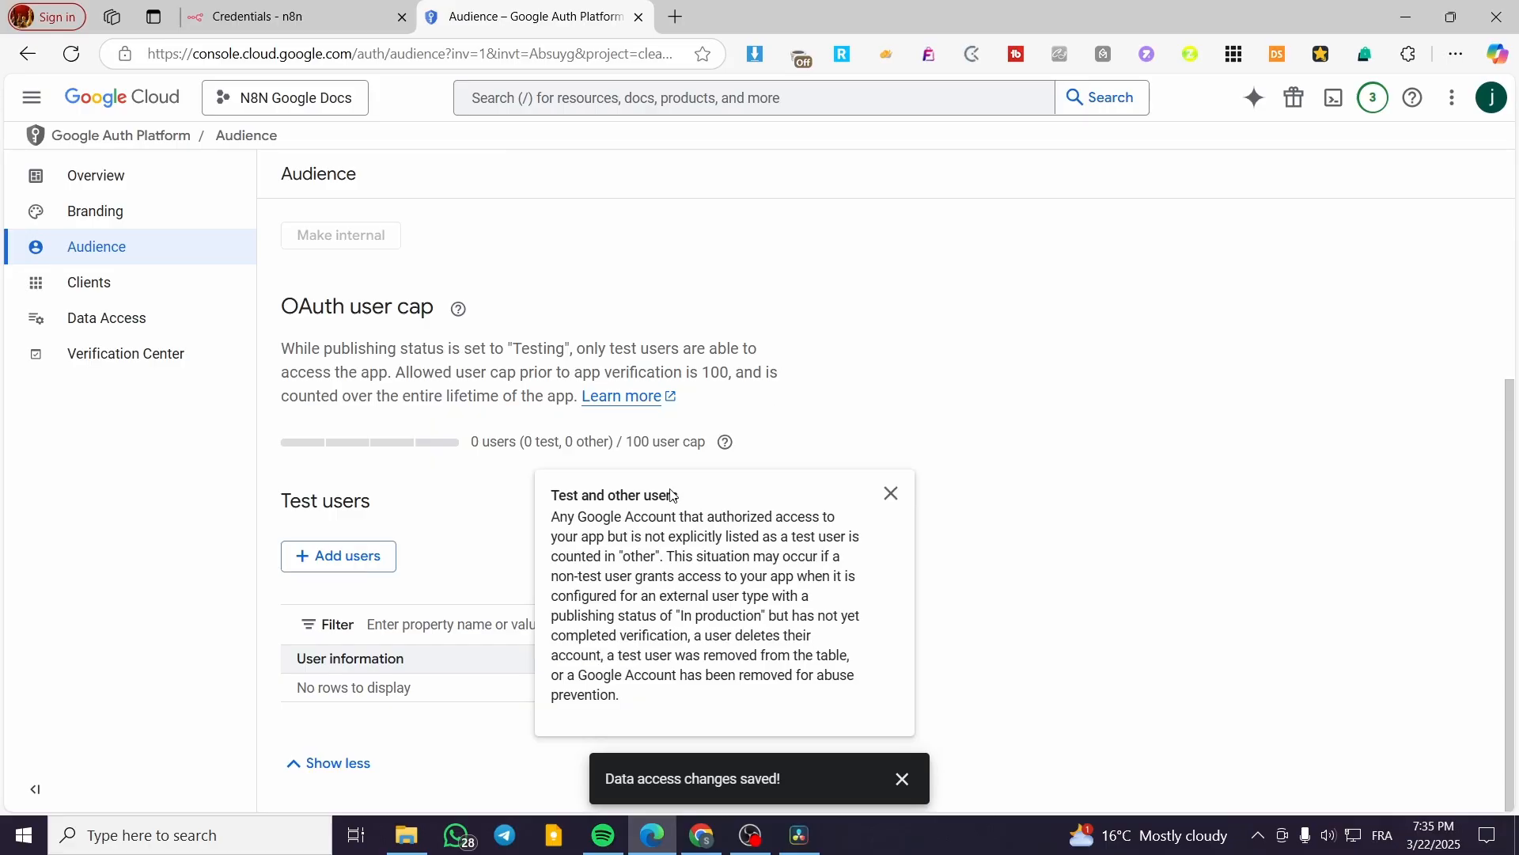
{"action": "left_click", "coordinate": [88, 283]}
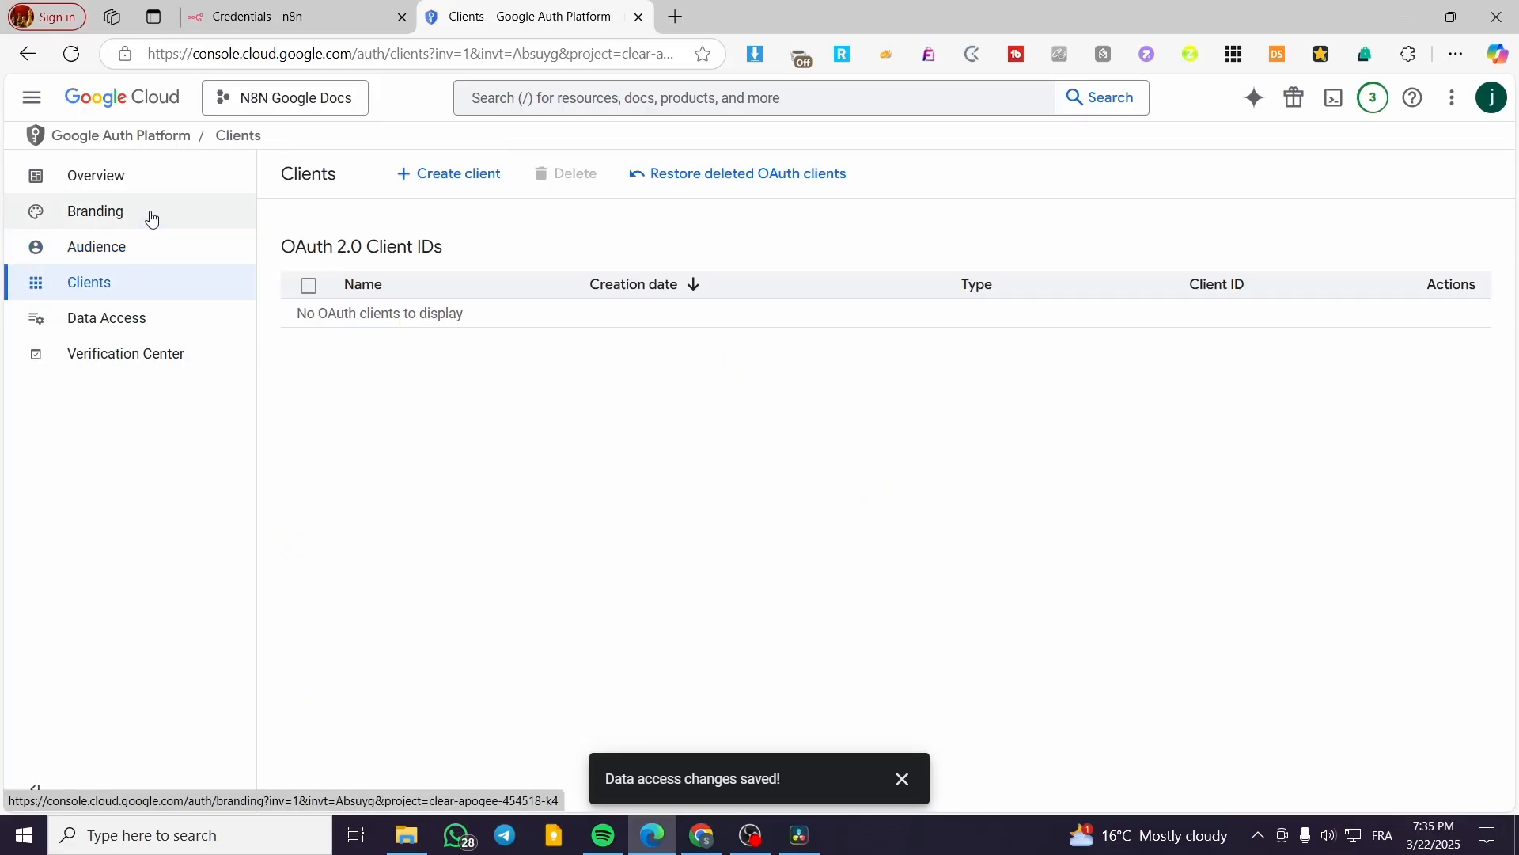
{"action": "left_click", "coordinate": [152, 219]}
{"action": "scroll", "coordinate": [966, 379], "scroll_direction": "down", "scroll_amount": 3}
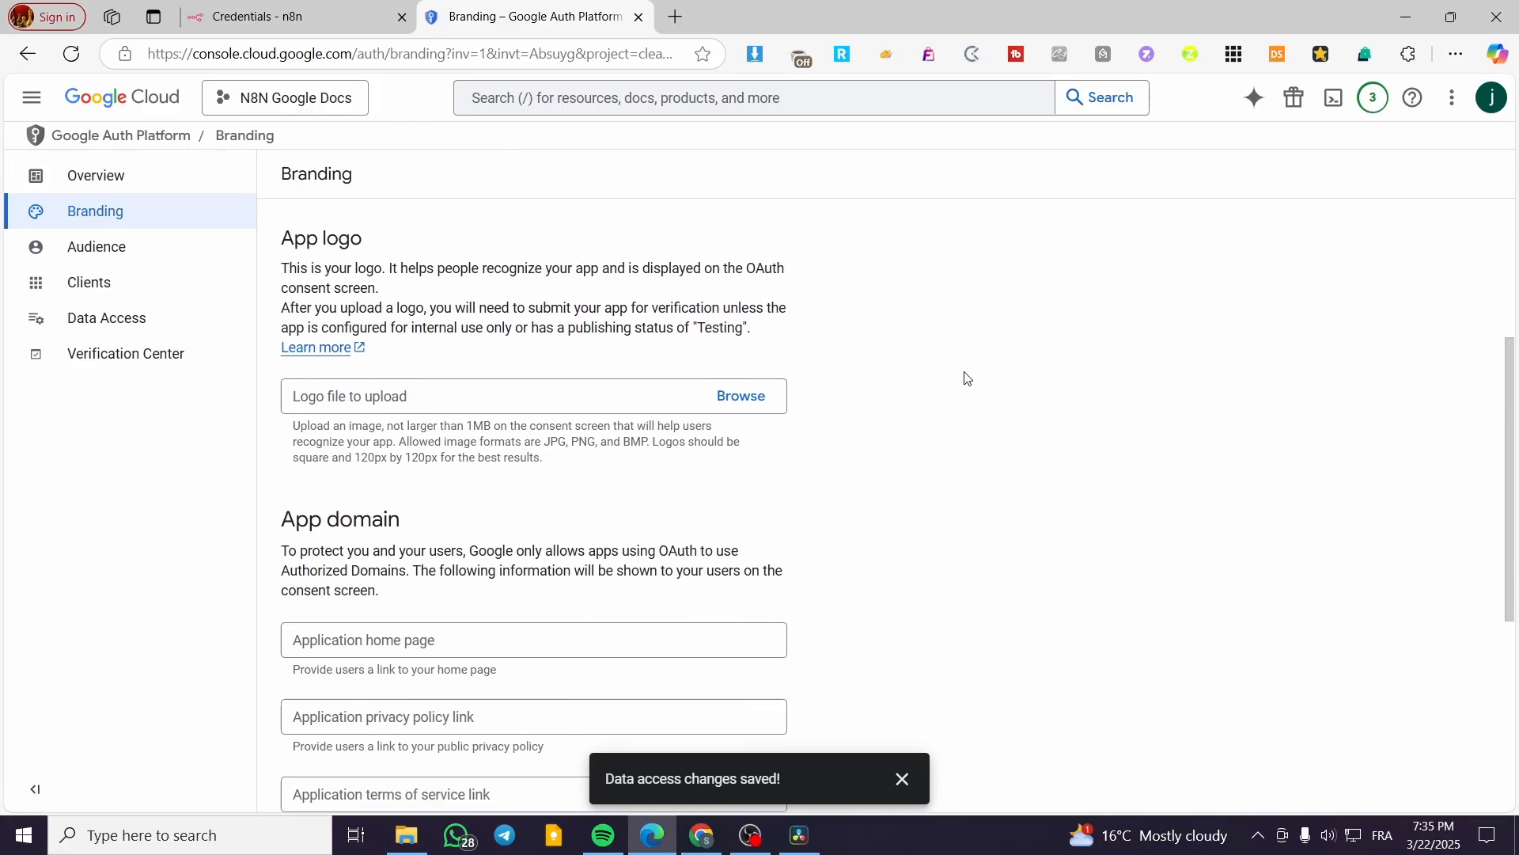
{"action": "scroll", "coordinate": [794, 403], "scroll_direction": "down", "scroll_amount": 5}
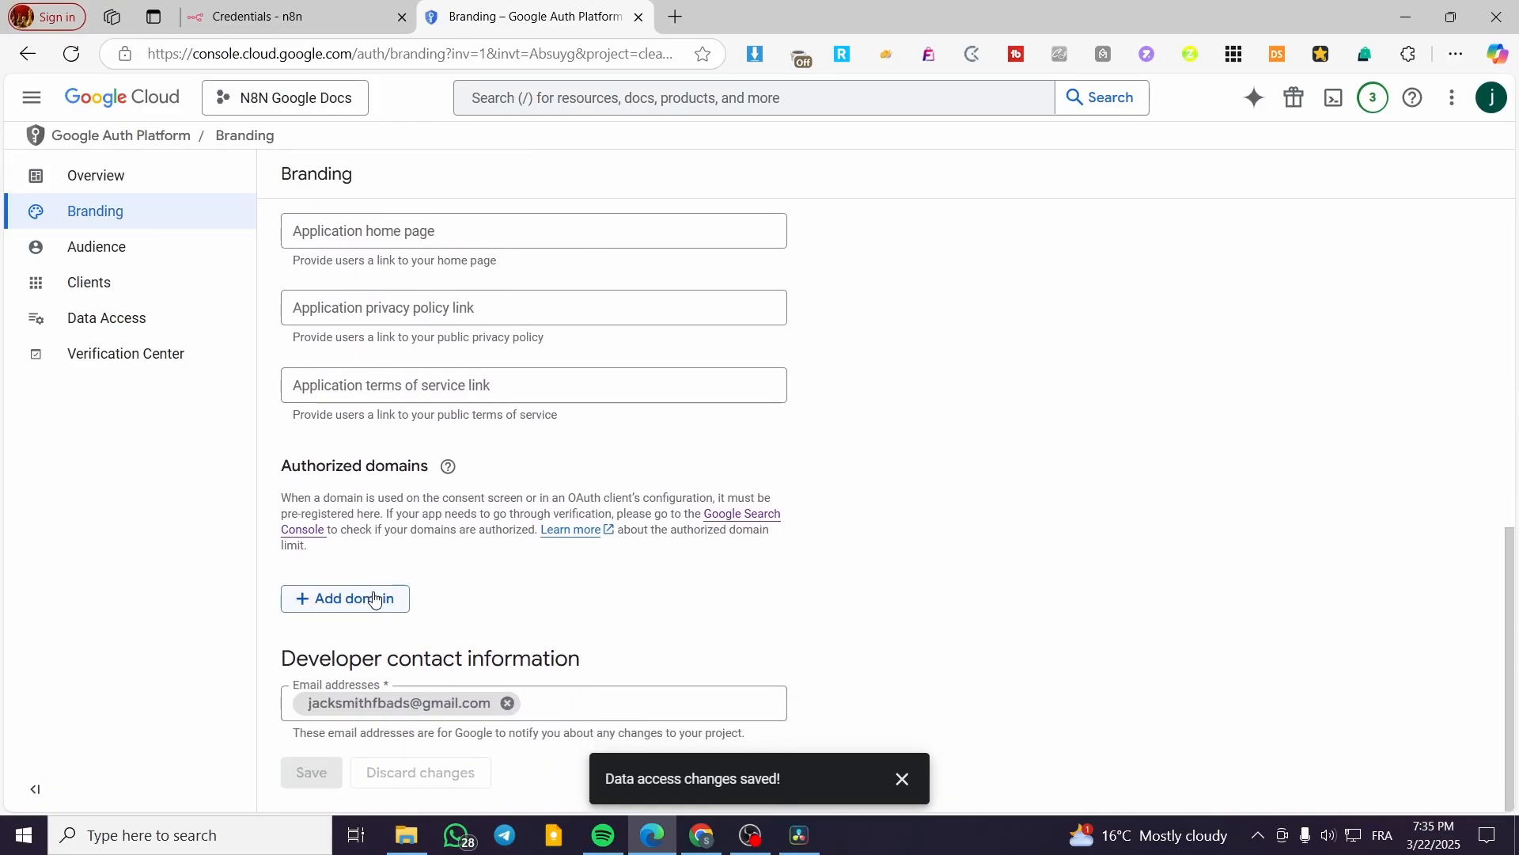
{"action": "left_click", "coordinate": [375, 599]}
{"action": "left_click", "coordinate": [281, 6]}
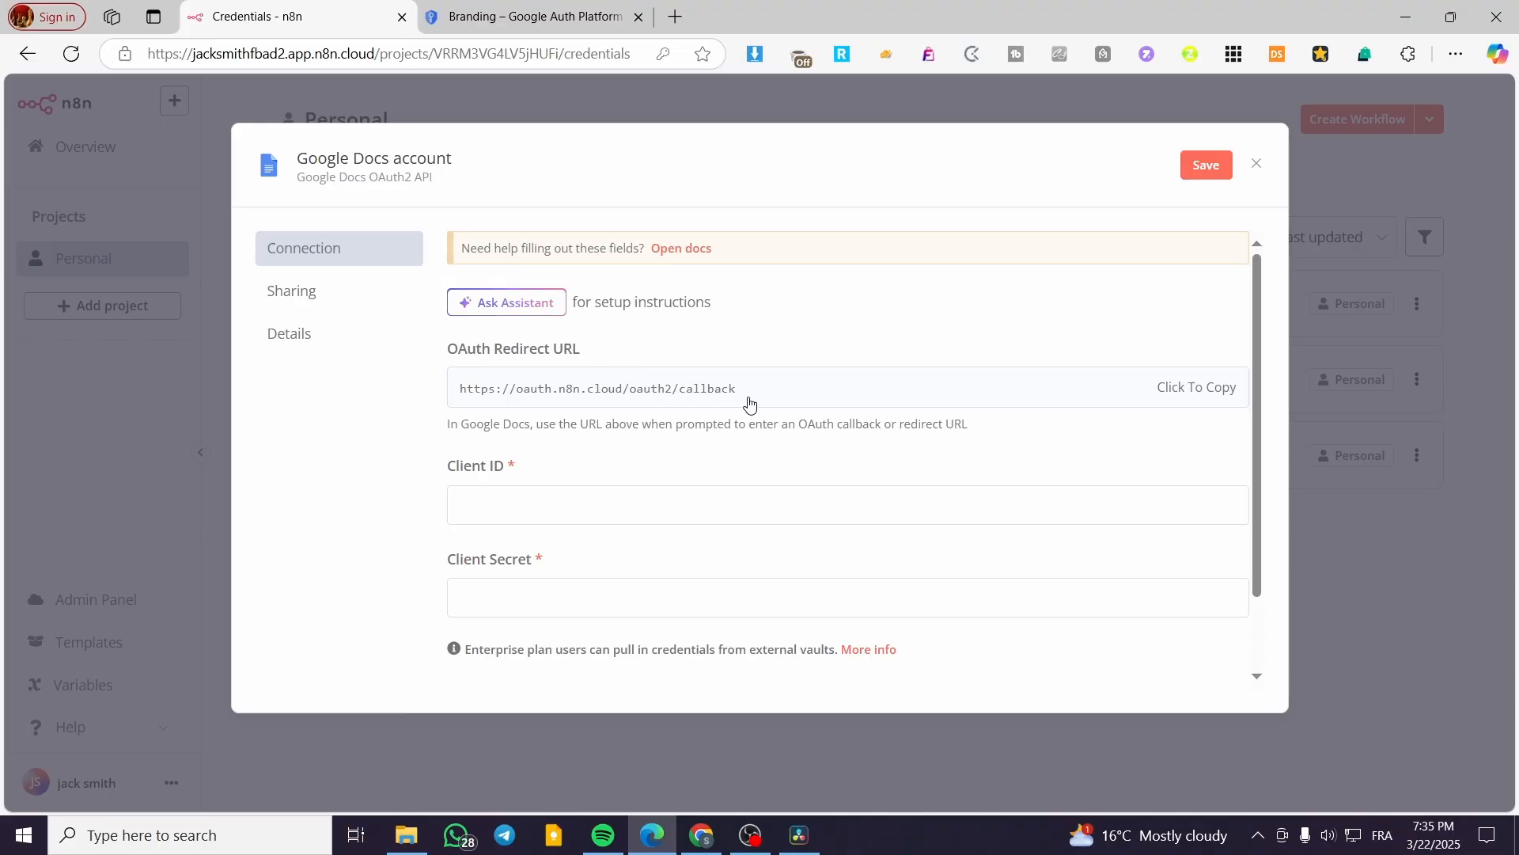
{"action": "left_click", "coordinate": [522, 17]}
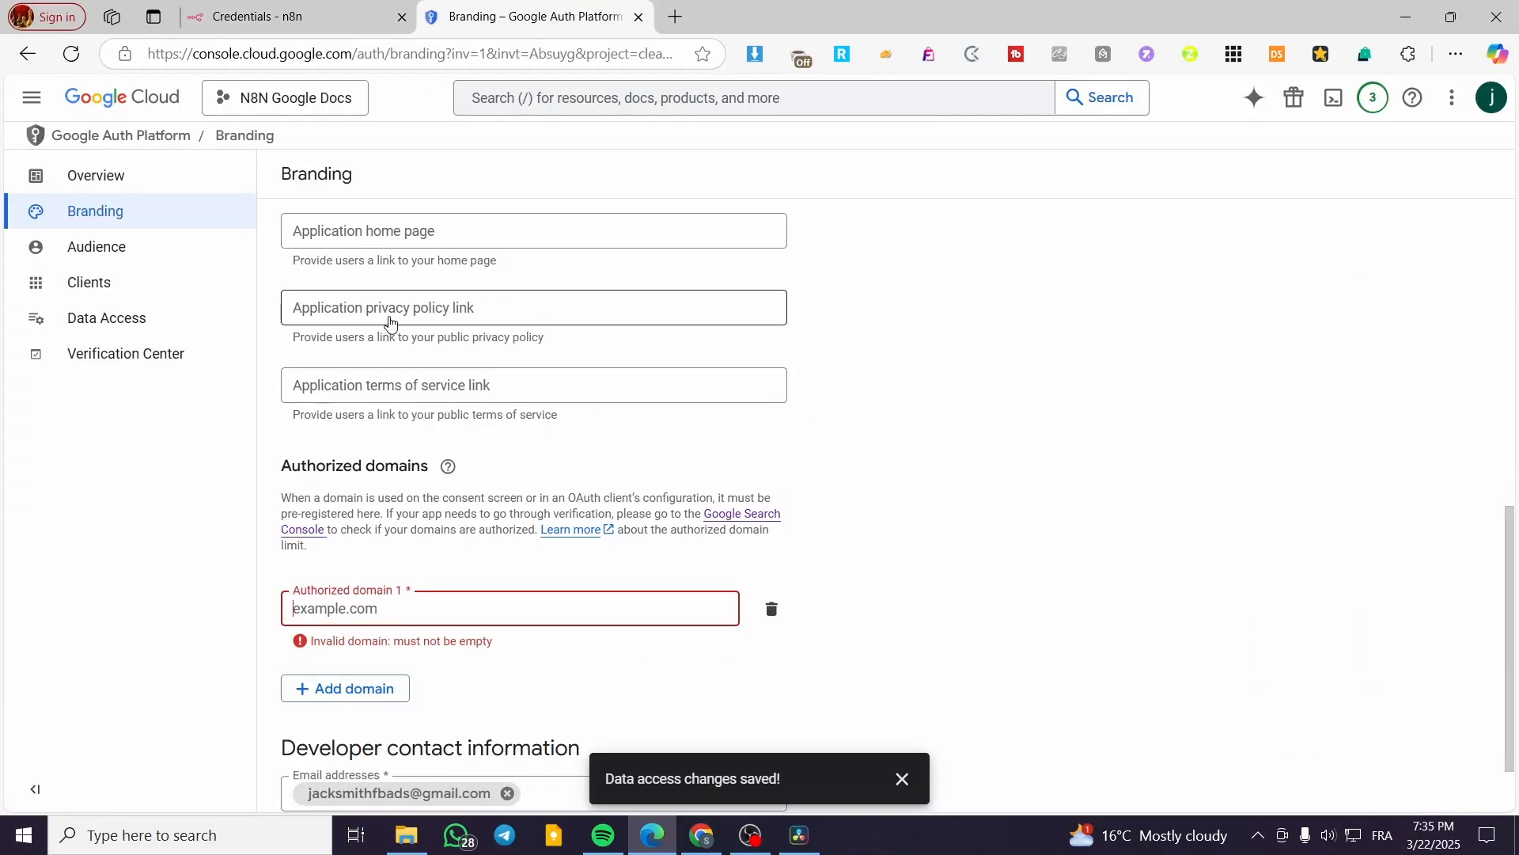
{"action": "left_click", "coordinate": [100, 176]}
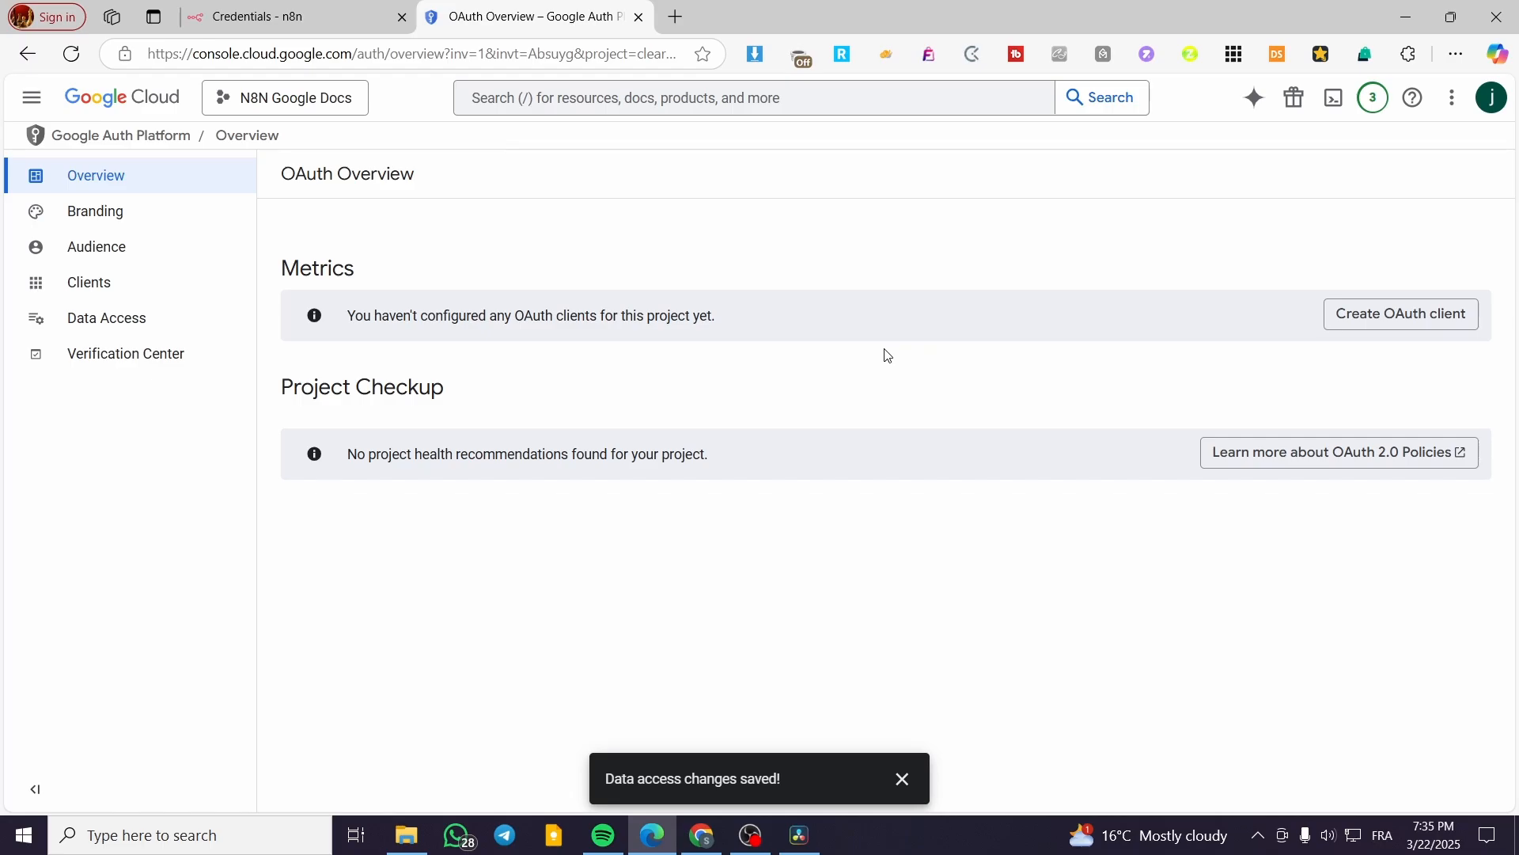
Go to the project's Credentials under APIs & Services and start creating an OAuth client ID
{"action": "left_click", "coordinate": [153, 102]}
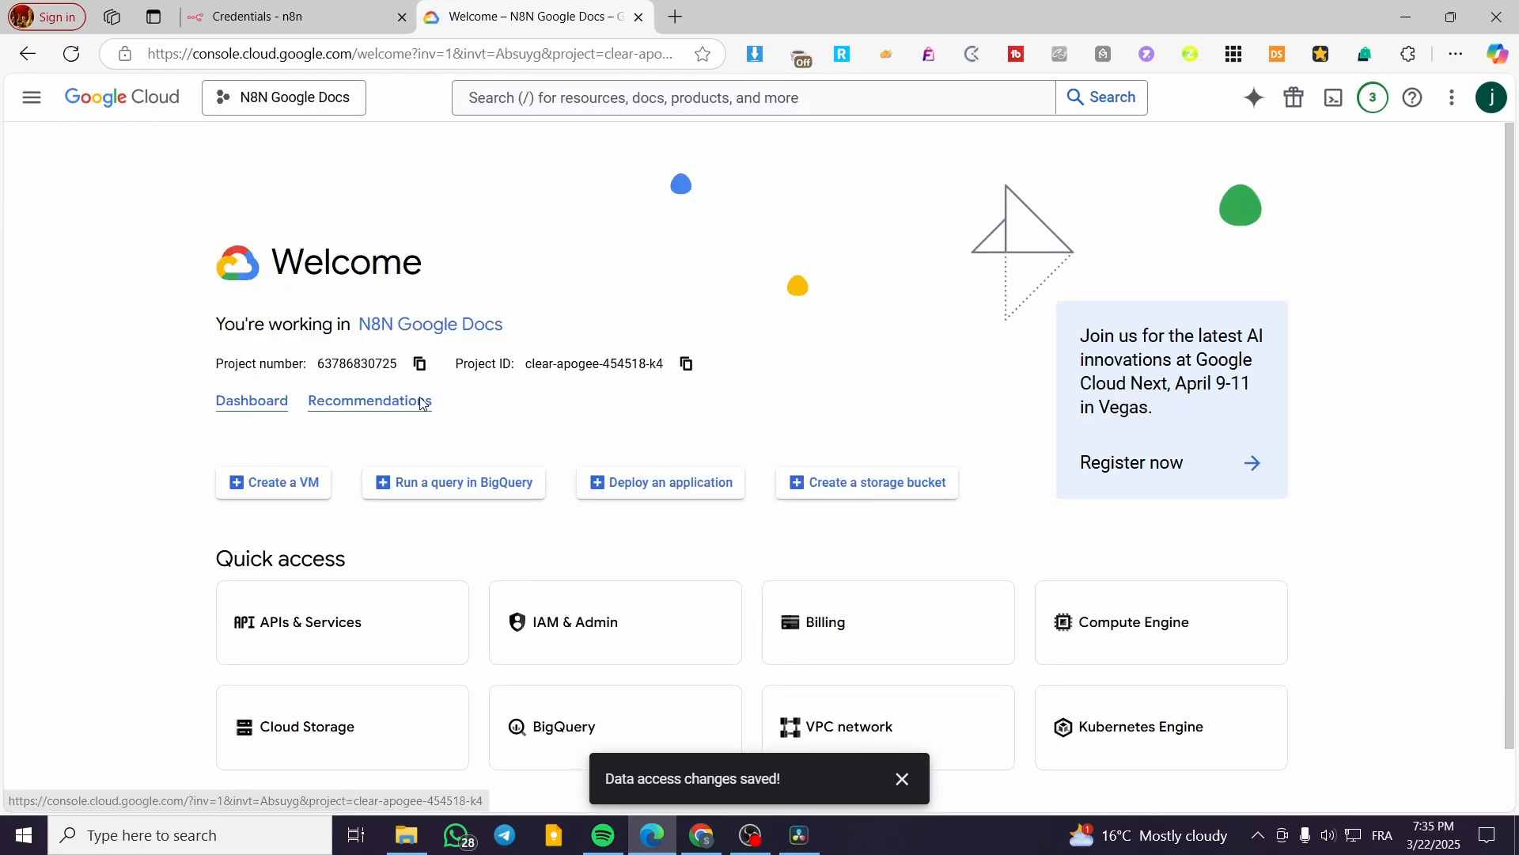
{"action": "left_click", "coordinate": [365, 629]}
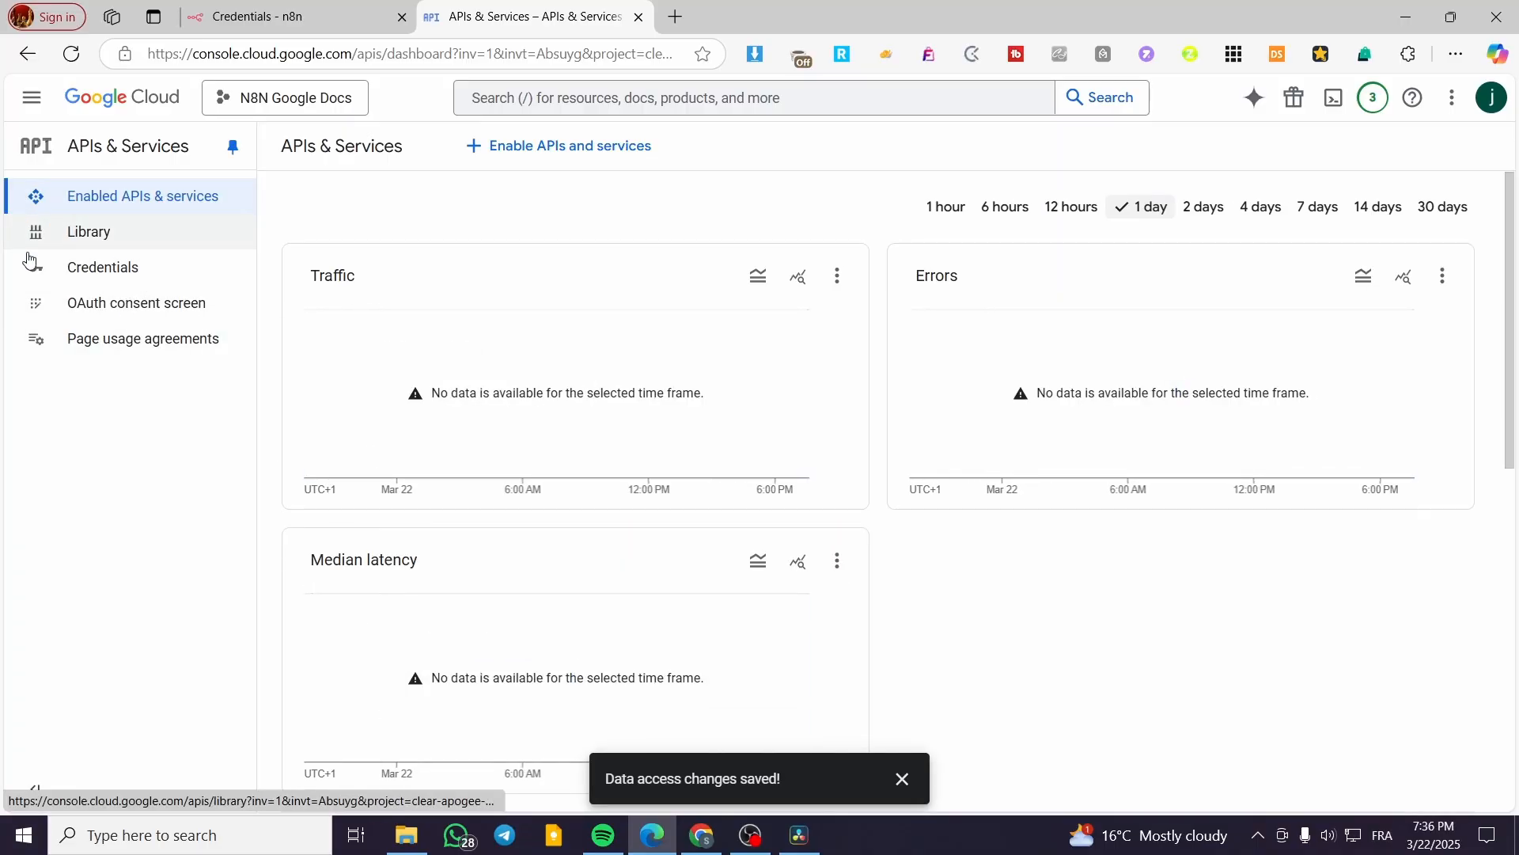
{"action": "left_click", "coordinate": [85, 274]}
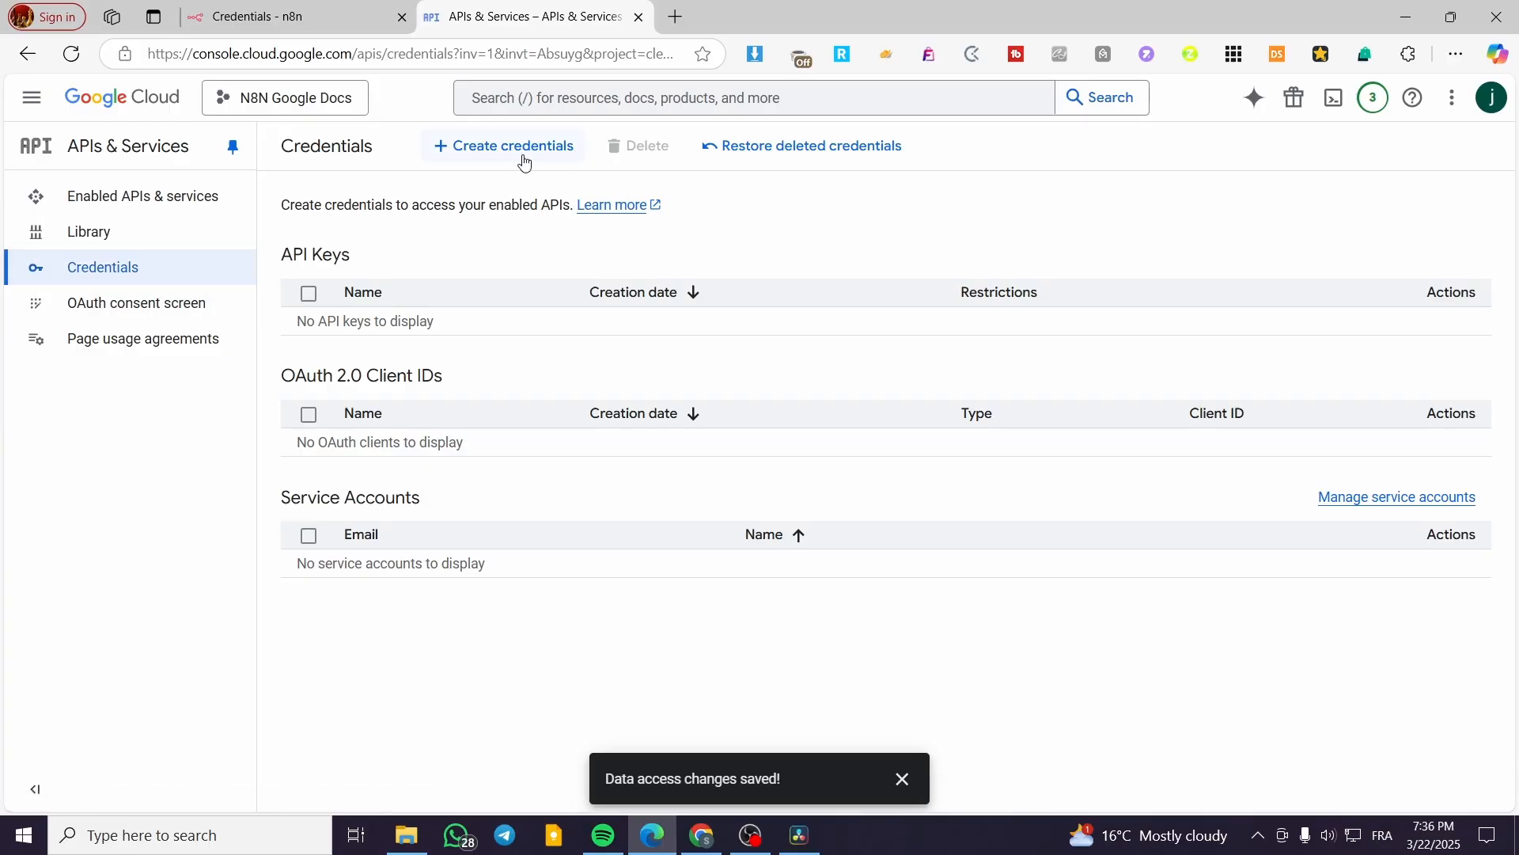
{"action": "left_click", "coordinate": [485, 159]}
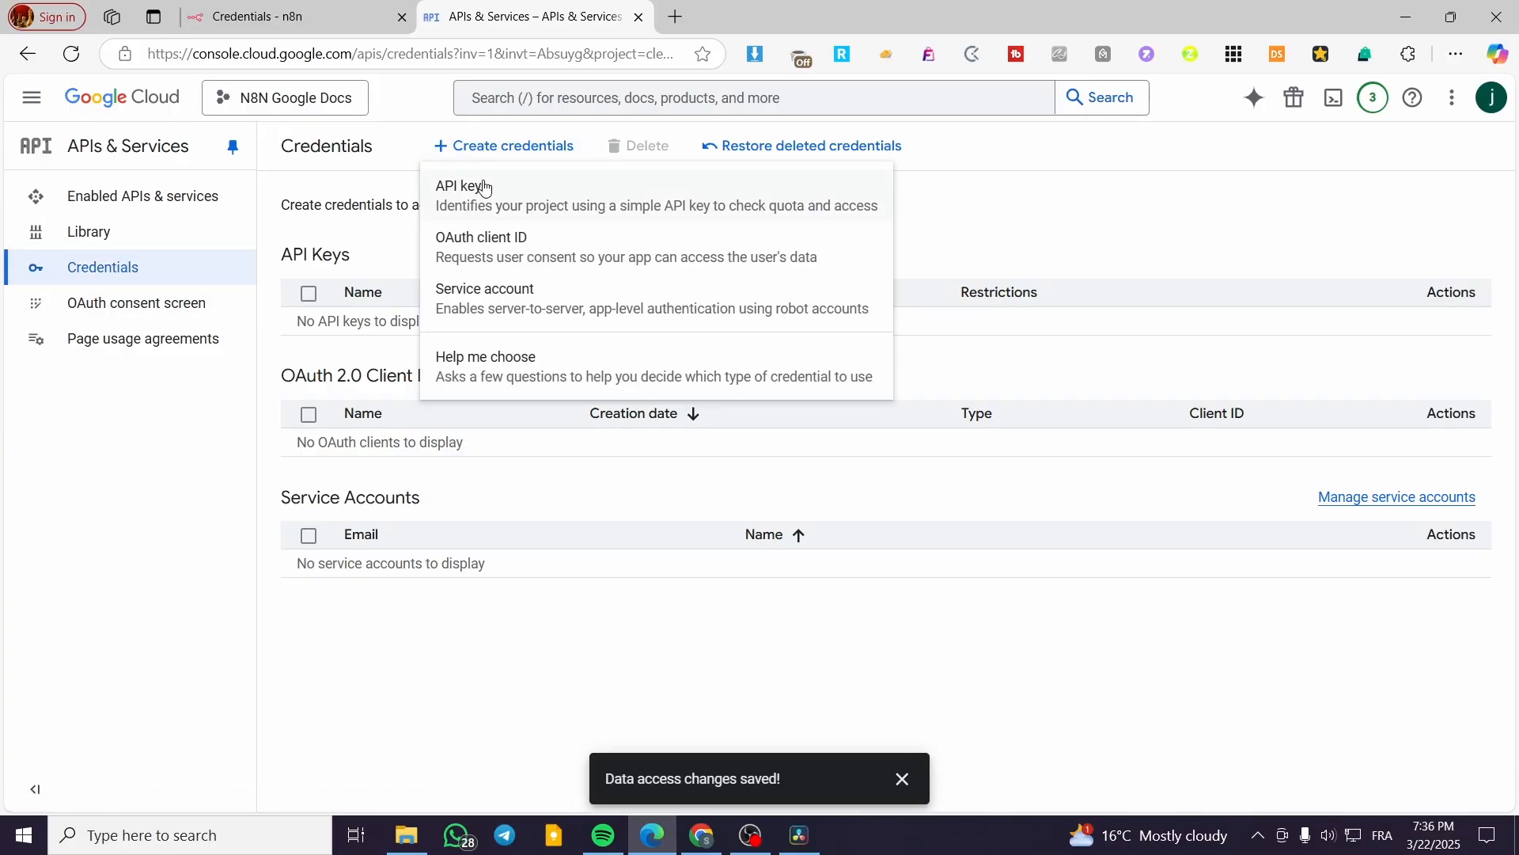
{"action": "left_click", "coordinate": [598, 262]}
Set the OAuth client's application type to Web application and name it N8N
{"action": "left_click", "coordinate": [492, 331]}
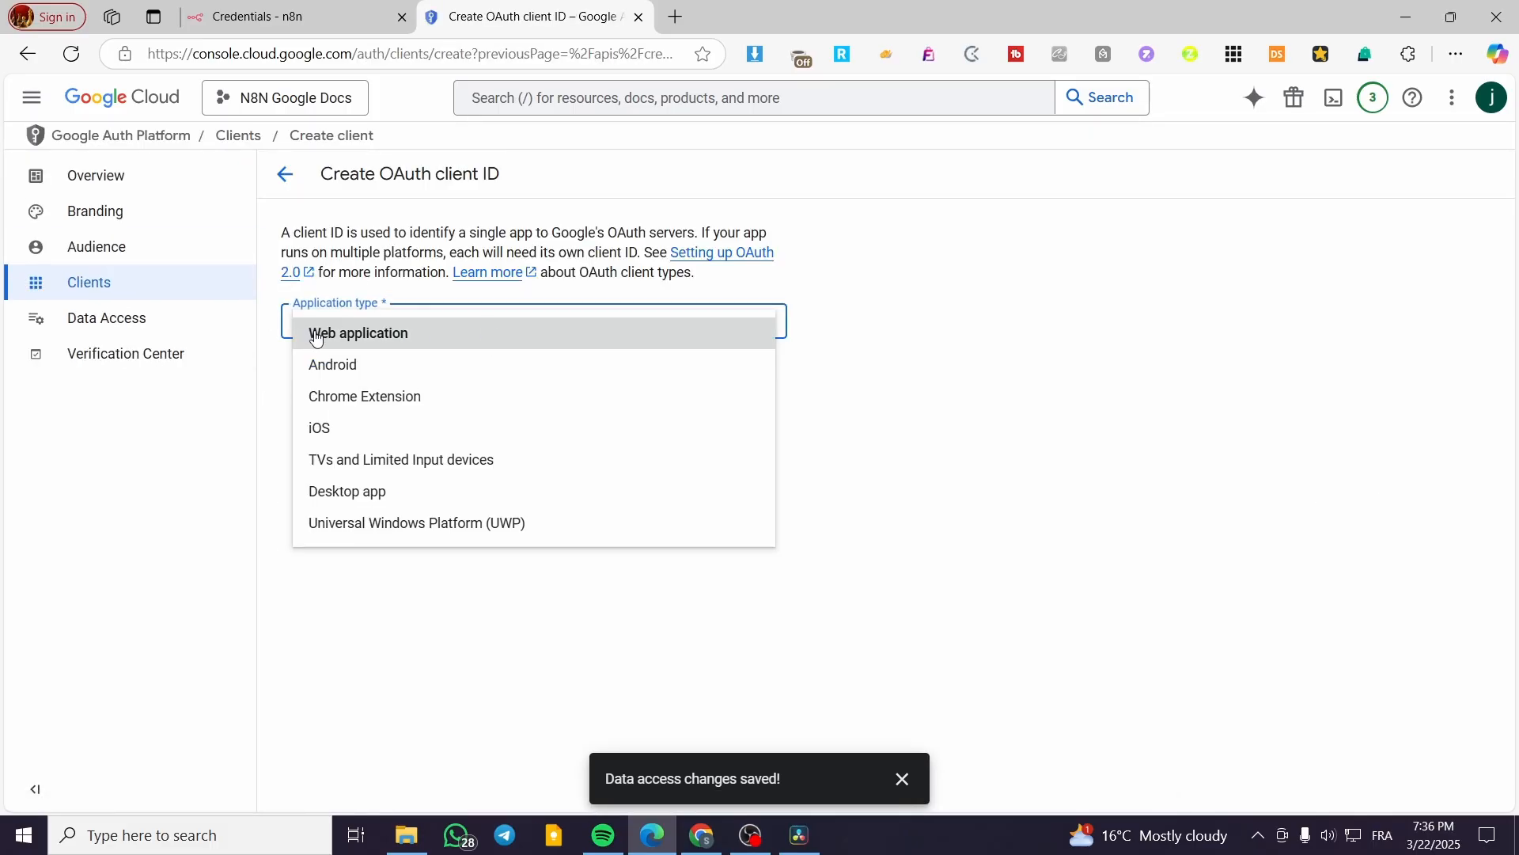
{"action": "left_click", "coordinate": [459, 338]}
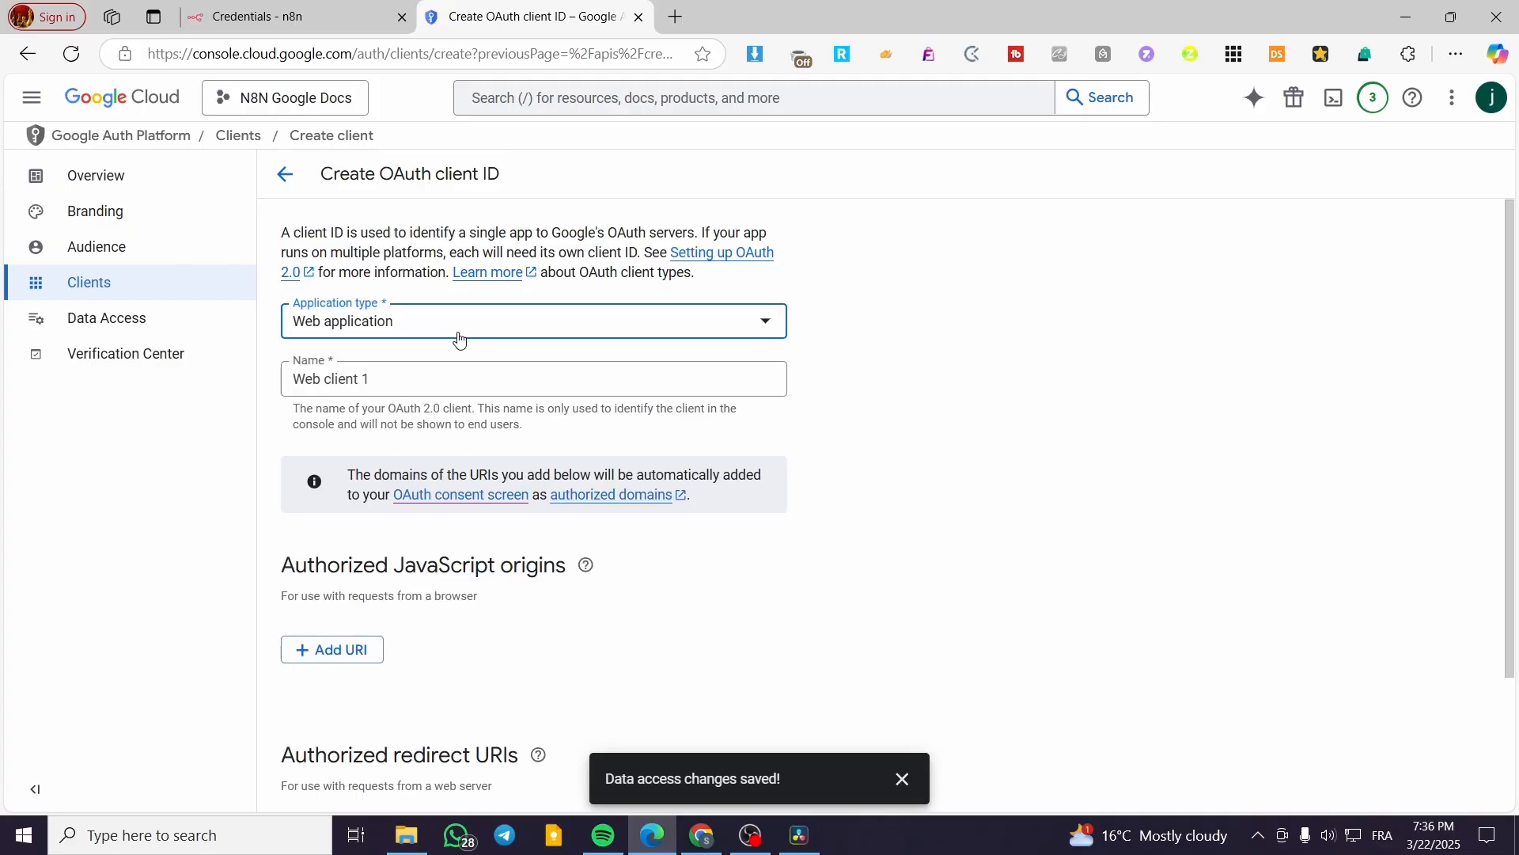
{"action": "left_click", "coordinate": [431, 379]}
{"action": "left_click_drag", "start_coordinate": [431, 379], "coordinate": [278, 384]}
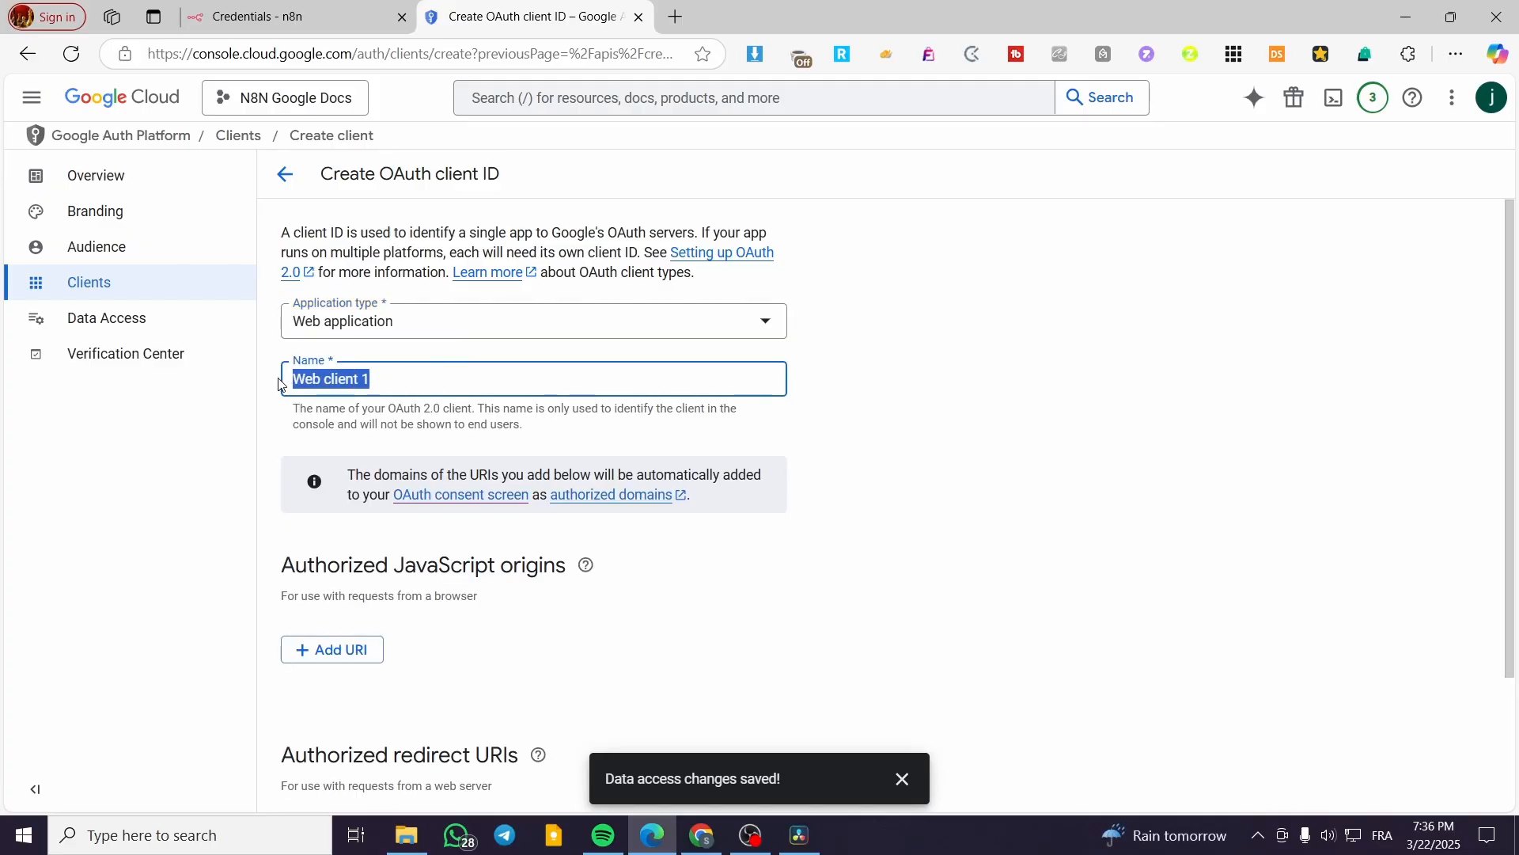
{"action": "type", "text": "N8N"}
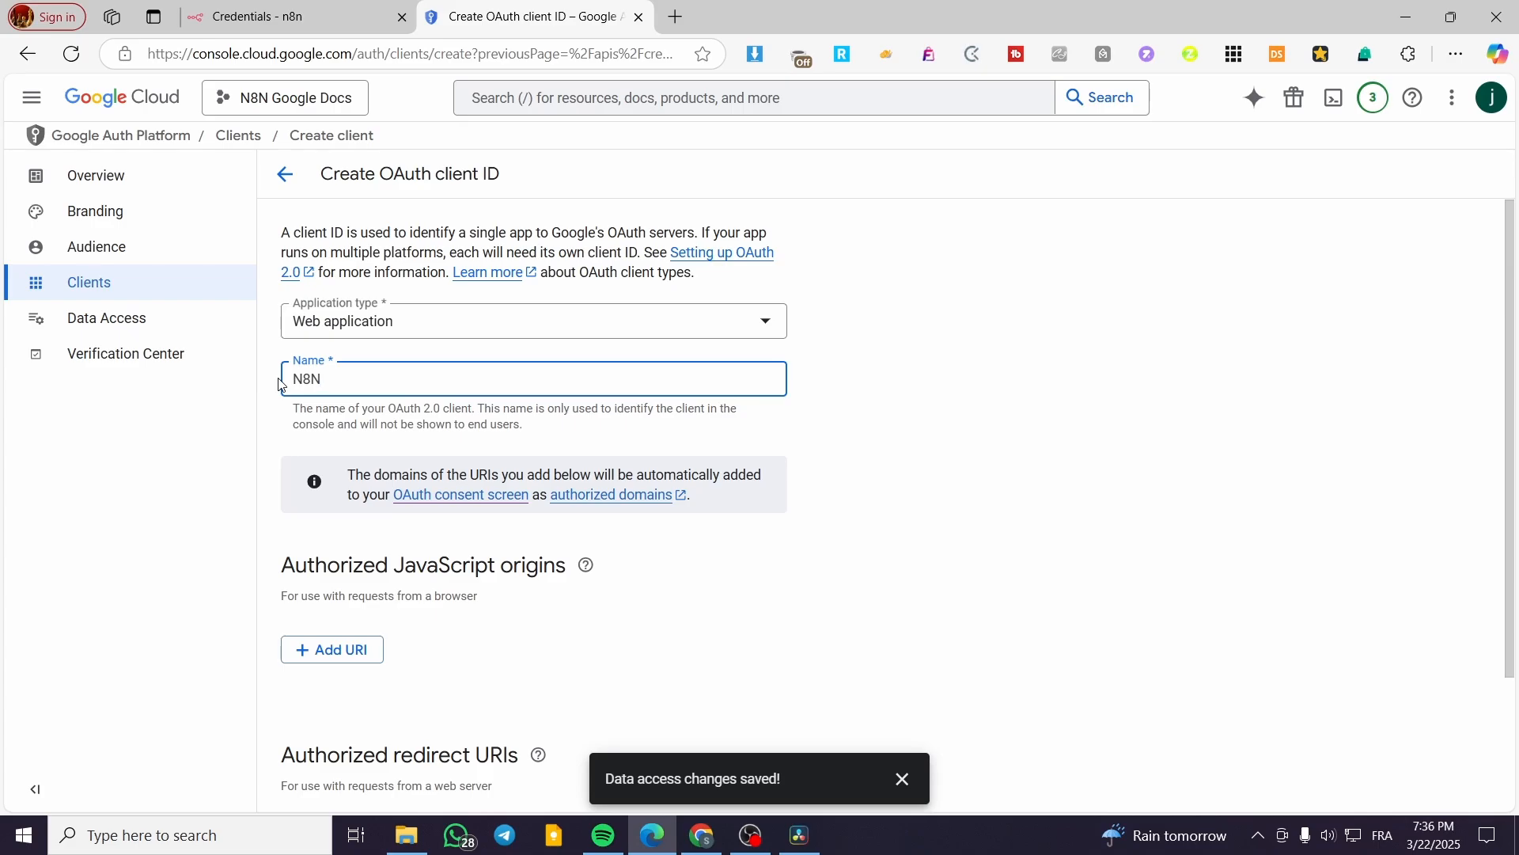
Copy the OAuth Redirect URL from the n8n Google Docs credential and add it as an authorized redirect URI of the Google Cloud client
{"action": "scroll", "coordinate": [1021, 376], "scroll_direction": "down", "scroll_amount": 2}
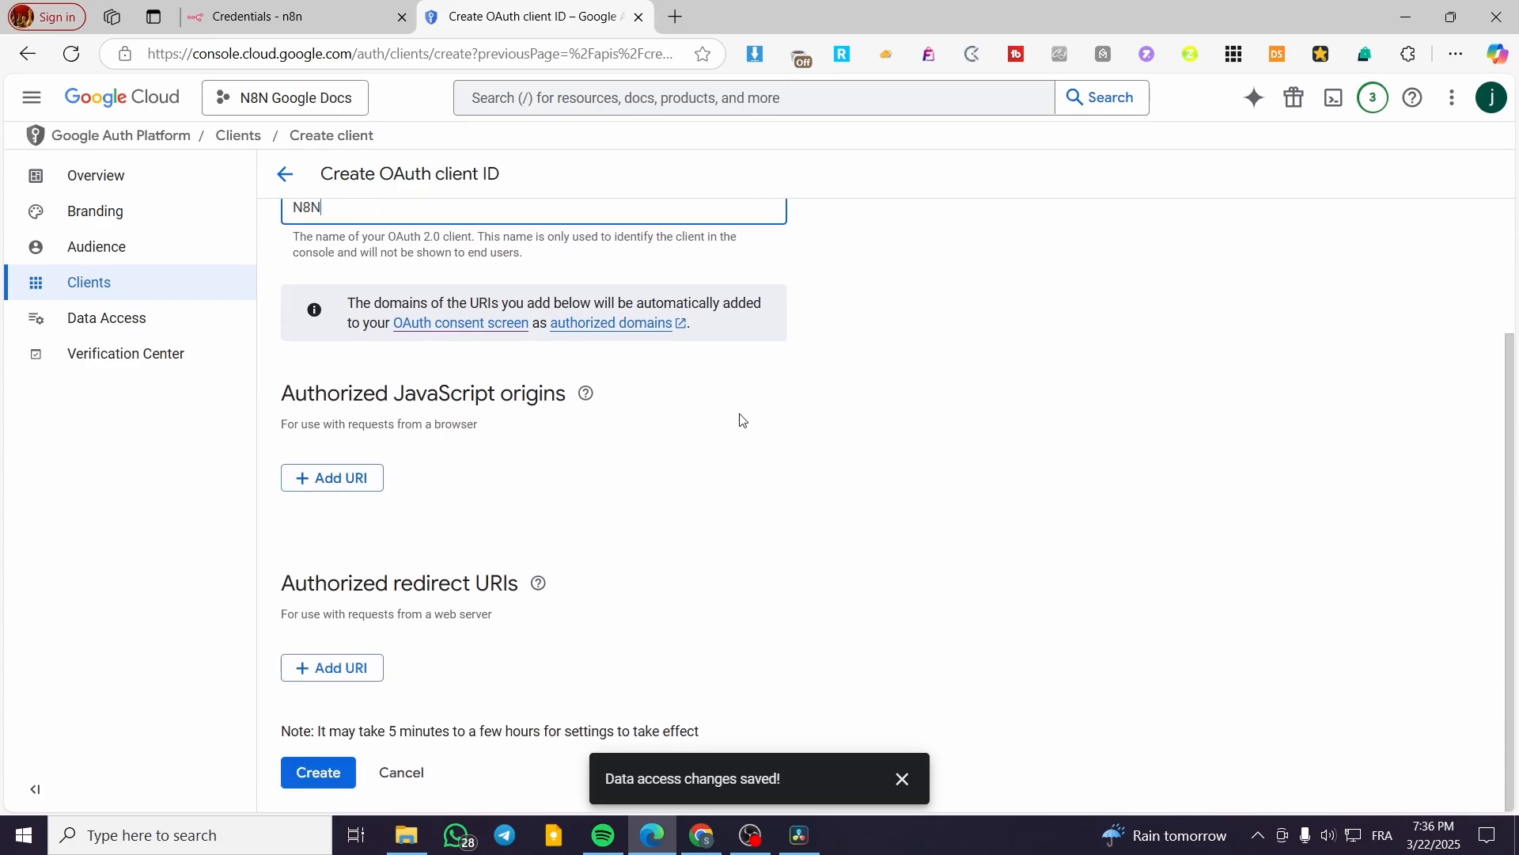
{"action": "left_click_drag", "start_coordinate": [282, 584], "coordinate": [524, 585]}
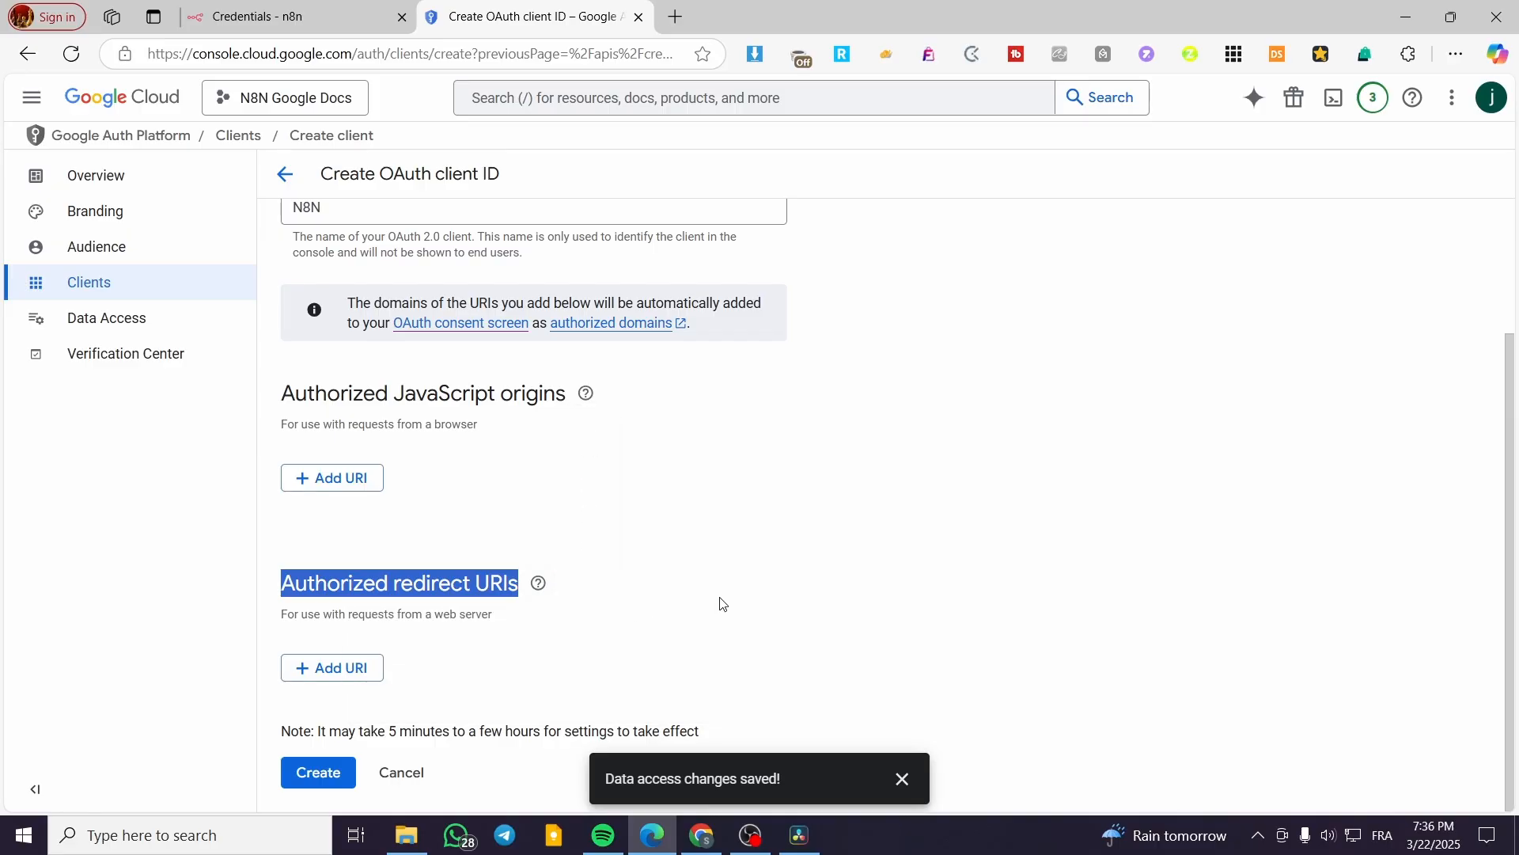
{"action": "left_click", "coordinate": [472, 641]}
{"action": "left_click", "coordinate": [354, 667]}
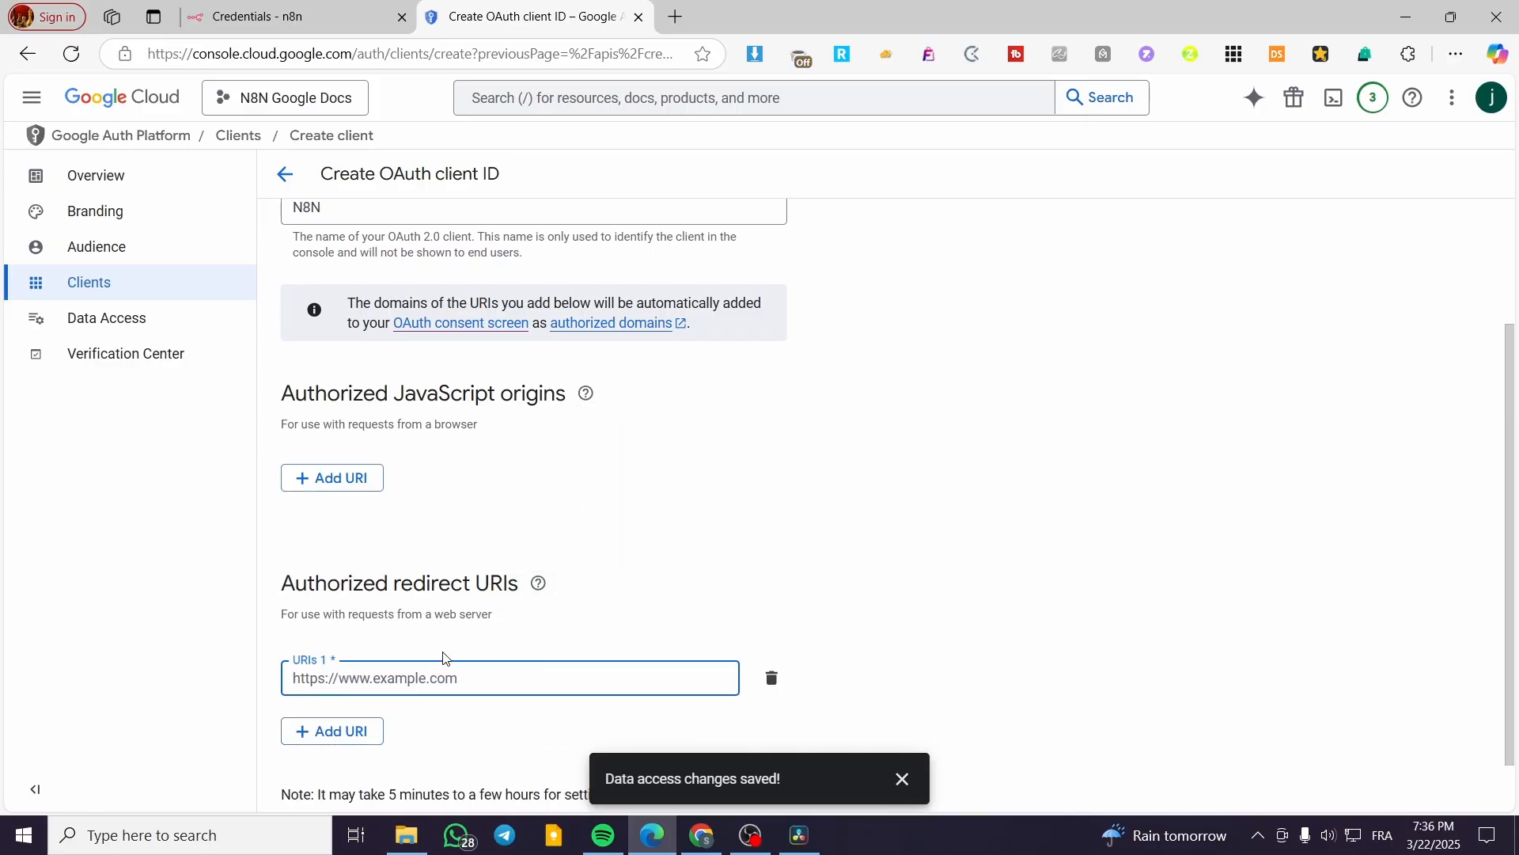
{"action": "left_click", "coordinate": [356, 7]}
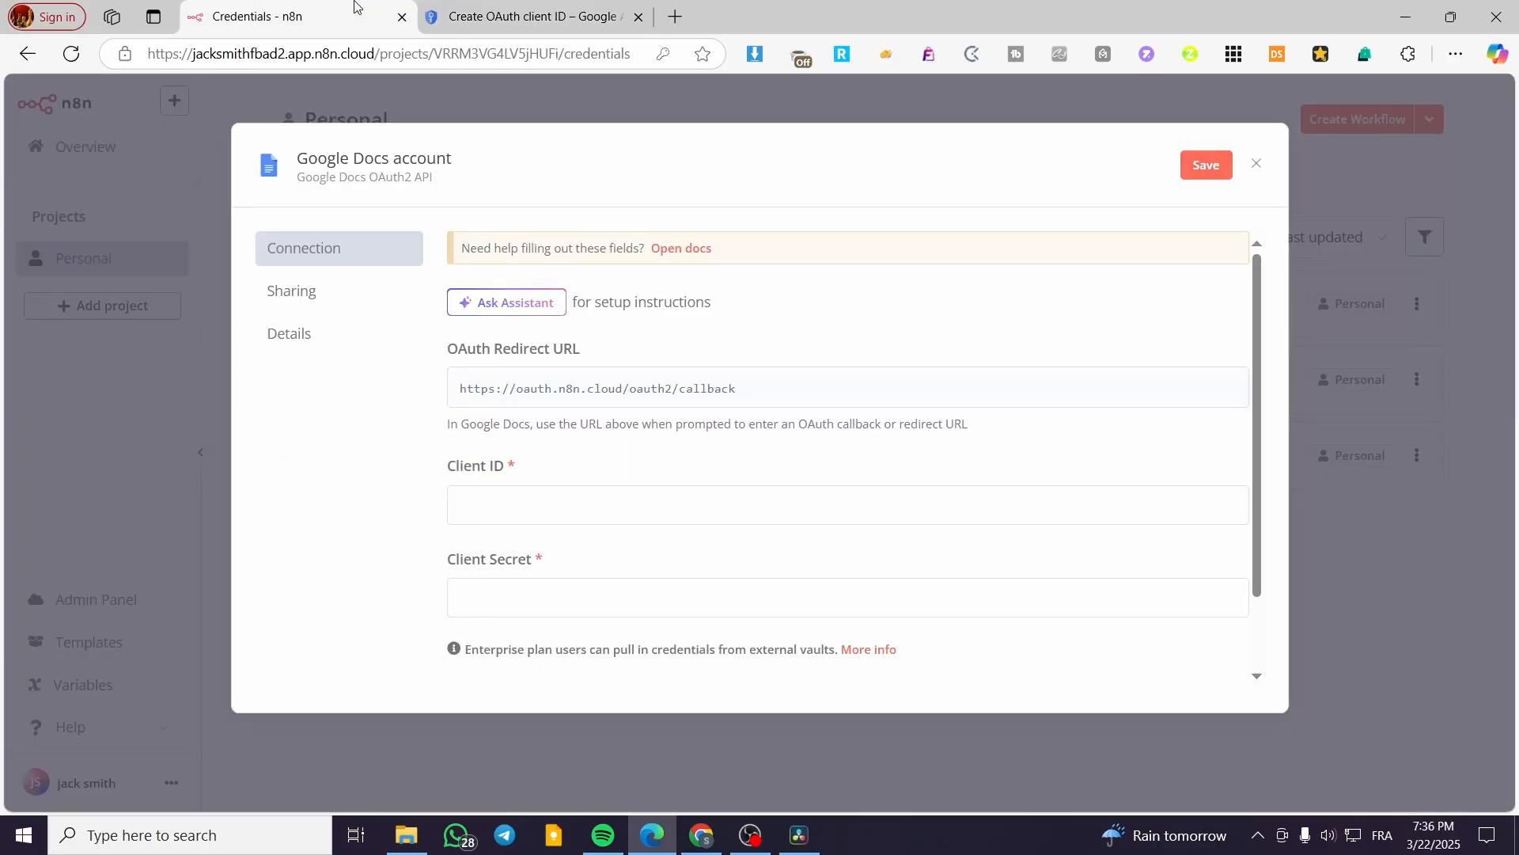
{"action": "left_click", "coordinate": [1211, 385]}
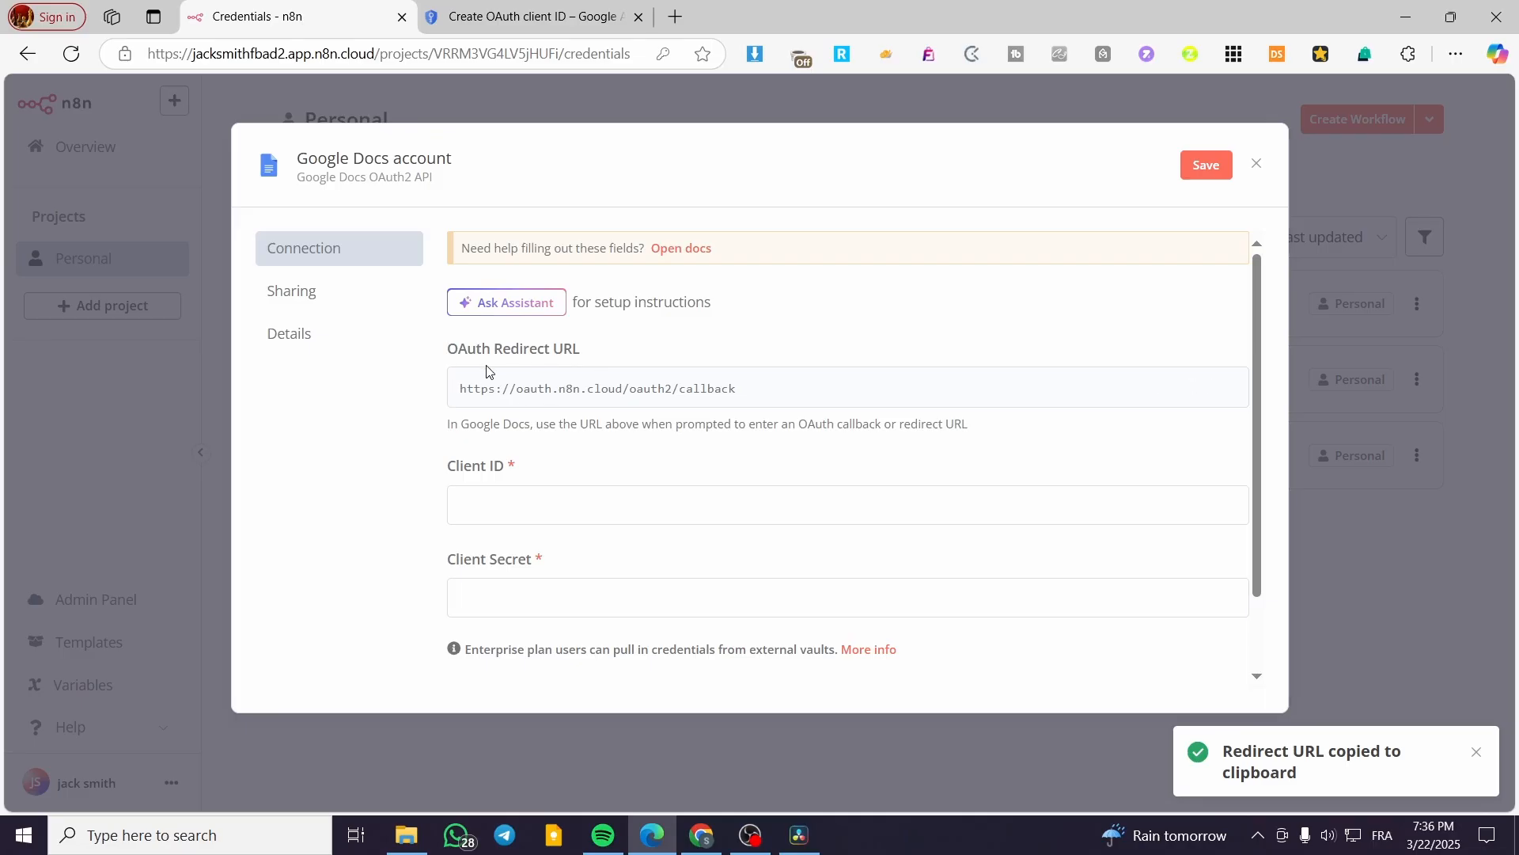
{"action": "left_click", "coordinate": [562, 8]}
{"action": "key", "text": "ctrl+v"}
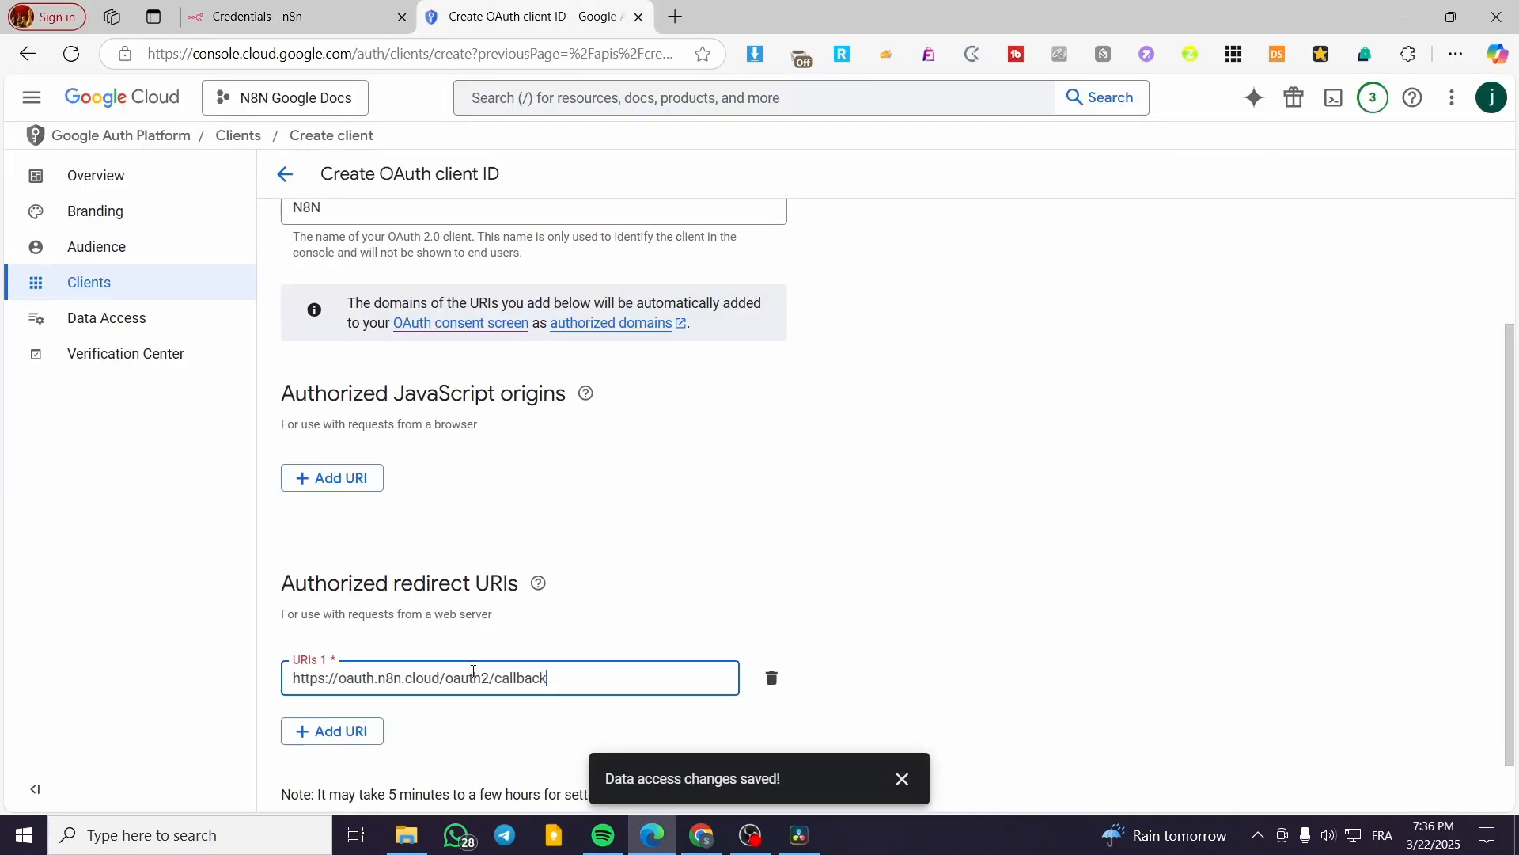
Create the N8N OAuth client and close the dialog with its client ID and secret
{"action": "scroll", "coordinate": [953, 606], "scroll_direction": "down", "scroll_amount": 1}
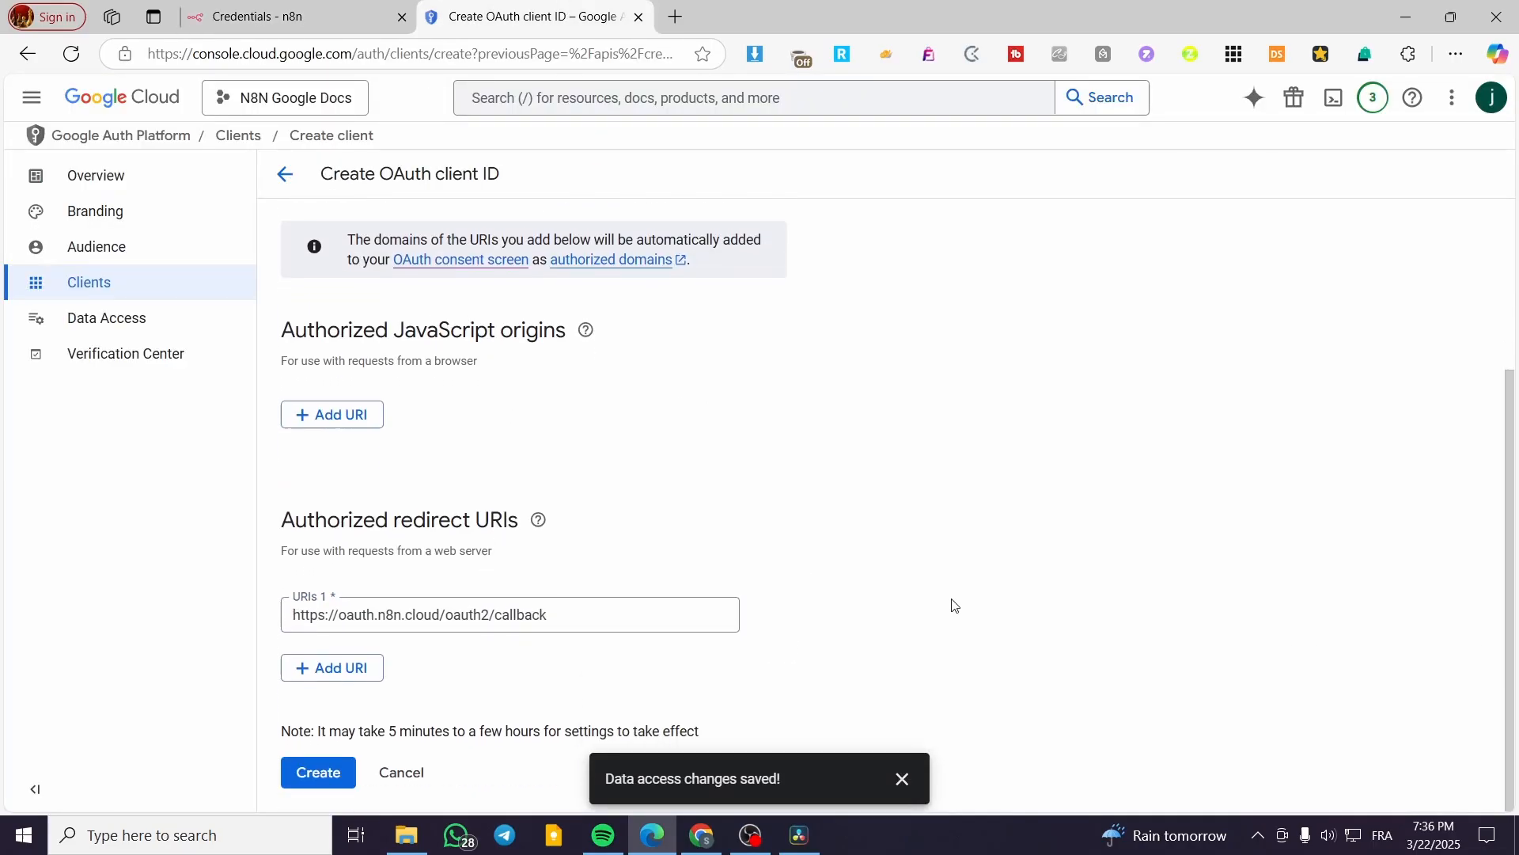
{"action": "left_click", "coordinate": [318, 772]}
{"action": "left_click", "coordinate": [901, 782]}
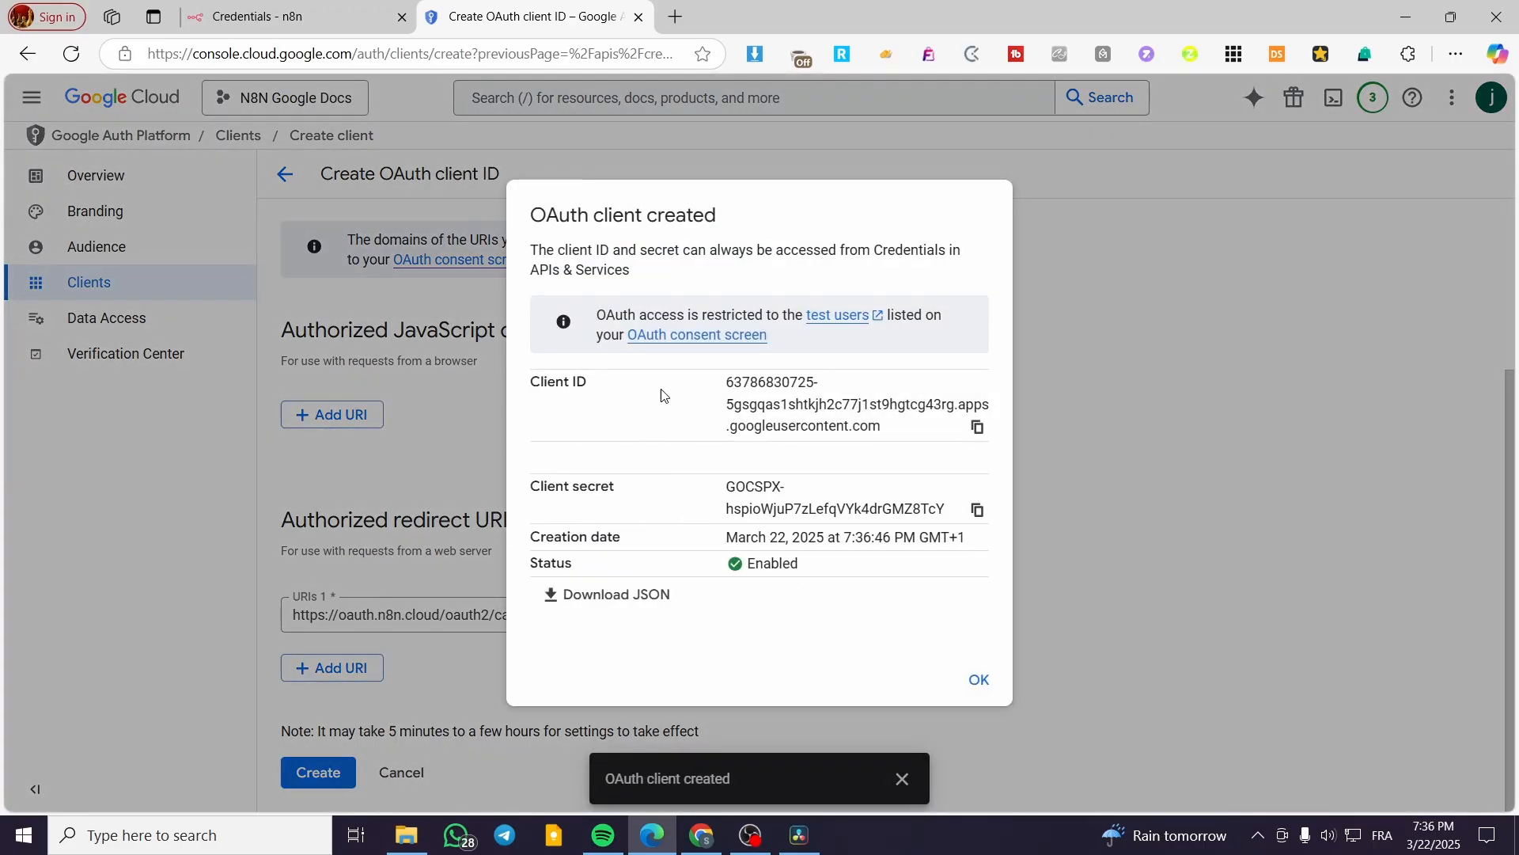
{"action": "left_click", "coordinate": [979, 682]}
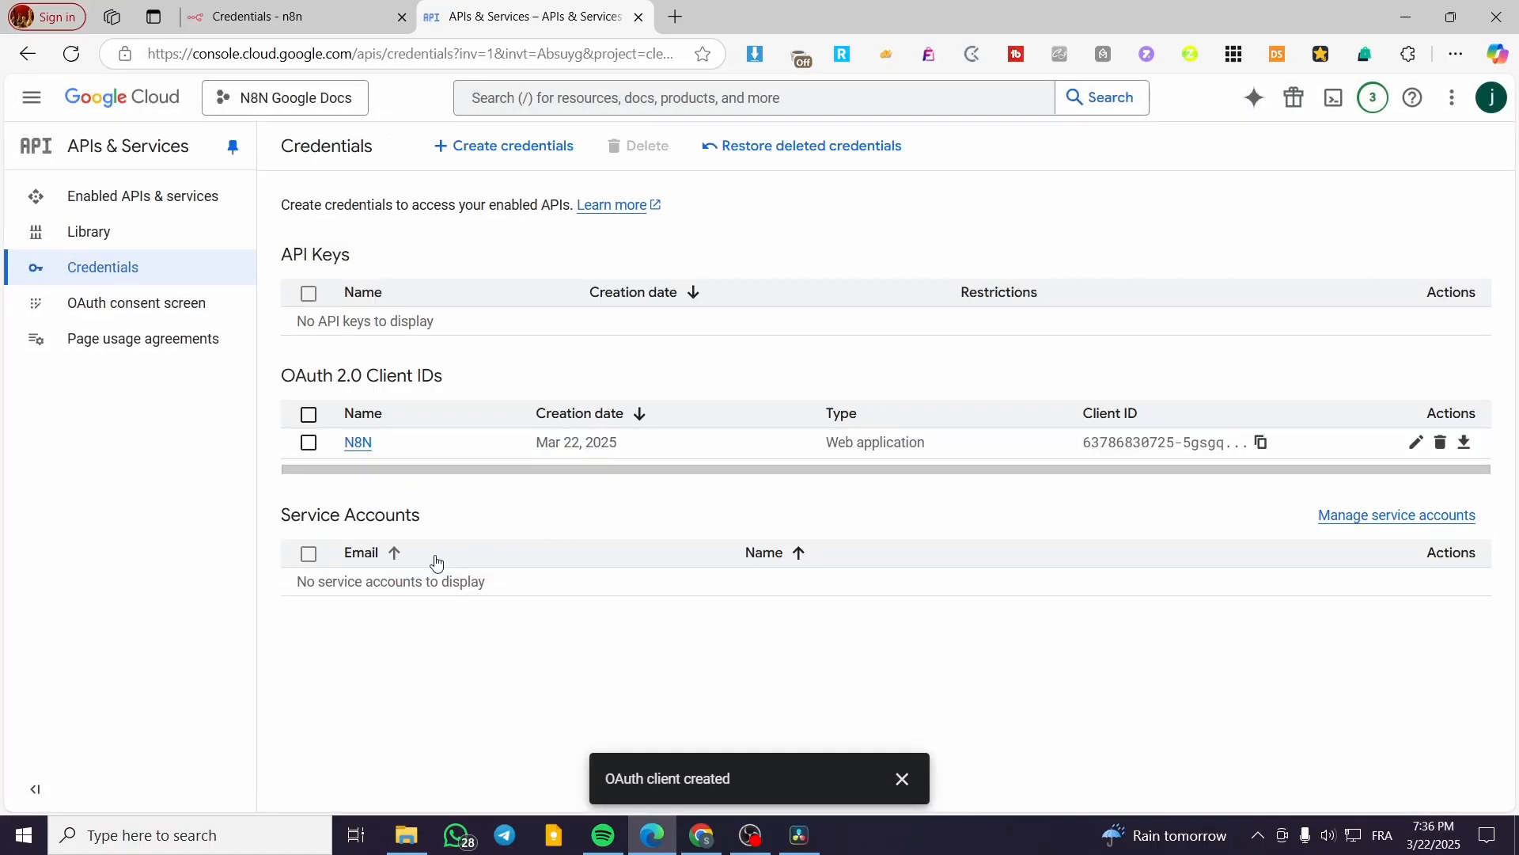
Review the Branding settings of the project's OAuth consent screen, including the app domain and authorized domains sections
{"action": "left_click", "coordinate": [133, 302]}
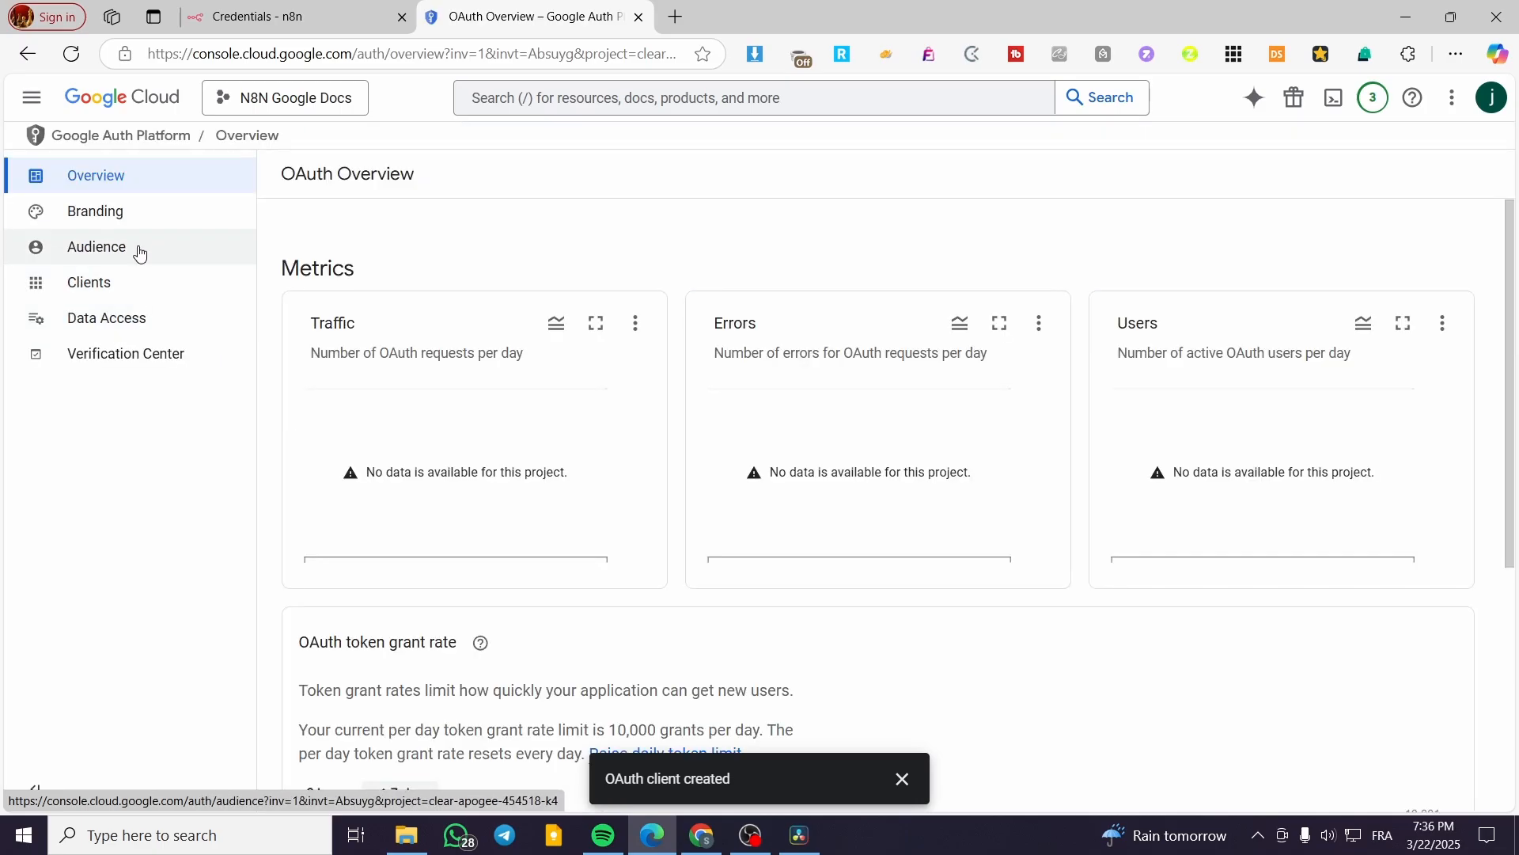
{"action": "left_click", "coordinate": [147, 212]}
{"action": "scroll", "coordinate": [1066, 503], "scroll_direction": "down", "scroll_amount": 6}
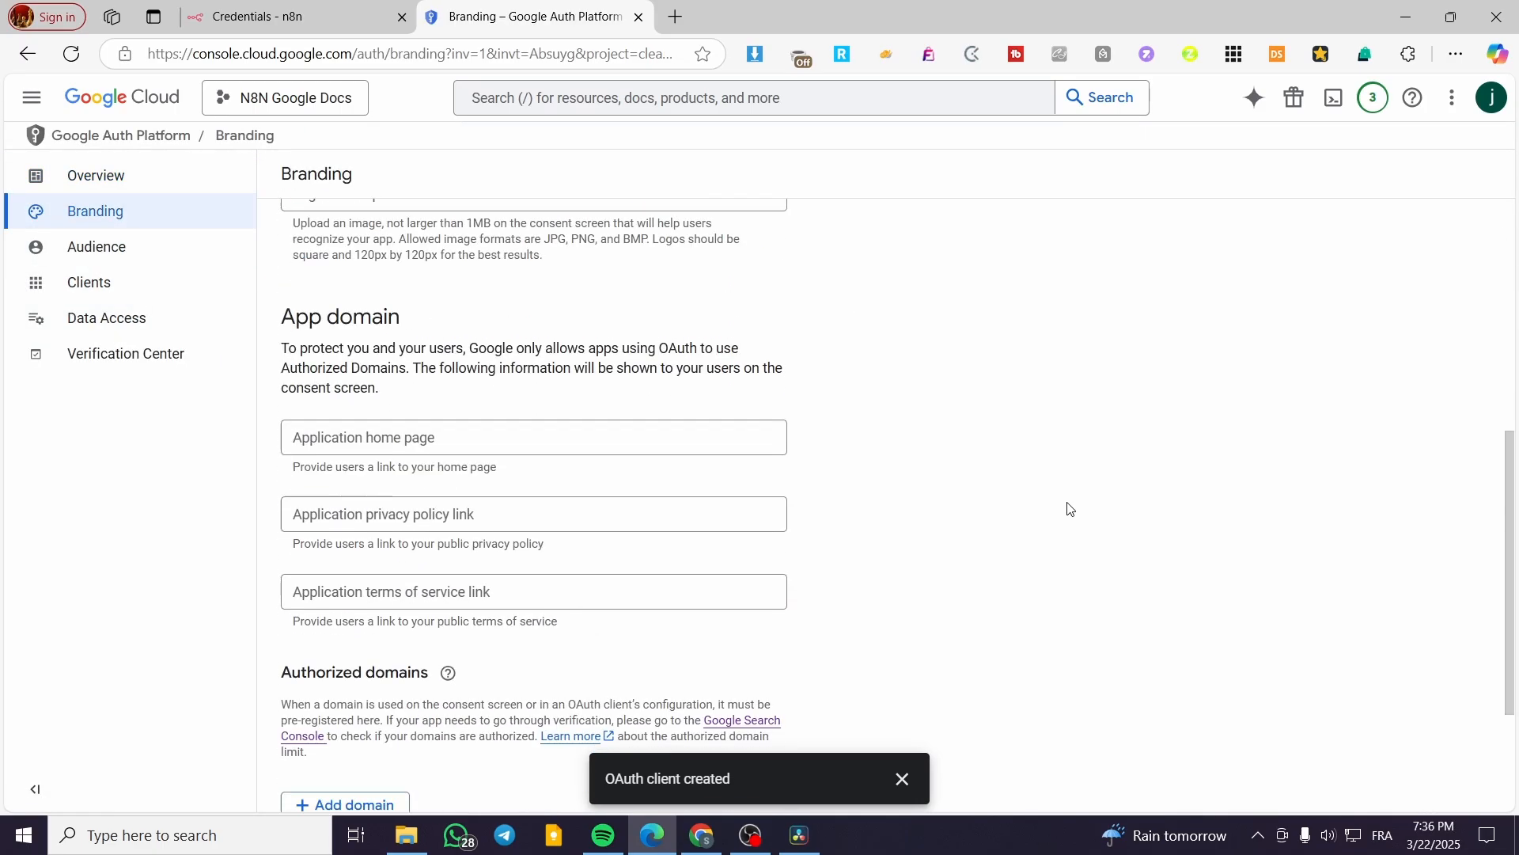
{"action": "scroll", "coordinate": [1066, 503], "scroll_direction": "down", "scroll_amount": 1}
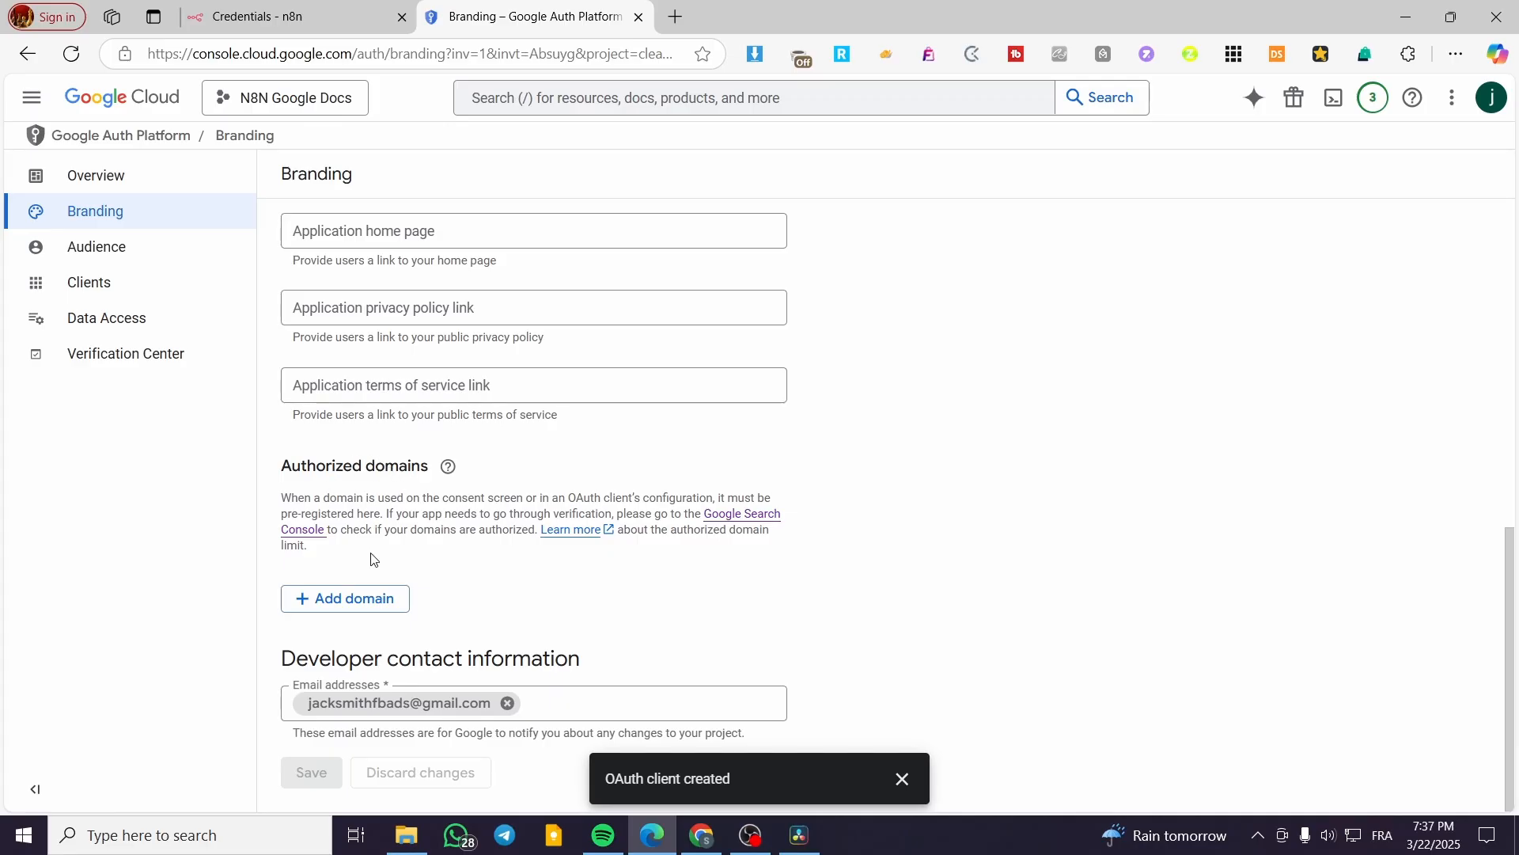
{"action": "scroll", "coordinate": [456, 547], "scroll_direction": "up", "scroll_amount": 9}
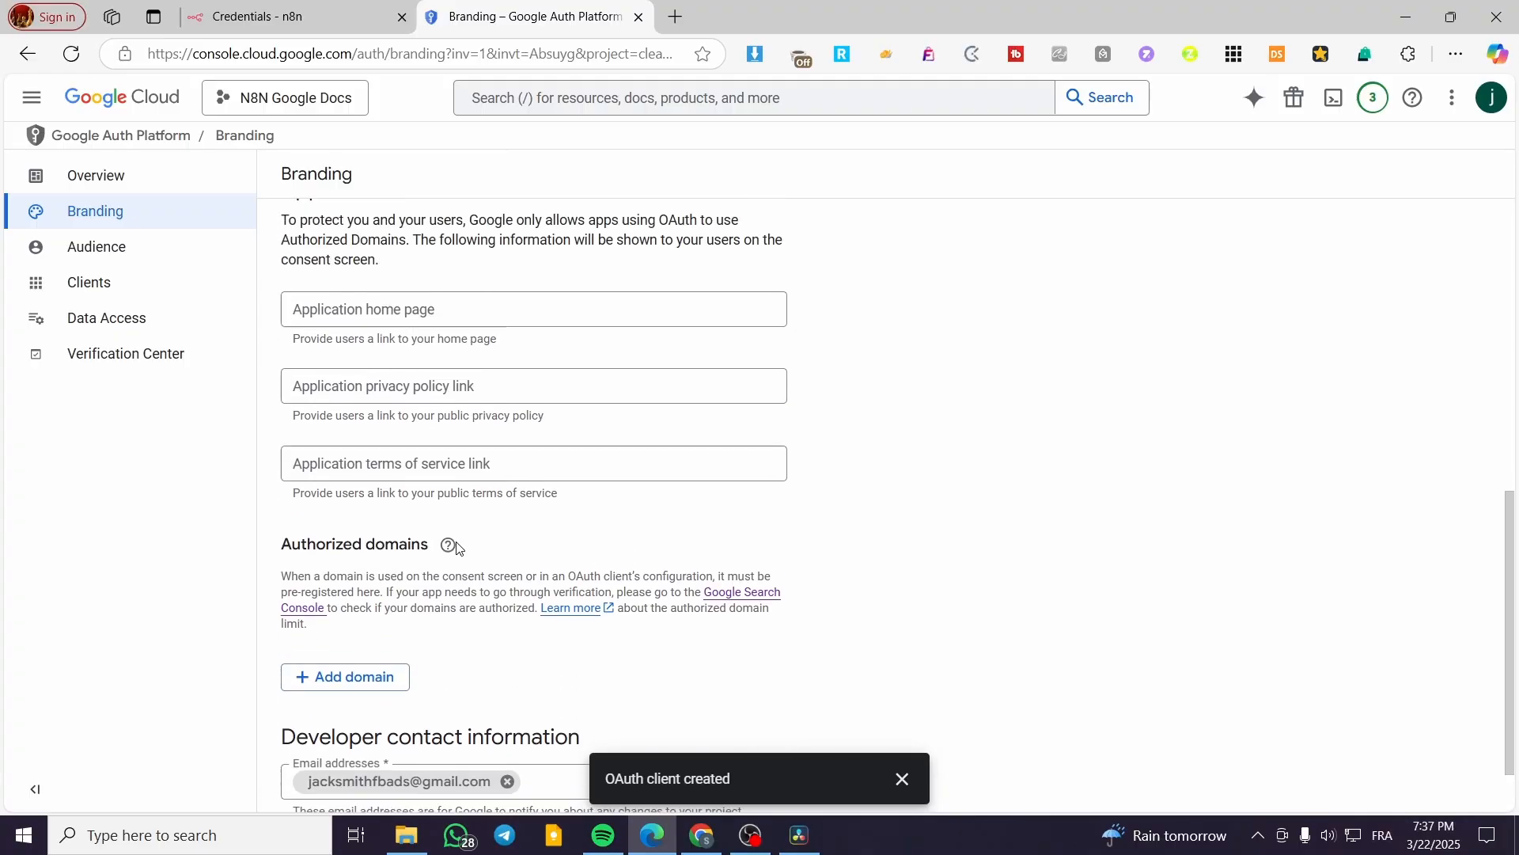
Show the N8N OAuth client's details under Clients and copy its client ID into the Client ID of the n8n Google Docs credential
{"action": "left_click", "coordinate": [141, 292]}
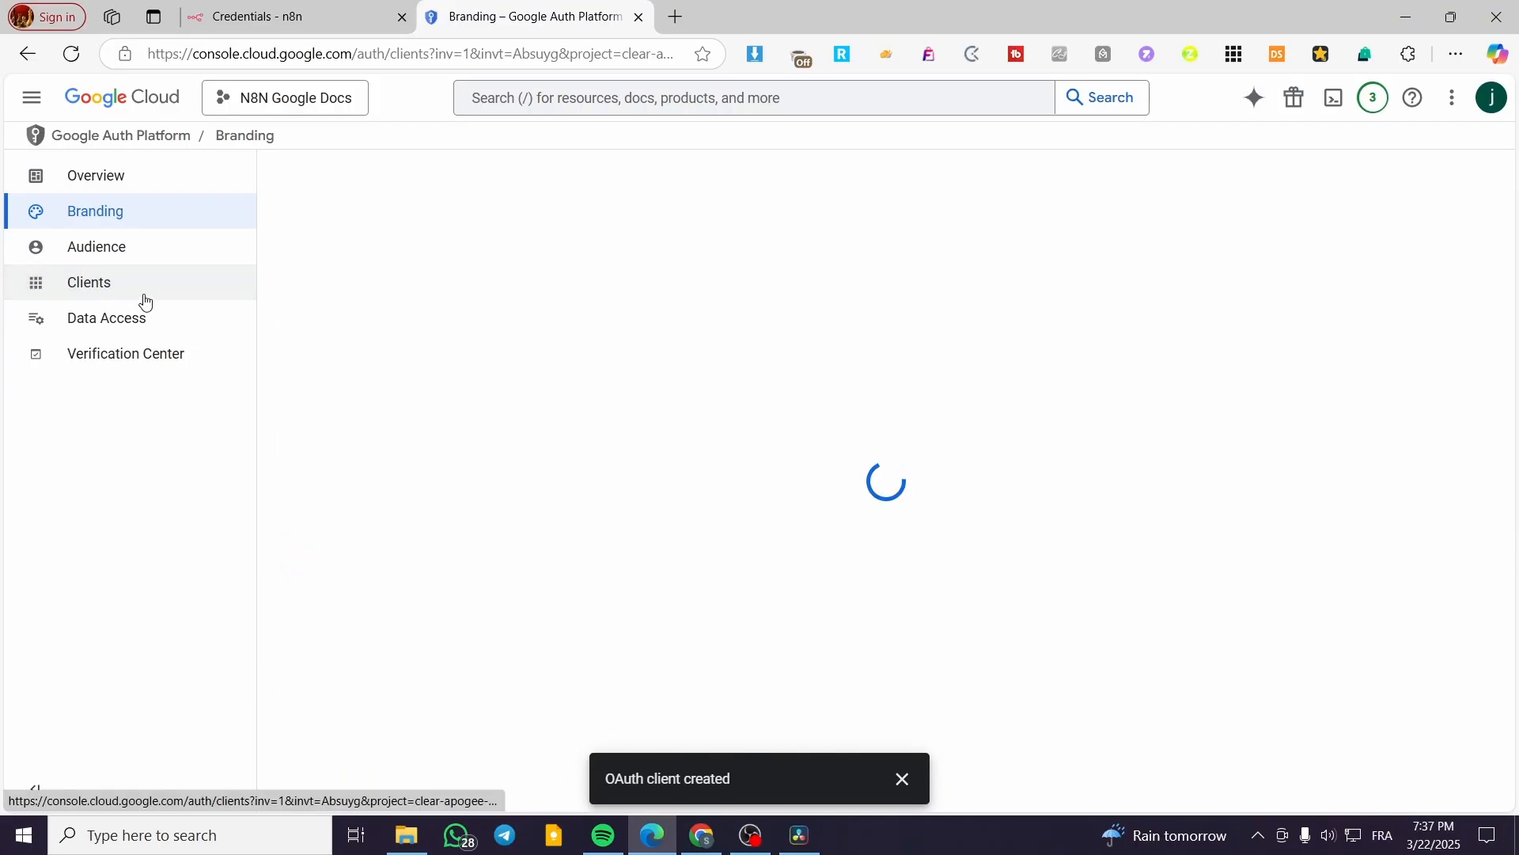
{"action": "left_click", "coordinate": [577, 316]}
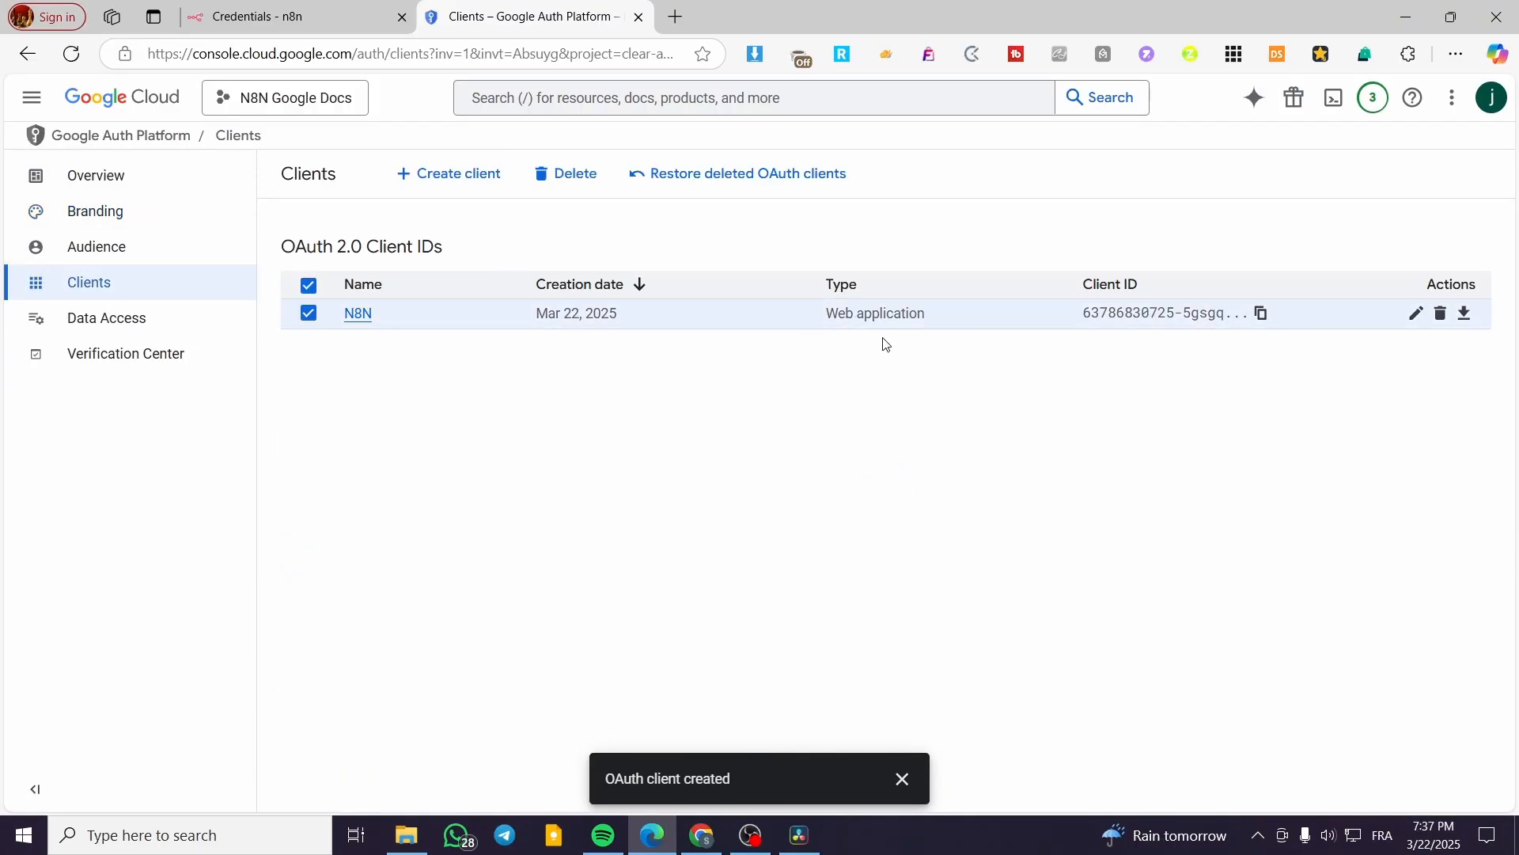
{"action": "left_click", "coordinate": [1468, 317]}
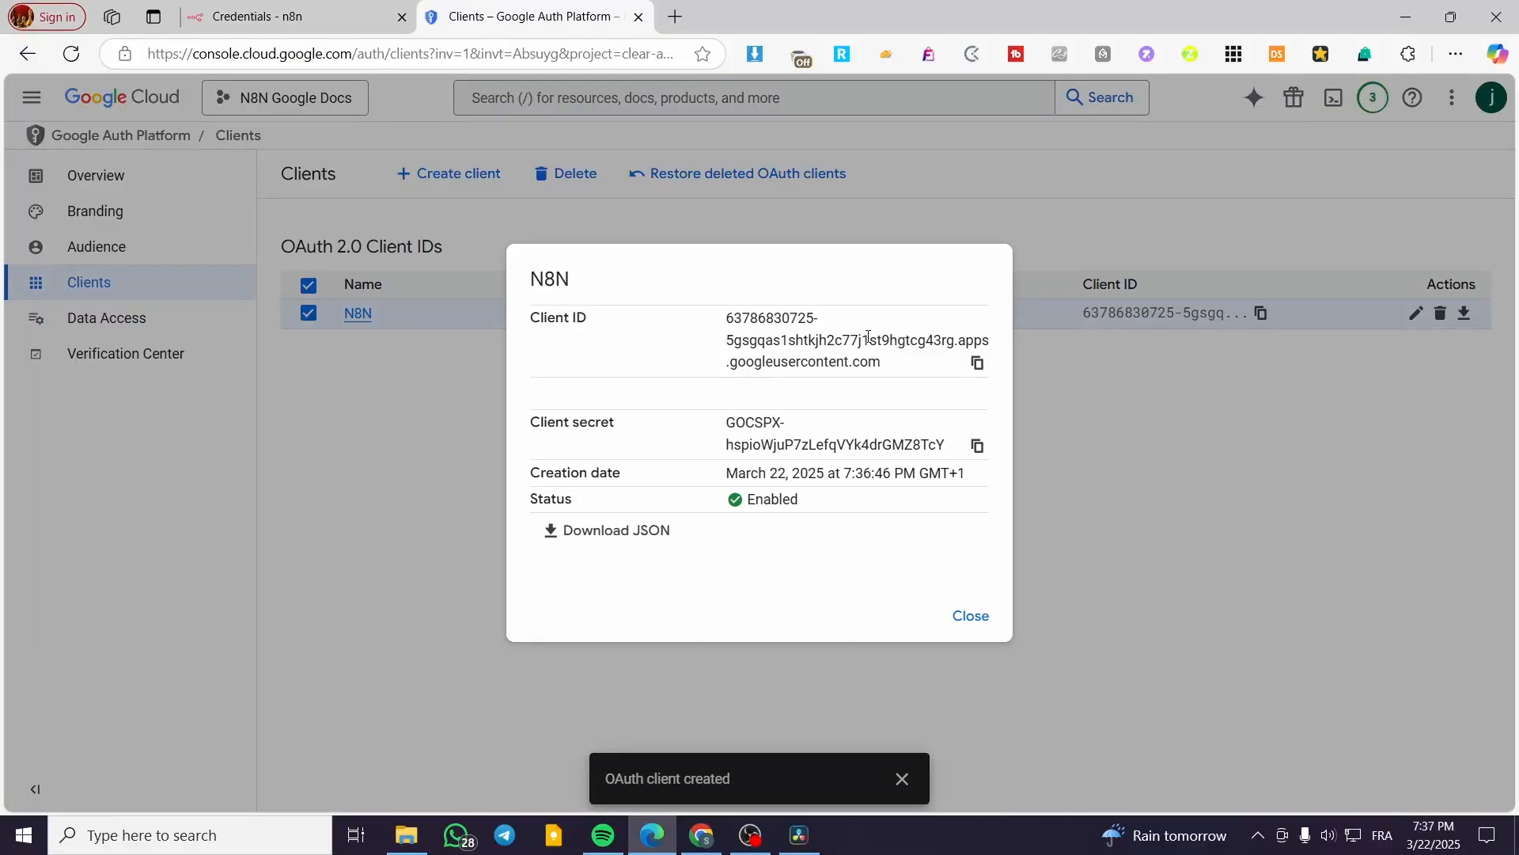
{"action": "left_click", "coordinate": [978, 362]}
{"action": "left_click", "coordinate": [277, 15]}
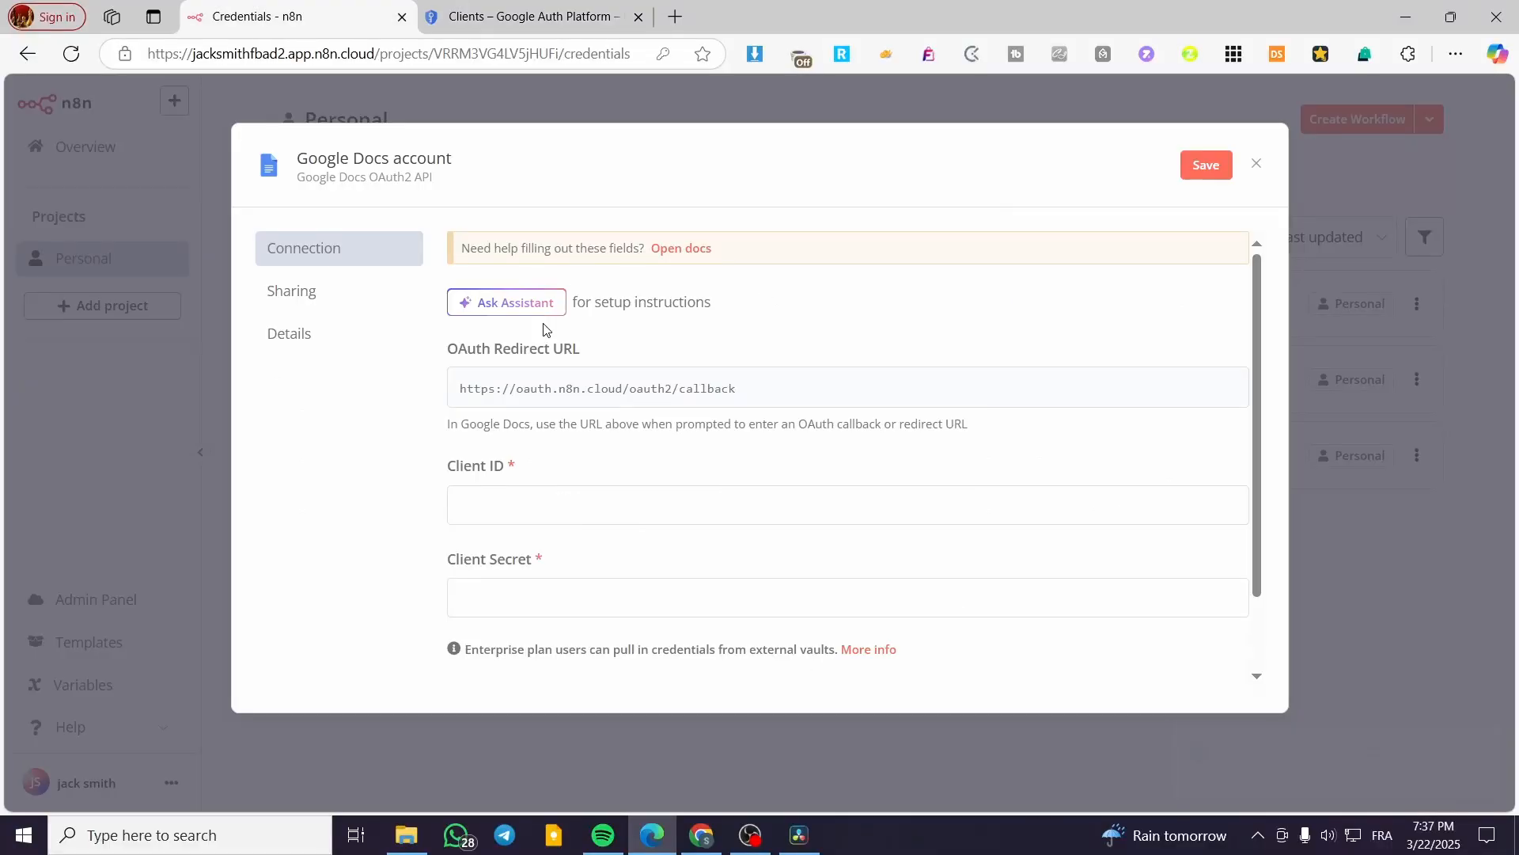
{"action": "left_click", "coordinate": [665, 504]}
{"action": "key", "text": "ctrl+v"}
Copy the N8N client's secret into the Client Secret of the n8n Google Docs credential, and try to sign in with Google
{"action": "left_click", "coordinate": [654, 597]}
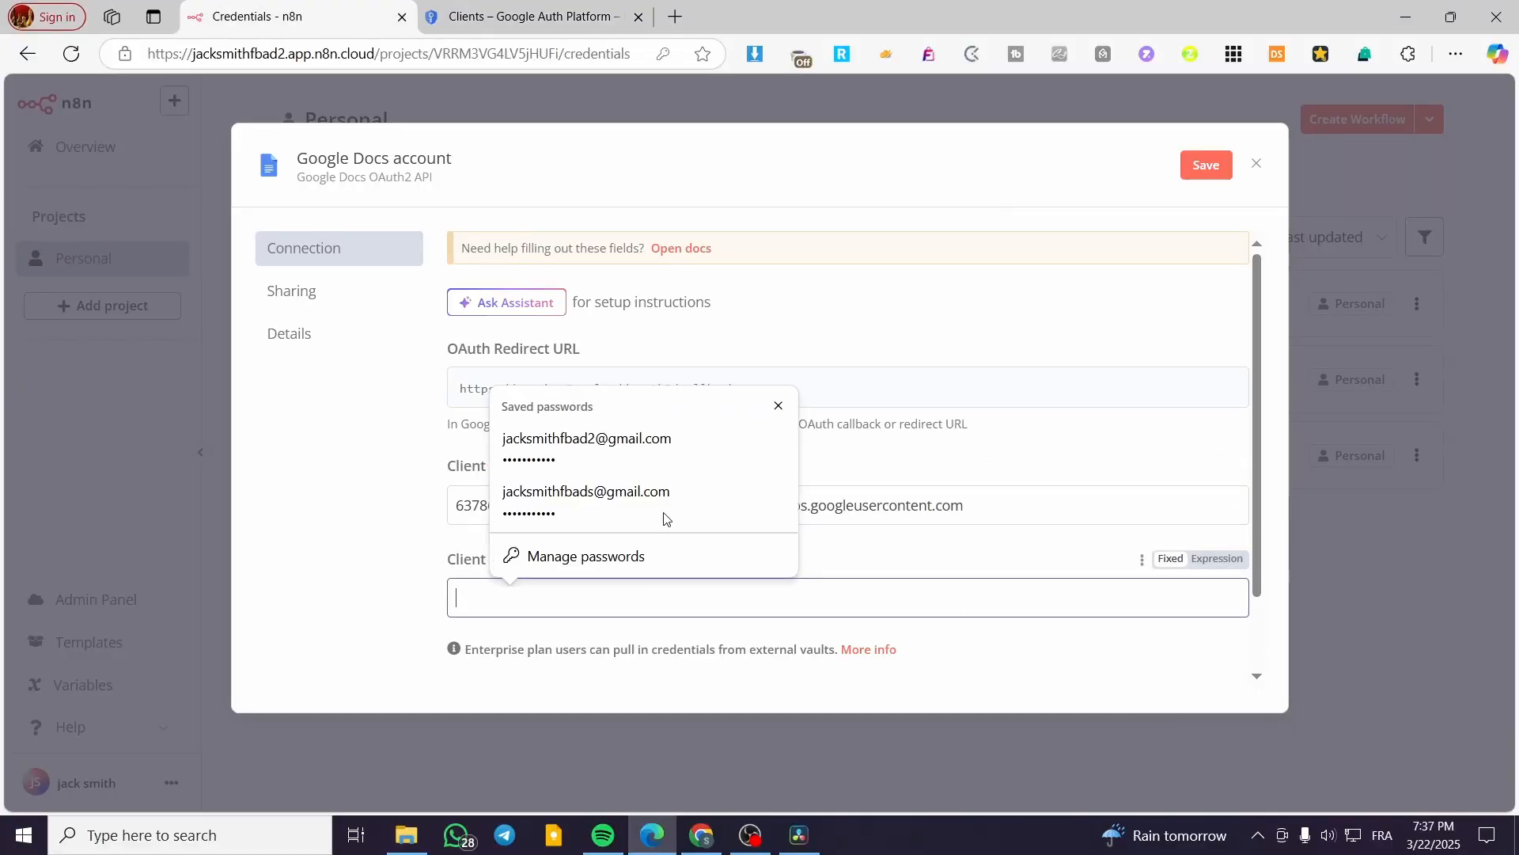
{"action": "key", "text": "ctrl+Tab"}
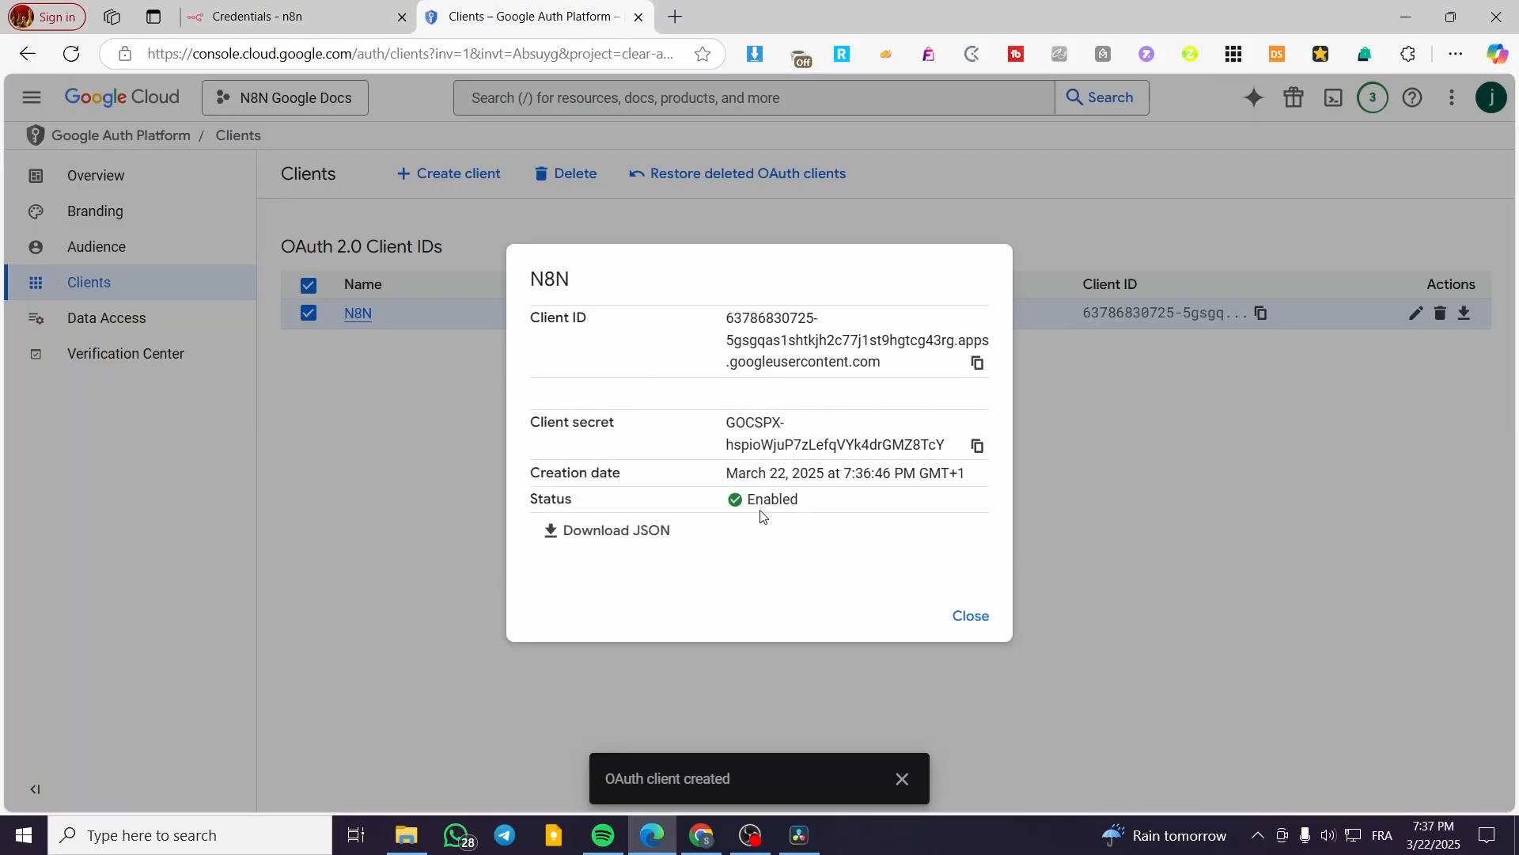
{"action": "left_click", "coordinate": [978, 445]}
{"action": "key", "text": "ctrl+Tab"}
{"action": "key", "text": "ctrl+v"}
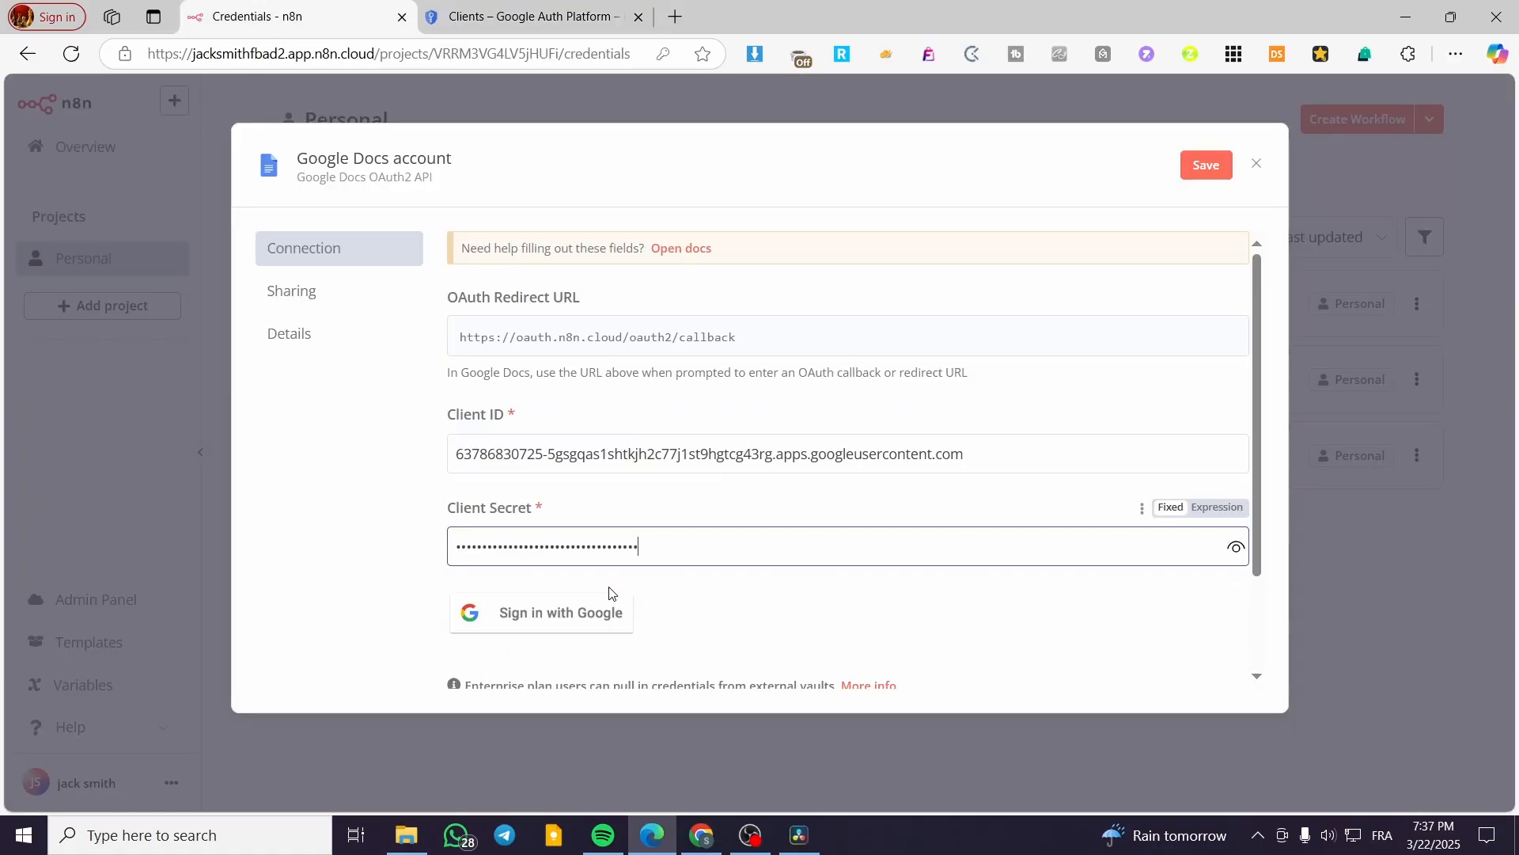
{"action": "left_click", "coordinate": [552, 632]}
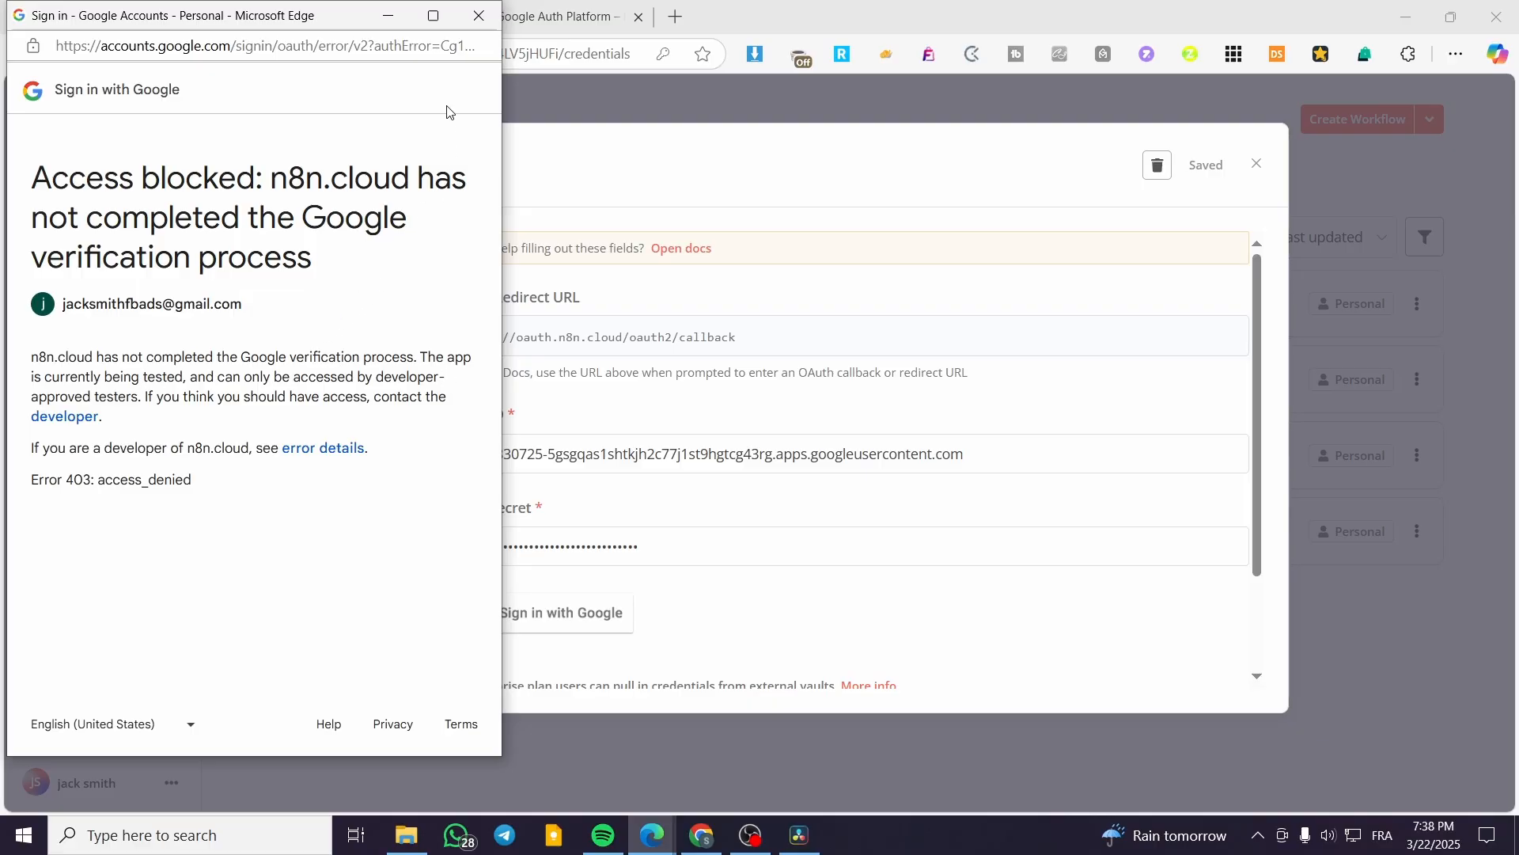
{"action": "left_click", "coordinate": [478, 16]}
Publish the app to production from the Audience settings of the Google Auth Platform
{"action": "left_click", "coordinate": [532, 16]}
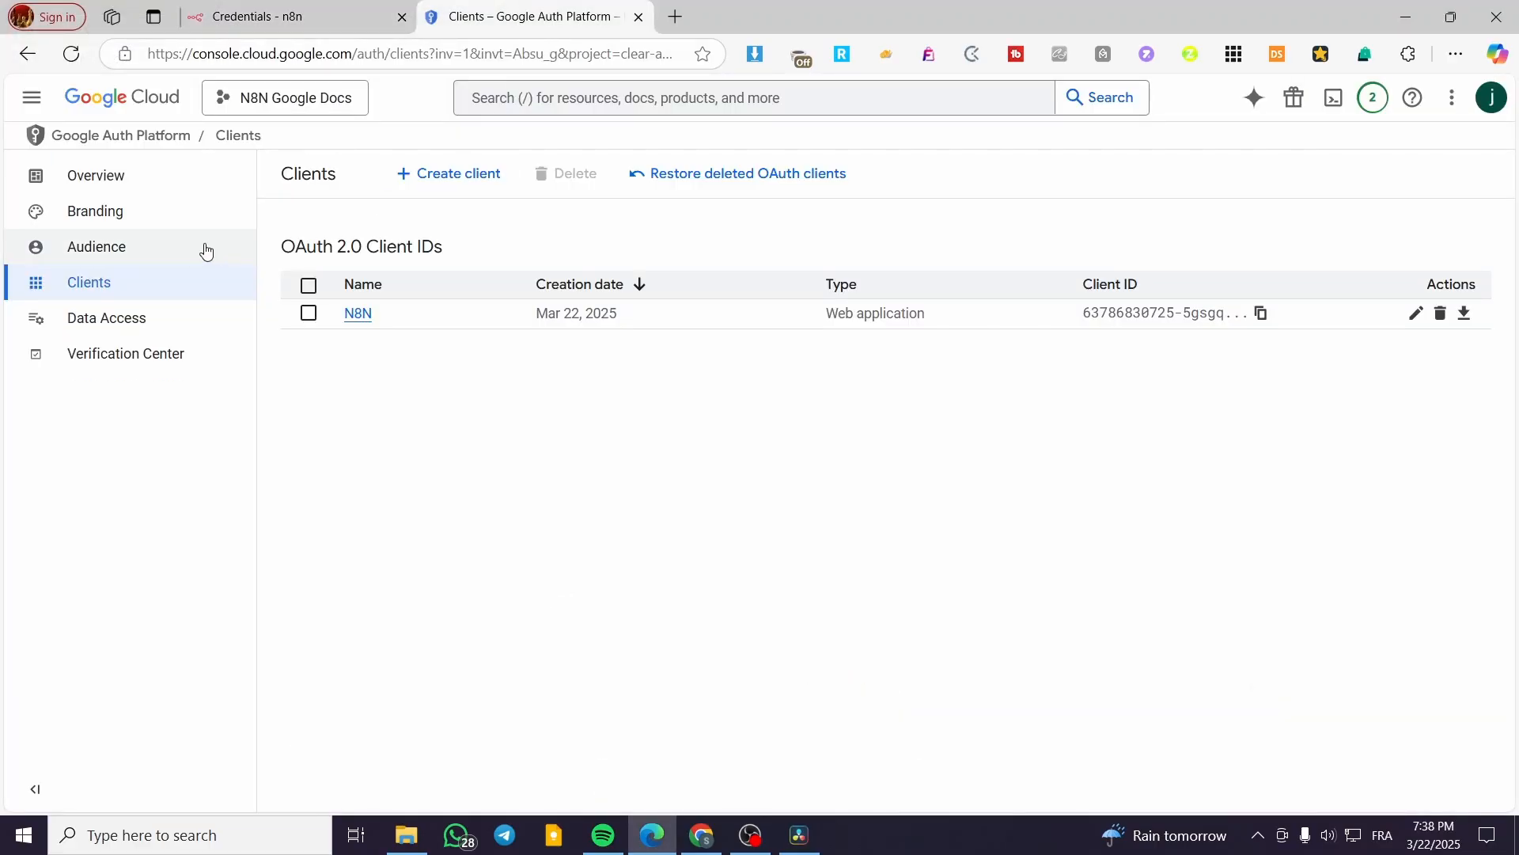
{"action": "left_click", "coordinate": [155, 249]}
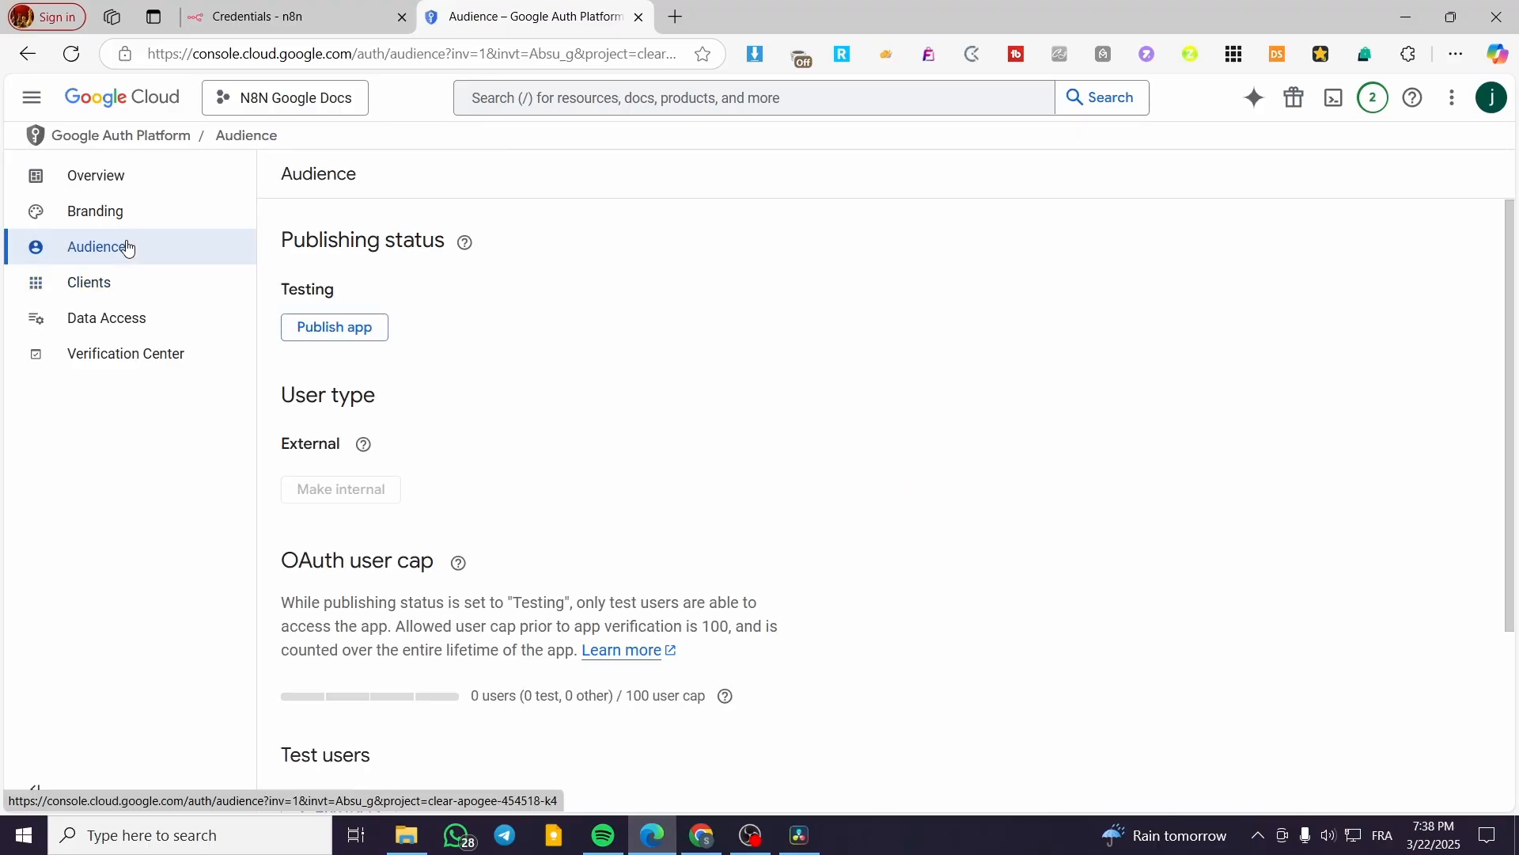
{"action": "left_click", "coordinate": [331, 331]}
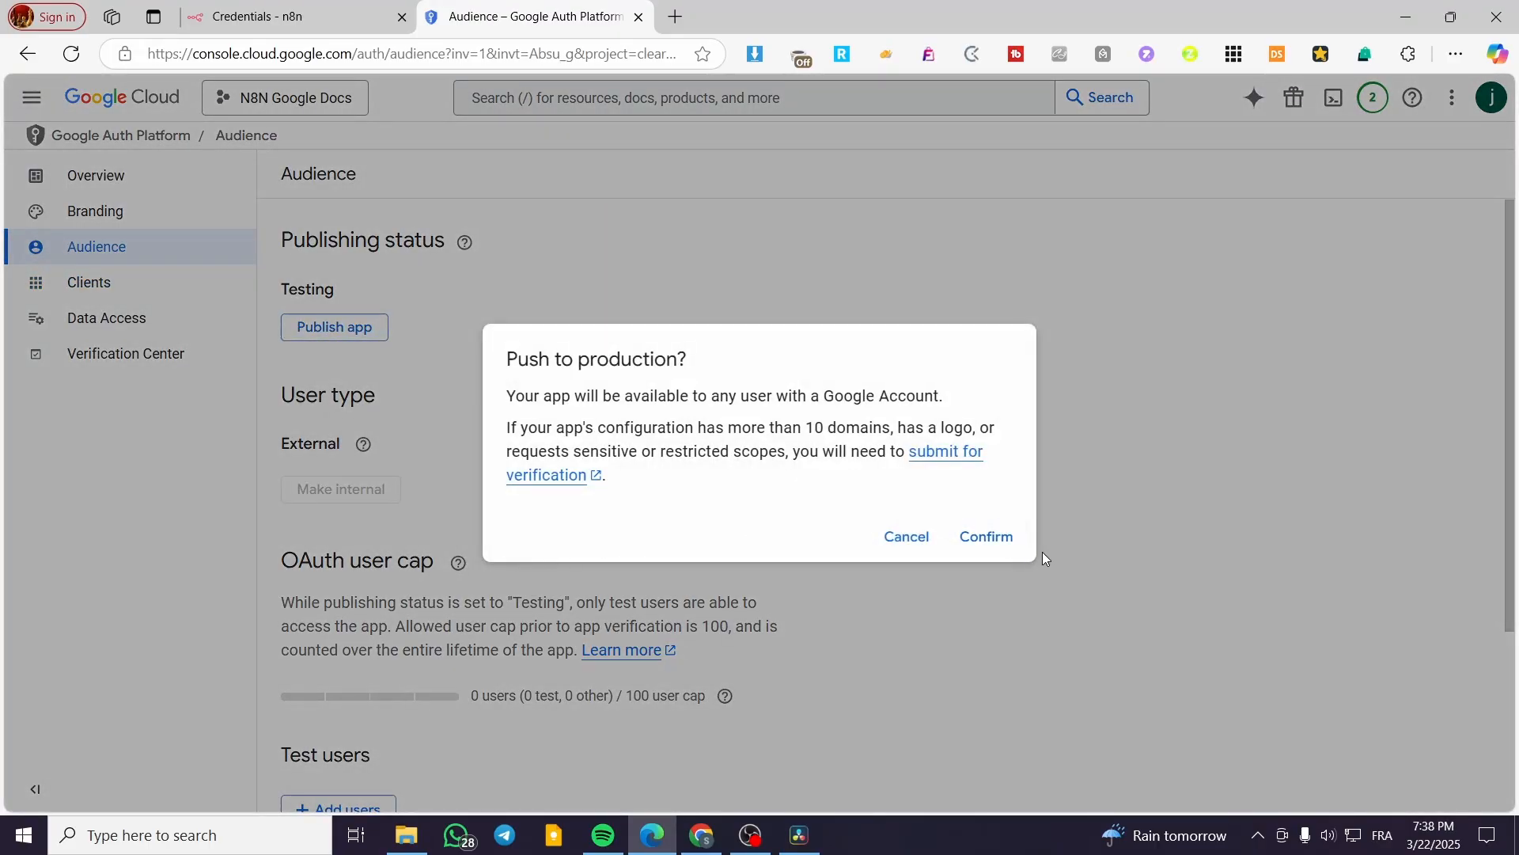
{"action": "left_click", "coordinate": [998, 536]}
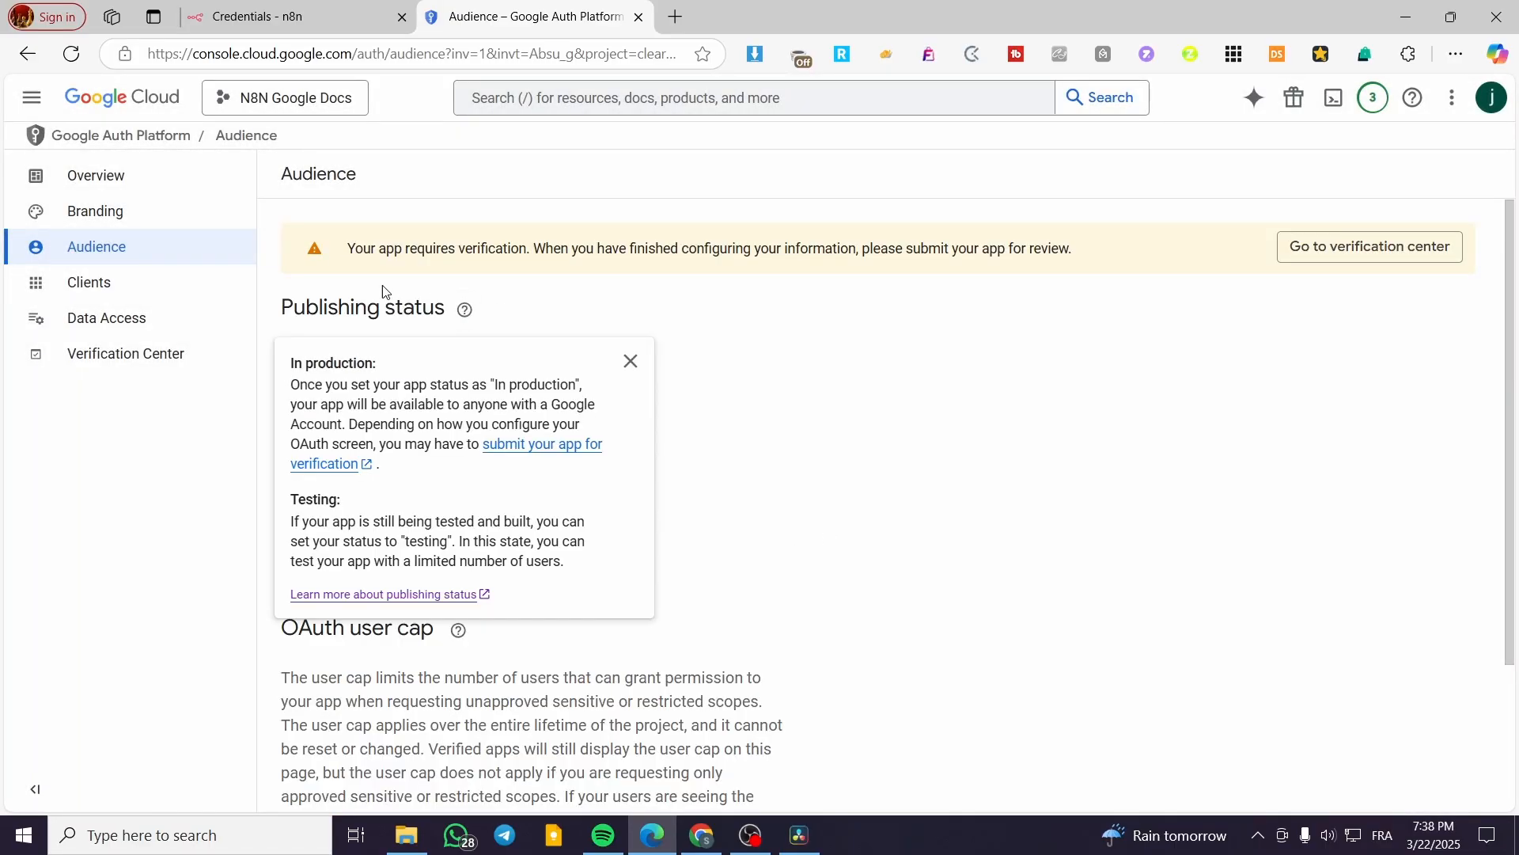
Start preparing the app for verification and go to the missing home page and privacy policy links in its Branding settings
{"action": "left_click", "coordinate": [1361, 255]}
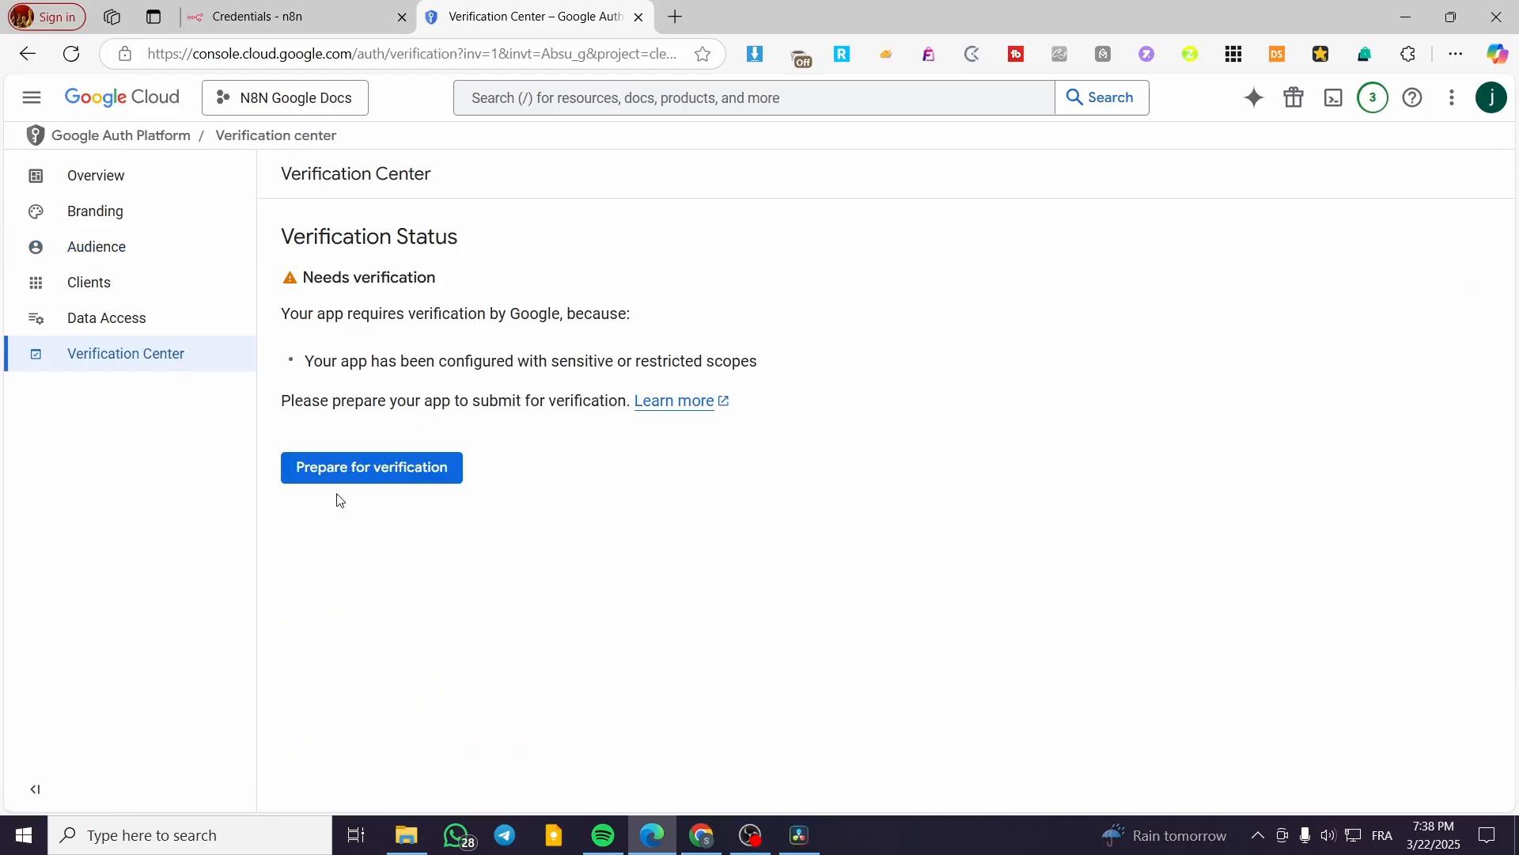
{"action": "left_click", "coordinate": [309, 468]}
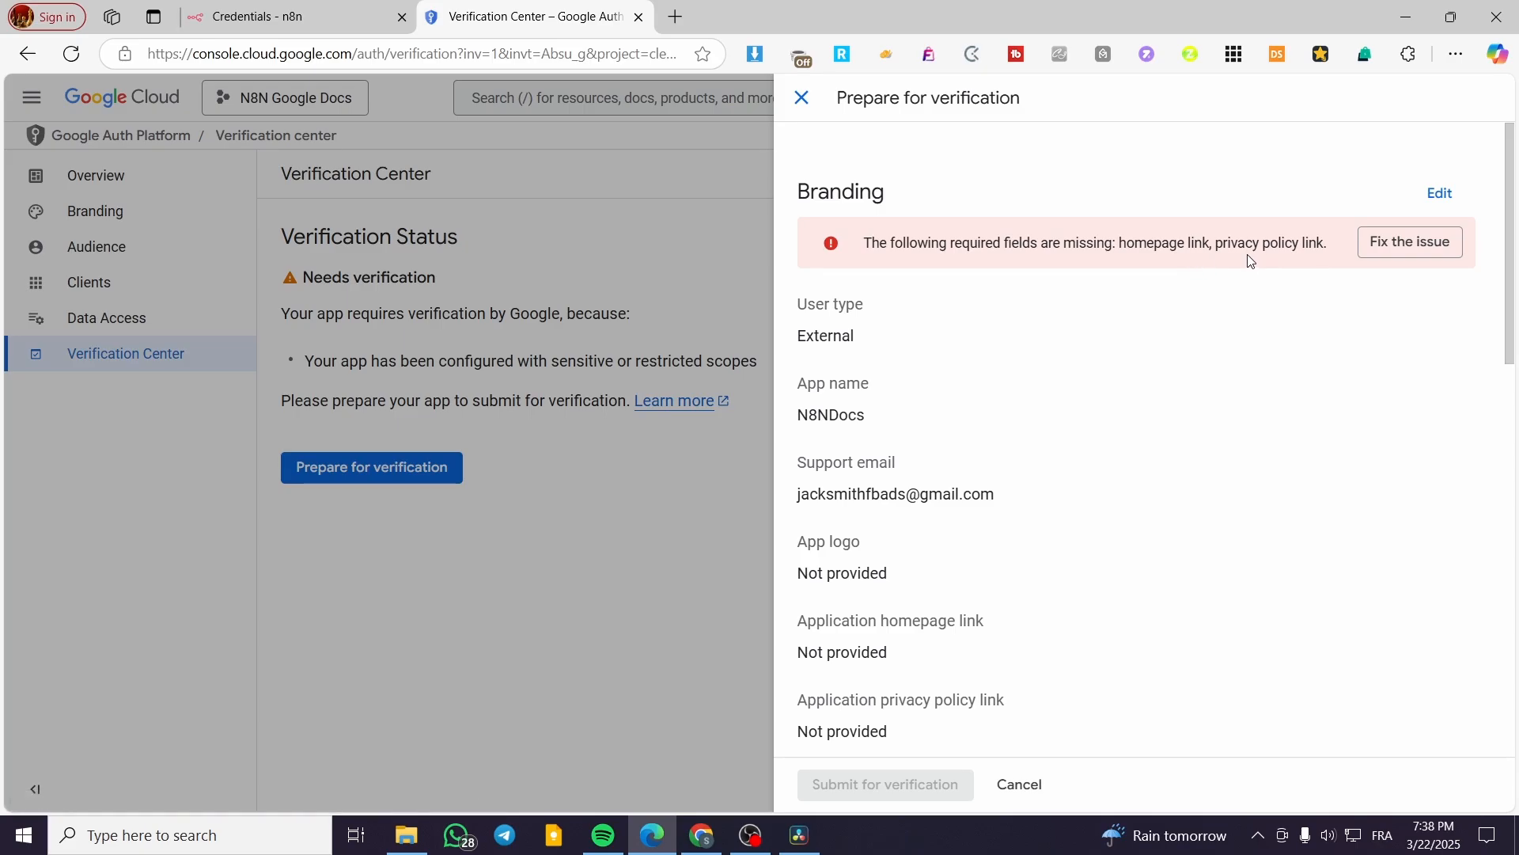
{"action": "left_click", "coordinate": [1415, 245]}
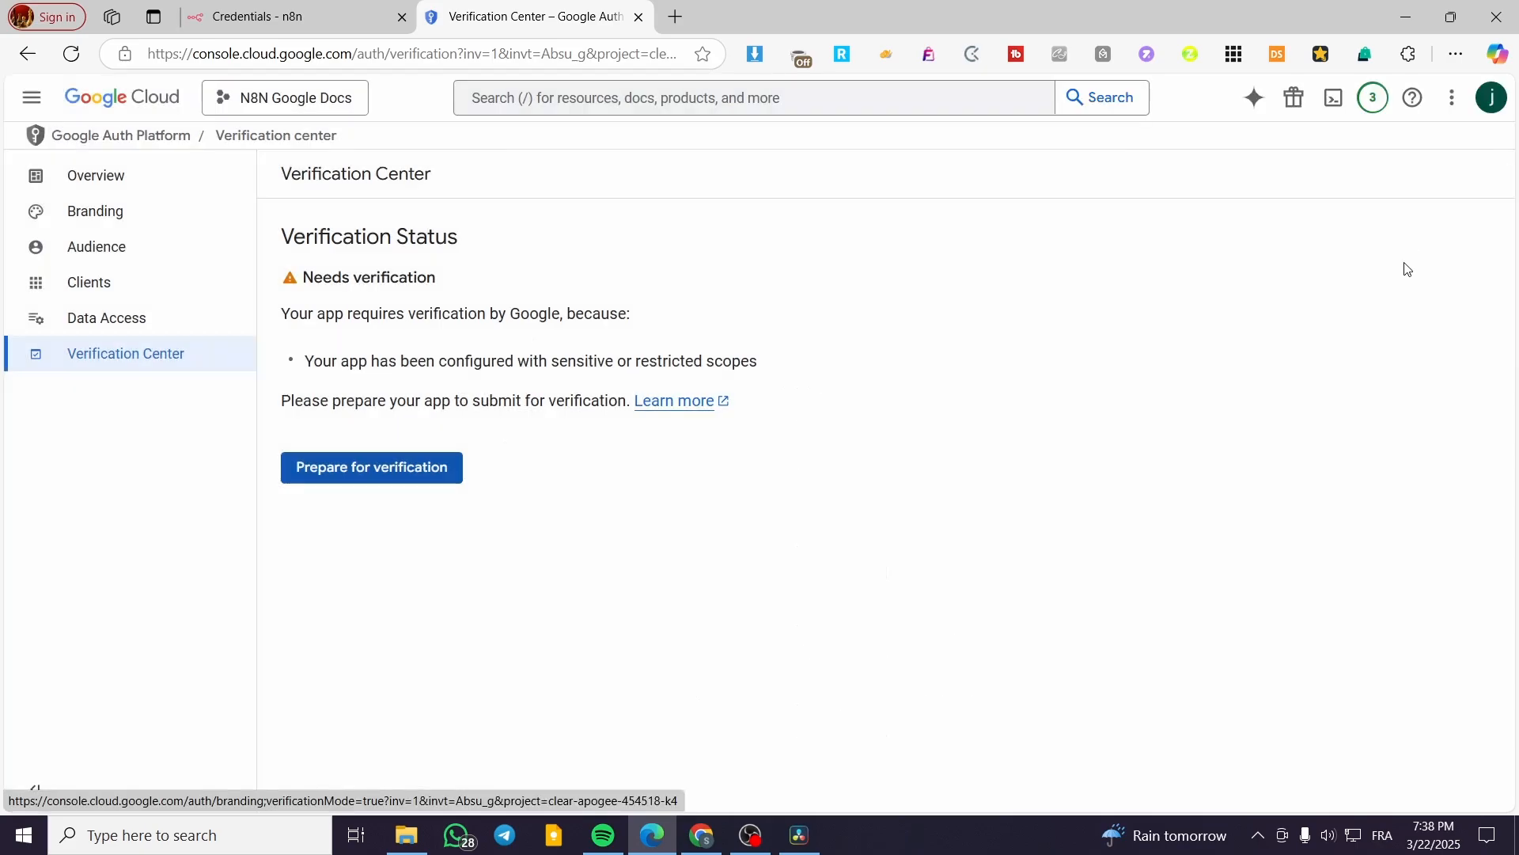
{"action": "scroll", "coordinate": [459, 506], "scroll_direction": "down", "scroll_amount": 6}
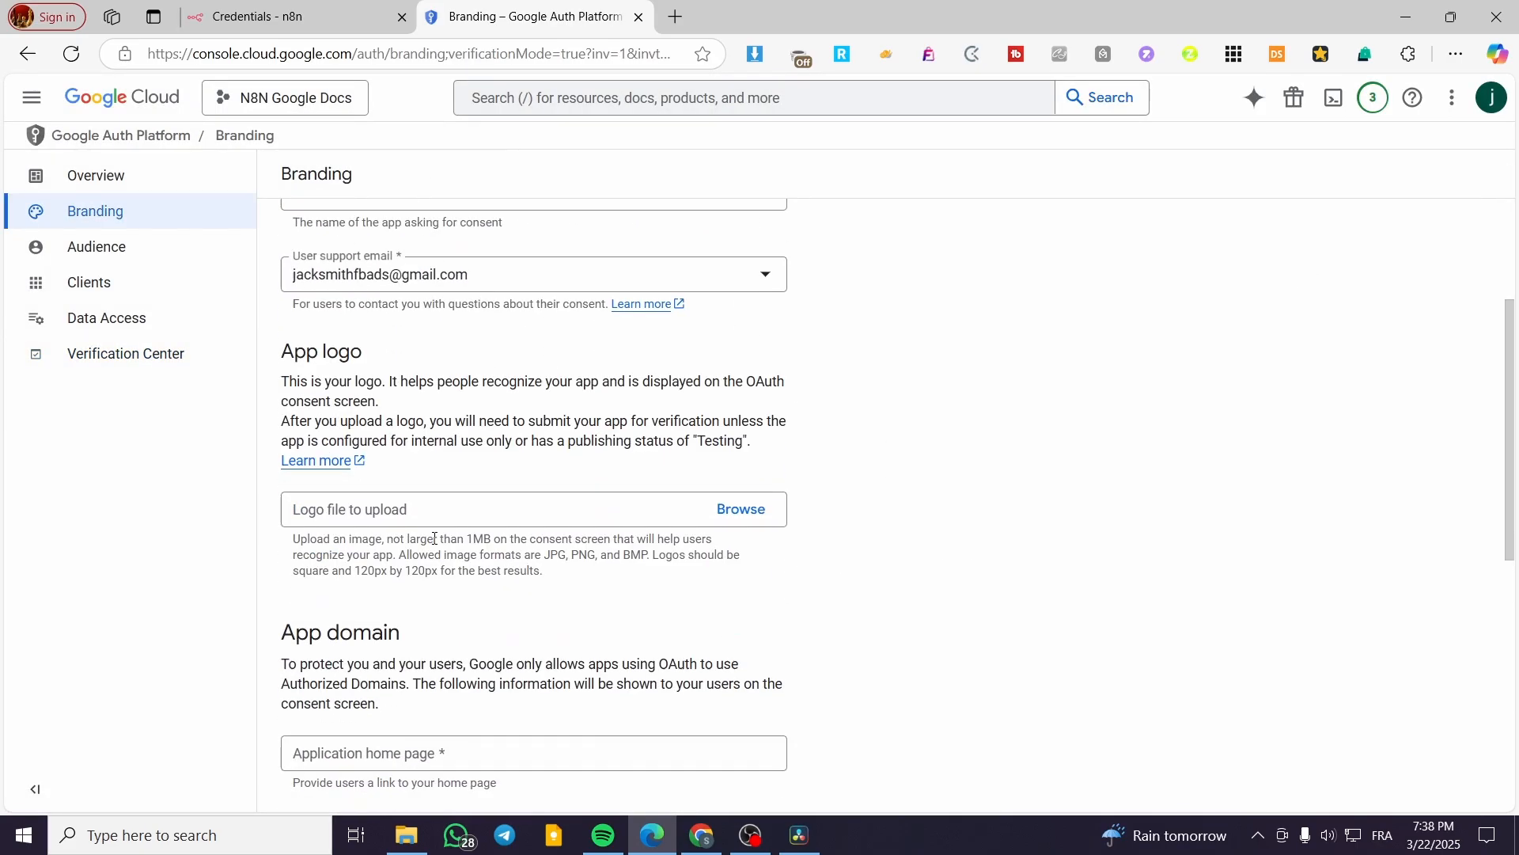
{"action": "scroll", "coordinate": [436, 539], "scroll_direction": "down", "scroll_amount": 4}
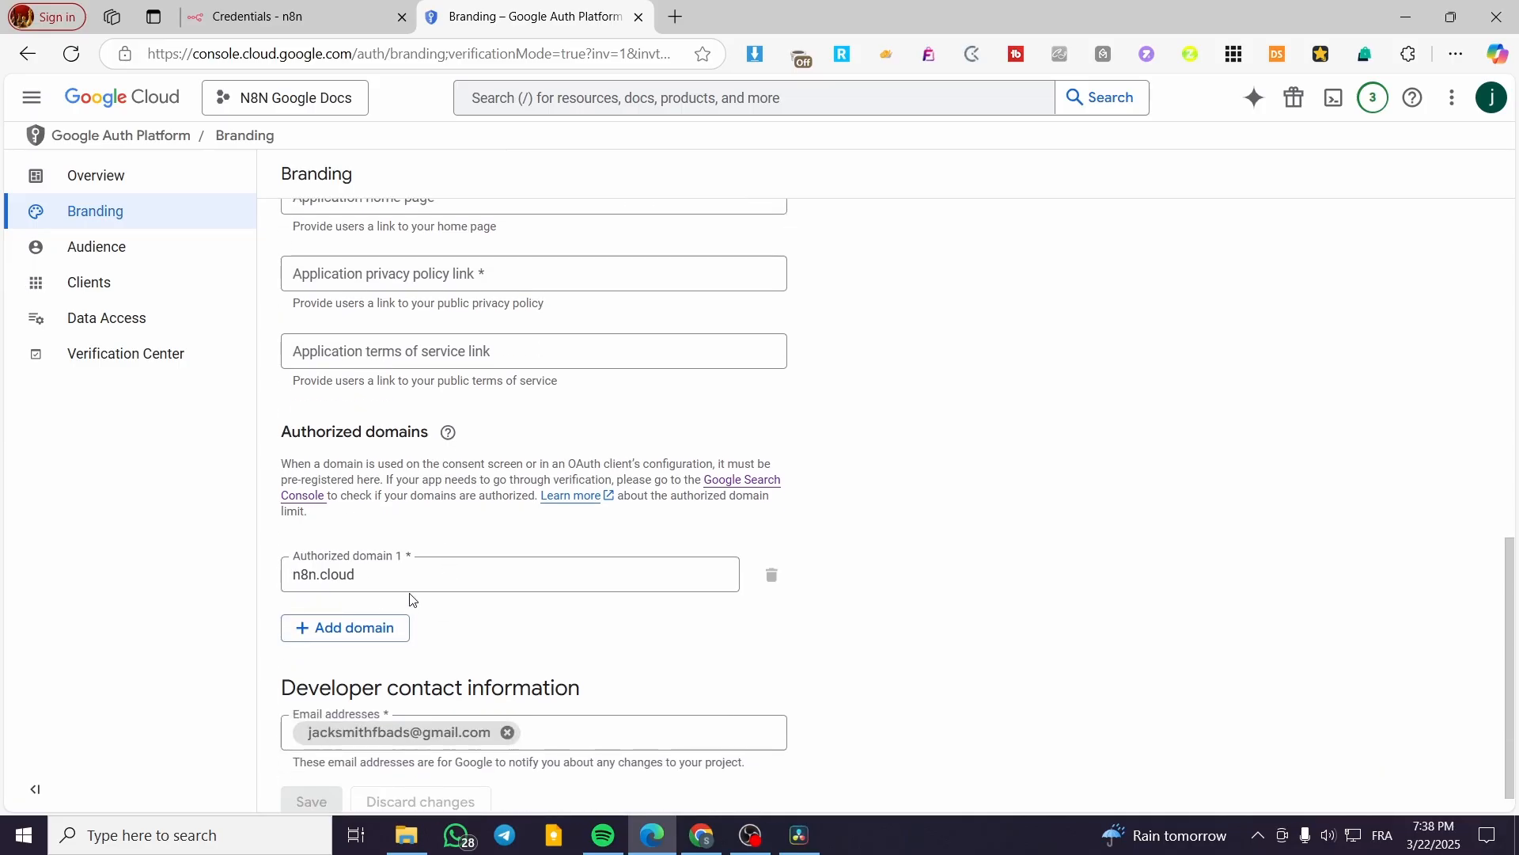
{"action": "scroll", "coordinate": [353, 565], "scroll_direction": "down", "scroll_amount": 1}
{"action": "scroll", "coordinate": [348, 574], "scroll_direction": "up", "scroll_amount": 2}
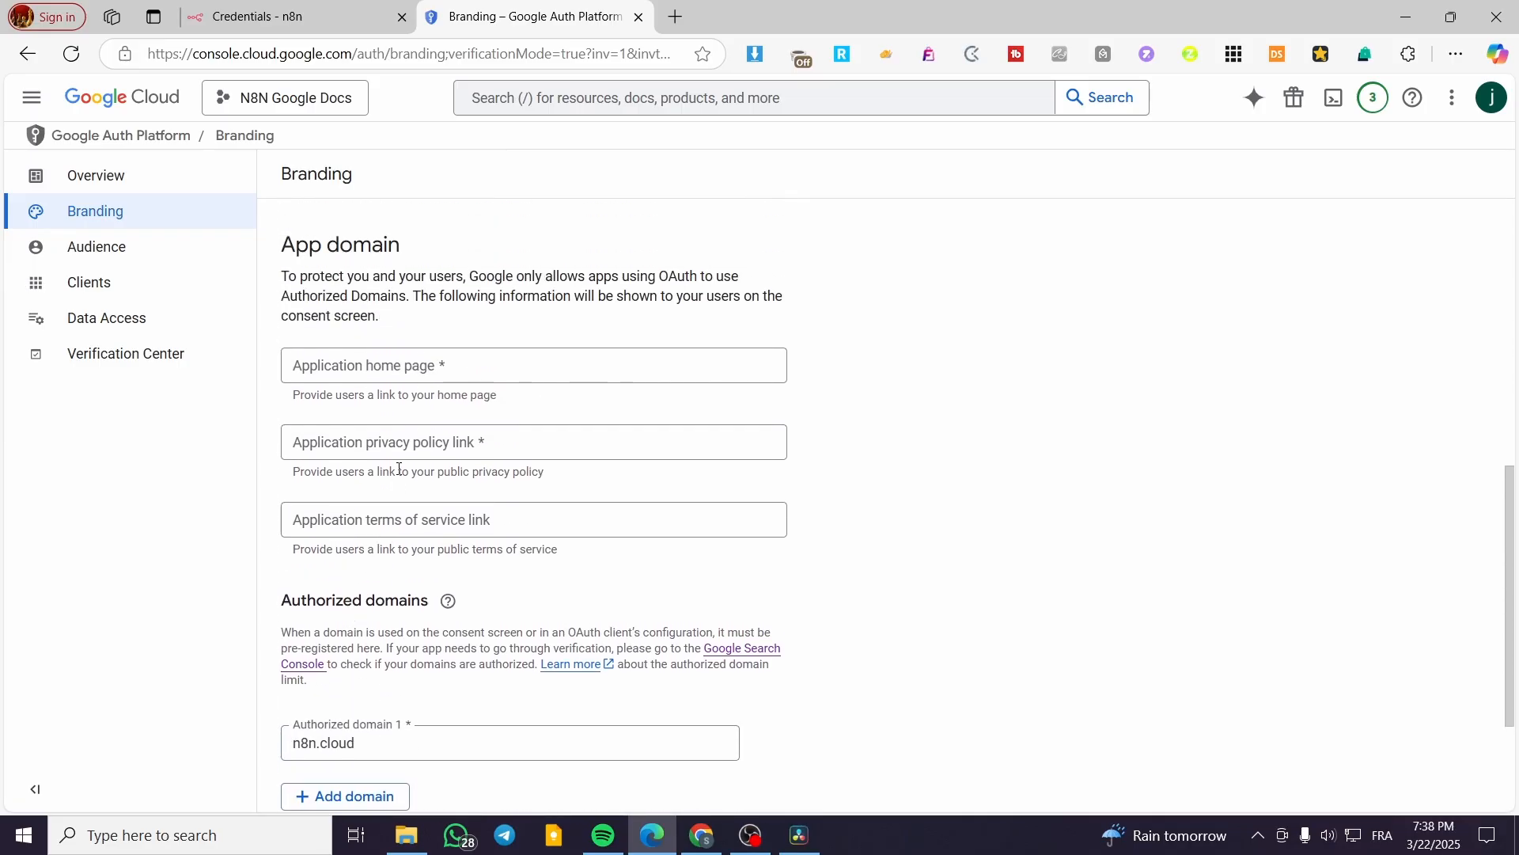
{"action": "left_click", "coordinate": [341, 16]}
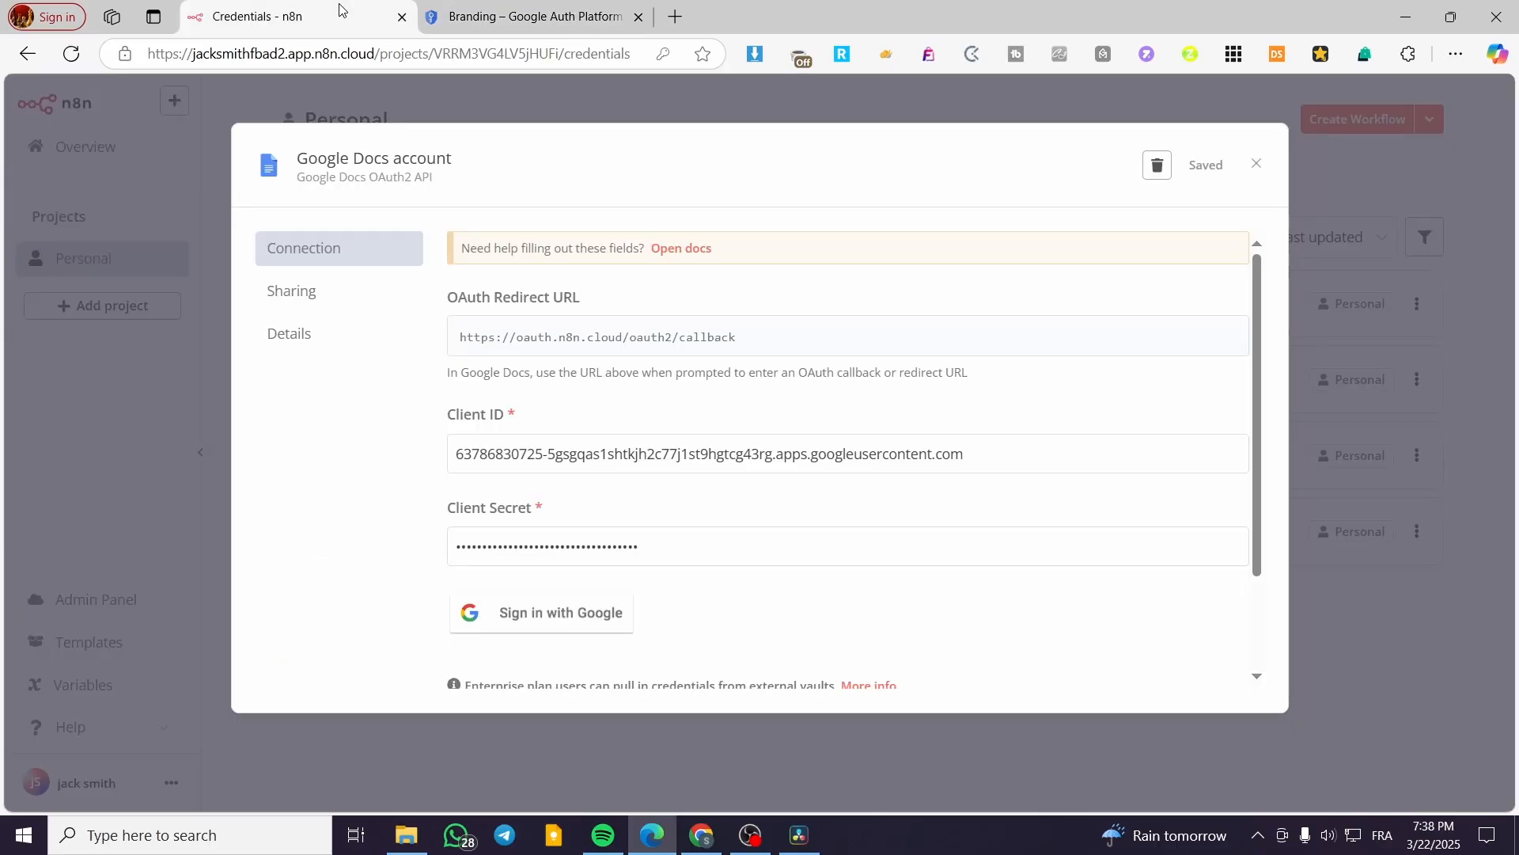
{"action": "left_click", "coordinate": [454, 63]}
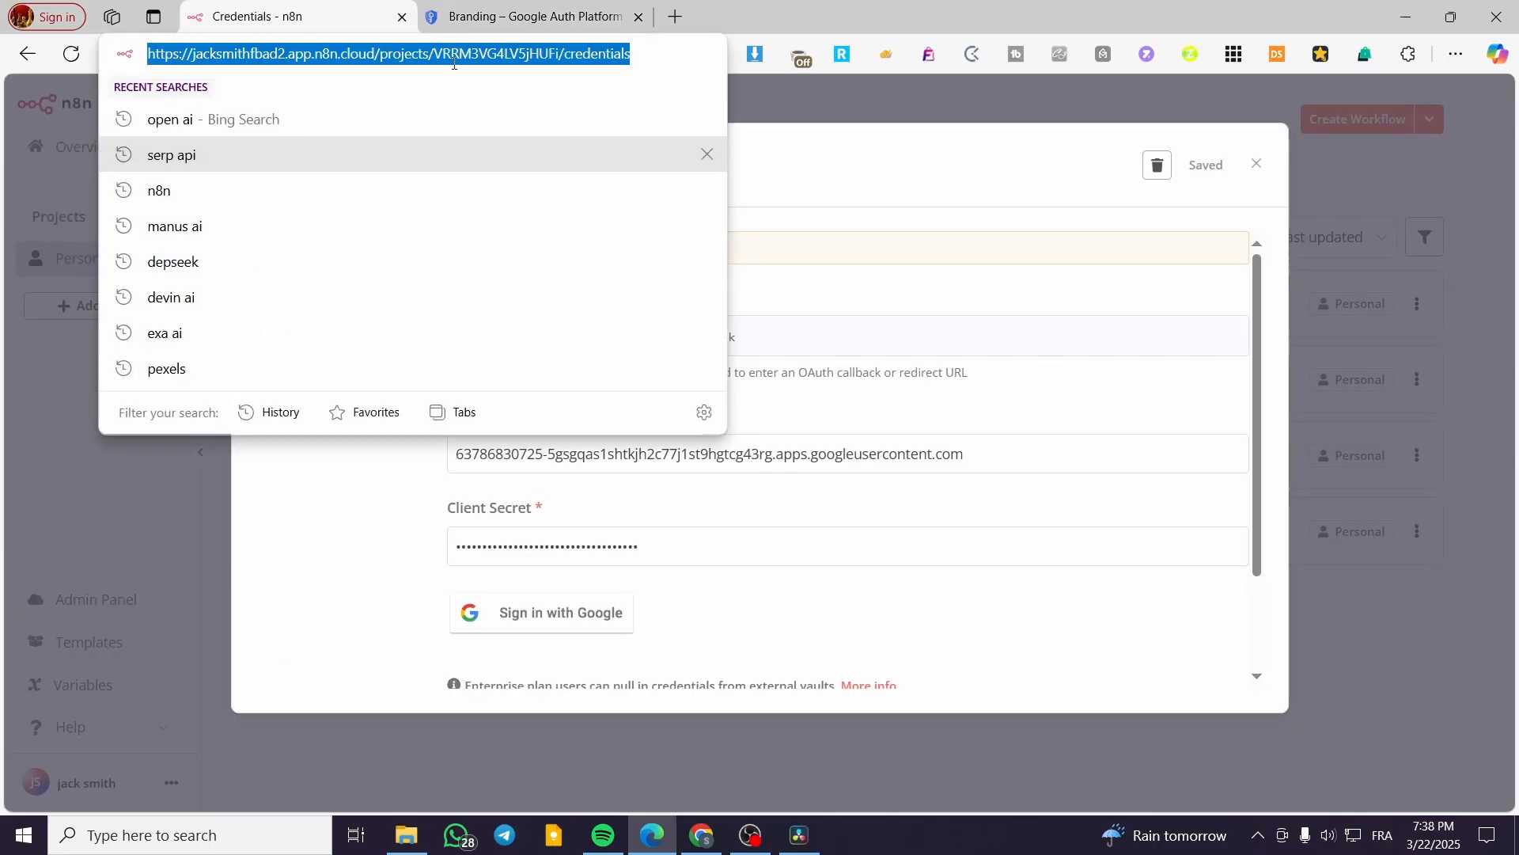
{"action": "left_click", "coordinate": [531, 11]}
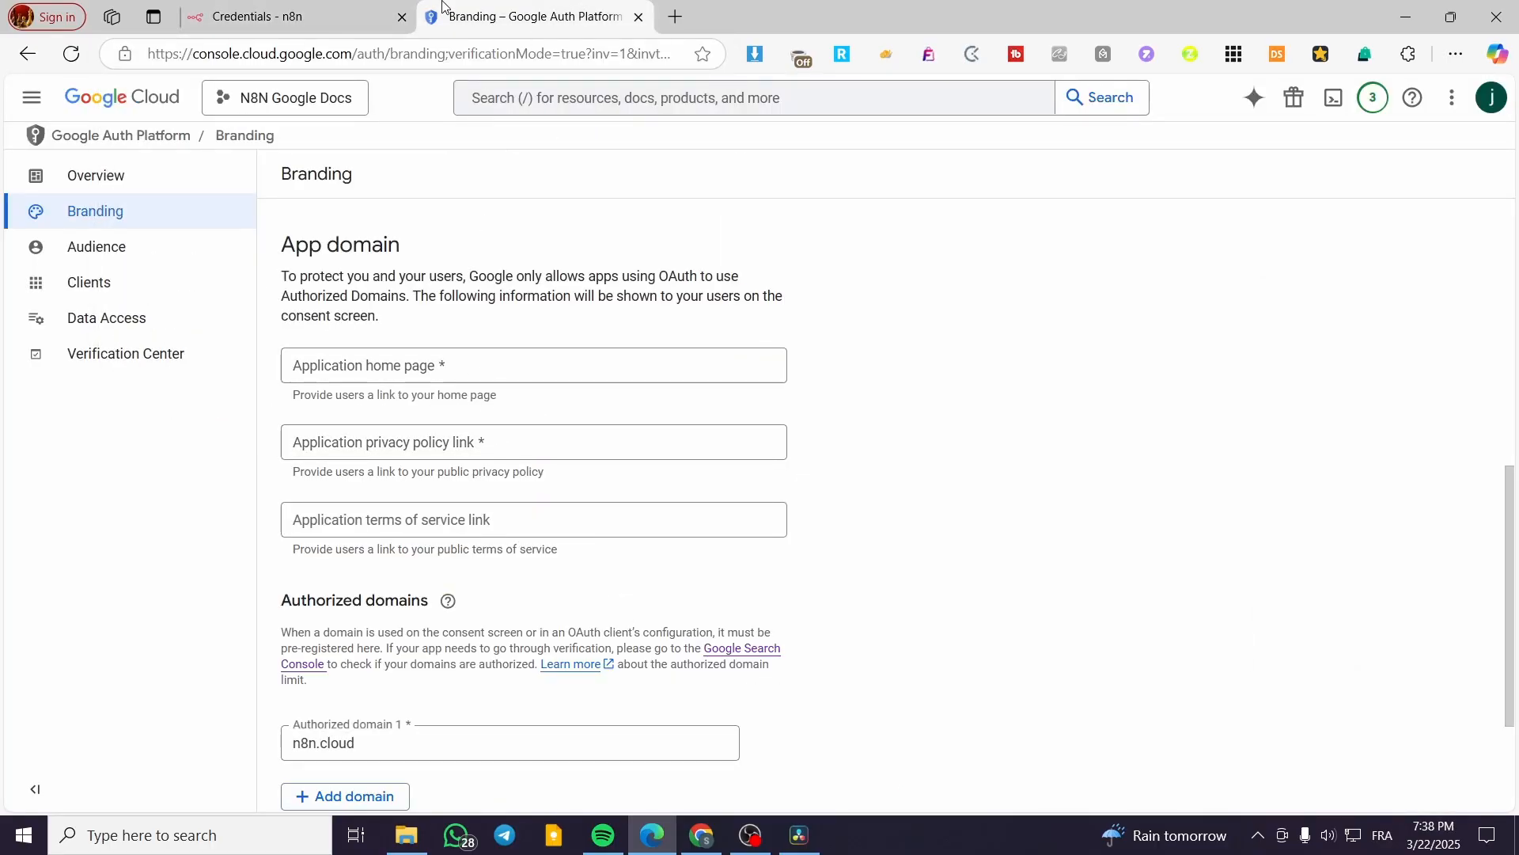
{"action": "left_click", "coordinate": [269, 16]}
{"action": "left_click", "coordinate": [169, 312]}
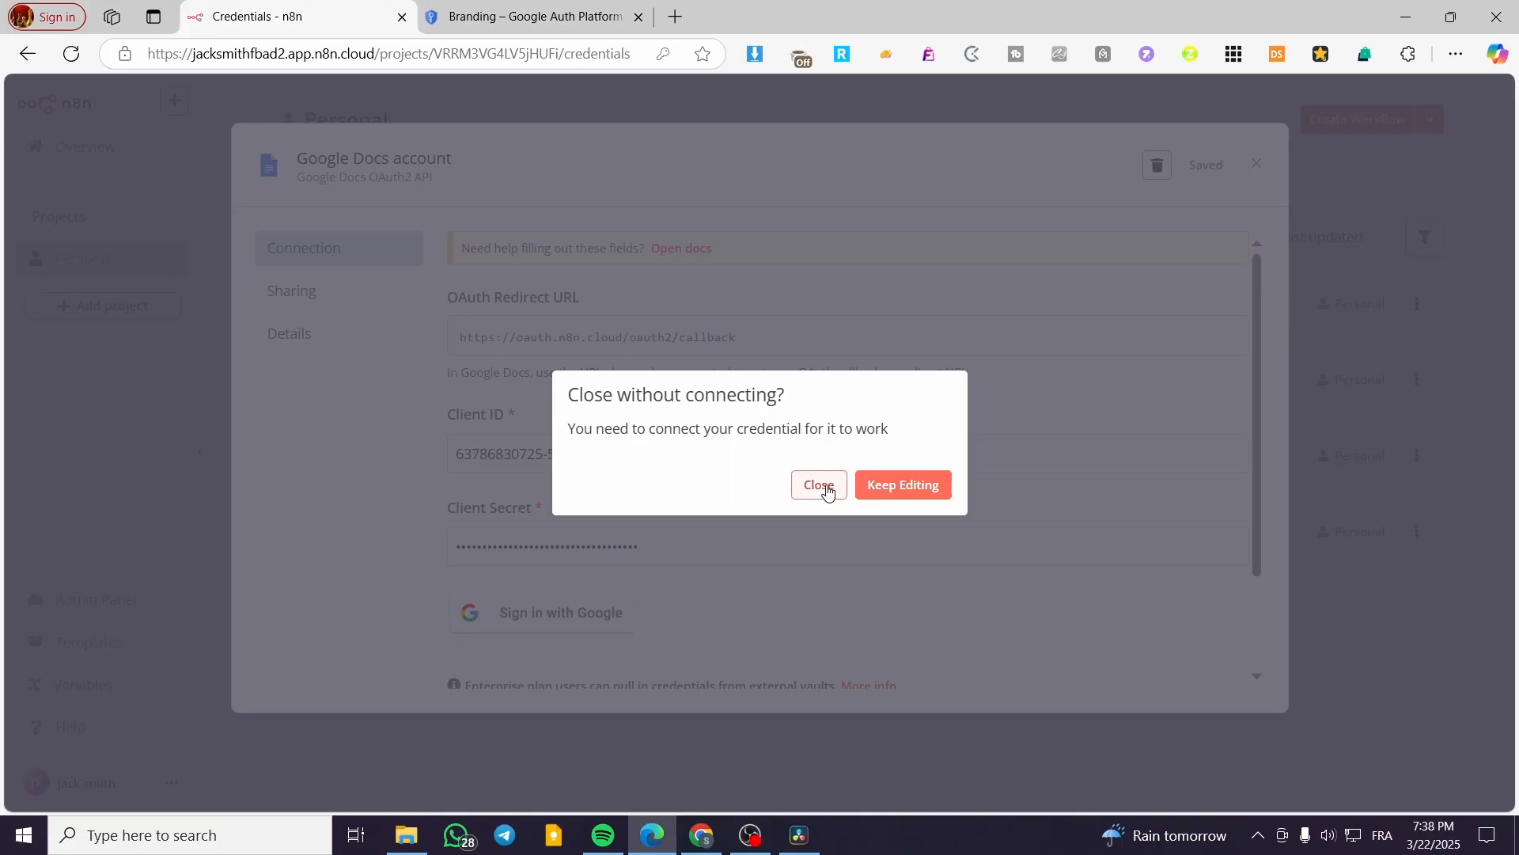
{"action": "left_click", "coordinate": [903, 484]}
{"action": "left_click", "coordinate": [531, 16]}
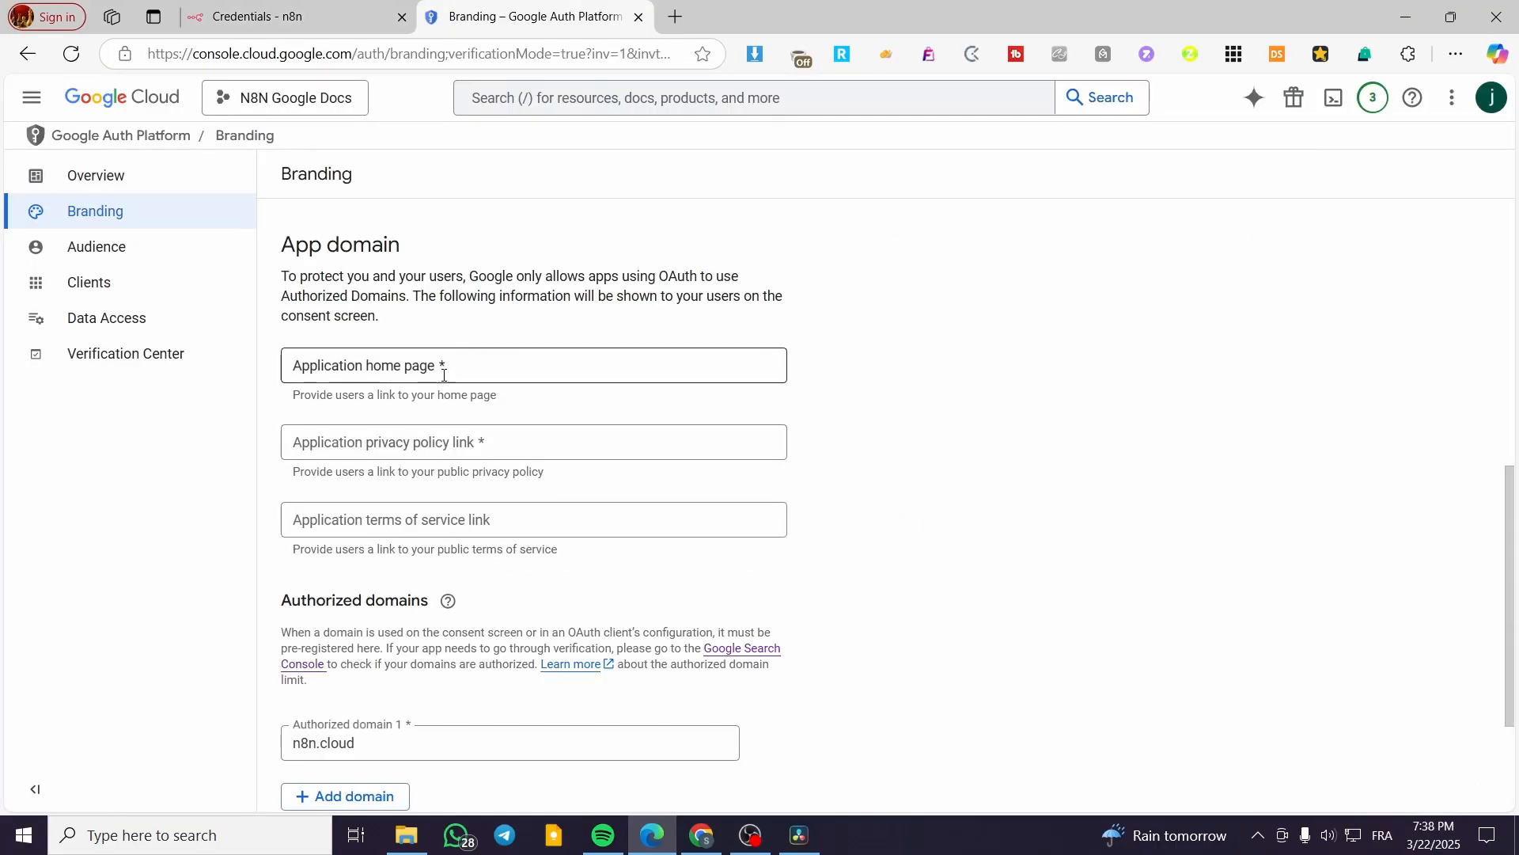
Open the n8n Credentials page in a new browser tab
{"action": "left_click", "coordinate": [684, 21]}
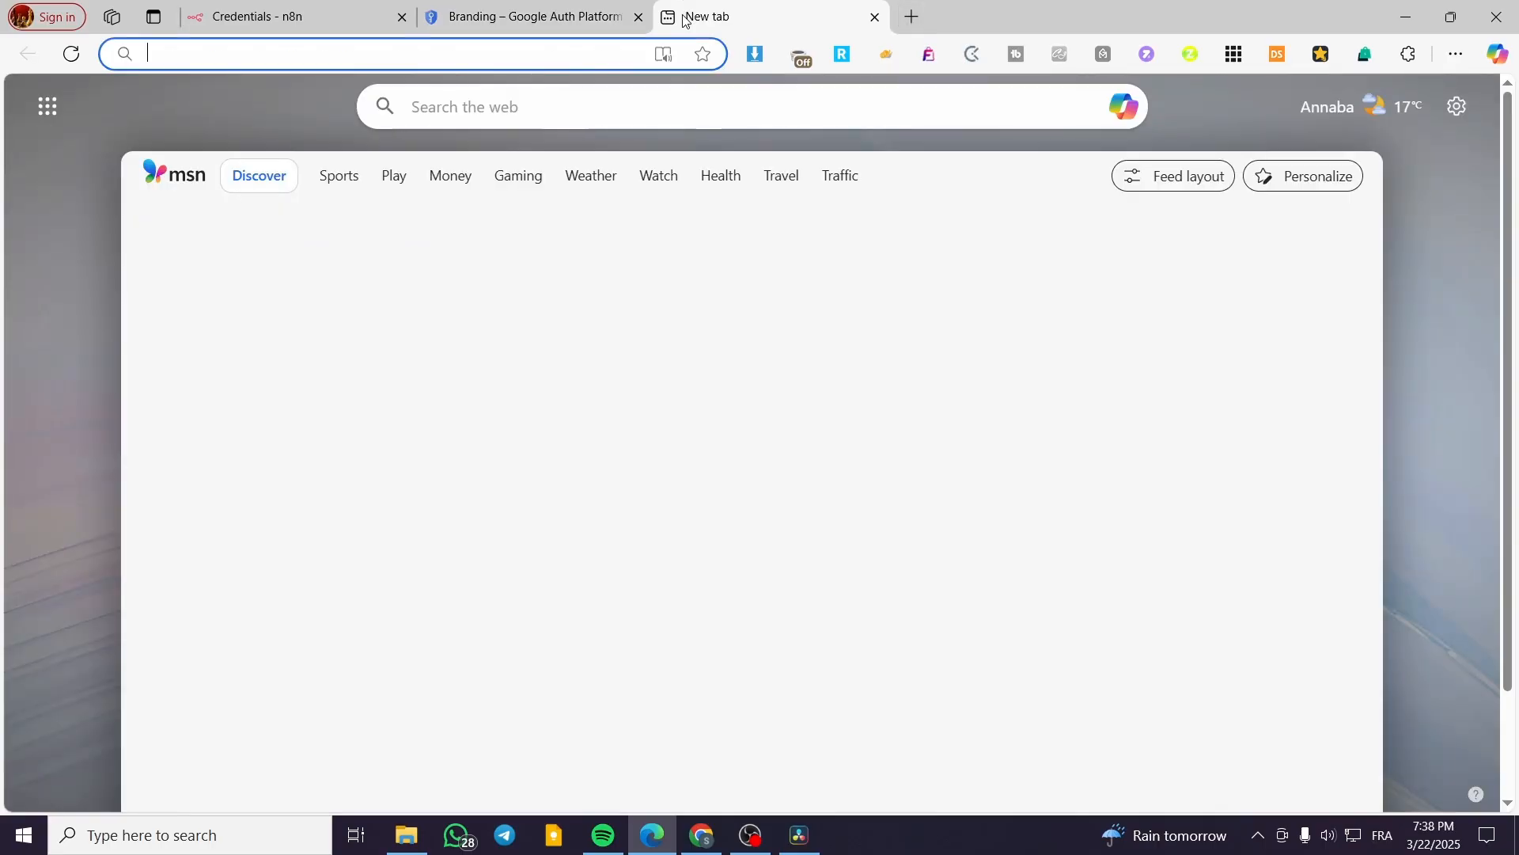
{"action": "type", "text": "n8n"}
{"action": "key", "text": "Down"}
{"action": "key", "text": "Down"}
{"action": "key", "text": "Down"}
{"action": "key", "text": "Down"}
{"action": "key", "text": "Down"}
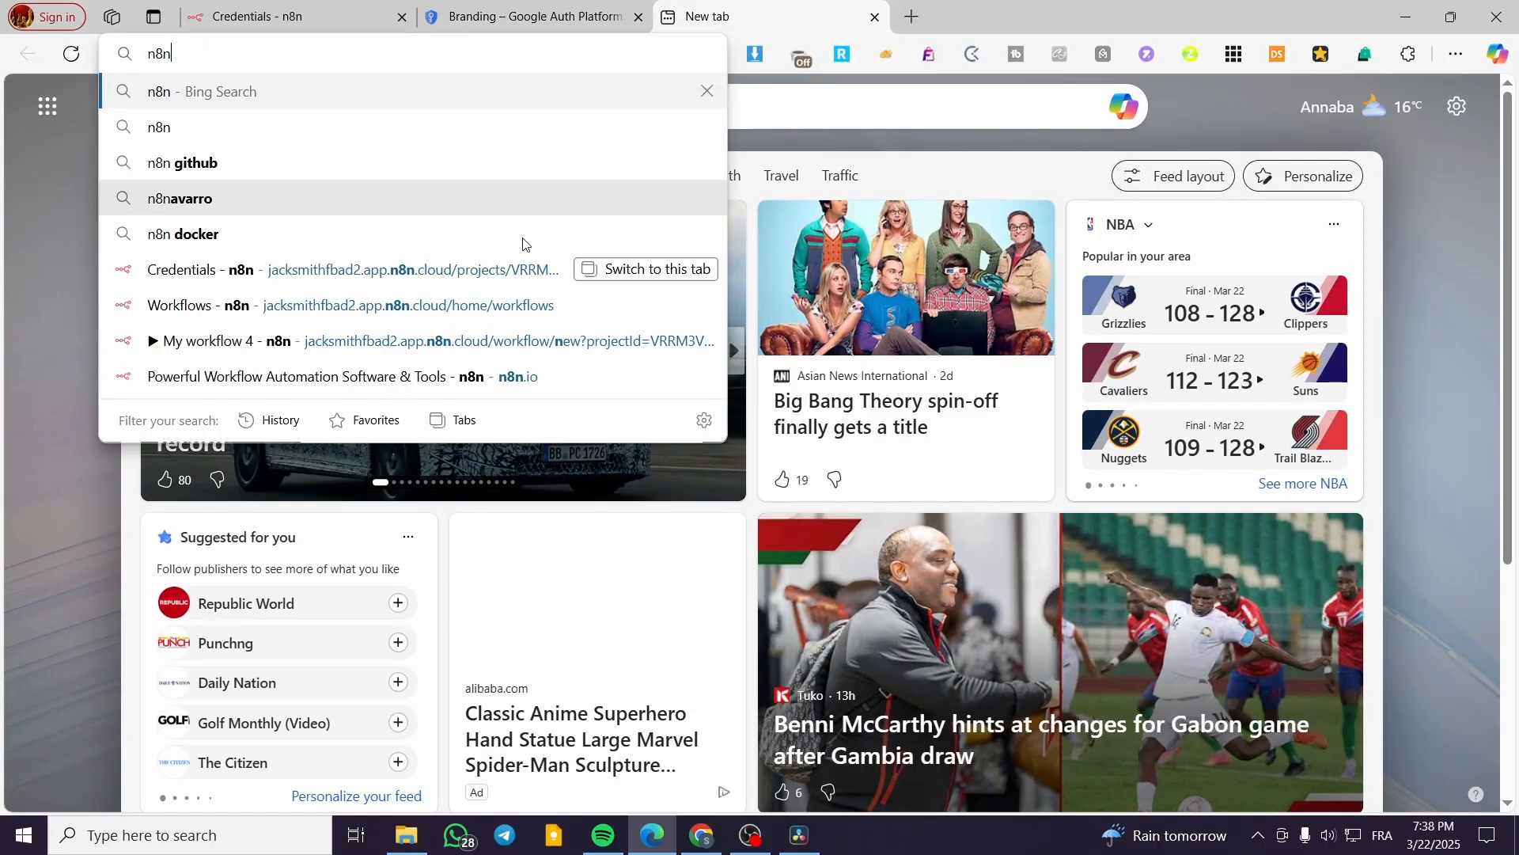
{"action": "key", "text": "Return"}
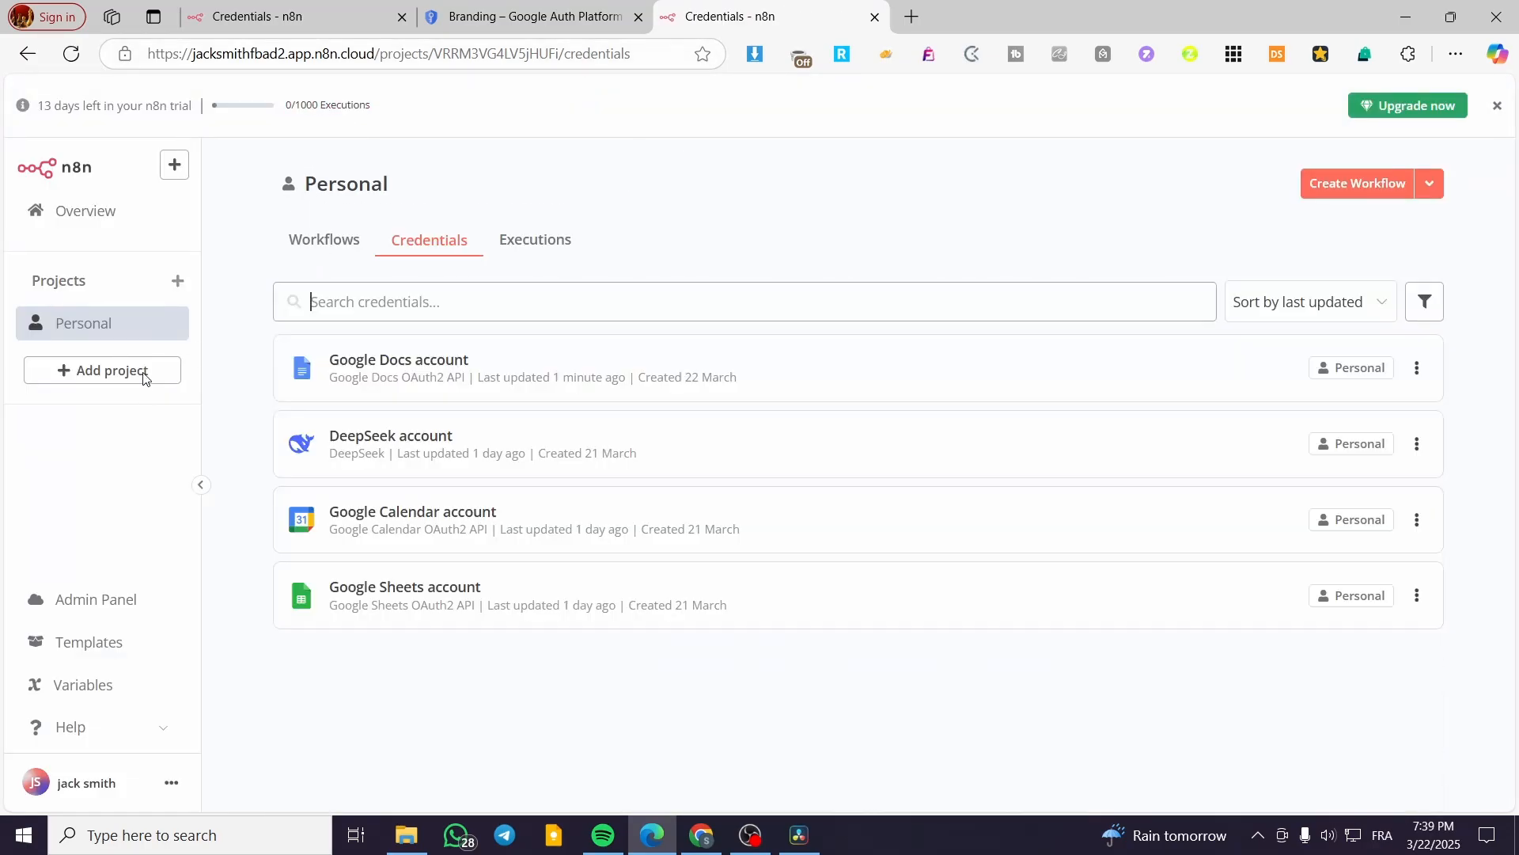
Open My workflow 2 from the Personal project, copy its web address and return to the Google Cloud Branding page
{"action": "left_click", "coordinate": [61, 326]}
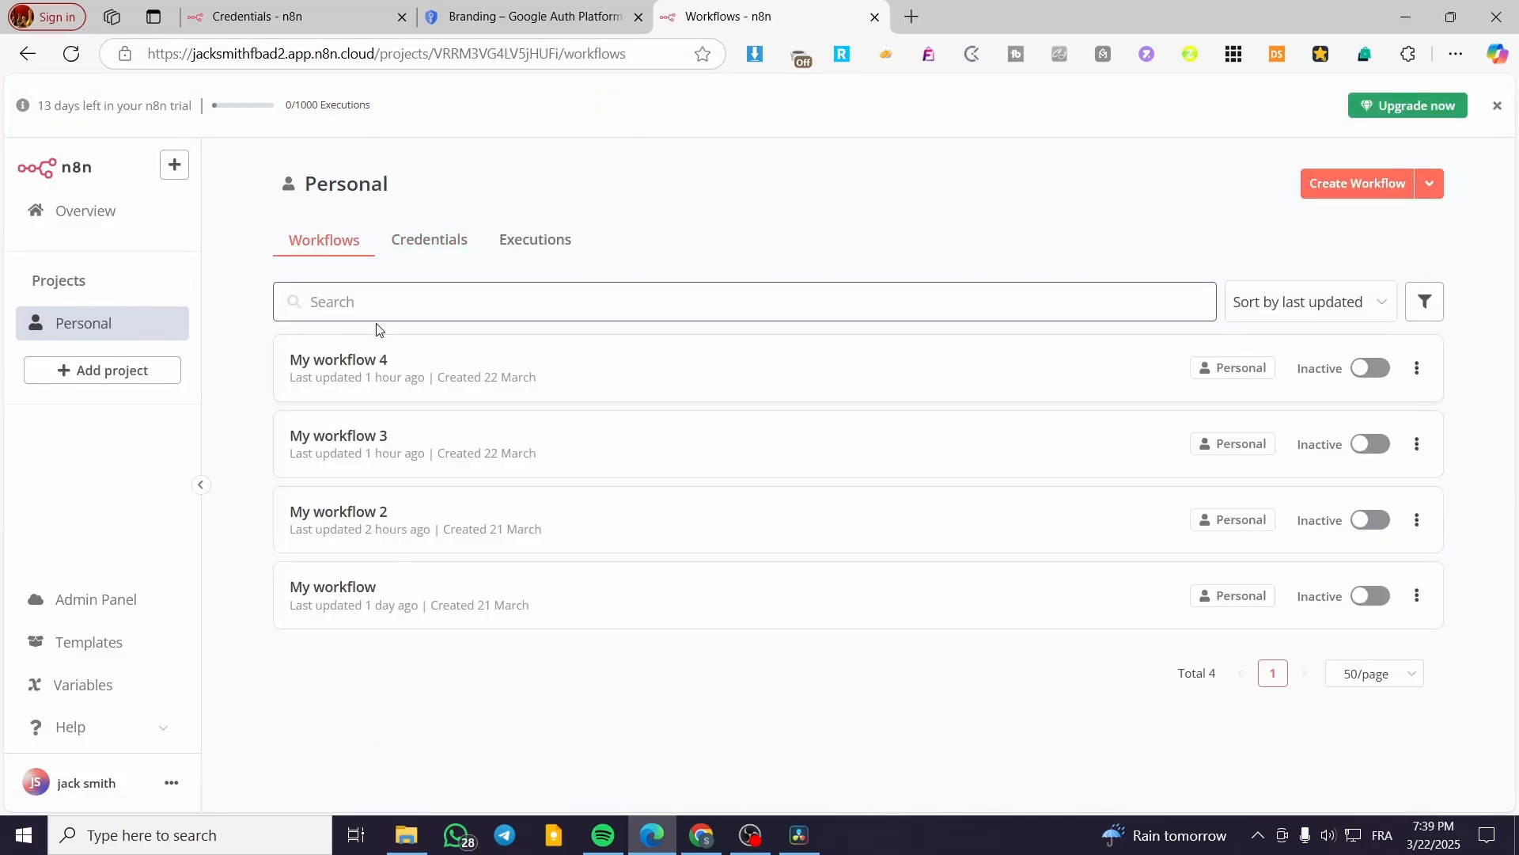
{"action": "left_click", "coordinate": [674, 52]}
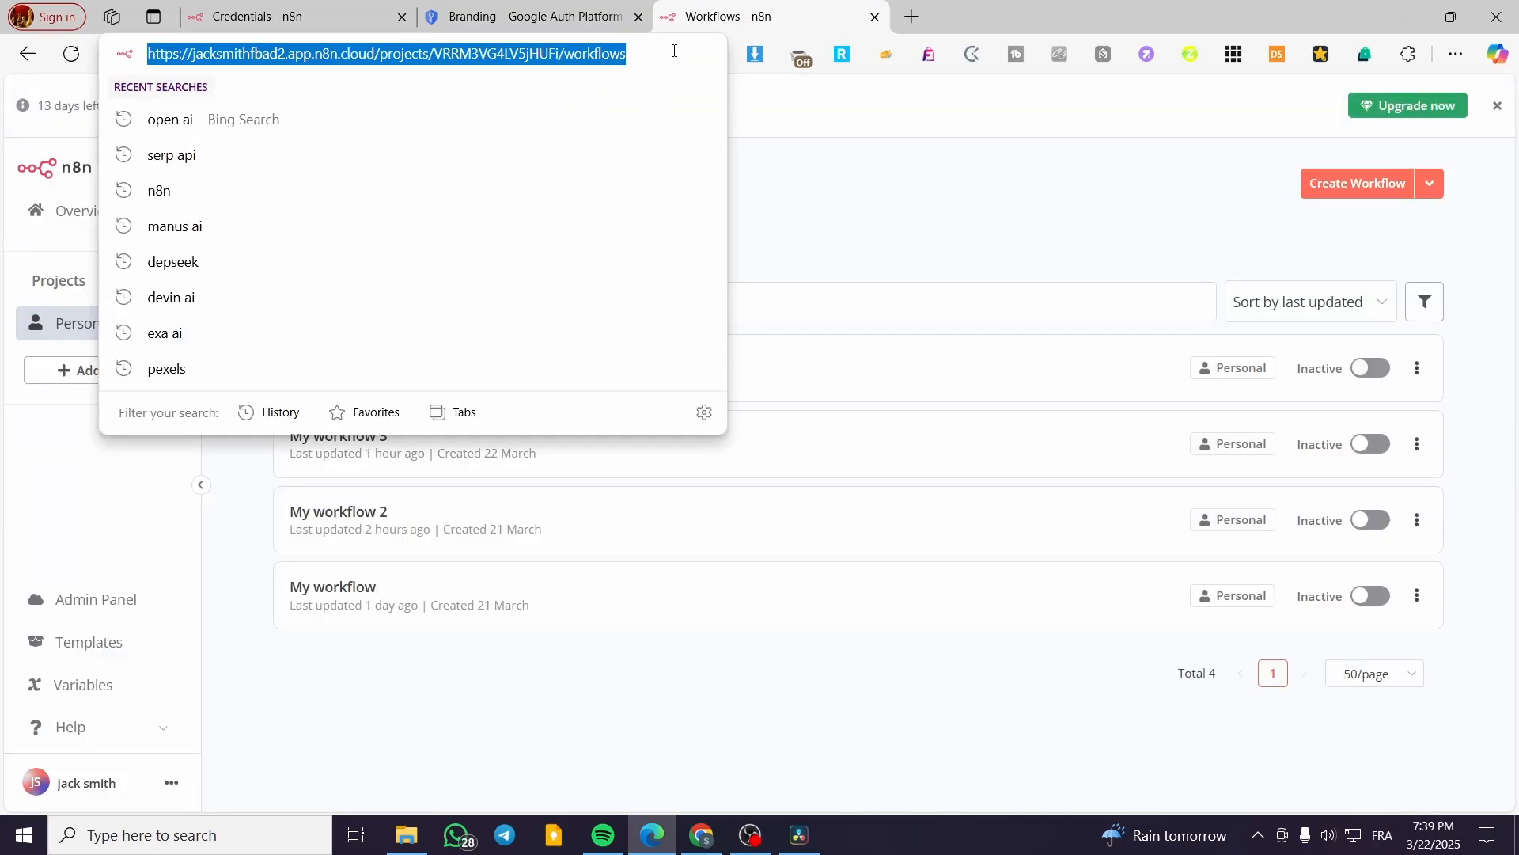
{"action": "left_click", "coordinate": [662, 519]}
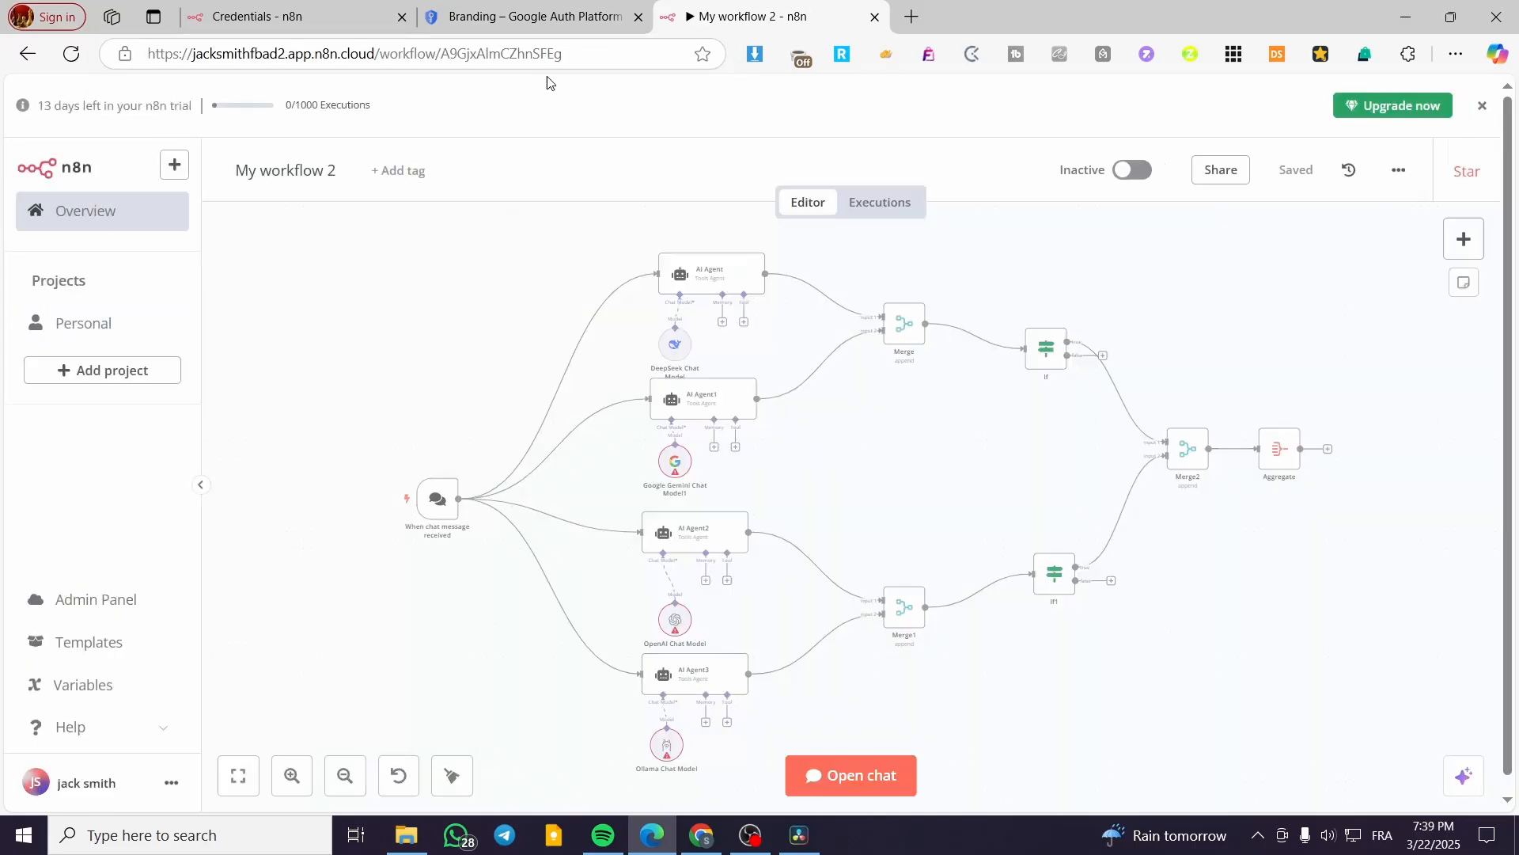
{"action": "left_click", "coordinate": [594, 49]}
{"action": "key", "text": "ctrl+c"}
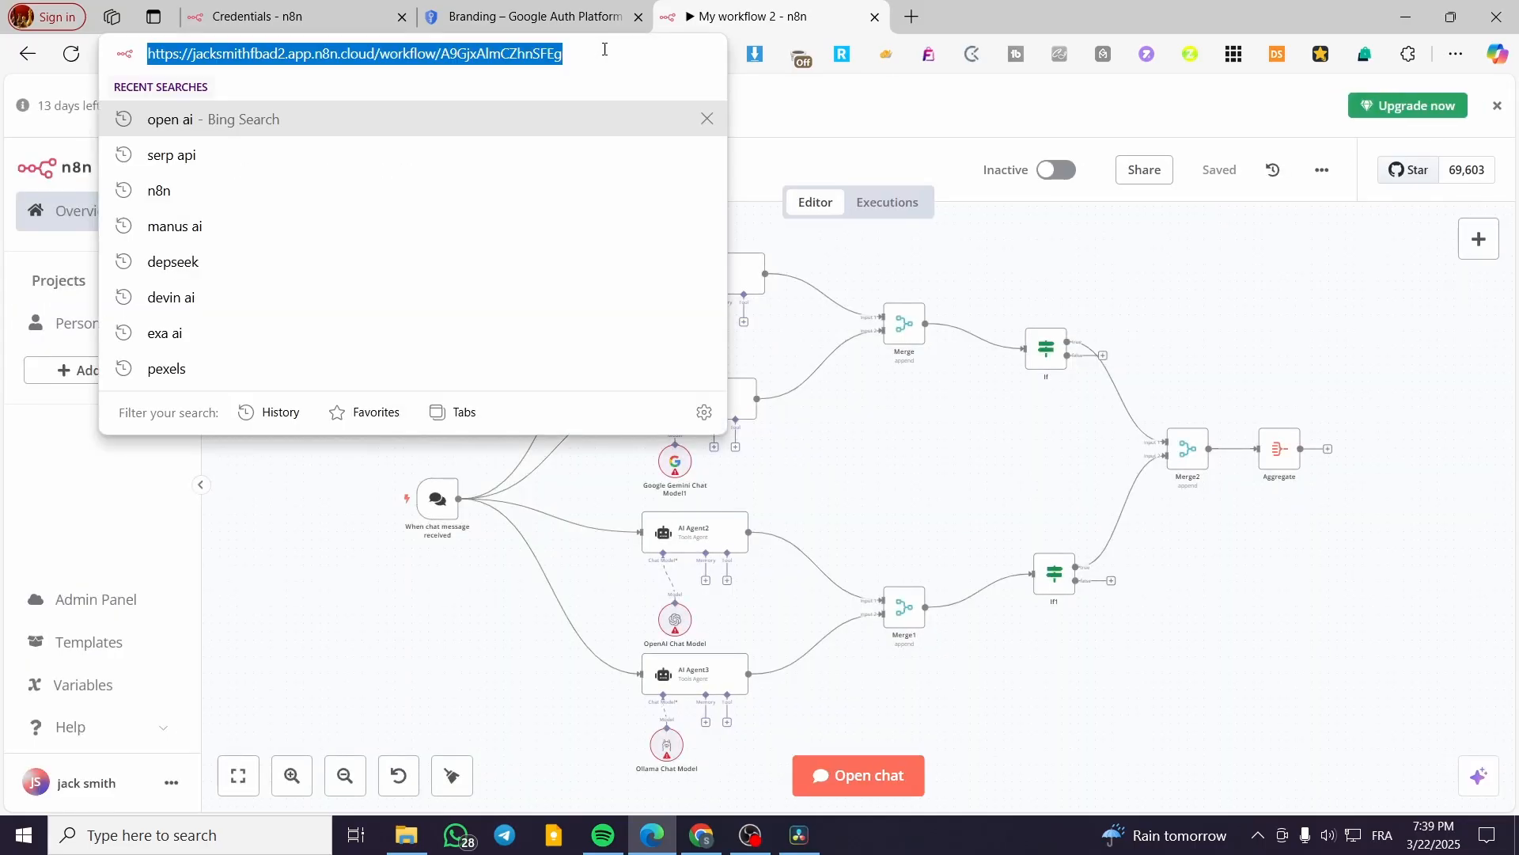
{"action": "left_click", "coordinate": [522, 17]}
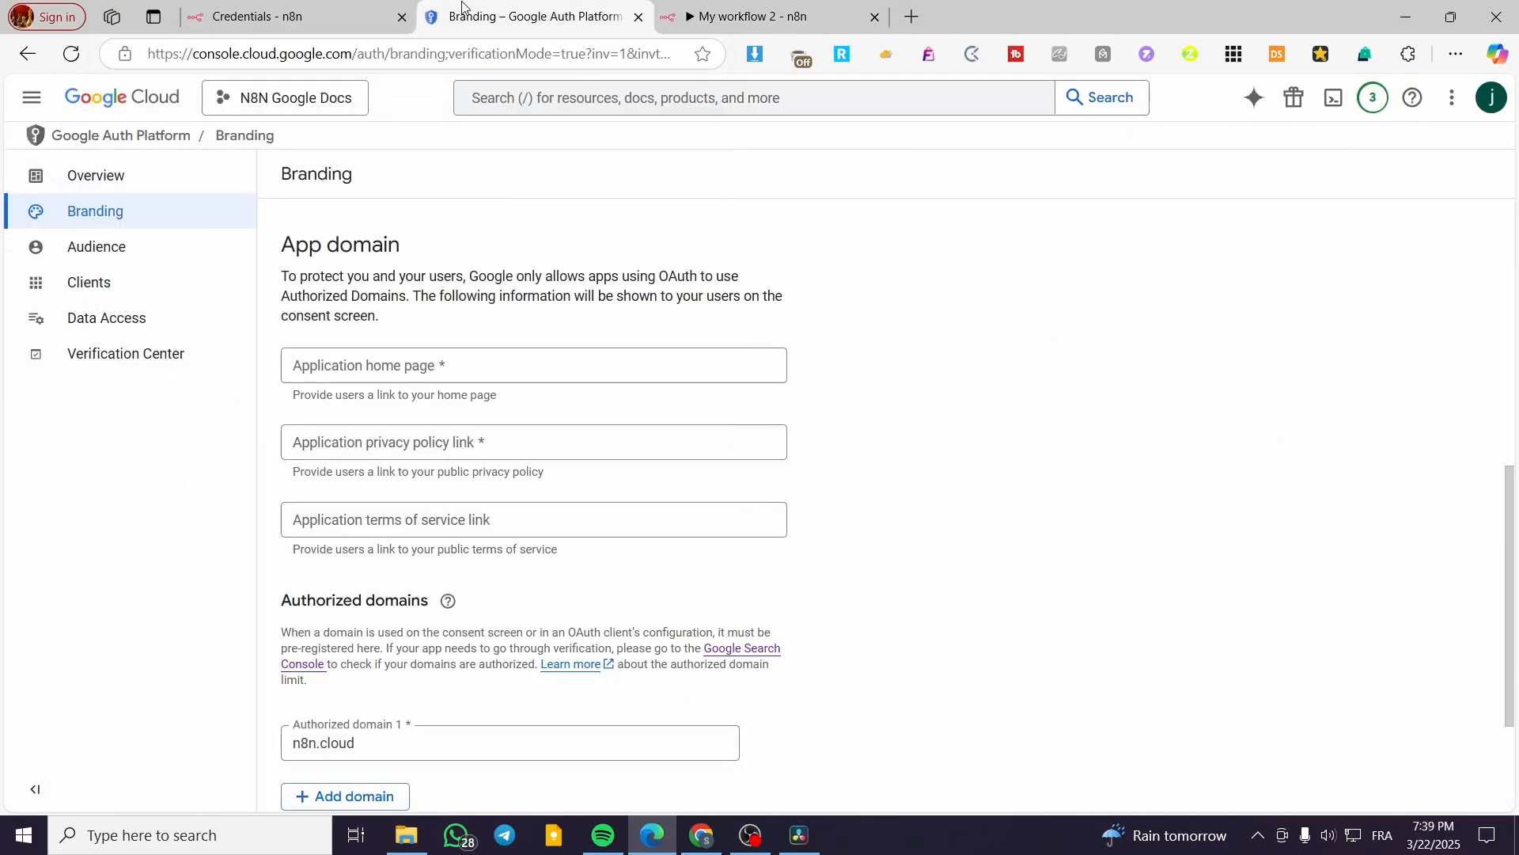
Fill in the application home page, privacy policy and terms of service links with the copied workflow address and save the branding
{"action": "left_click", "coordinate": [428, 370]}
{"action": "key", "text": "ctrl+v"}
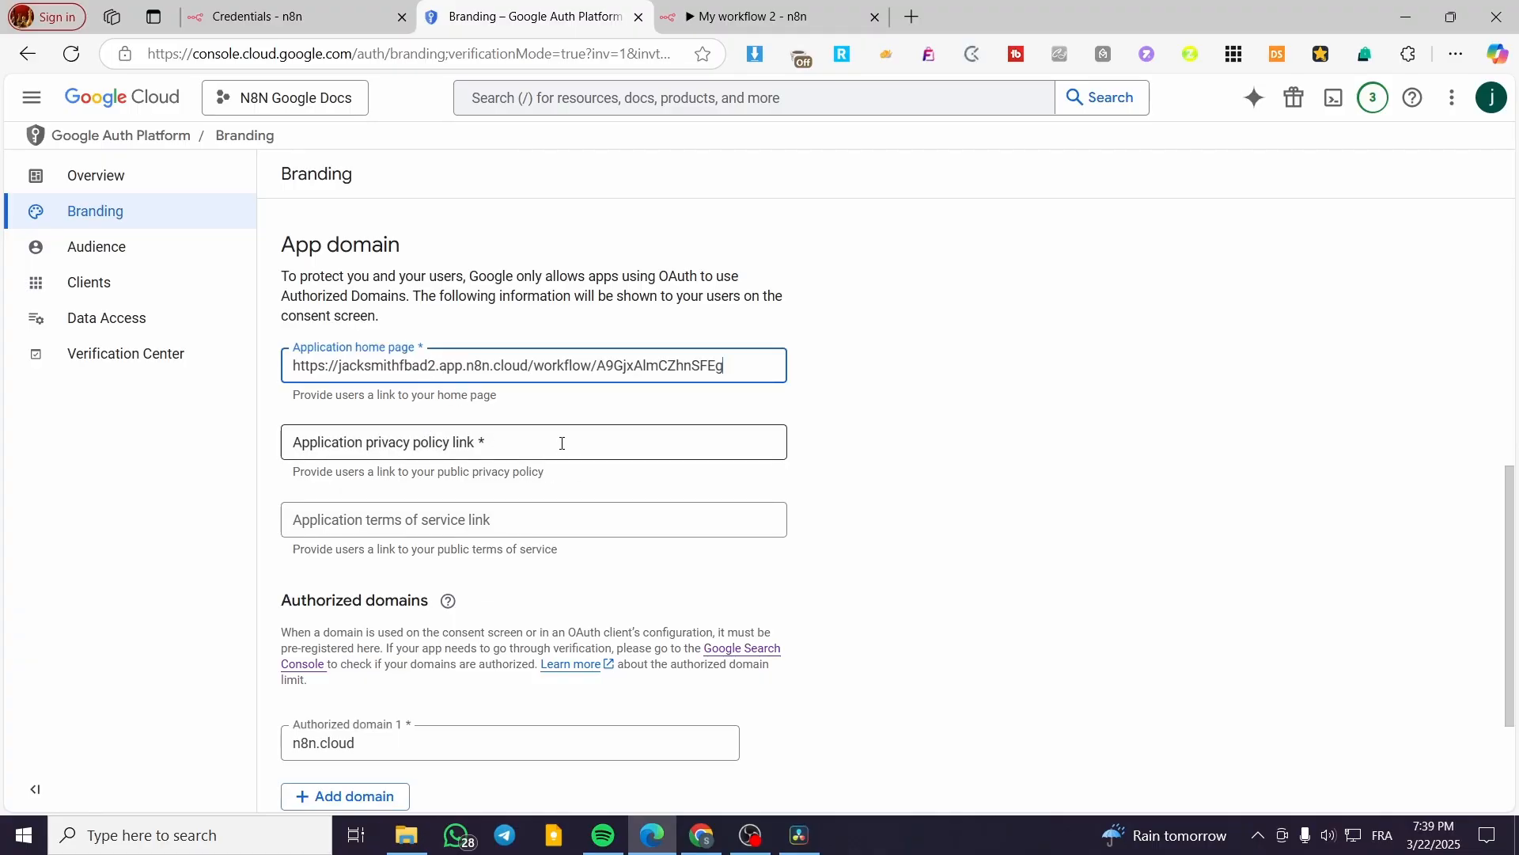
{"action": "left_click", "coordinate": [561, 443]}
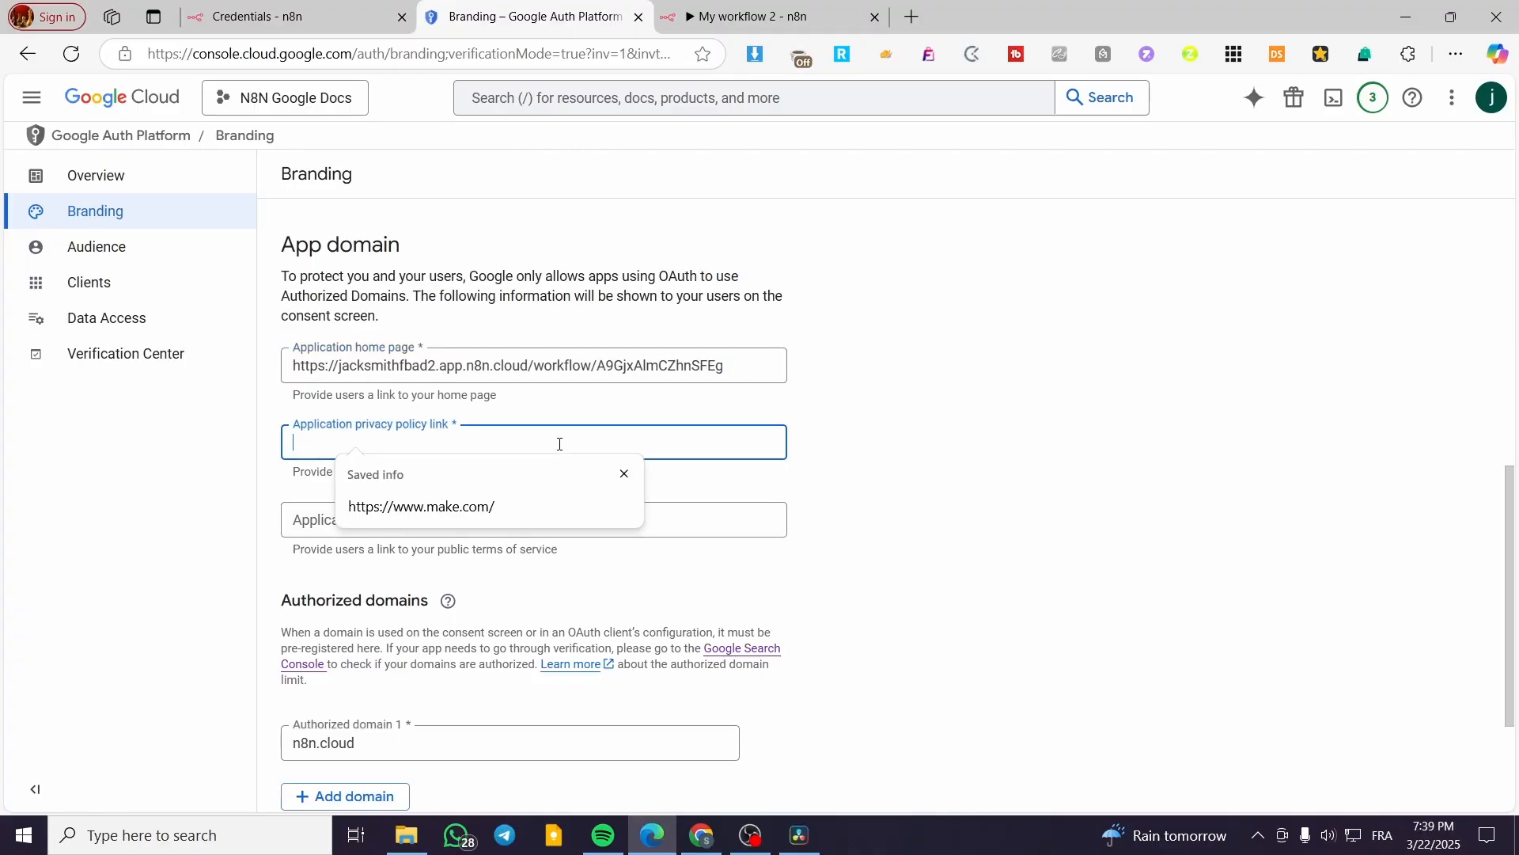
{"action": "key", "text": "ctrl+v"}
{"action": "left_click", "coordinate": [536, 514]}
{"action": "key", "text": "ctrl+v"}
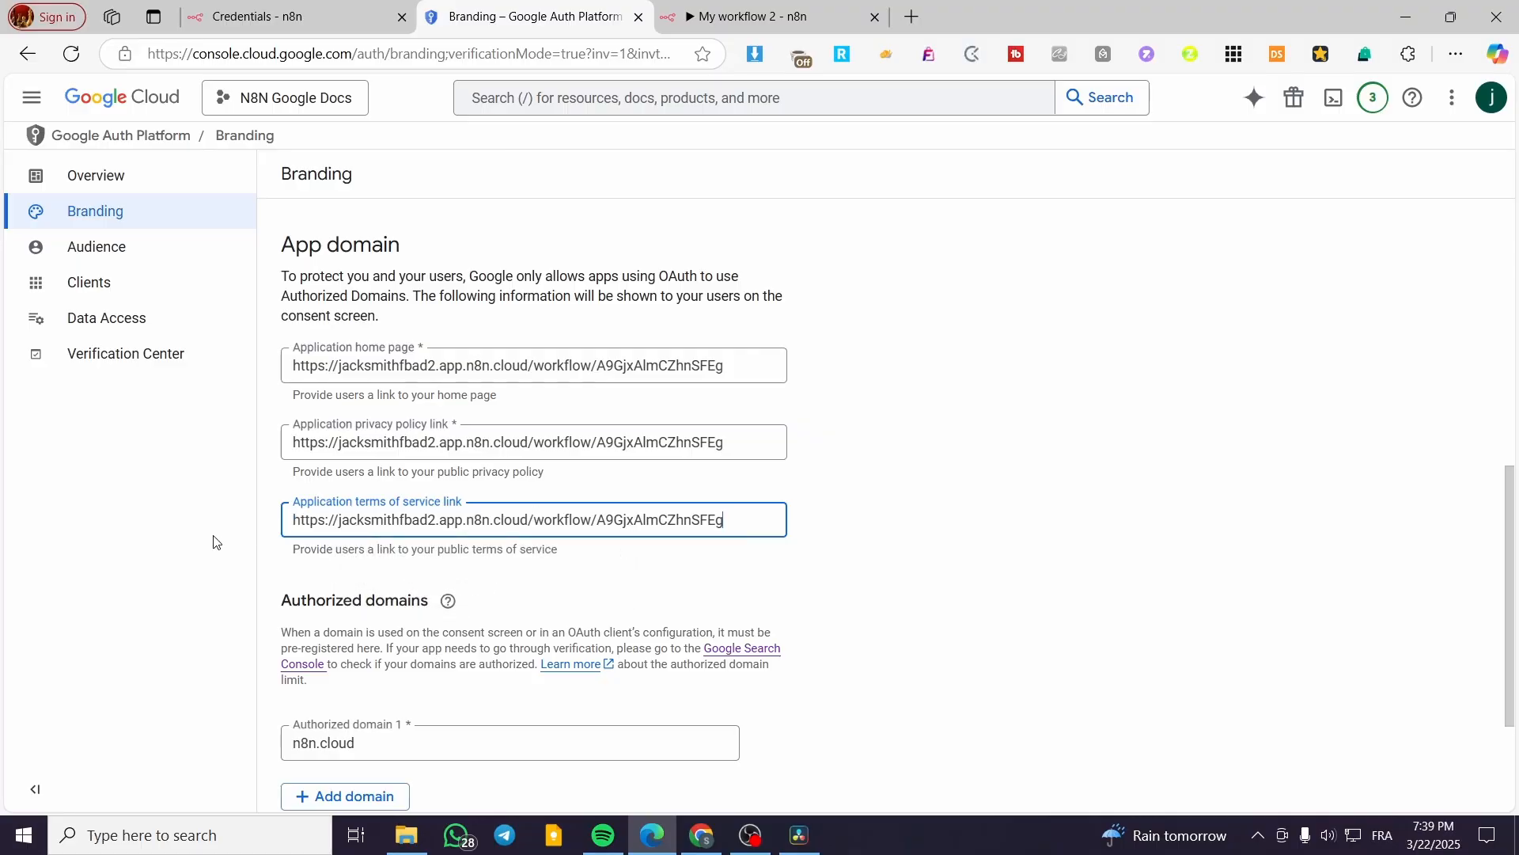
{"action": "scroll", "coordinate": [317, 713], "scroll_direction": "down", "scroll_amount": 3}
{"action": "left_click", "coordinate": [311, 773]}
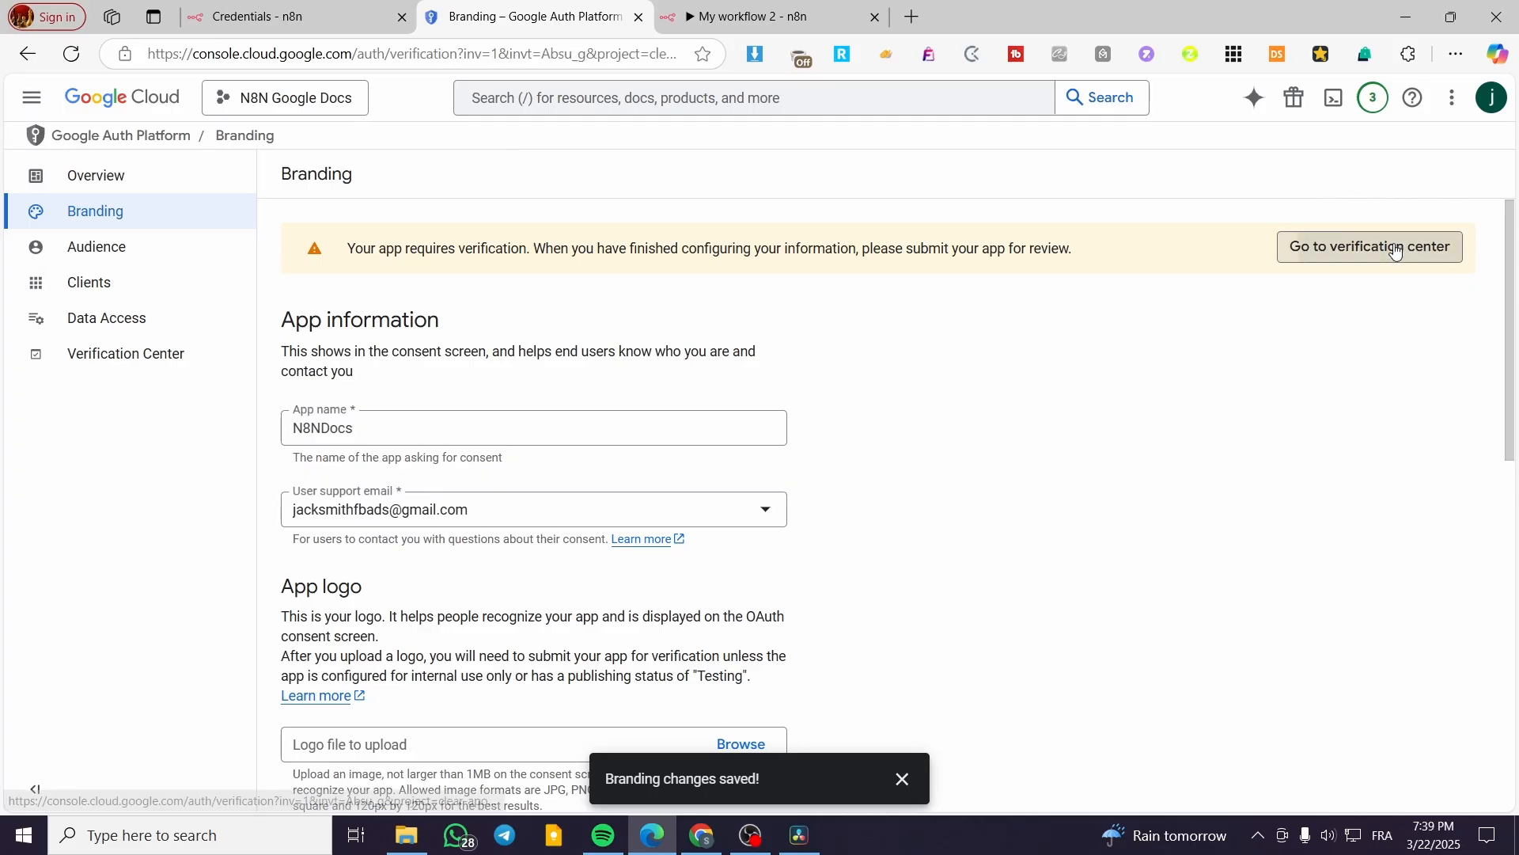
Prepare the app for verification in the Verification Center and go fix the missing scope justification and demo video under Data access
{"action": "left_click", "coordinate": [1337, 247]}
{"action": "left_click", "coordinate": [436, 472]}
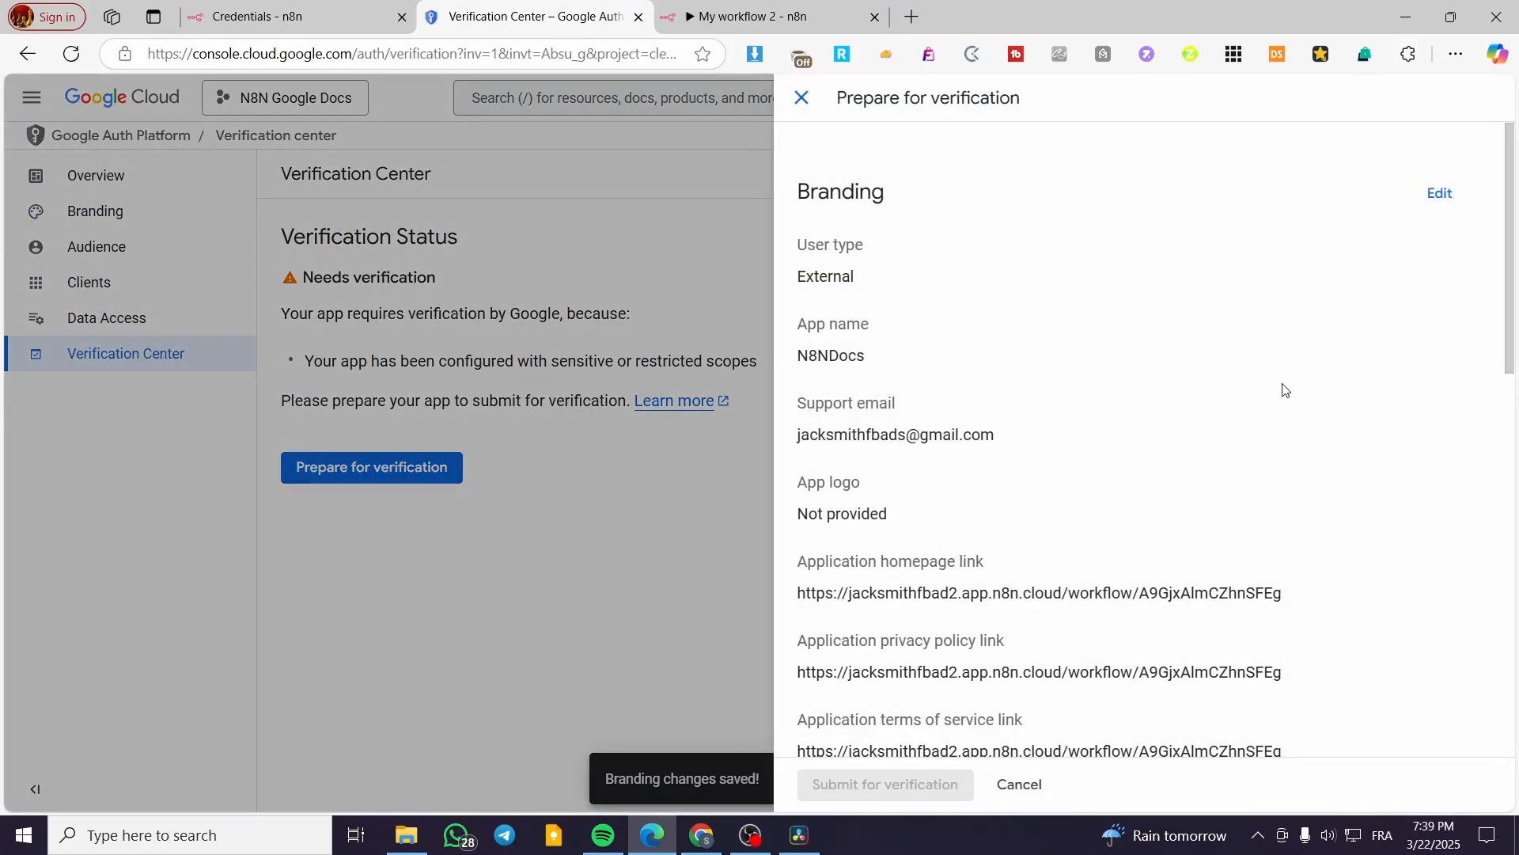
{"action": "scroll", "coordinate": [1283, 389], "scroll_direction": "down", "scroll_amount": 7}
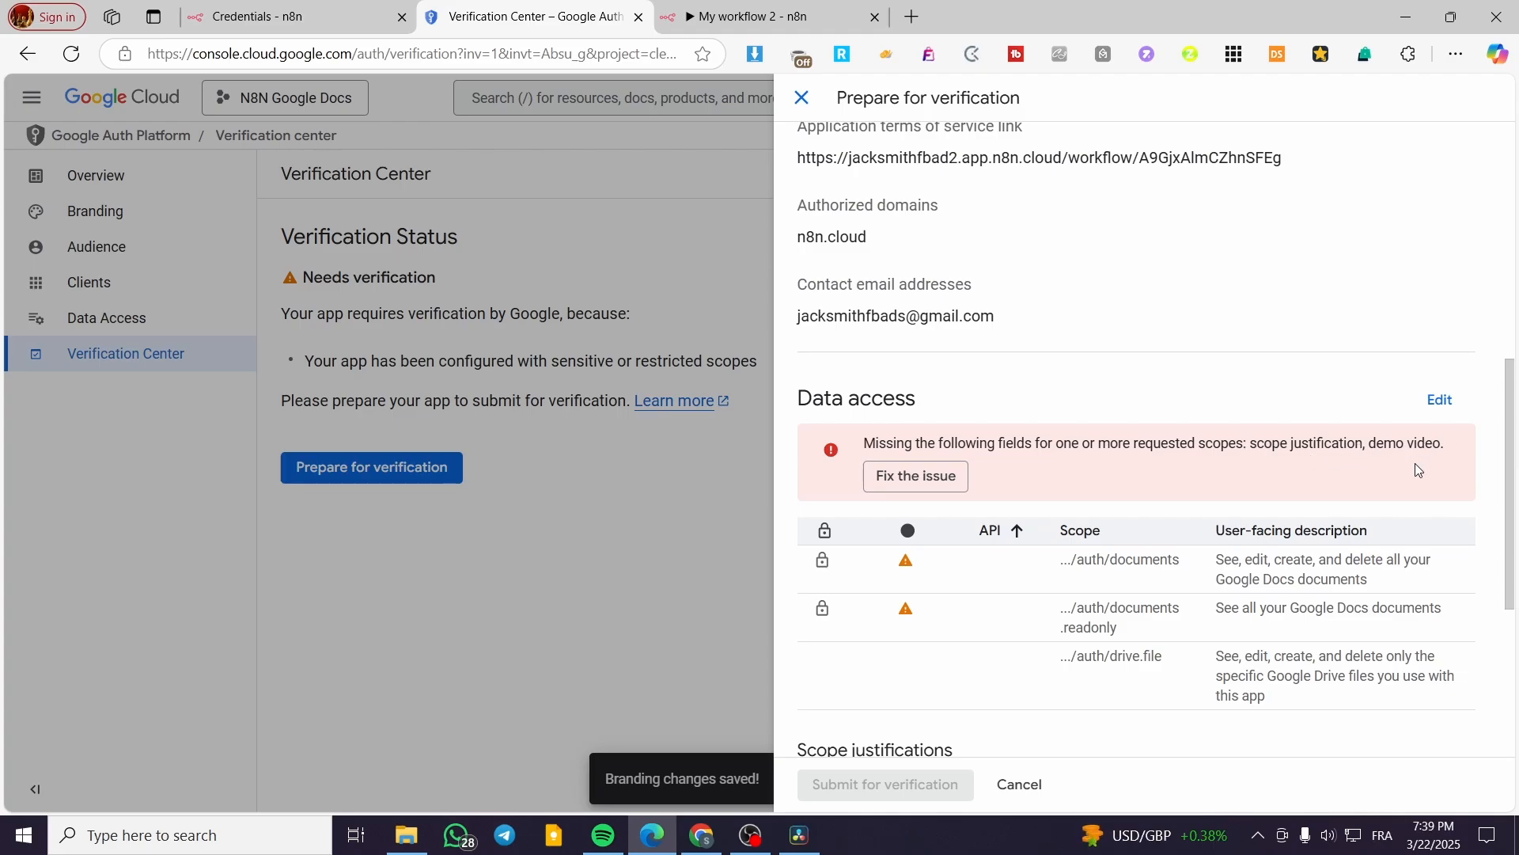
{"action": "left_click", "coordinate": [912, 479]}
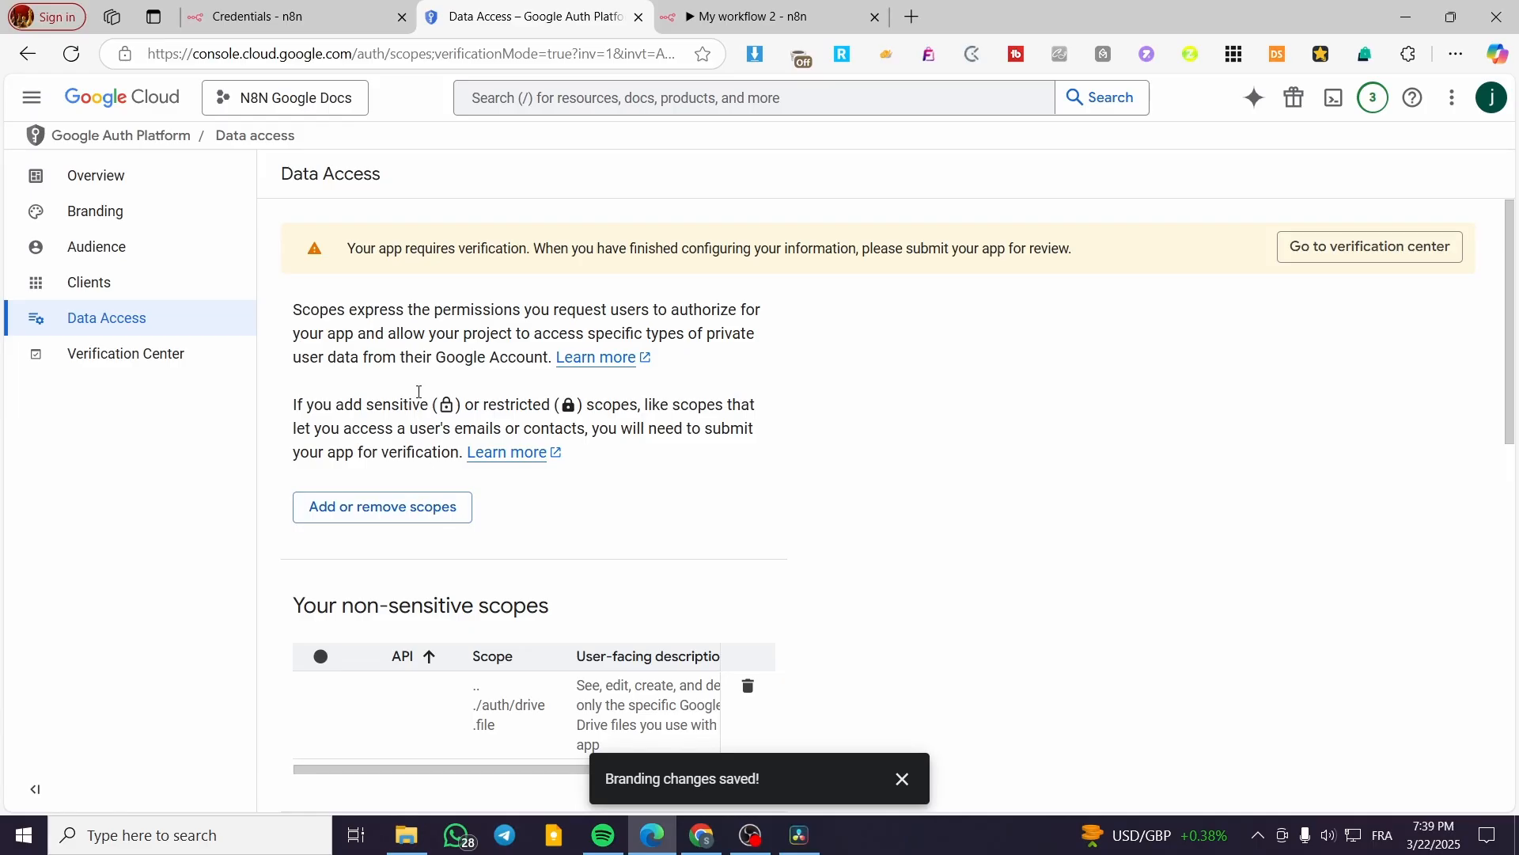
Delete the sensitive scopes auth/documents and auth/documents.readonly from the app's data access and save the change
{"action": "scroll", "coordinate": [700, 483], "scroll_direction": "down", "scroll_amount": 5}
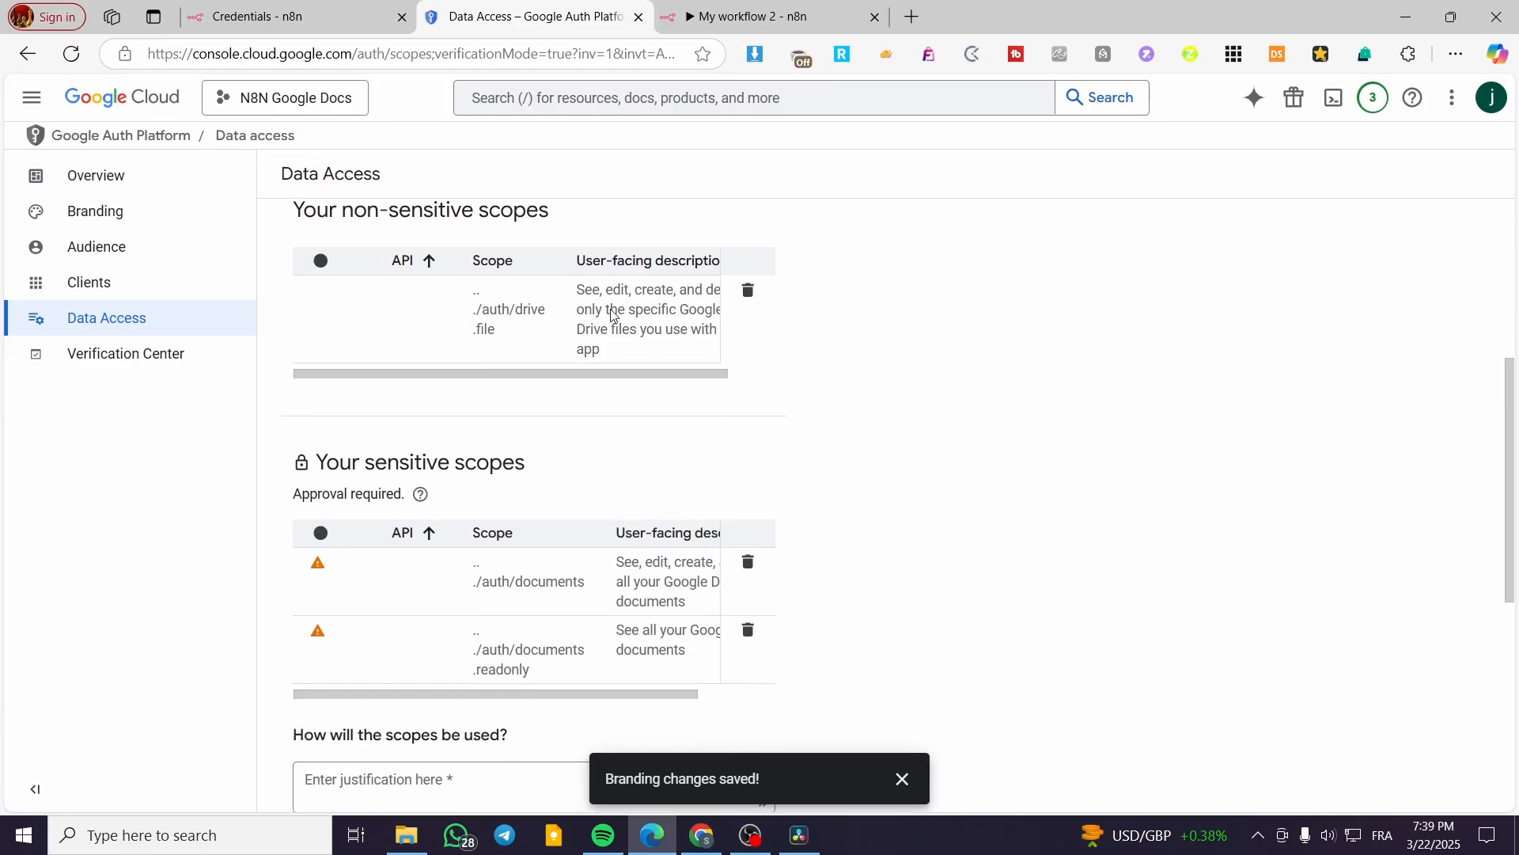
{"action": "scroll", "coordinate": [613, 317], "scroll_direction": "up", "scroll_amount": 1}
{"action": "scroll", "coordinate": [712, 554], "scroll_direction": "down", "scroll_amount": 1}
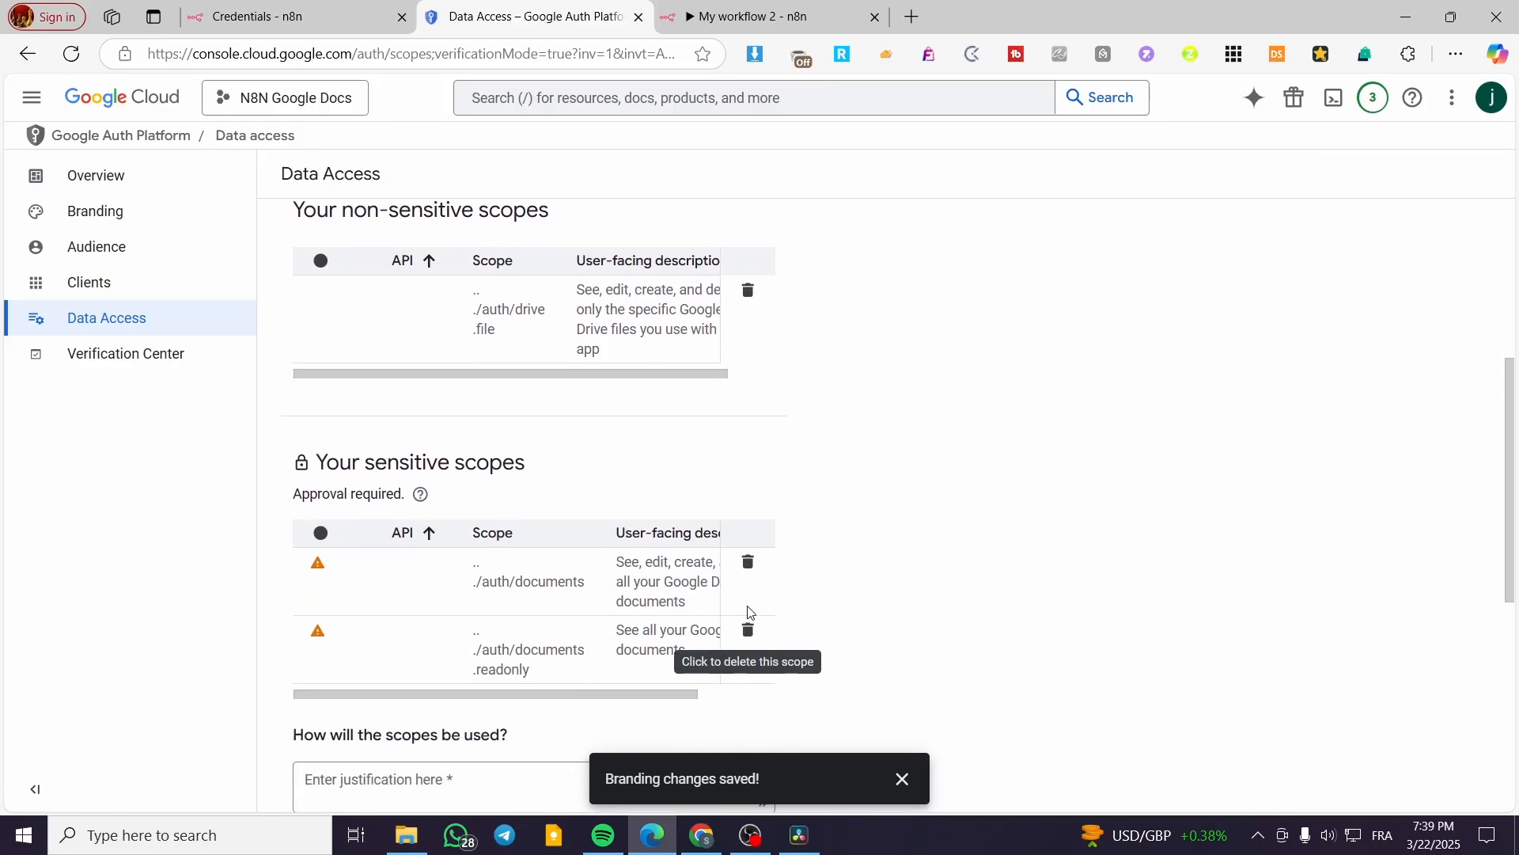
{"action": "left_click", "coordinate": [747, 562]}
{"action": "left_click", "coordinate": [987, 503]}
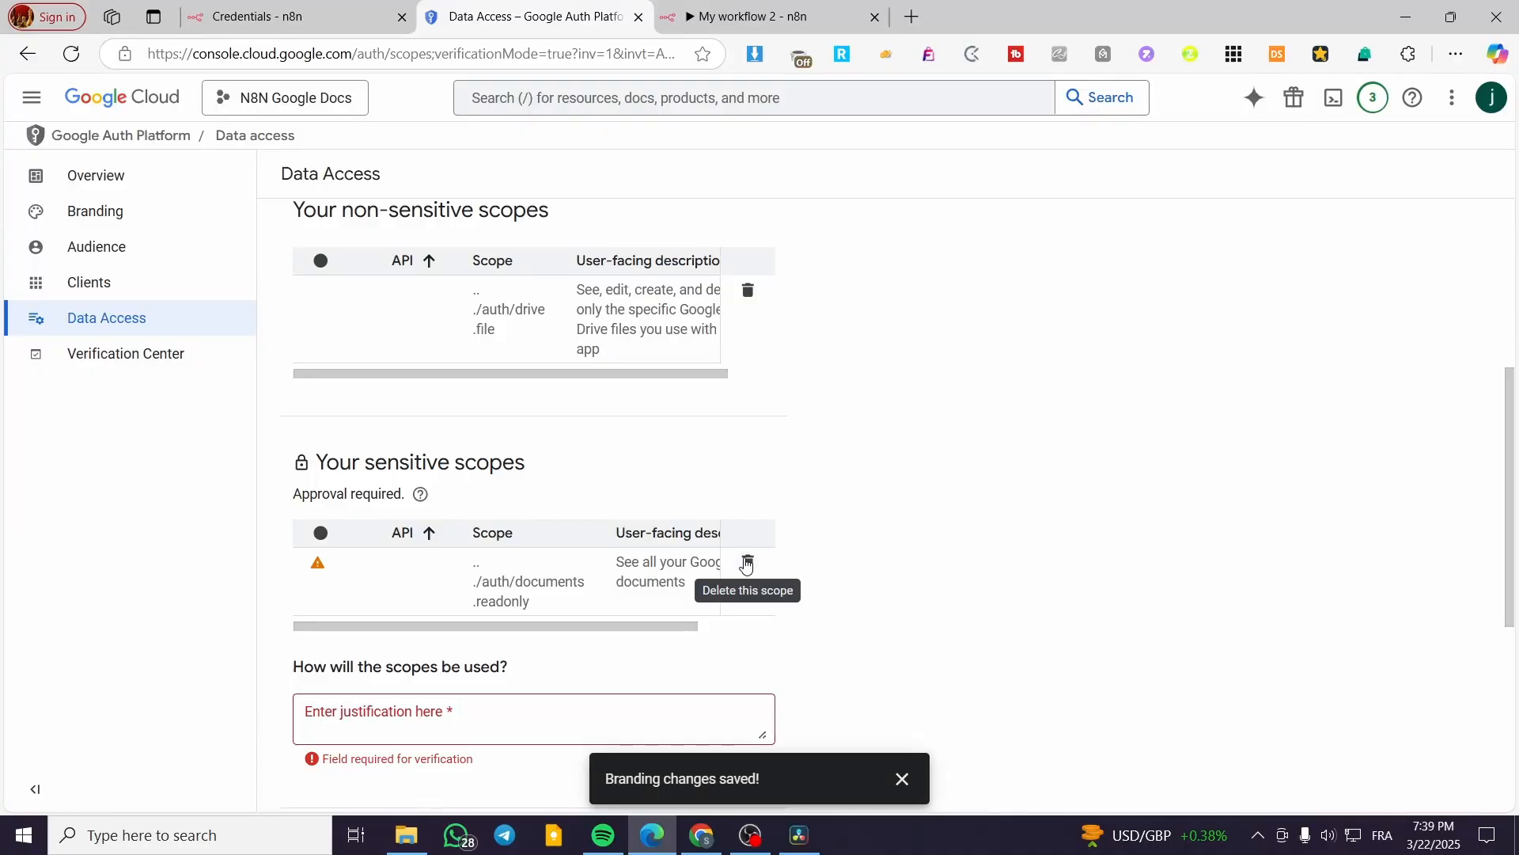
{"action": "left_click", "coordinate": [745, 562]}
{"action": "left_click", "coordinate": [984, 502]}
{"action": "scroll", "coordinate": [491, 686], "scroll_direction": "down", "scroll_amount": 1}
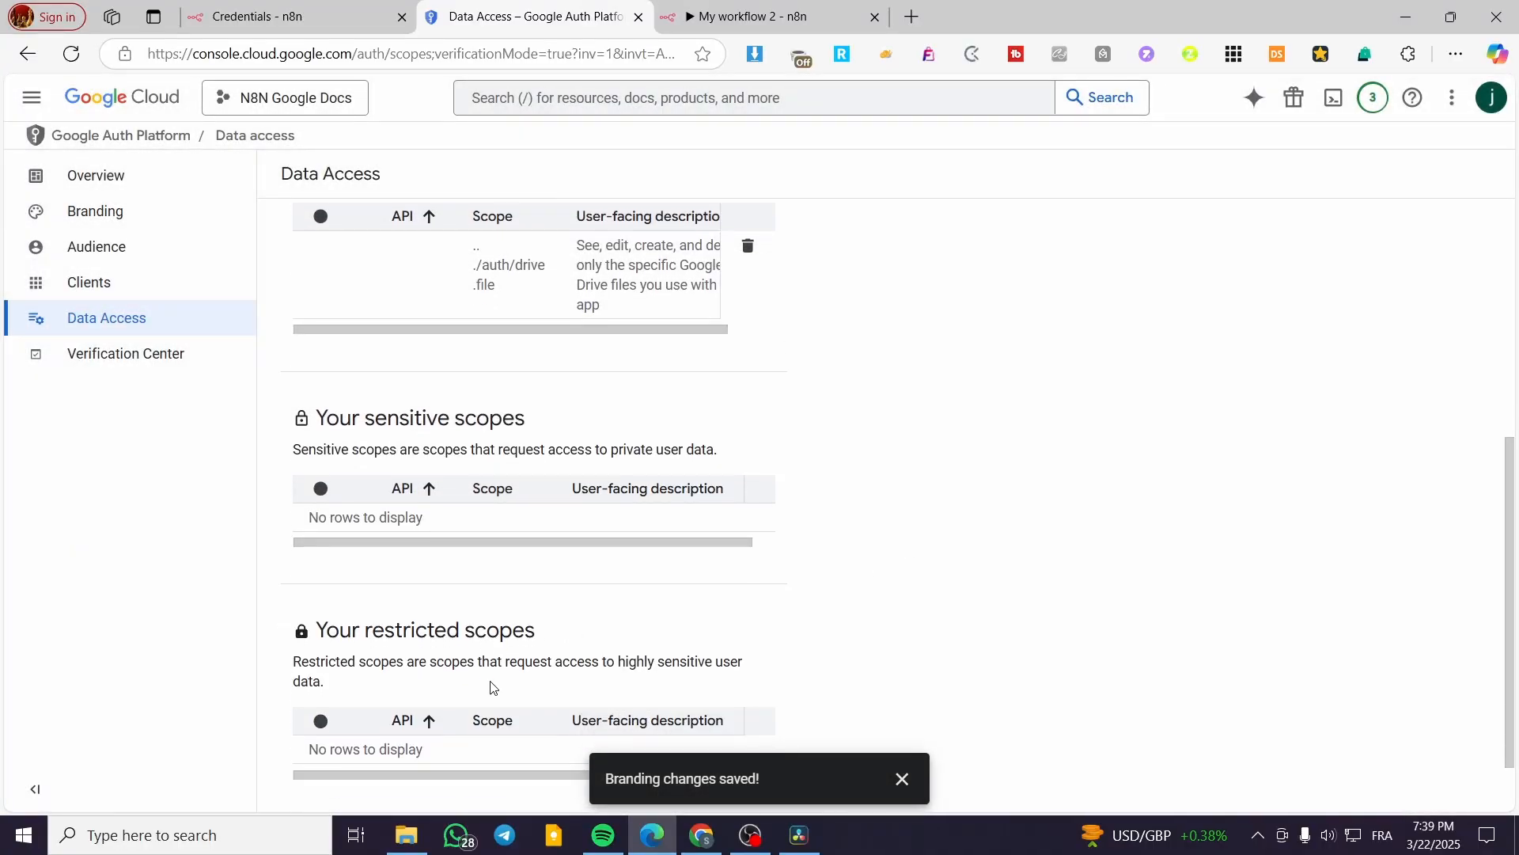
{"action": "scroll", "coordinate": [491, 687], "scroll_direction": "down", "scroll_amount": 1}
{"action": "left_click", "coordinate": [311, 771]}
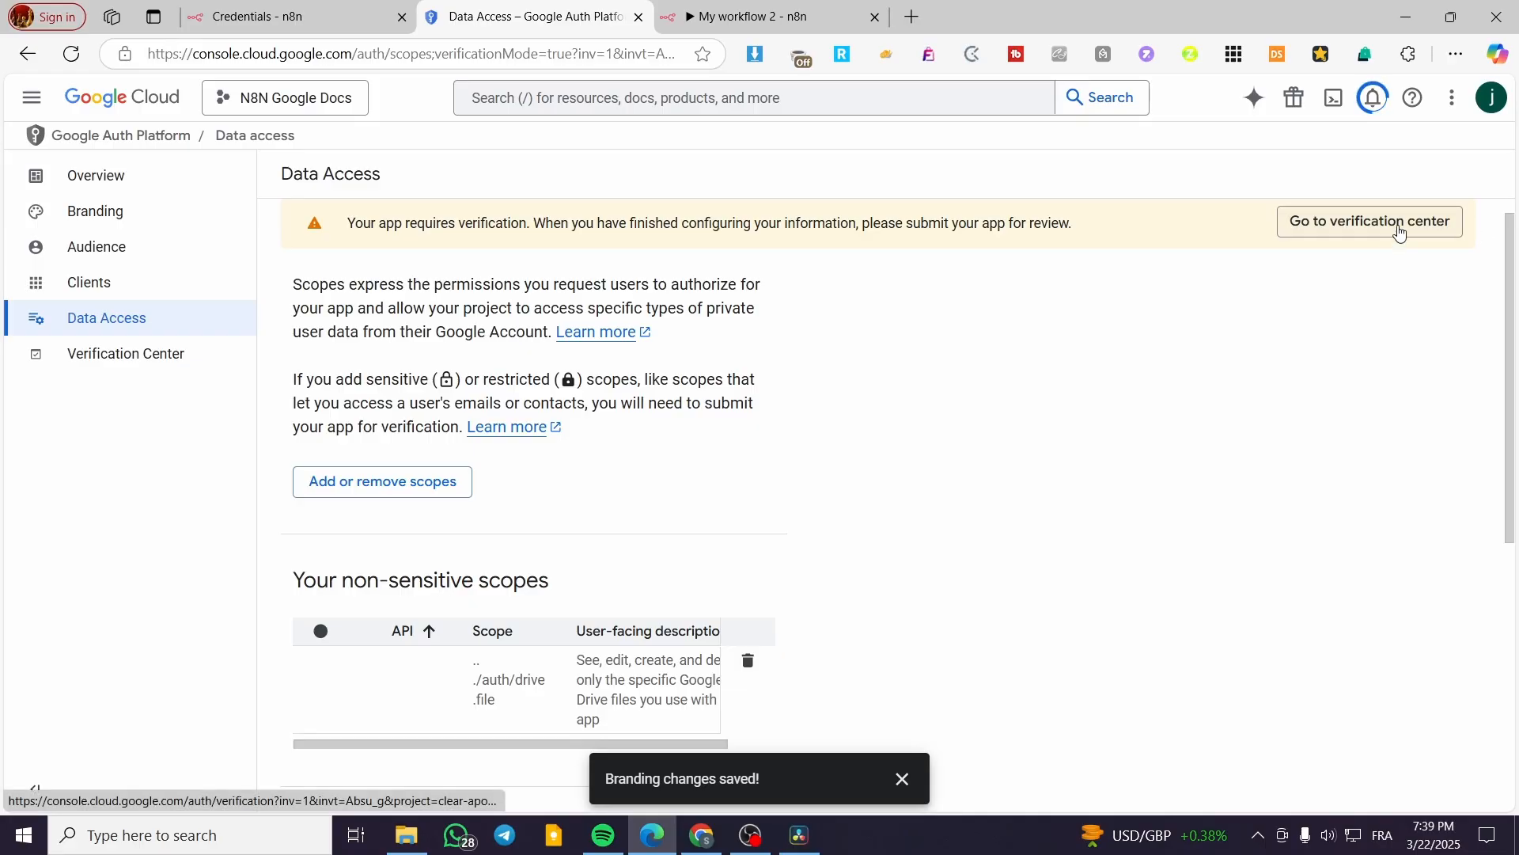
Return to the Verification Center to check the app's verification status
{"action": "left_click", "coordinate": [1377, 223]}
{"action": "right_click", "coordinate": [1376, 226]}
{"action": "left_click", "coordinate": [1040, 371]}
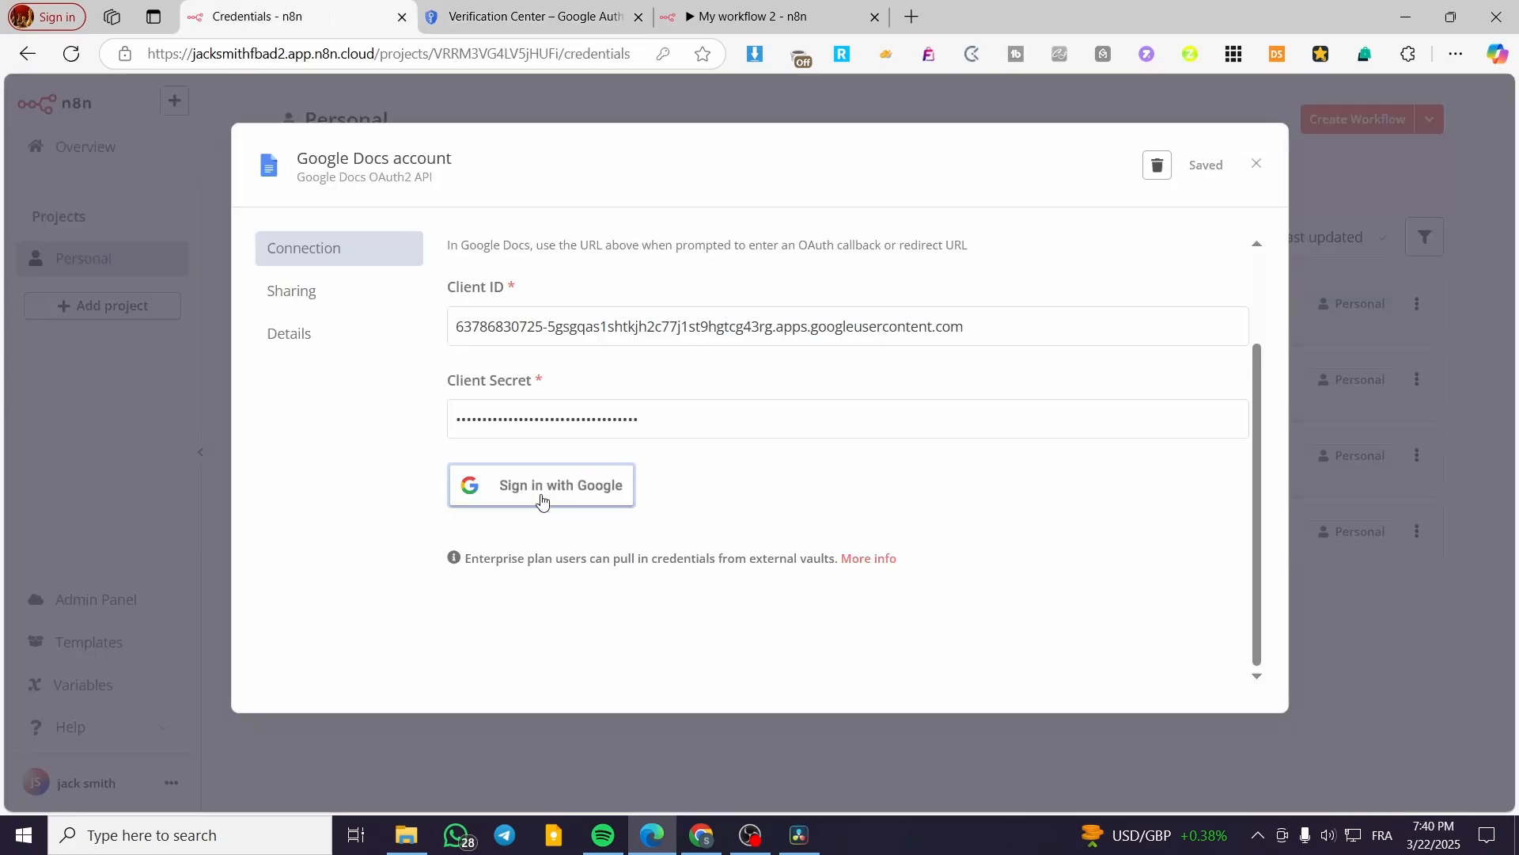
Try signing in with Google from the n8n Google Docs credential, and close the sign-in window and the credential settings
{"action": "left_click", "coordinate": [563, 470]}
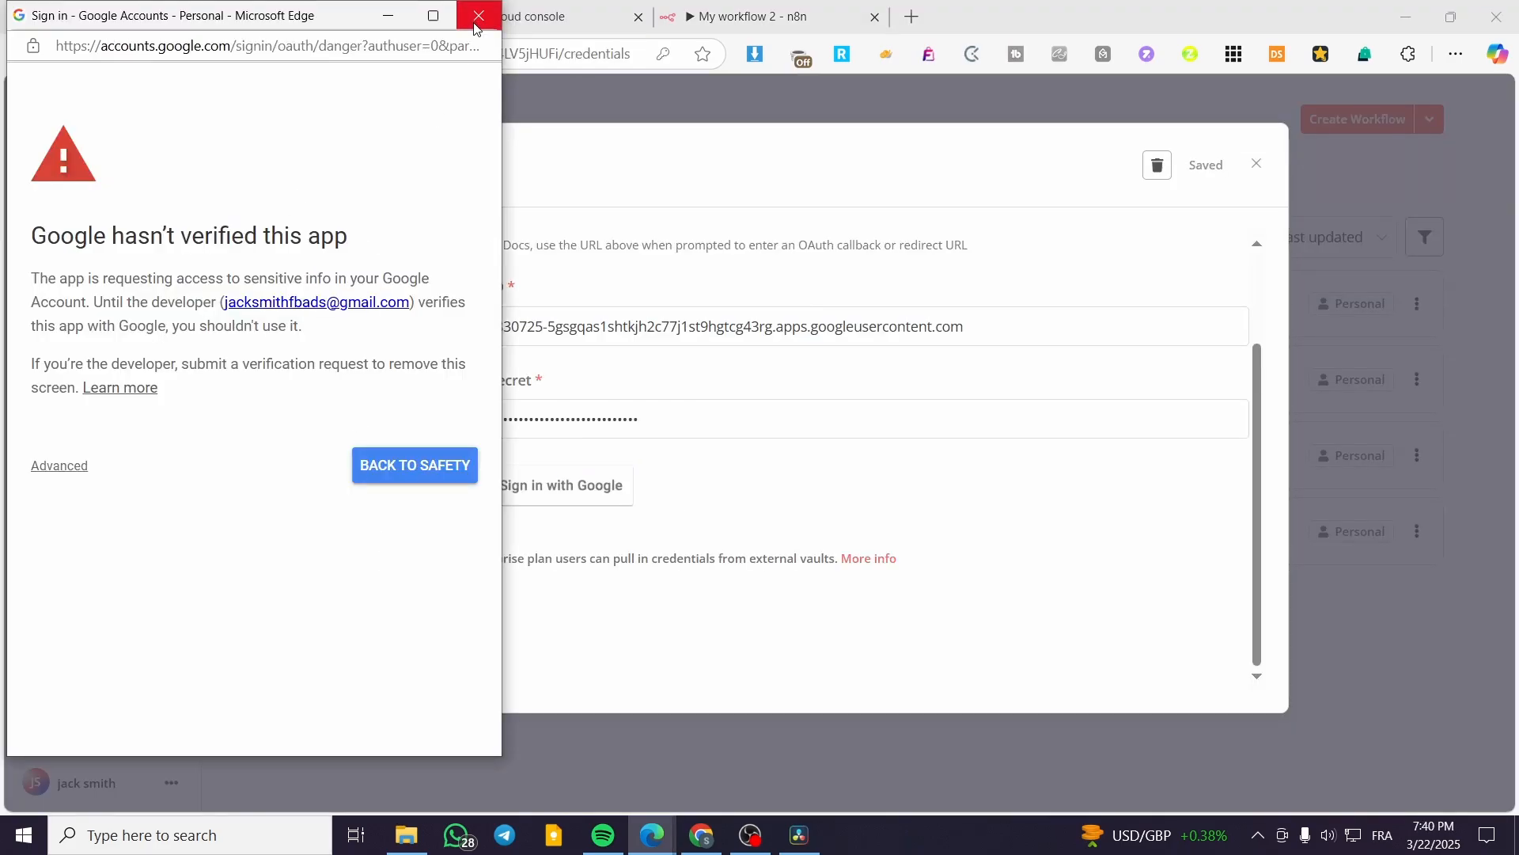
{"action": "left_click", "coordinate": [477, 18]}
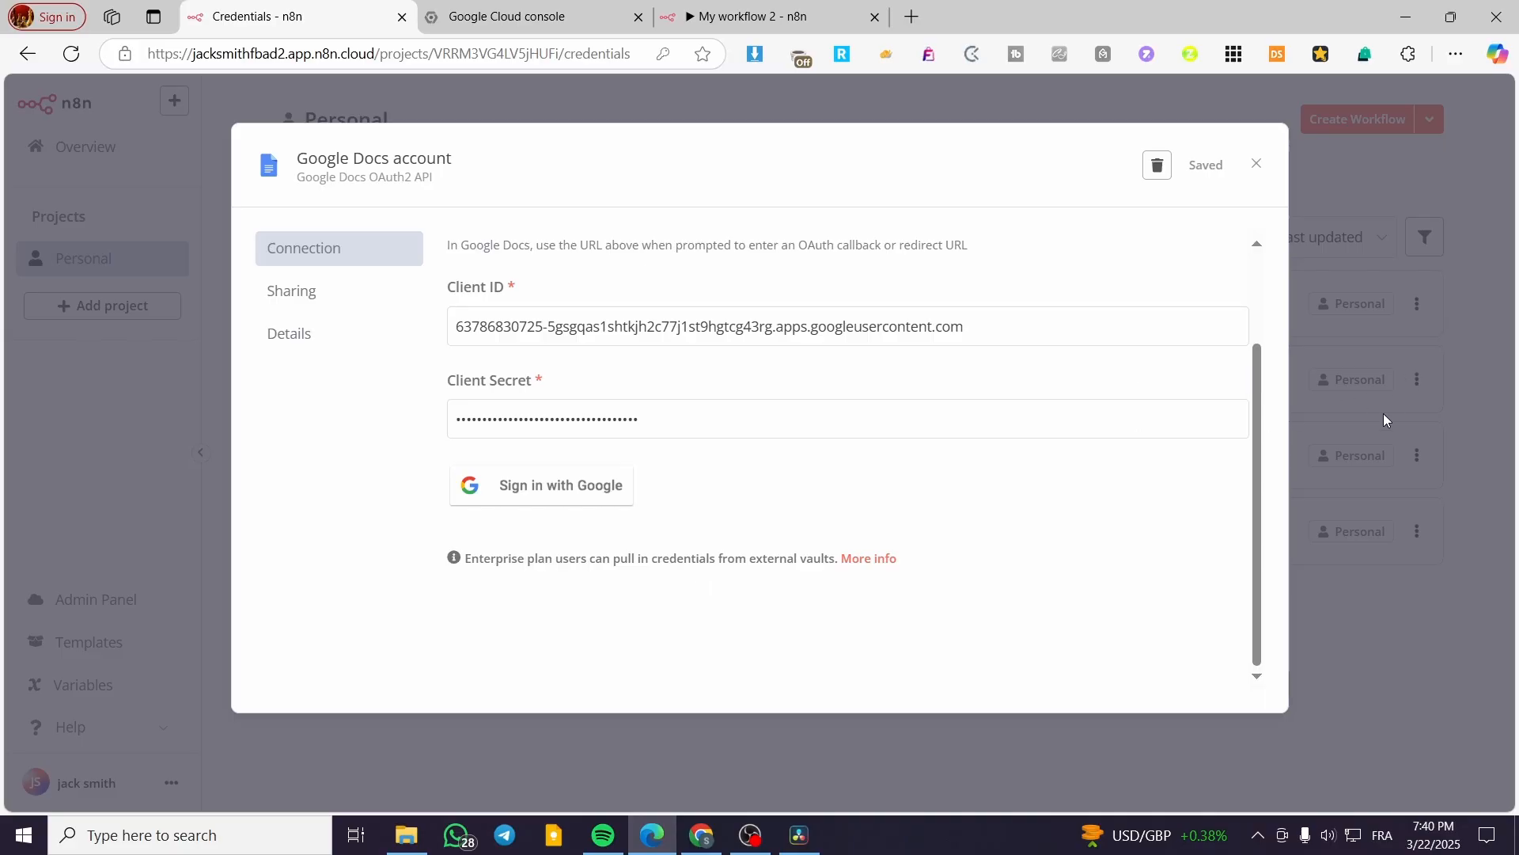
{"action": "scroll", "coordinate": [604, 366], "scroll_direction": "up", "scroll_amount": 2}
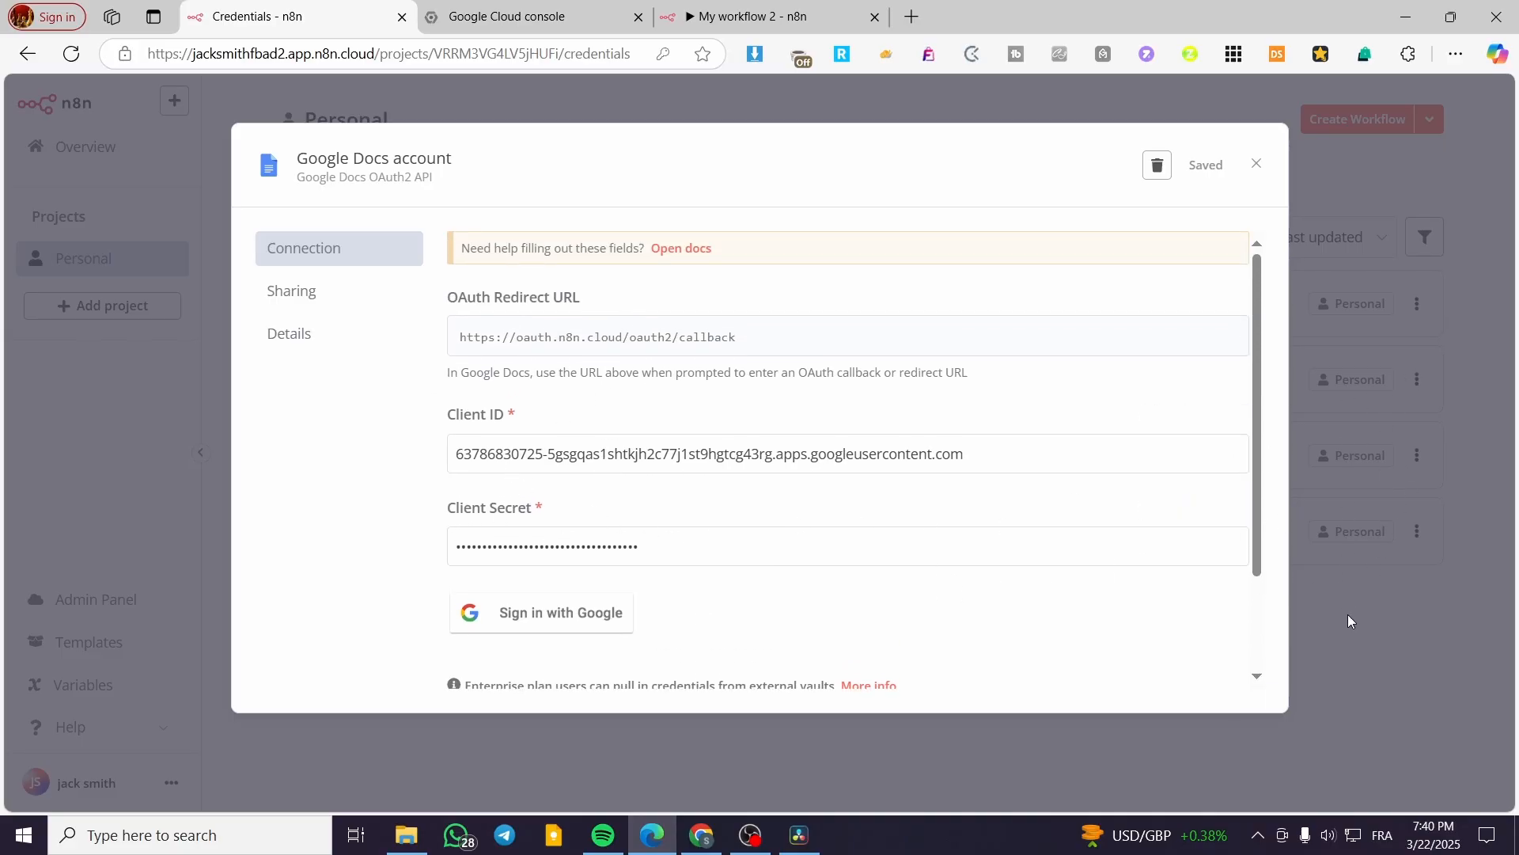
{"action": "left_click", "coordinate": [1311, 655]}
{"action": "left_click", "coordinate": [815, 484]}
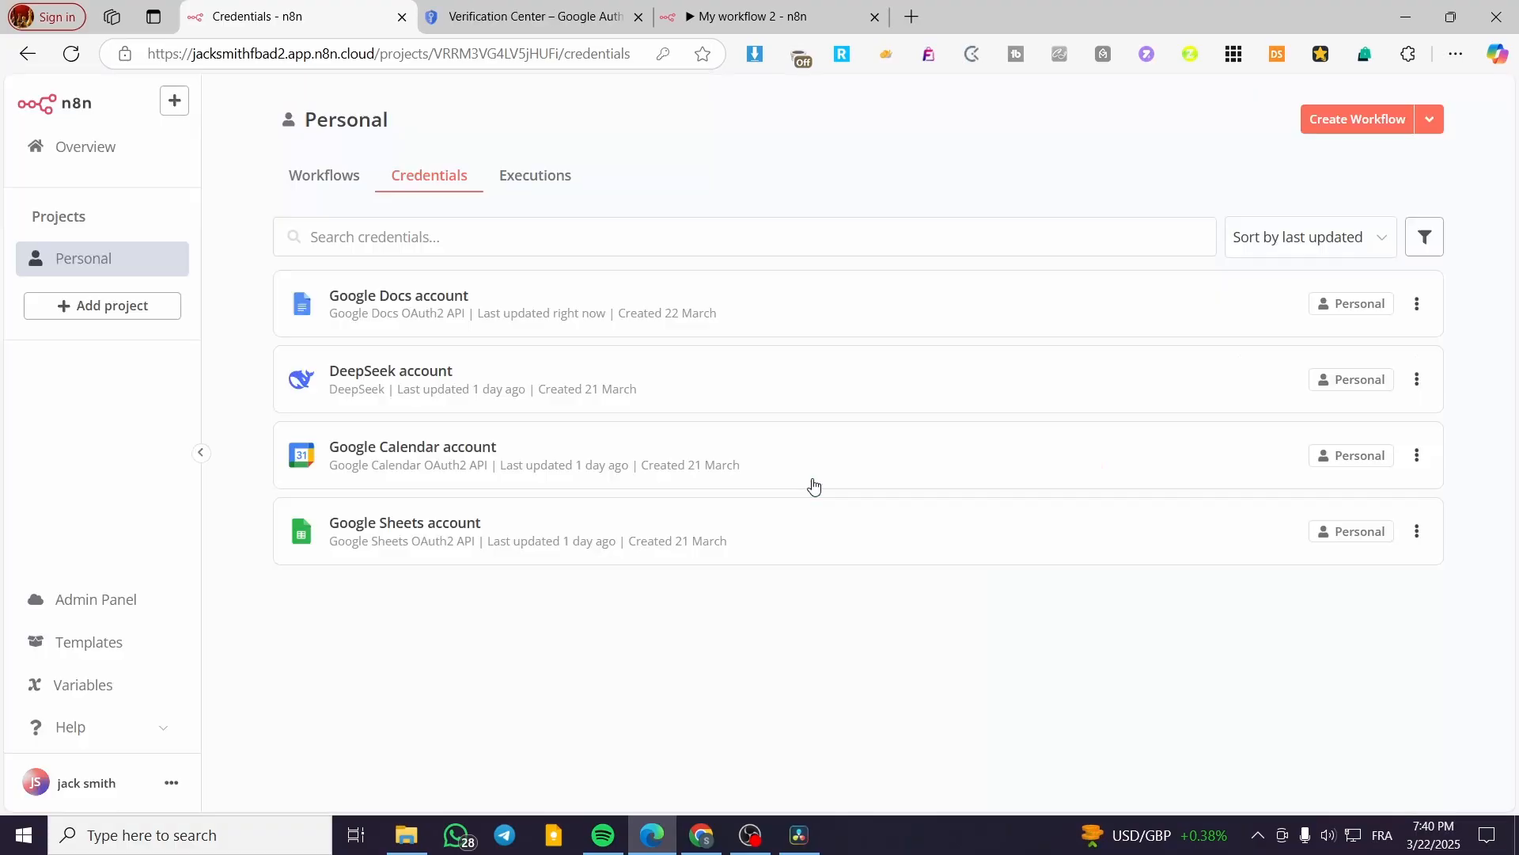
{"action": "left_click", "coordinate": [700, 96]}
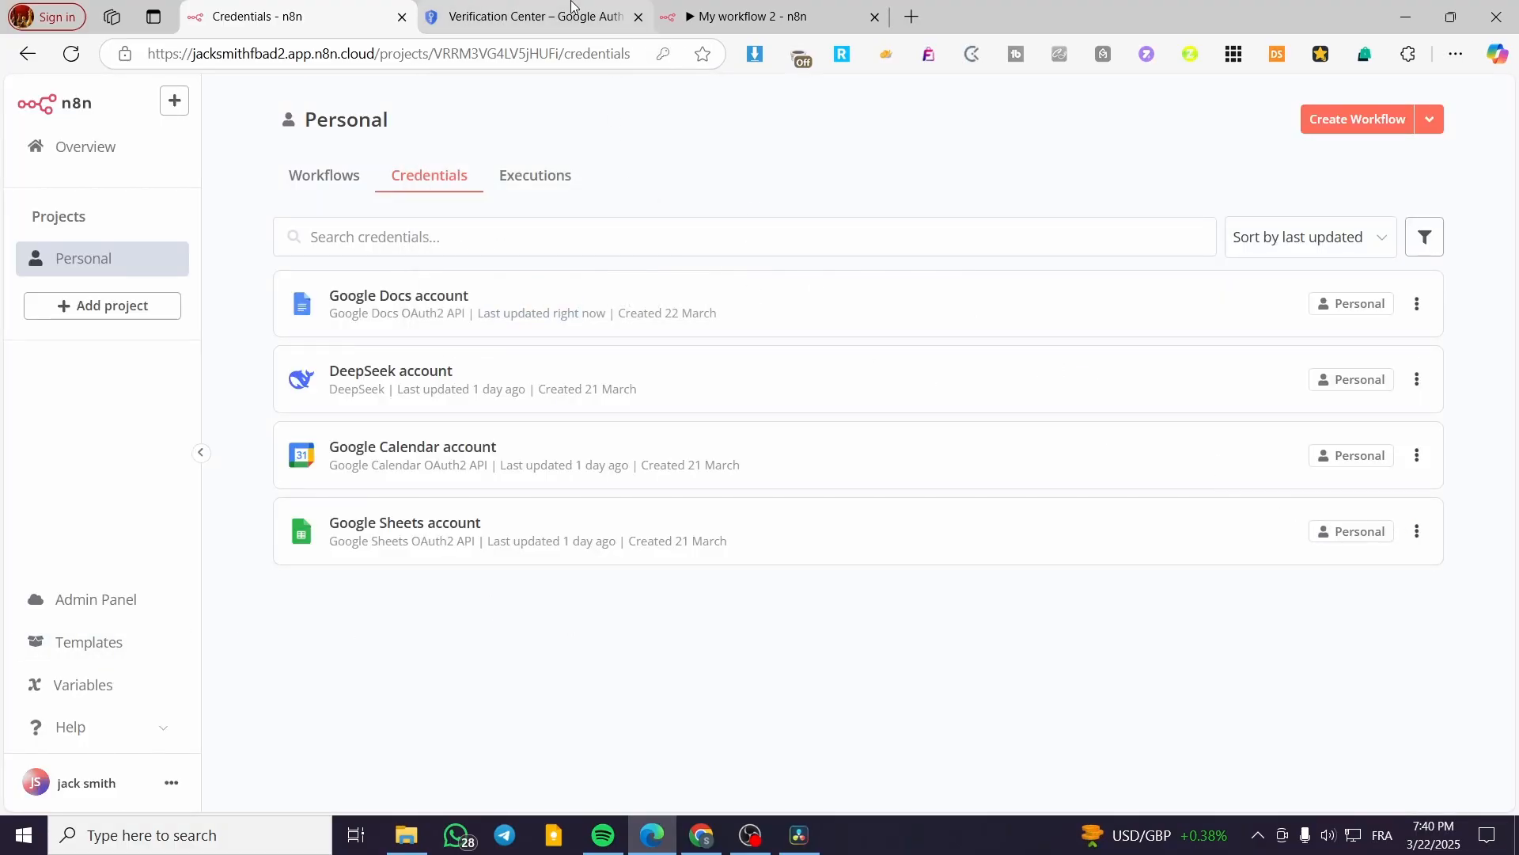
Switch back to the Google Cloud Verification Center and close the My workflow 2 browser tab
{"action": "left_click", "coordinate": [531, 17]}
{"action": "left_click", "coordinate": [874, 17]}
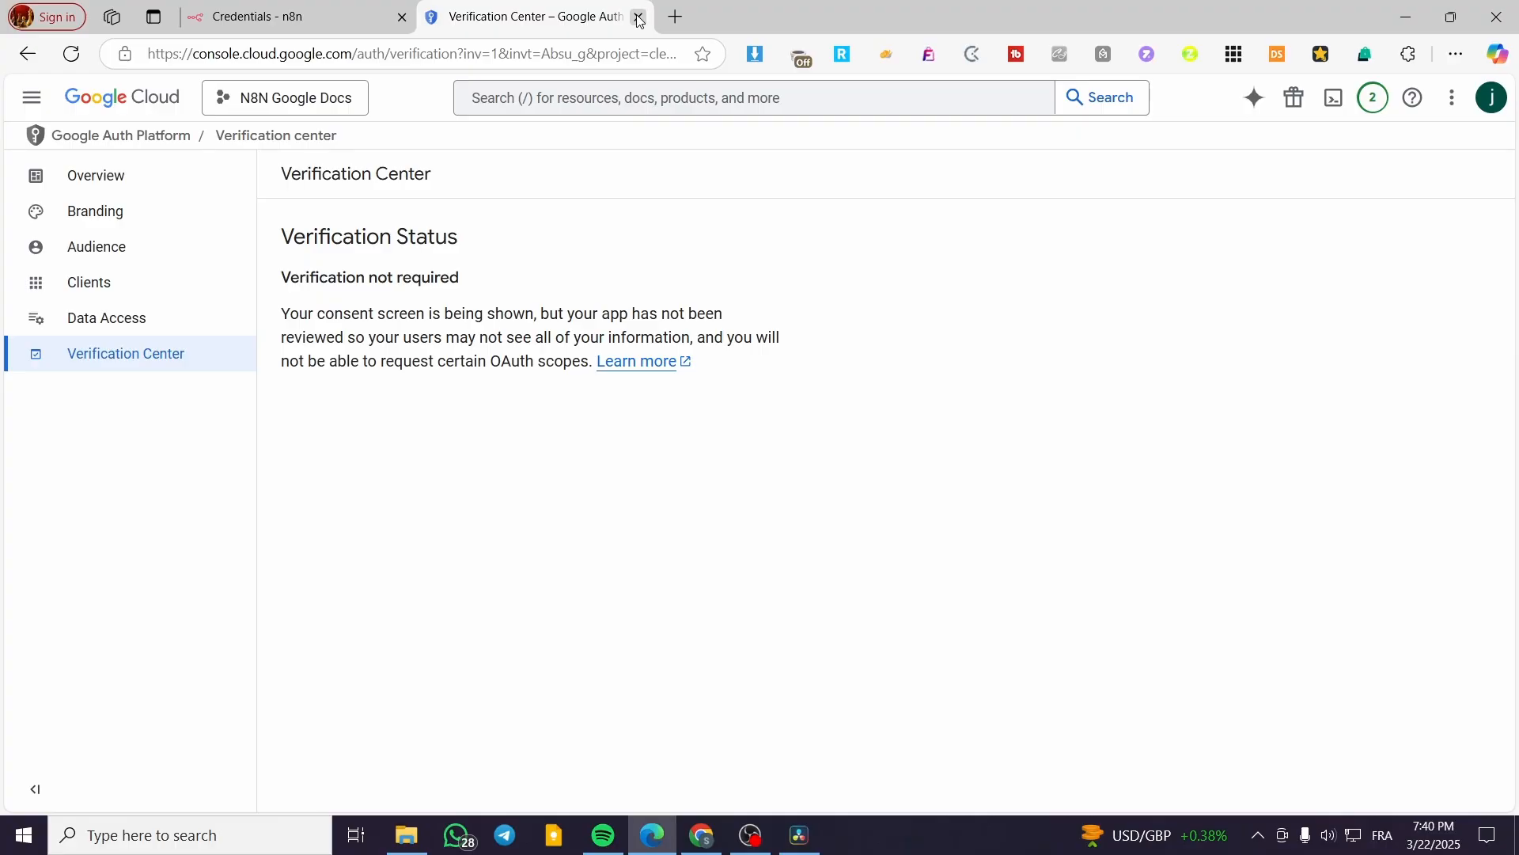